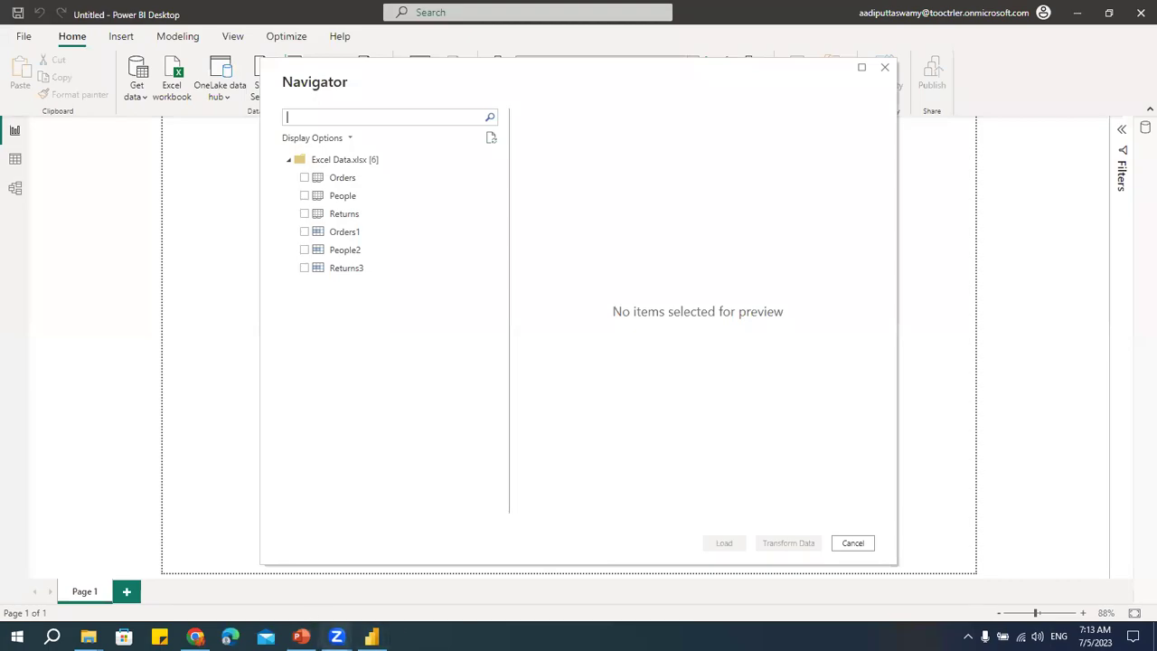
Step: Load the Orders sheet from Excel Data.xlsx into the report
key("super+d")
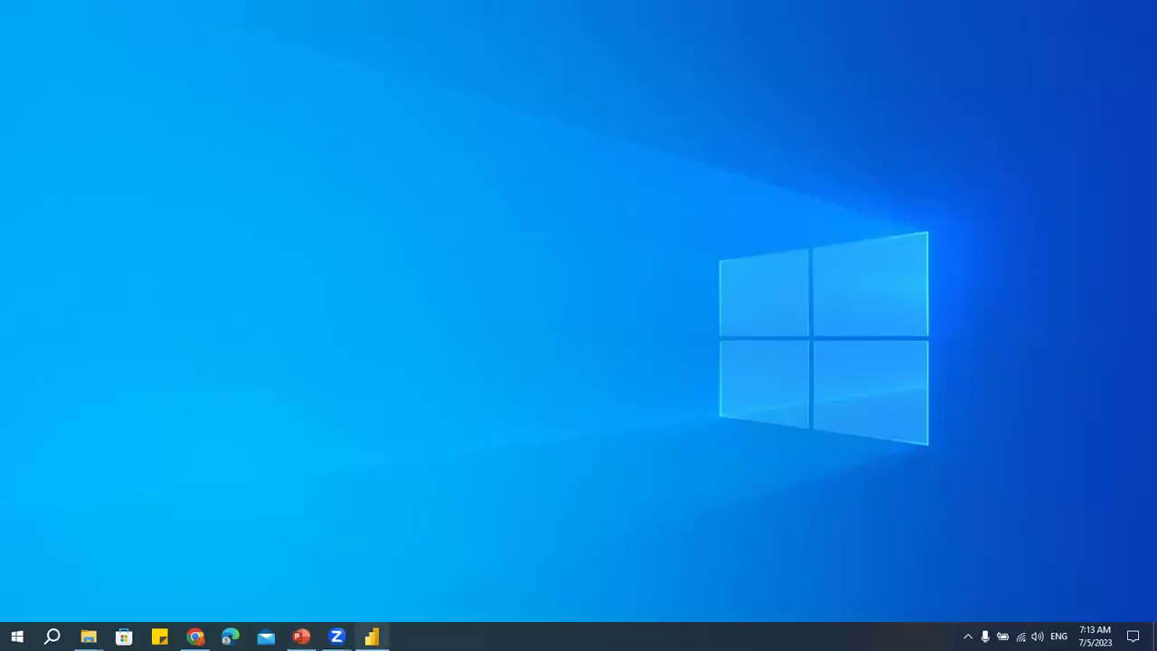
left_click(372, 636)
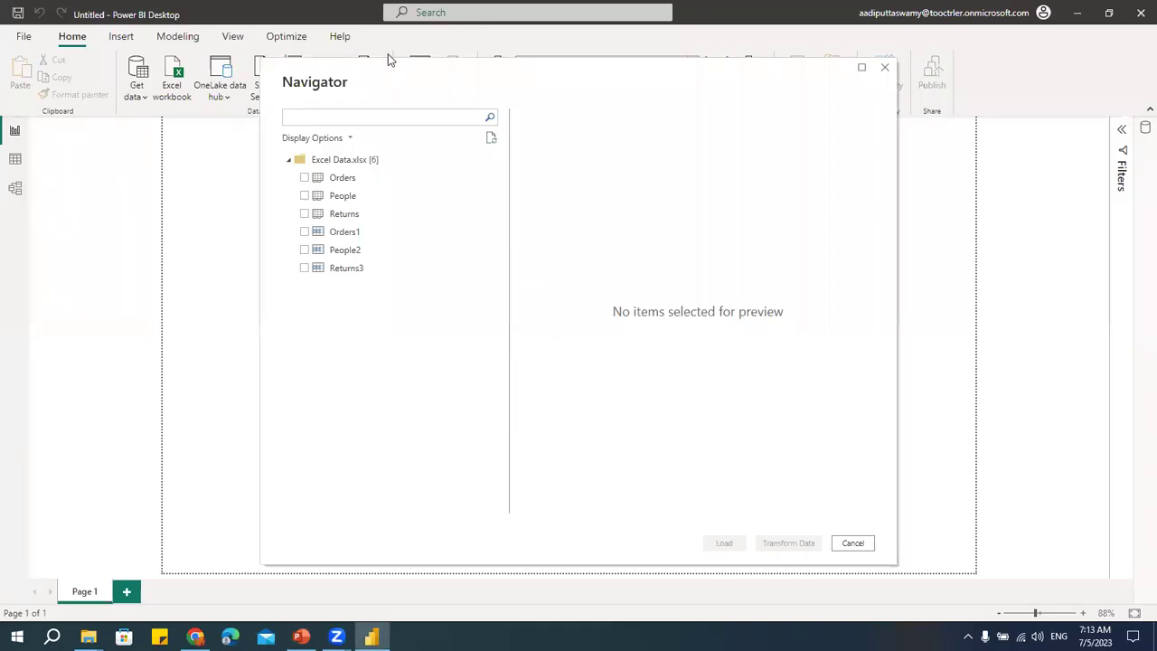
left_click_drag(381, 70, 291, 127)
left_click(215, 235)
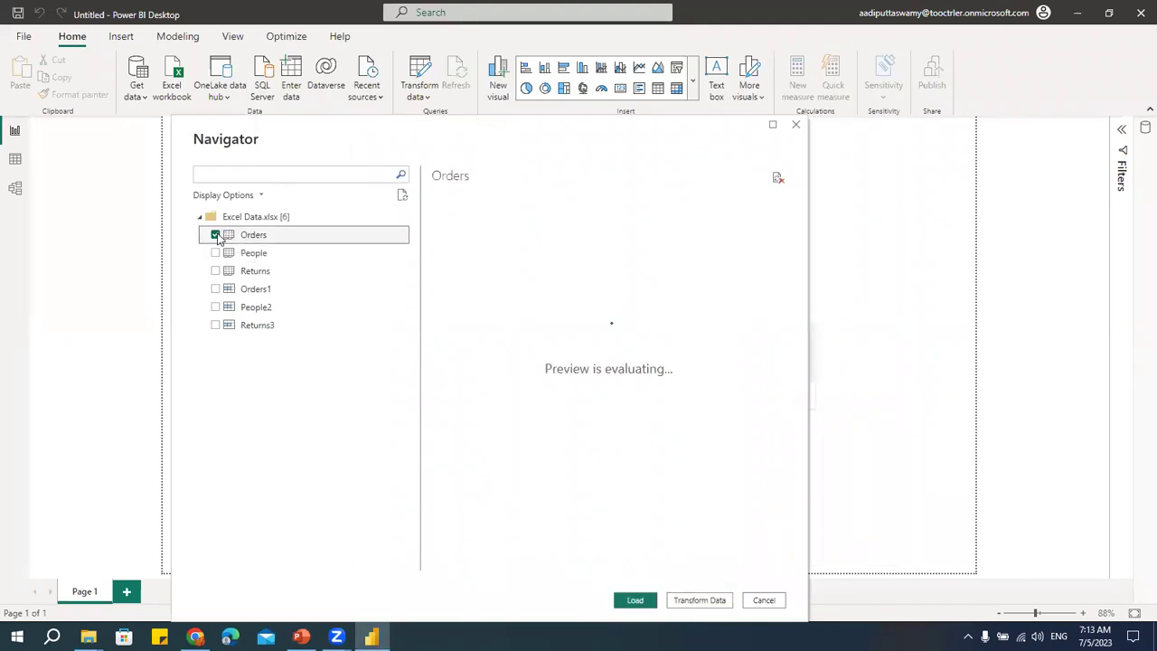
left_click(636, 600)
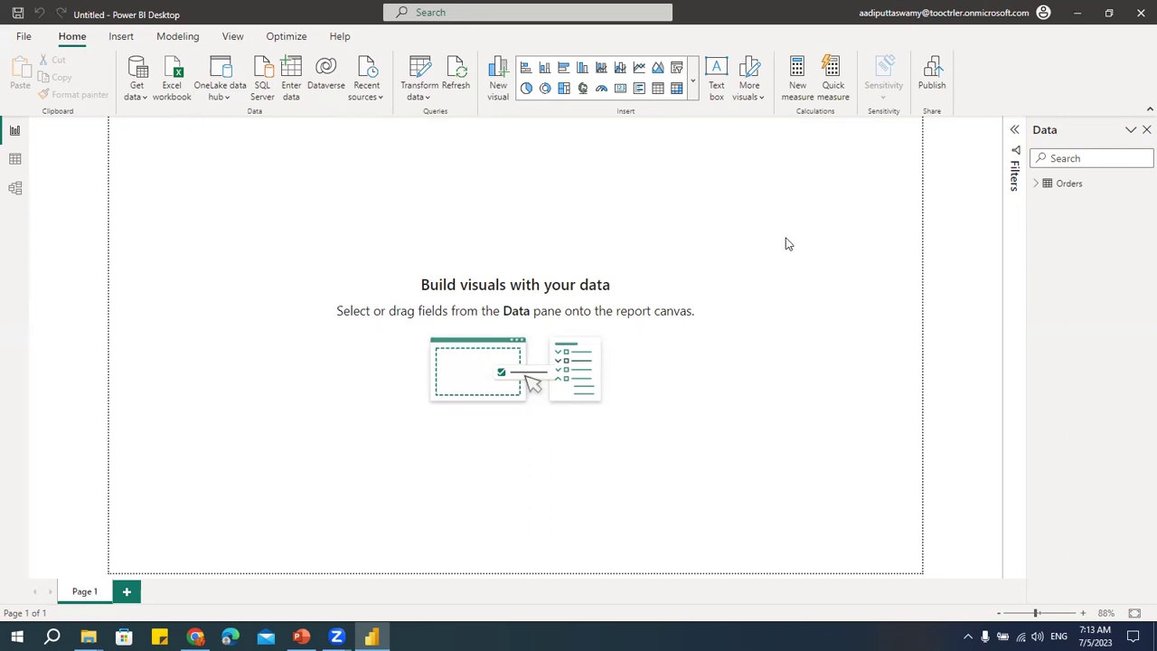
Step: Add two new report pages and rename the first page as Report01
left_click(130, 592)
left_click(184, 592)
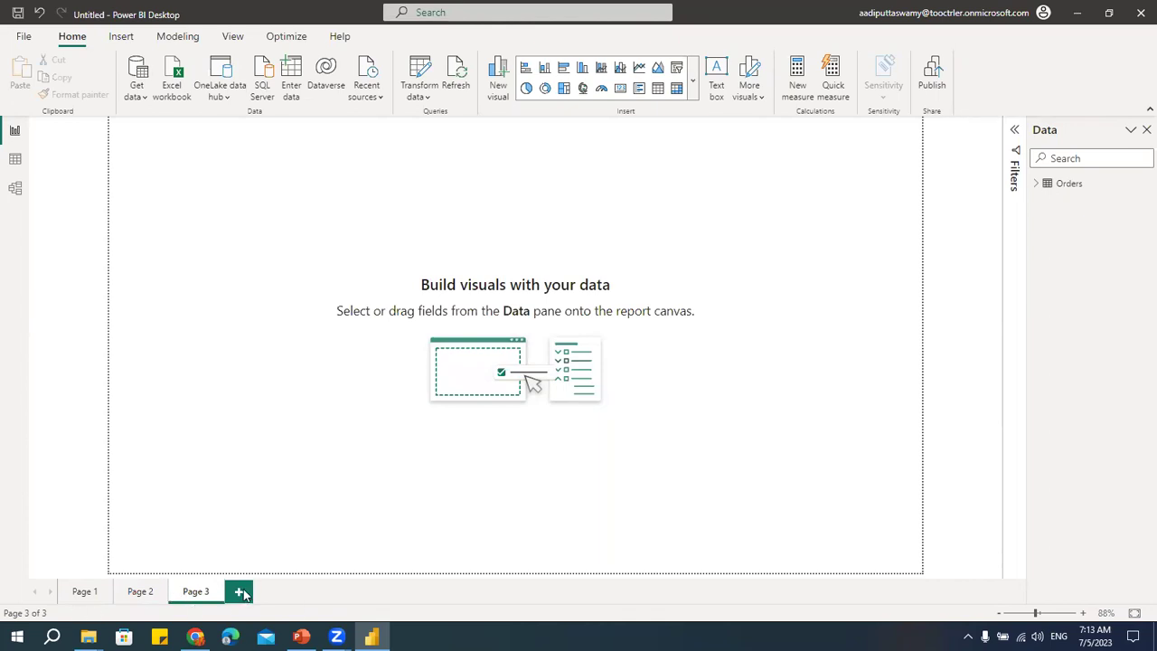
double_click(91, 594)
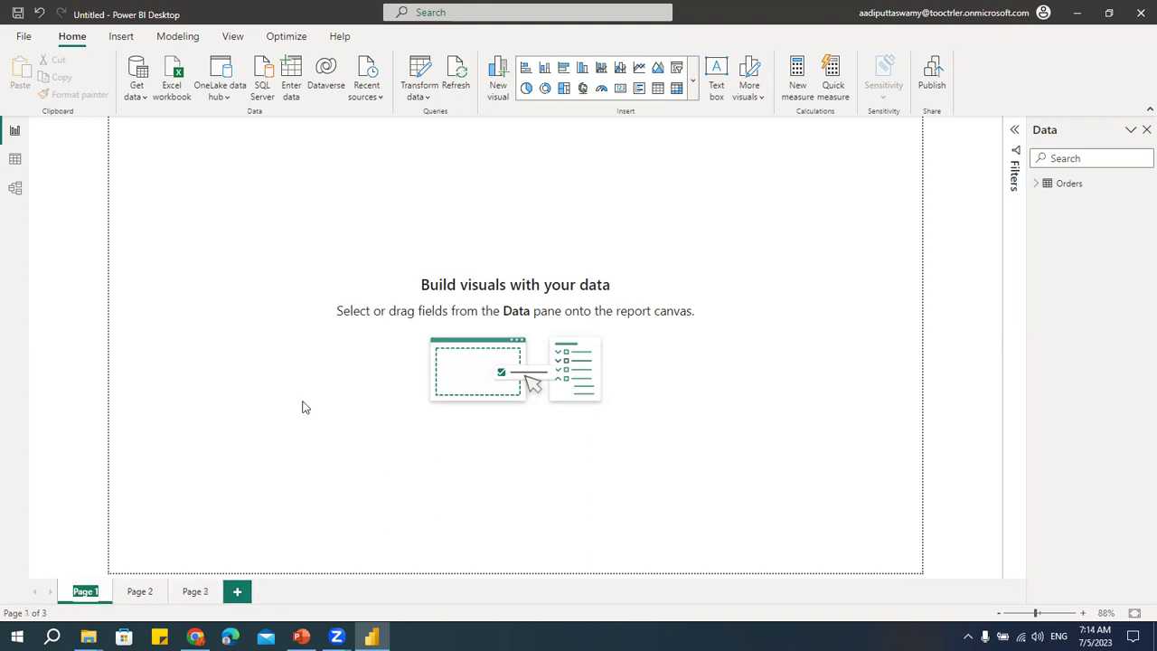
type("Report")
type("01")
Step: Rename the second page as Report02, reusing the copied name of the first page
double_click(101, 593)
key("ctrl+c")
left_click(142, 595)
double_click(150, 593)
key("ctrl+v")
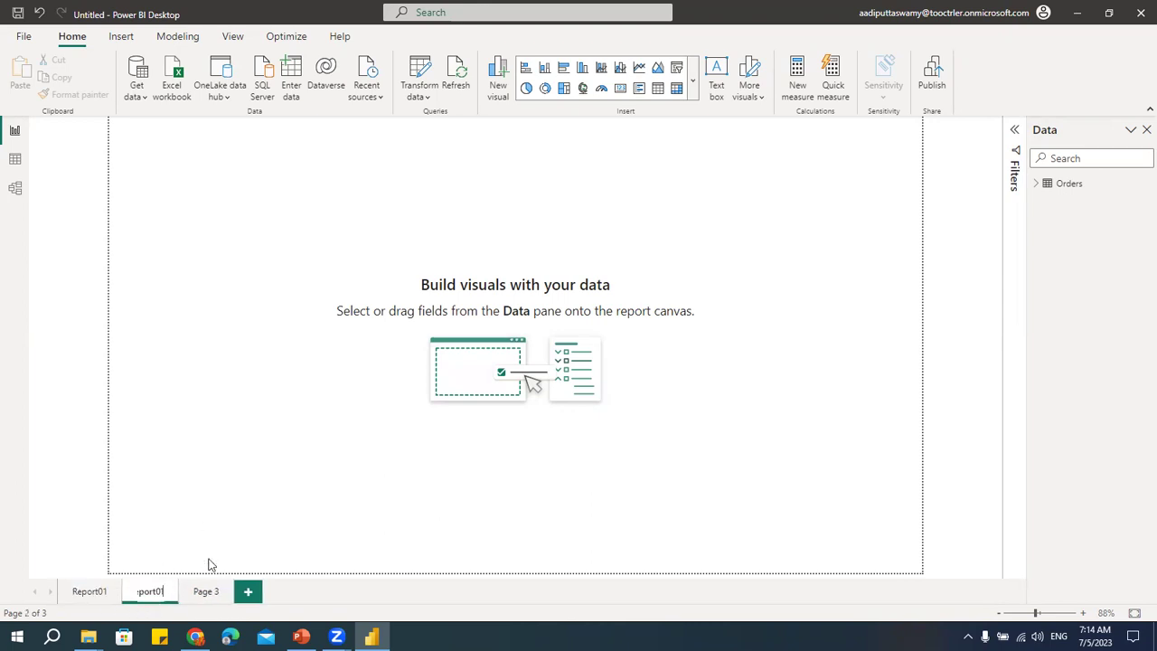
key("BackSpace")
type("2")
Step: Rename the third page as Report03 and return to the Report01 page
left_click(209, 593)
double_click(209, 593)
key("ctrl+v")
key("BackSpace")
type("3")
left_click(226, 254)
left_click(94, 597)
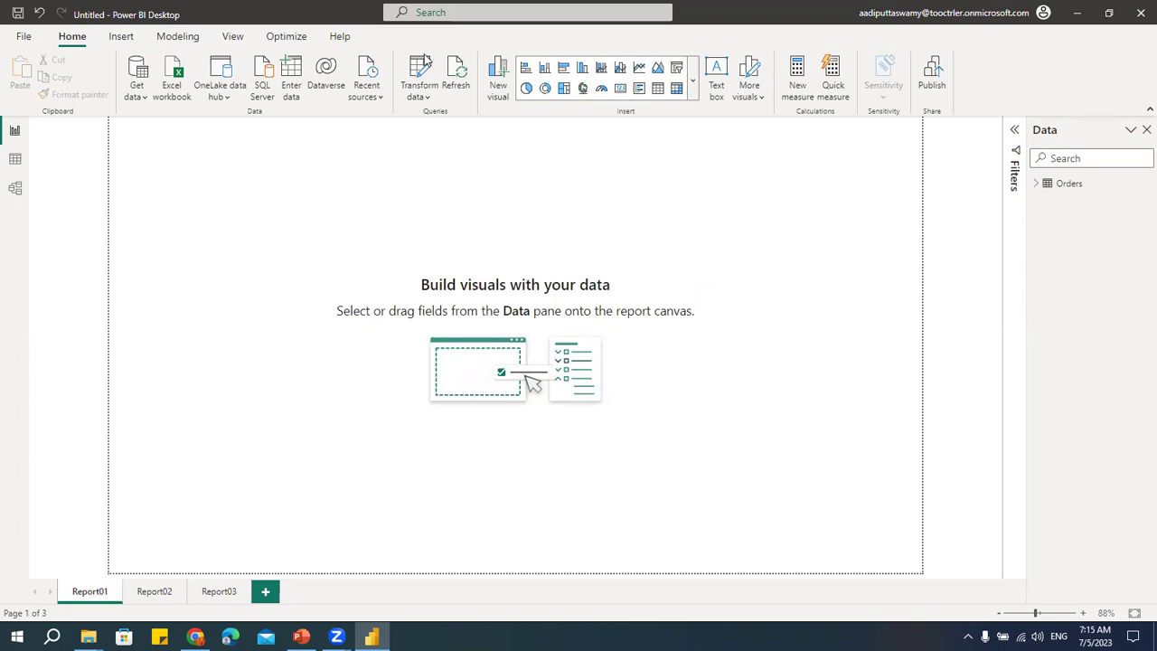
Step: Insert a clustered column chart on Report01 with Region on the X-axis
left_click(583, 69)
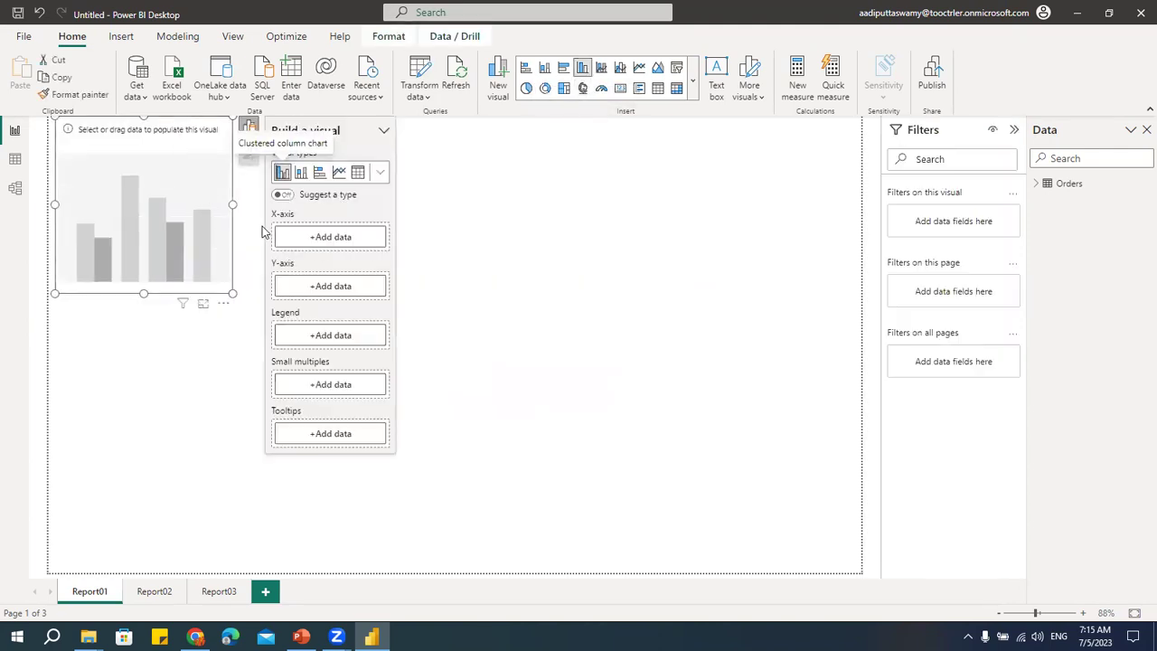
left_click(319, 241)
scroll(484, 476, "down", 3)
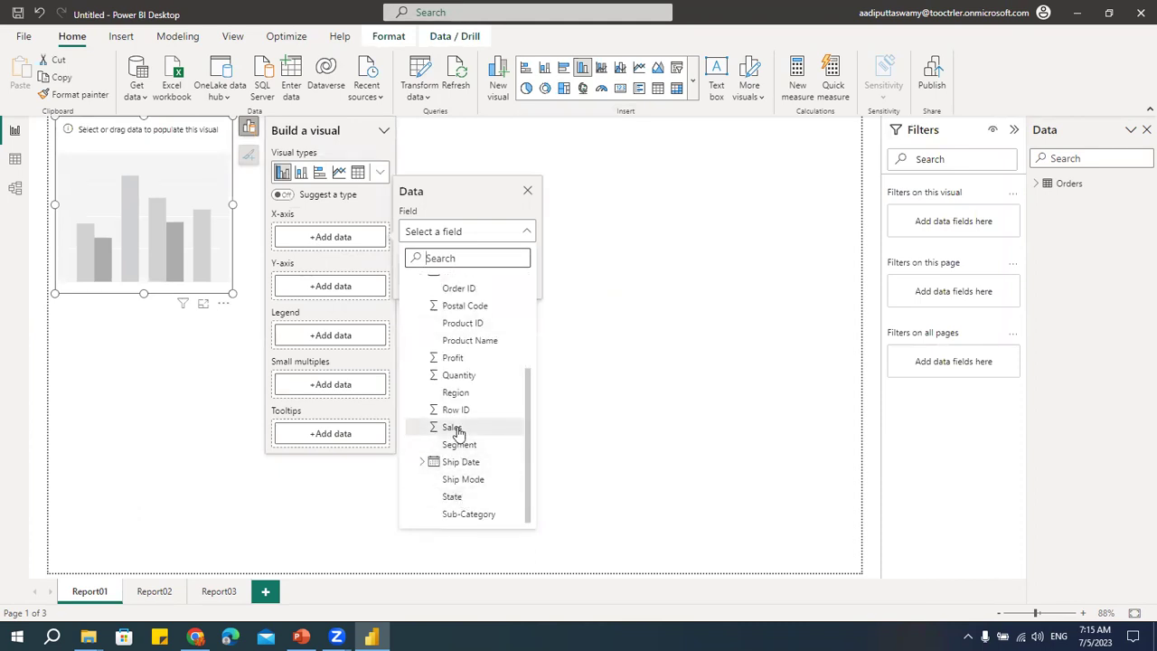
scroll(470, 343, "up", 2)
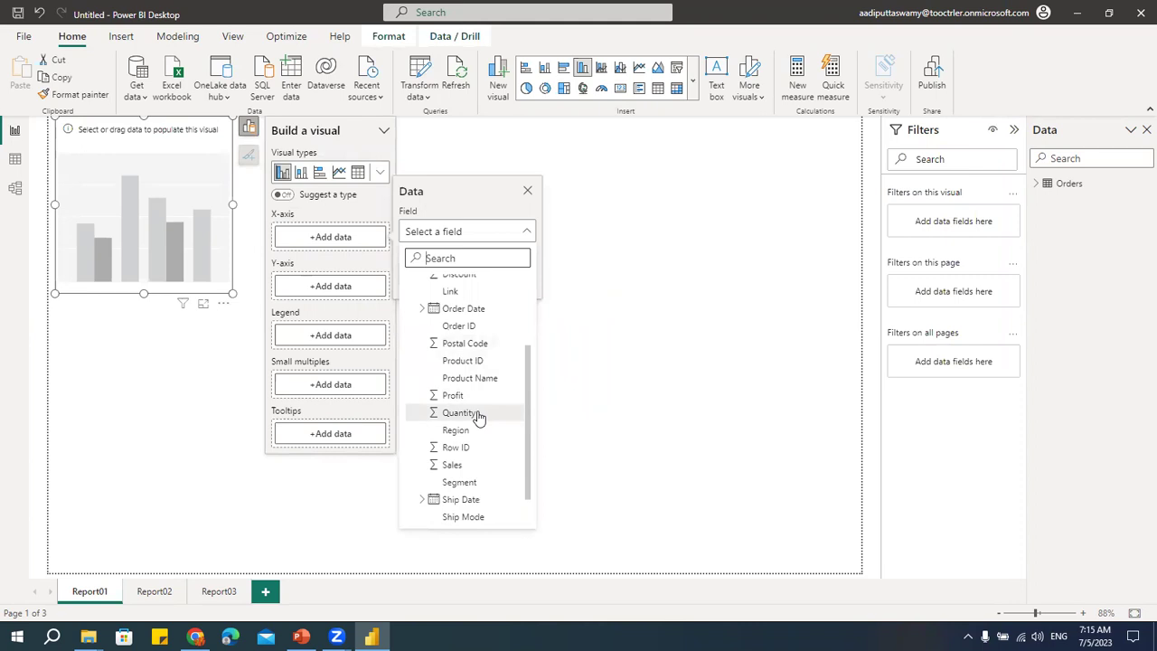
left_click(456, 430)
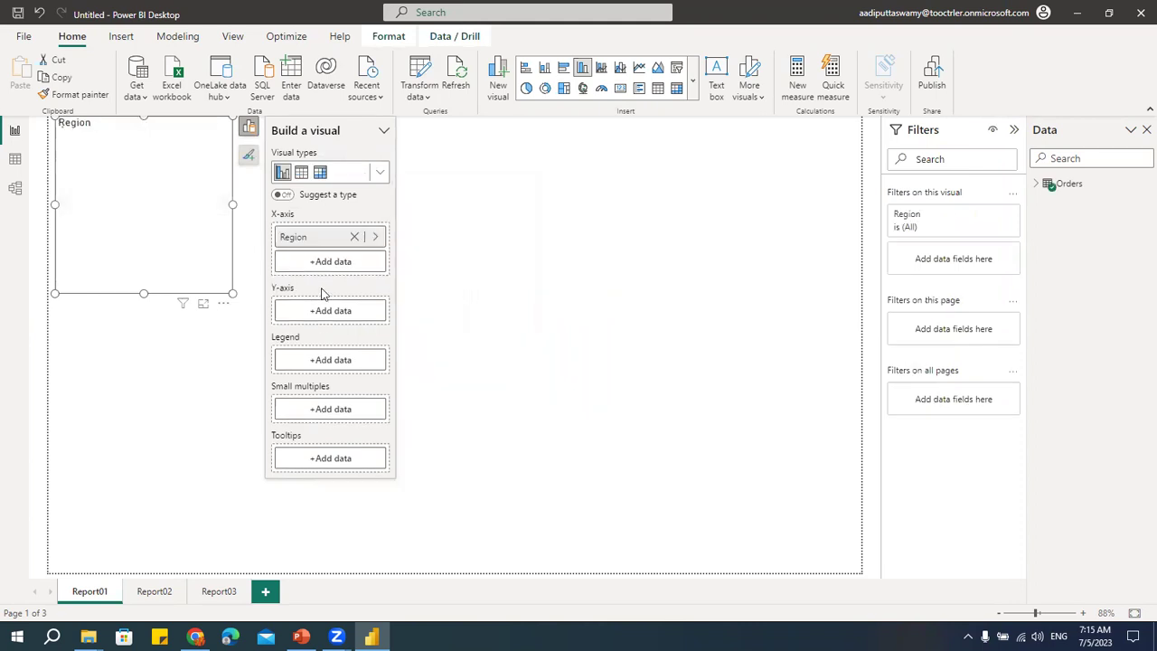
Step: Add Sales to the column chart's Y-axis, and enlarge and reposition the chart on the page
left_click(319, 313)
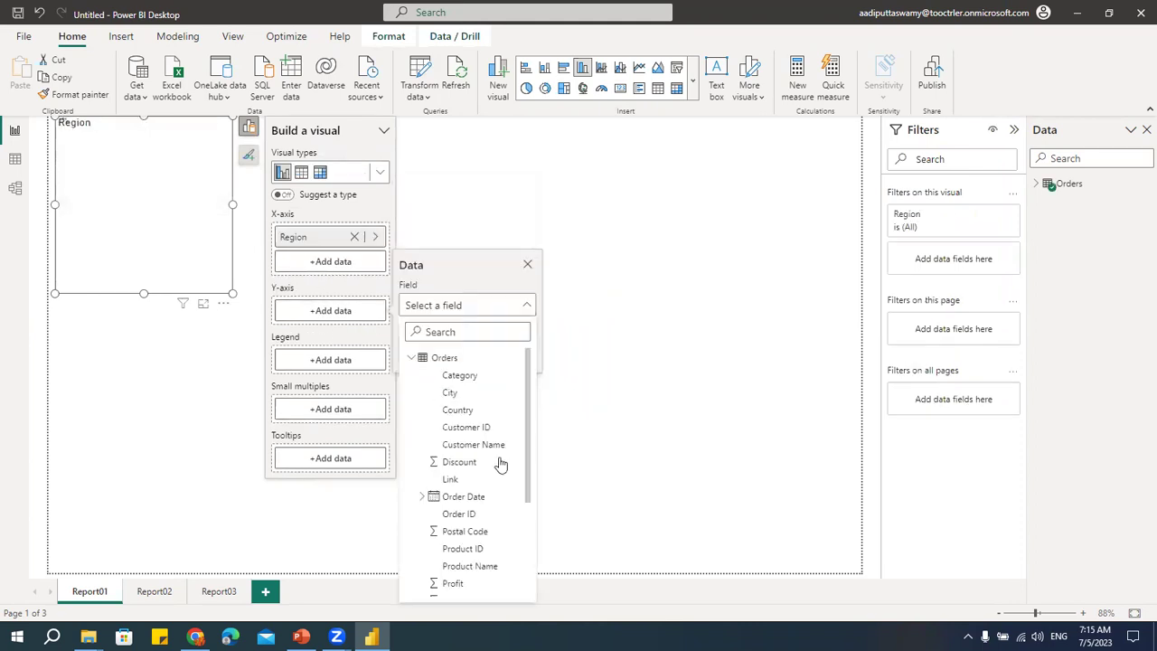
scroll(488, 416, "down", 3)
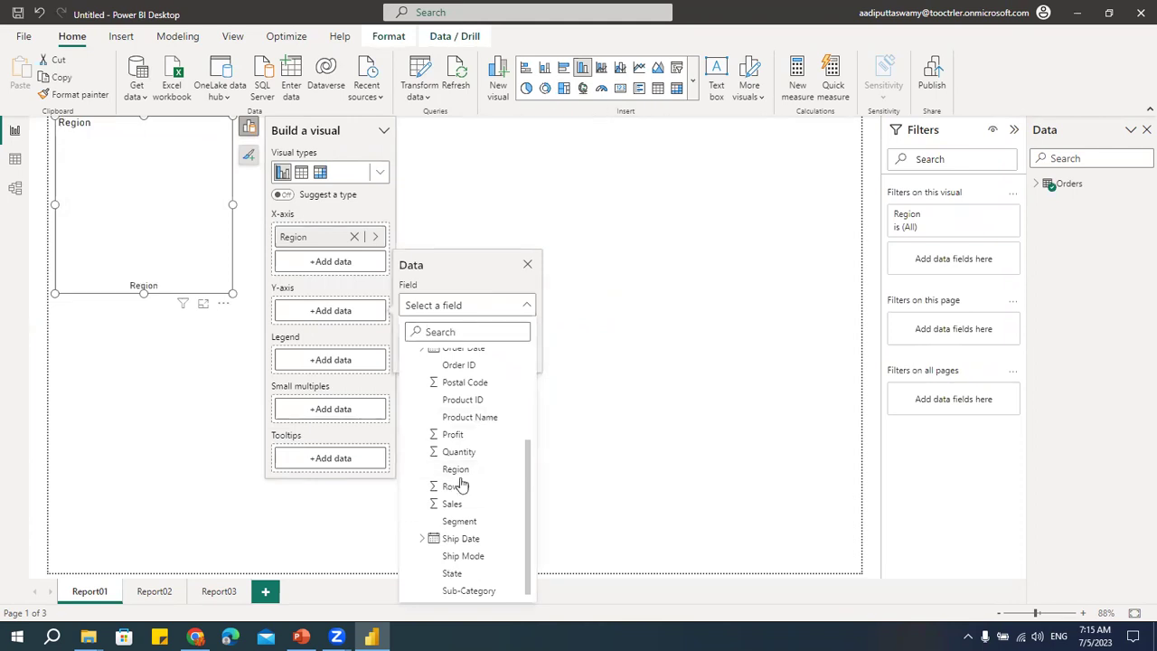
left_click(452, 503)
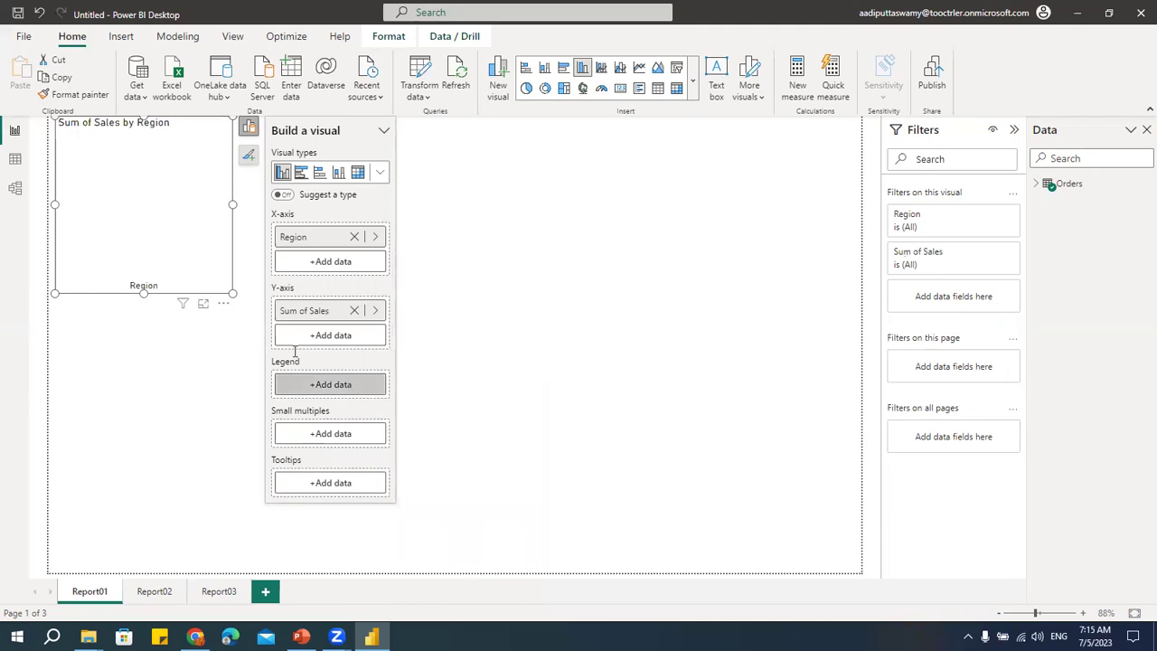
left_click_drag(232, 293, 375, 417)
left_click_drag(240, 134, 373, 168)
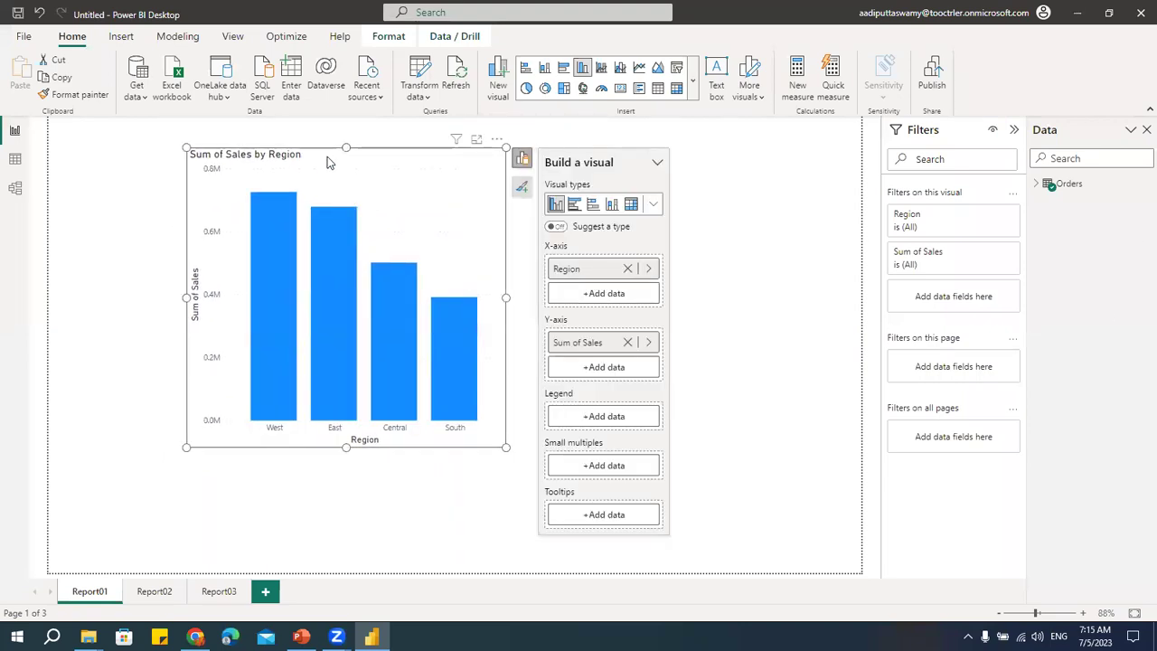
Step: Copy the sales by region chart from Report01 onto the Report02 page
key("ctrl+c")
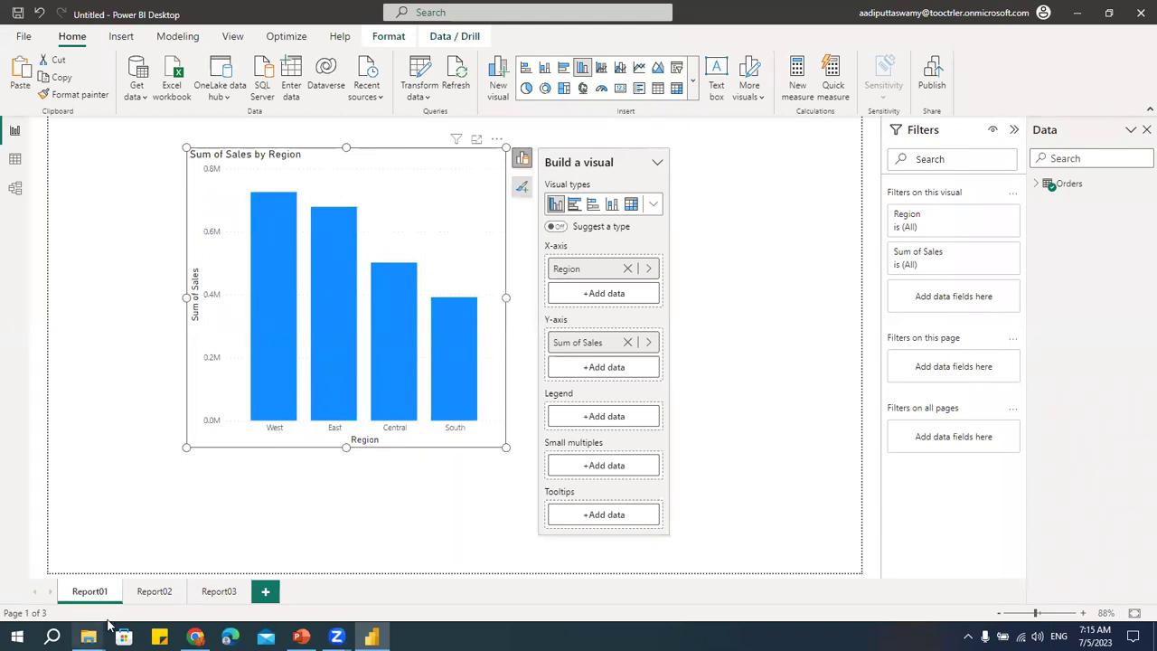
left_click(153, 592)
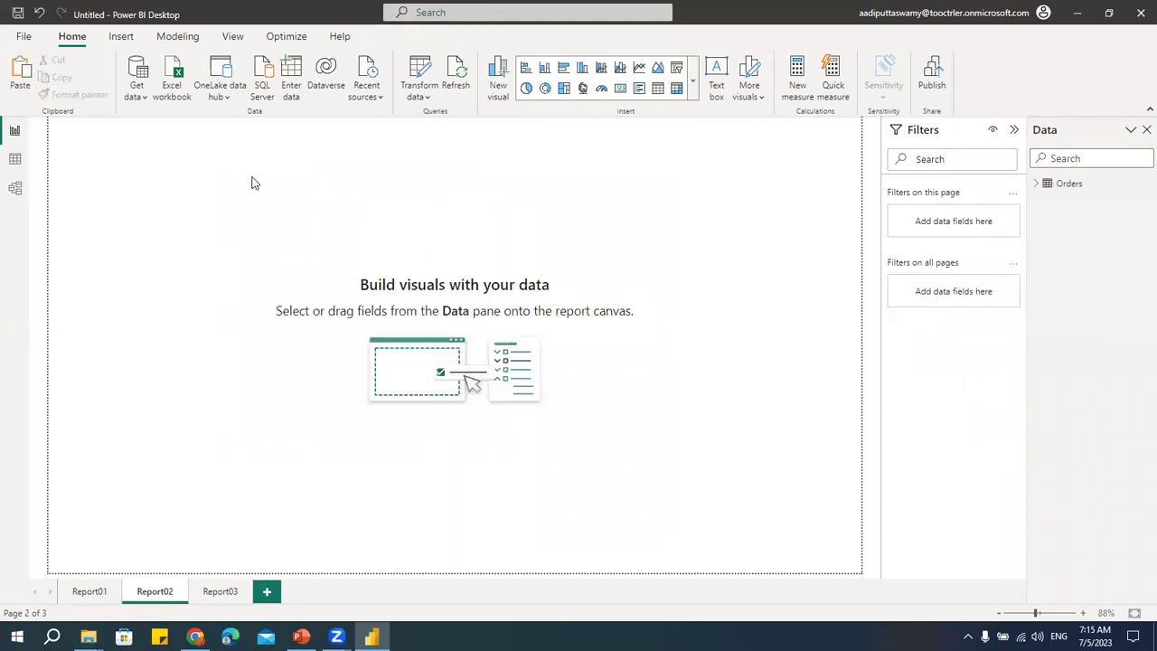
key("ctrl+v")
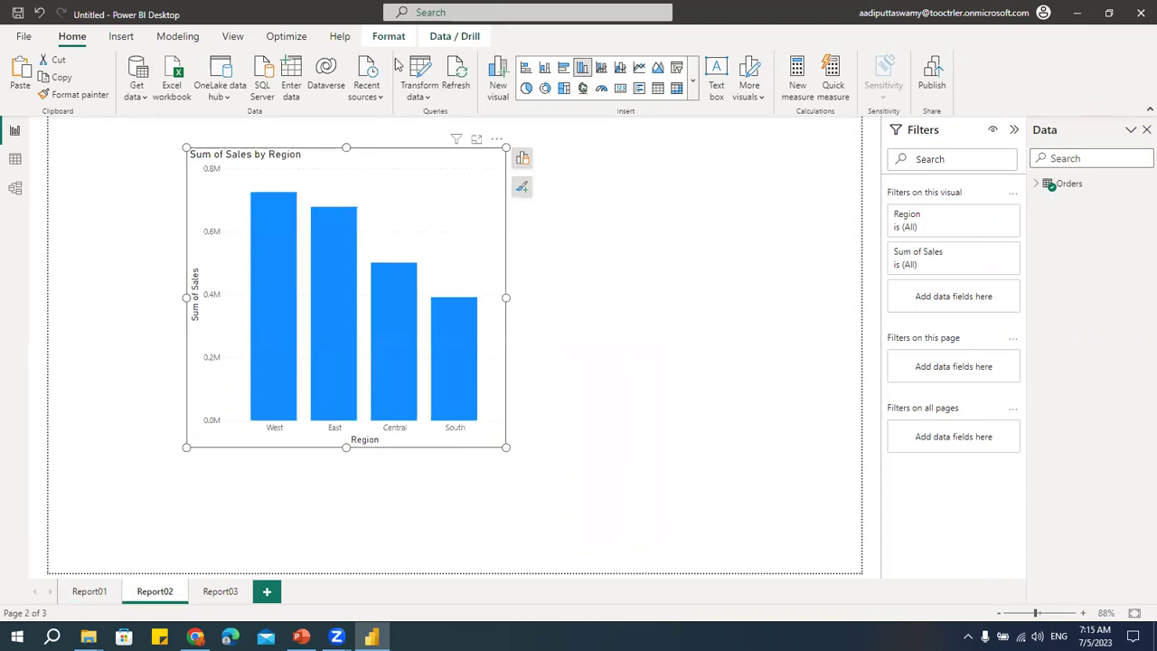
Step: Replace Region with State on the X-axis of the Report02 chart and widen the chart
left_click(523, 160)
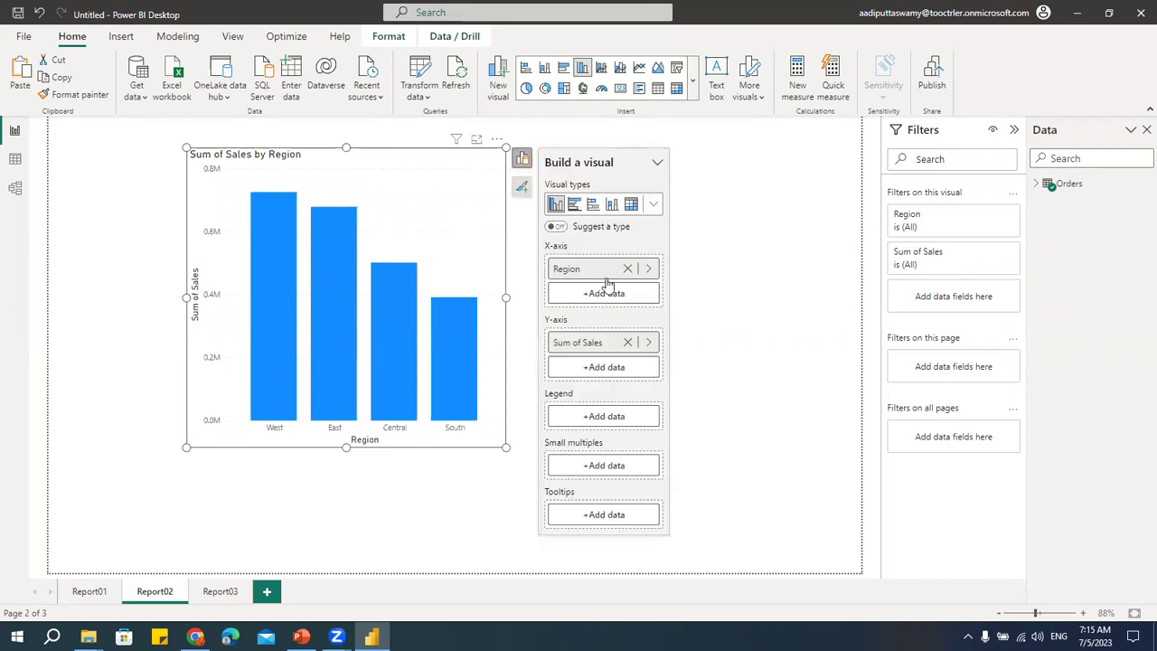
left_click(577, 273)
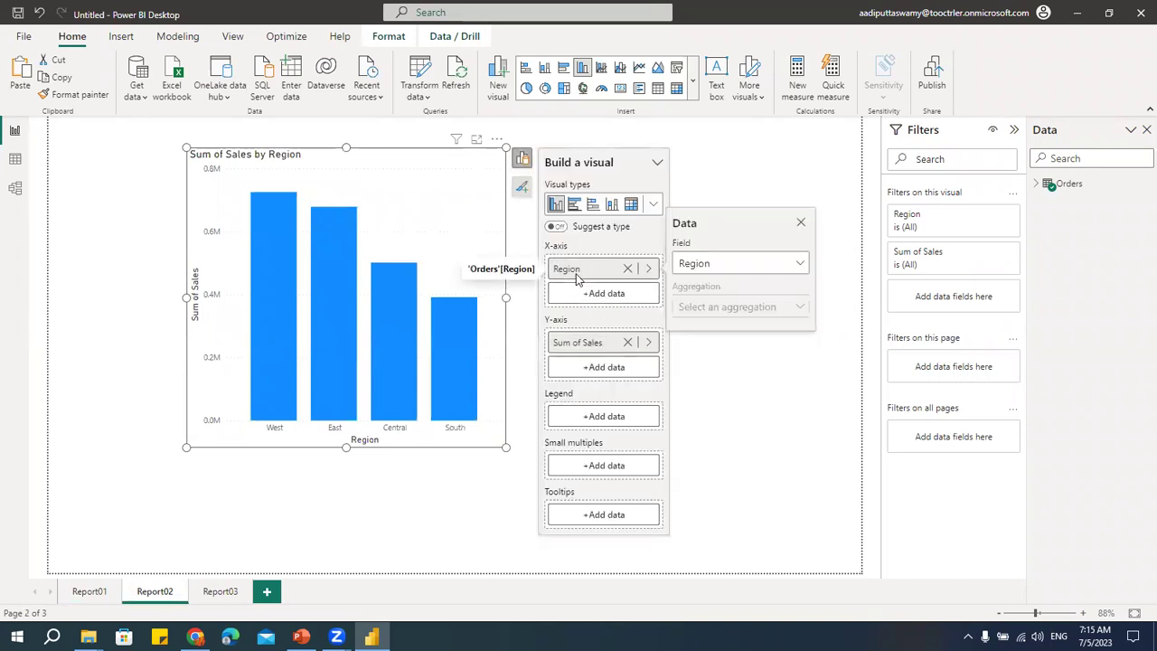
left_click(747, 264)
scroll(755, 433, "down", 3)
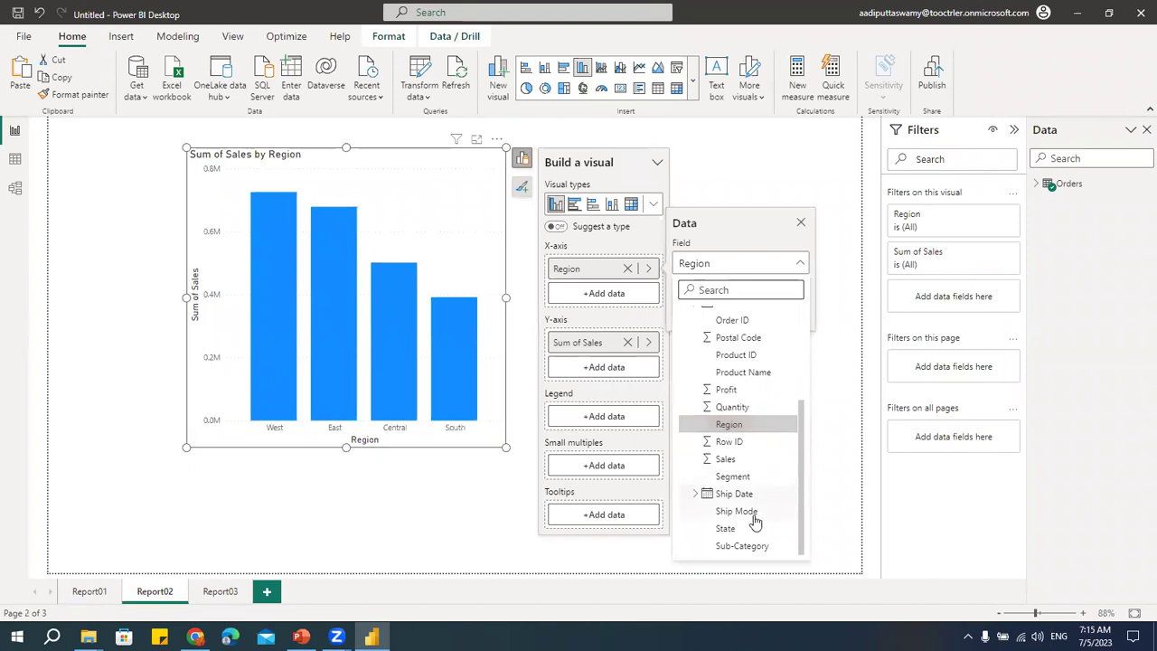
left_click(732, 529)
left_click_drag(506, 298, 699, 305)
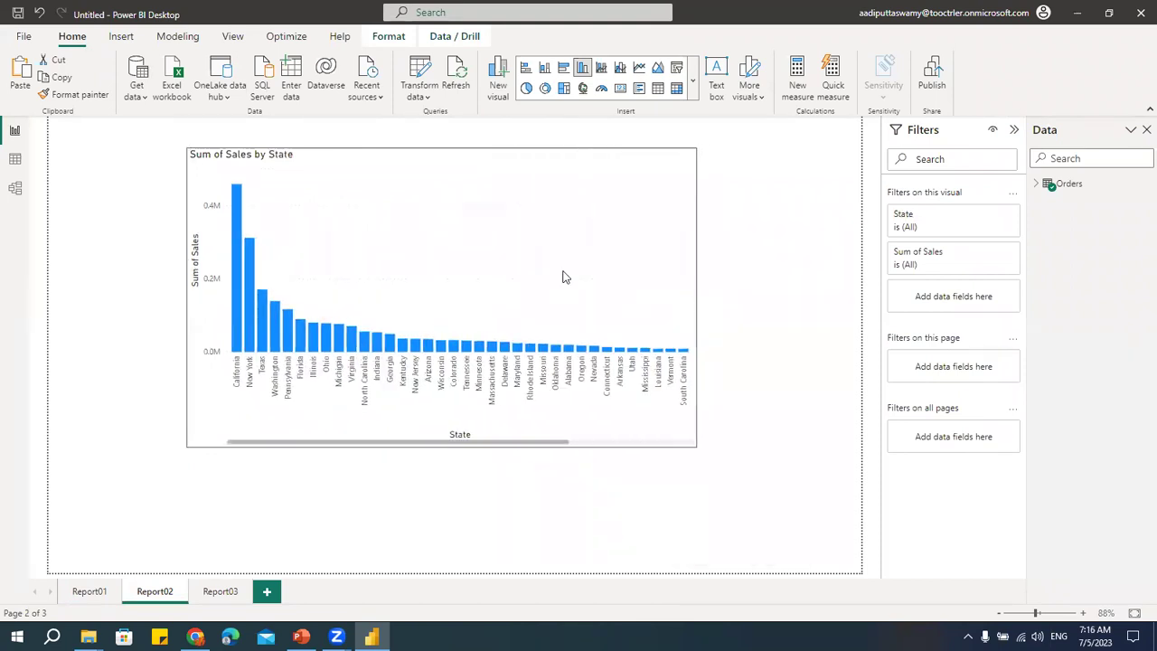
Step: Place a copy of the sales by state chart on the Report03 page and shift it slightly down
left_click(219, 592)
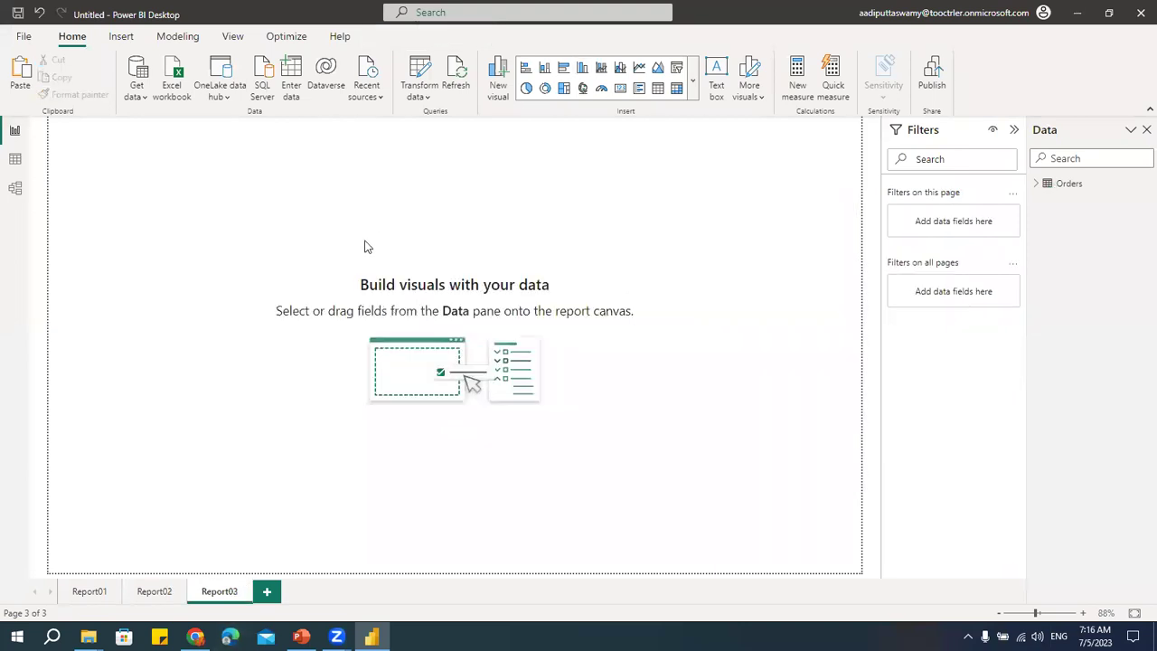
key("ctrl+v")
left_click_drag(401, 164, 402, 174)
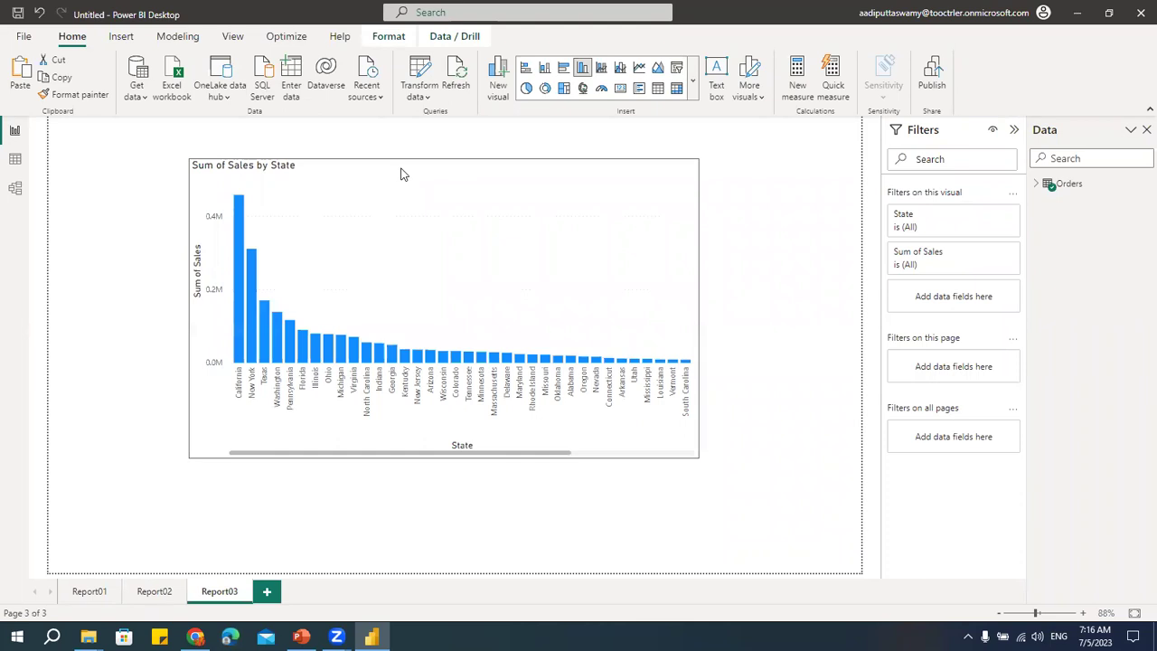
Step: Replace State with Category on the X-axis of the Report03 chart
left_click(715, 171)
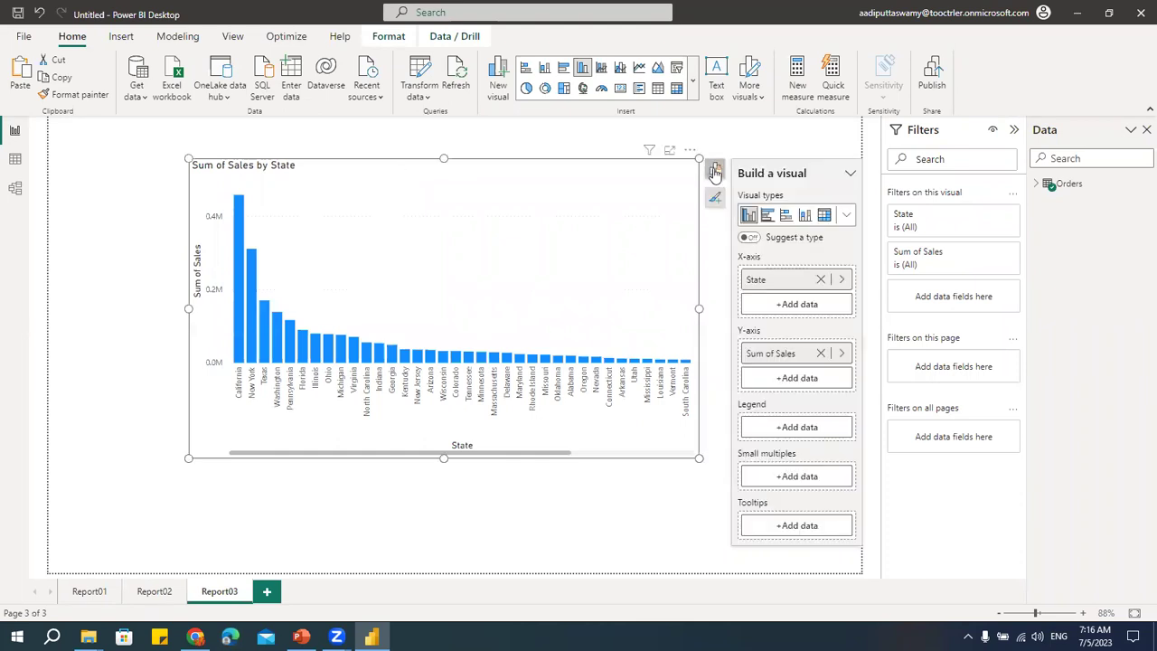
left_click(764, 286)
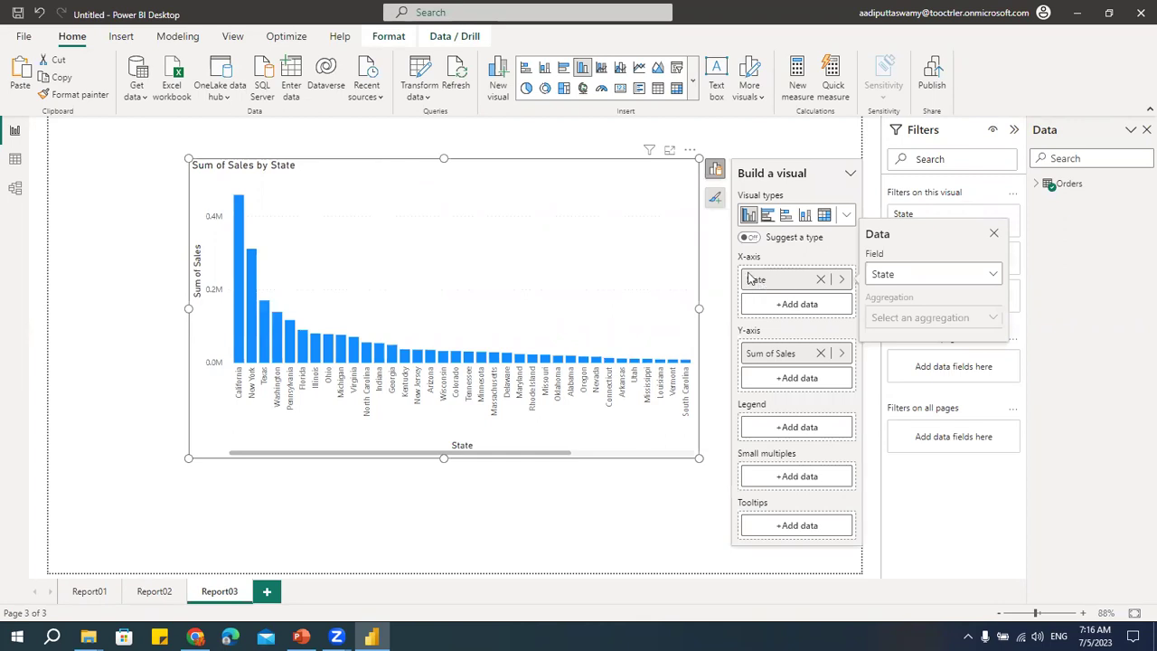
left_click(924, 275)
scroll(934, 470, "down", 1)
scroll(933, 482, "up", 1)
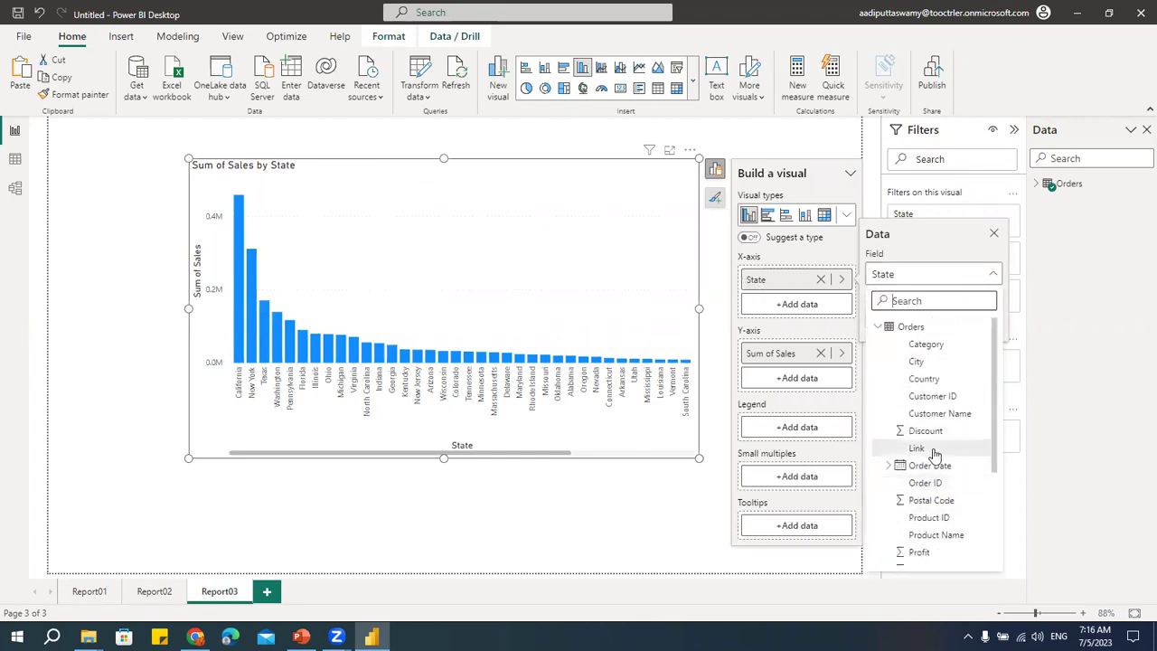
left_click(932, 342)
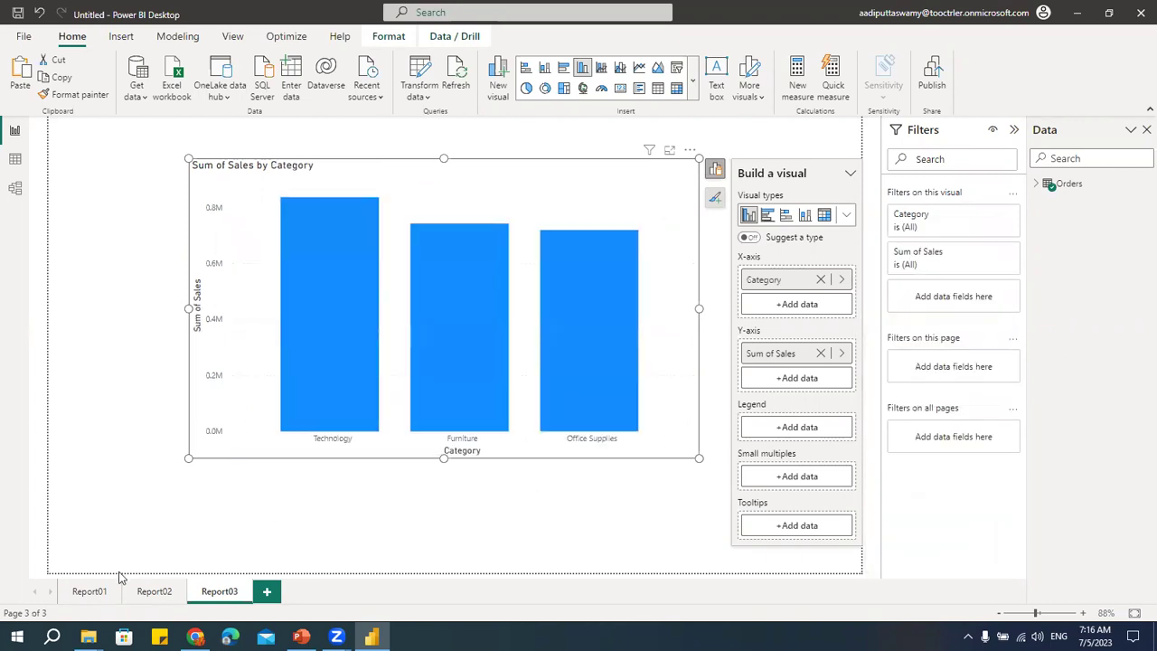
Step: Review the region, state and category sales charts across the Report01, Report02 and Report03 pages, ending on Report01
left_click(94, 597)
left_click(154, 593)
left_click(210, 595)
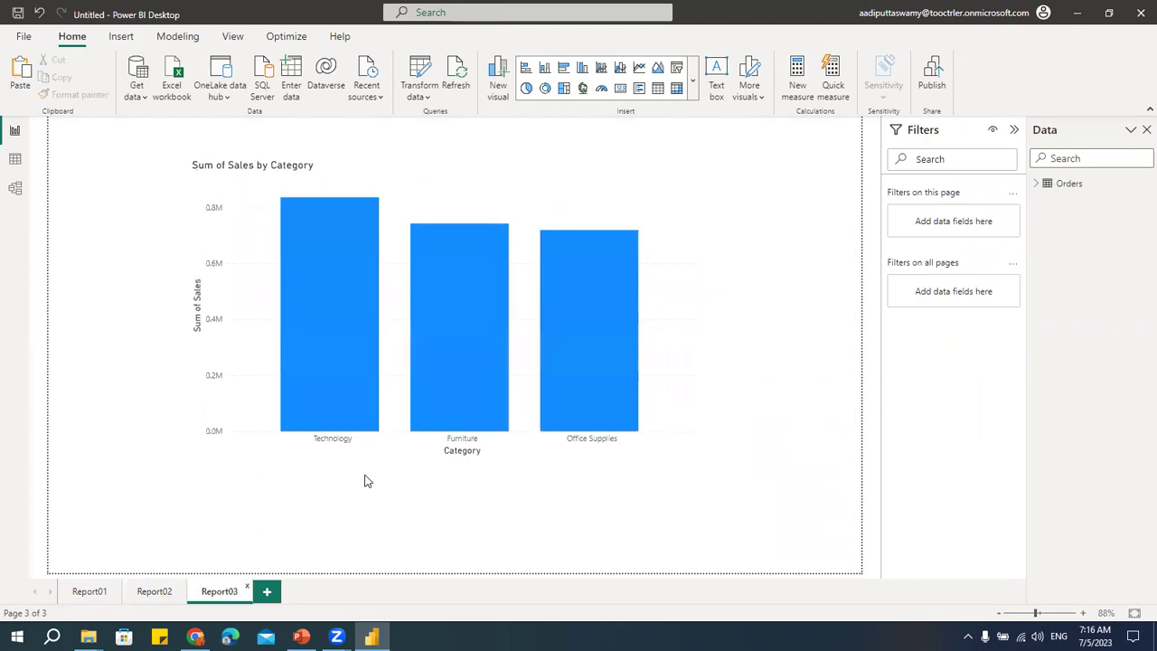
left_click(95, 591)
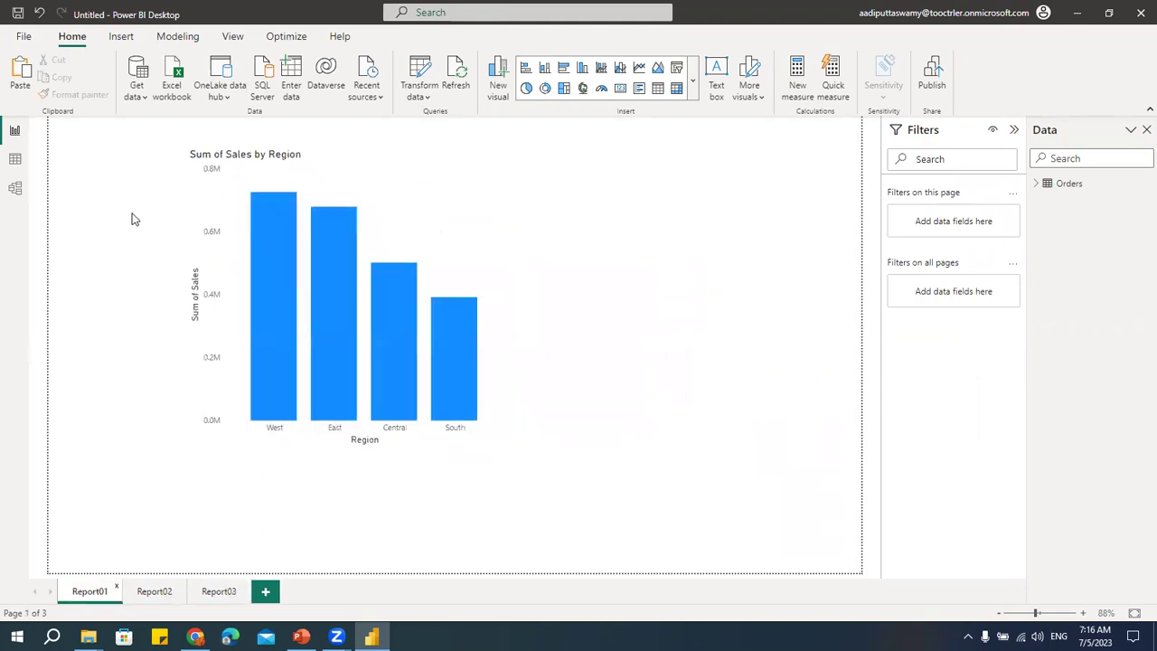
mouse_move(439, 336)
mouse_move(312, 360)
left_click(154, 594)
left_click(217, 593)
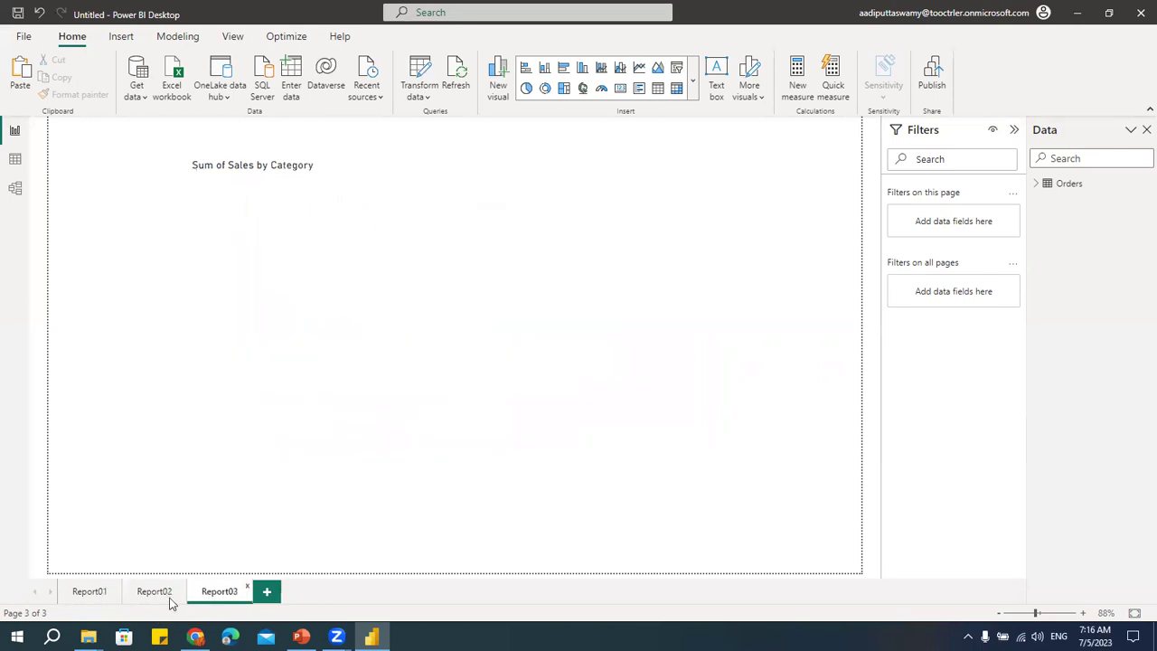
left_click(102, 594)
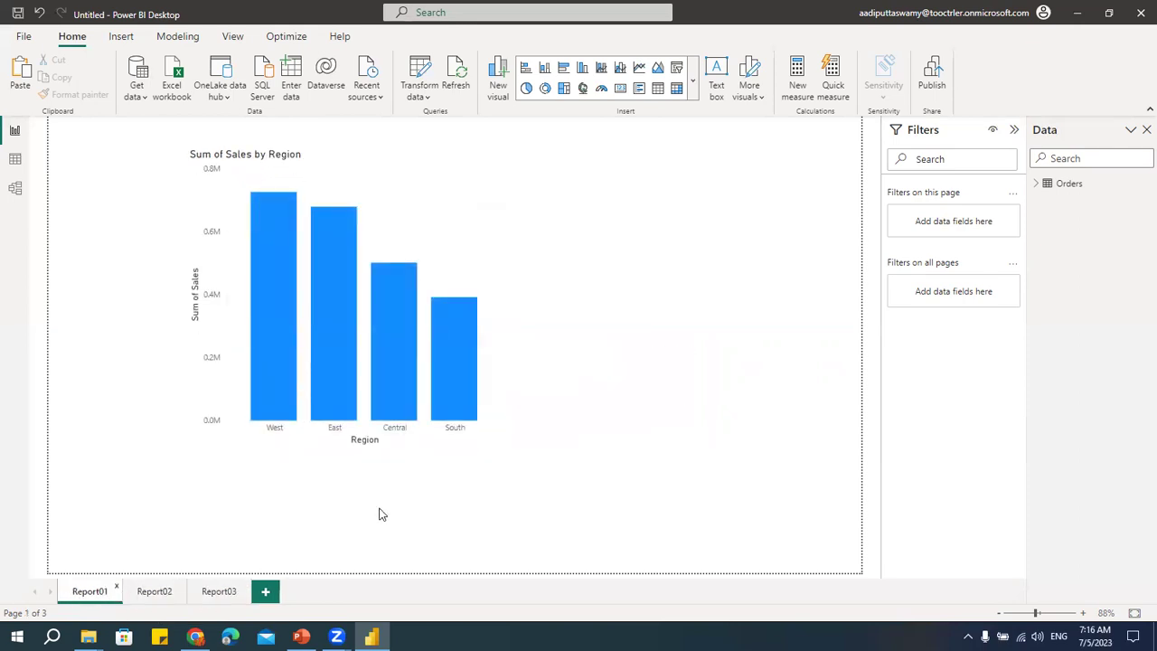
left_click(155, 593)
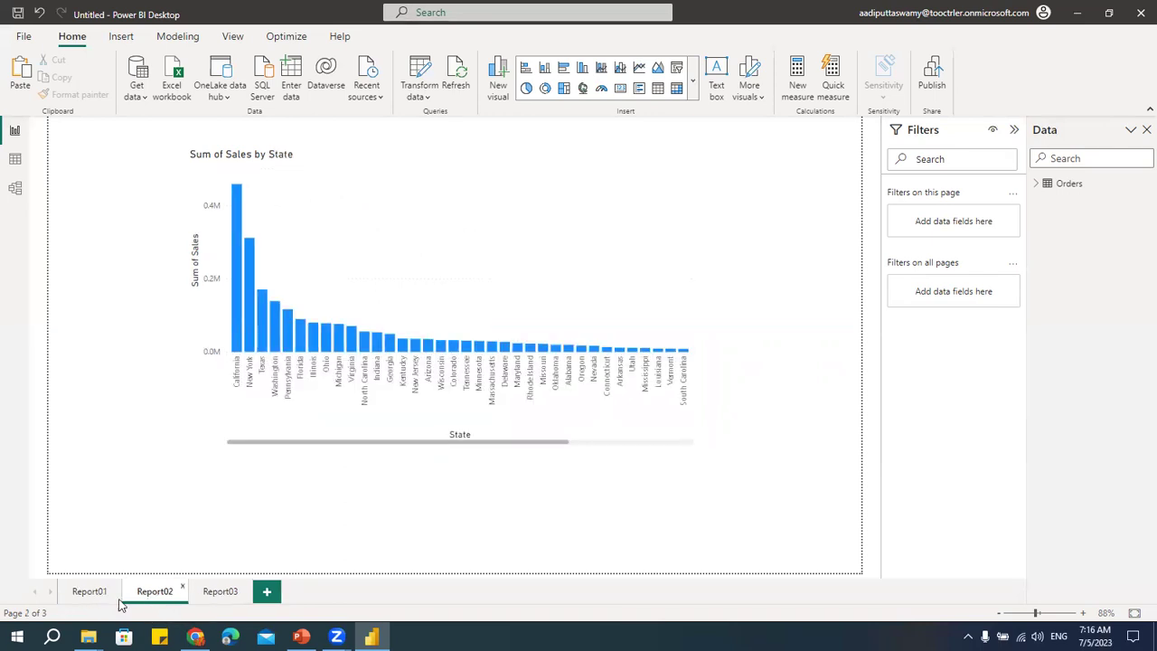
left_click(219, 599)
left_click(100, 603)
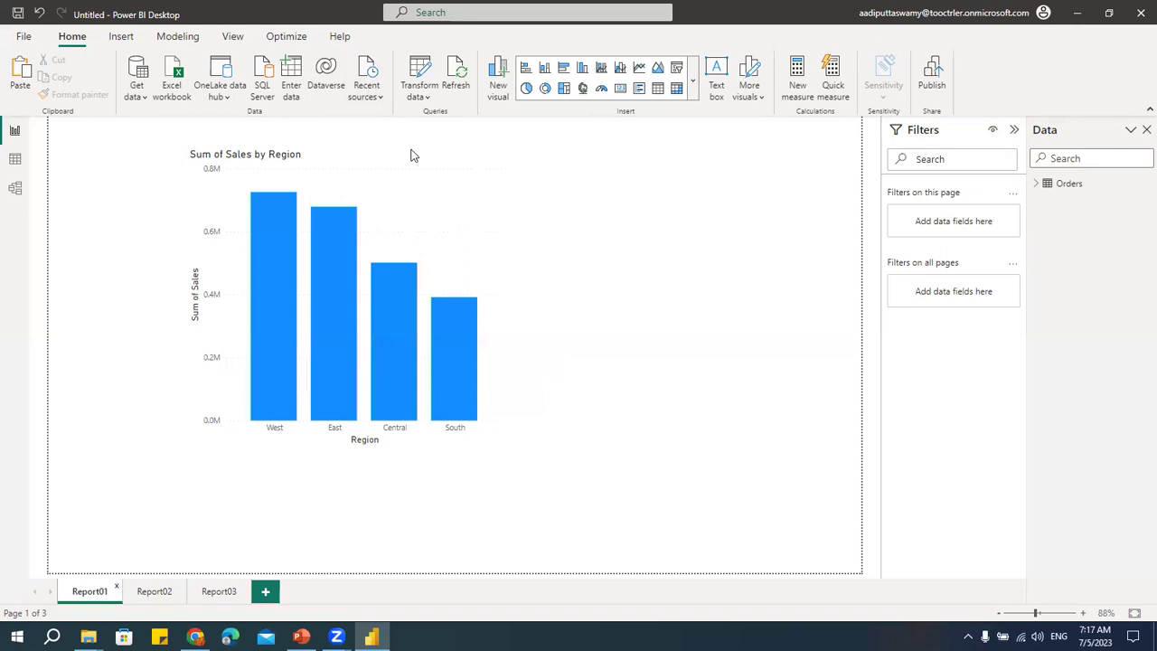
Step: Insert a page navigator on the Report01 page
left_click(122, 38)
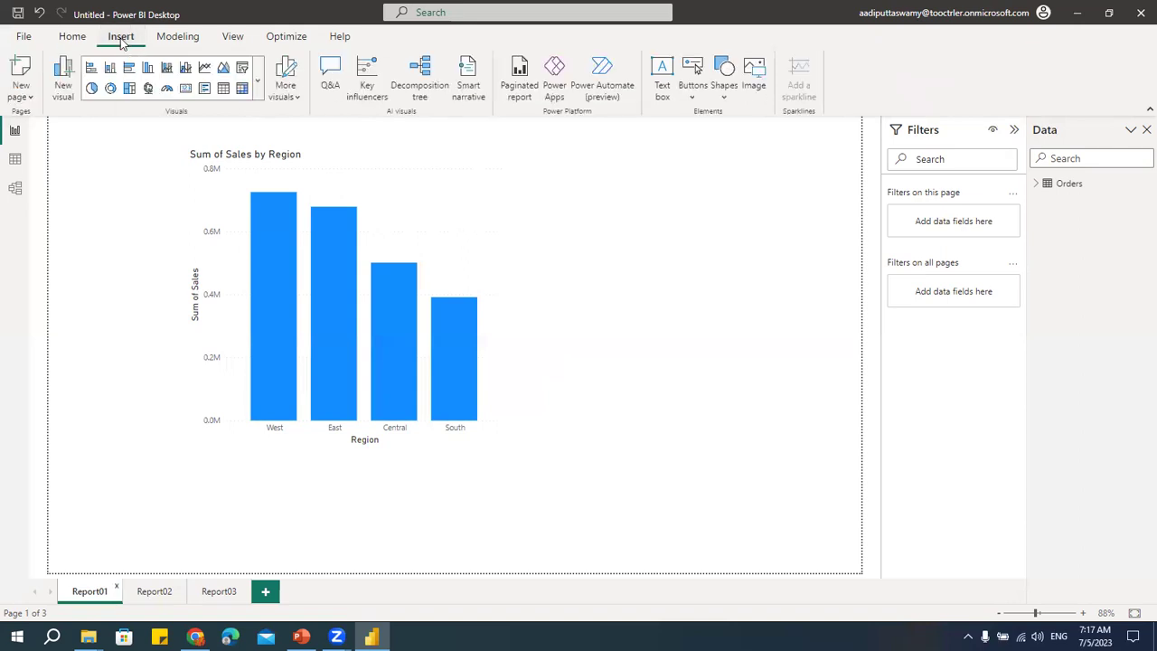
left_click(695, 98)
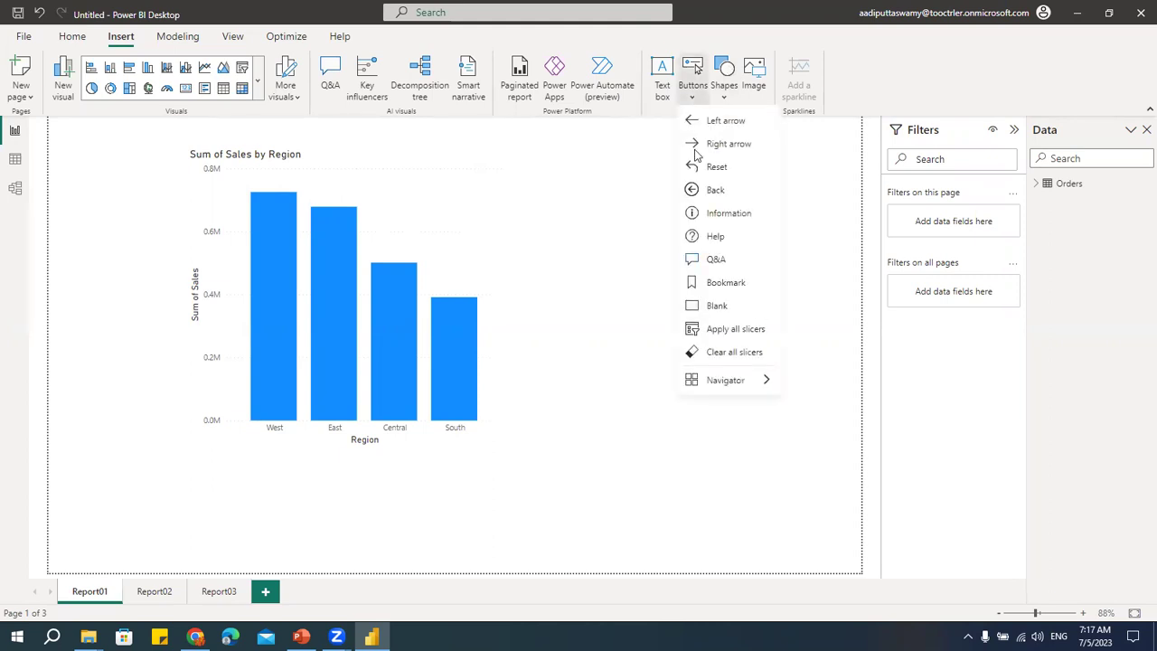
mouse_move(716, 388)
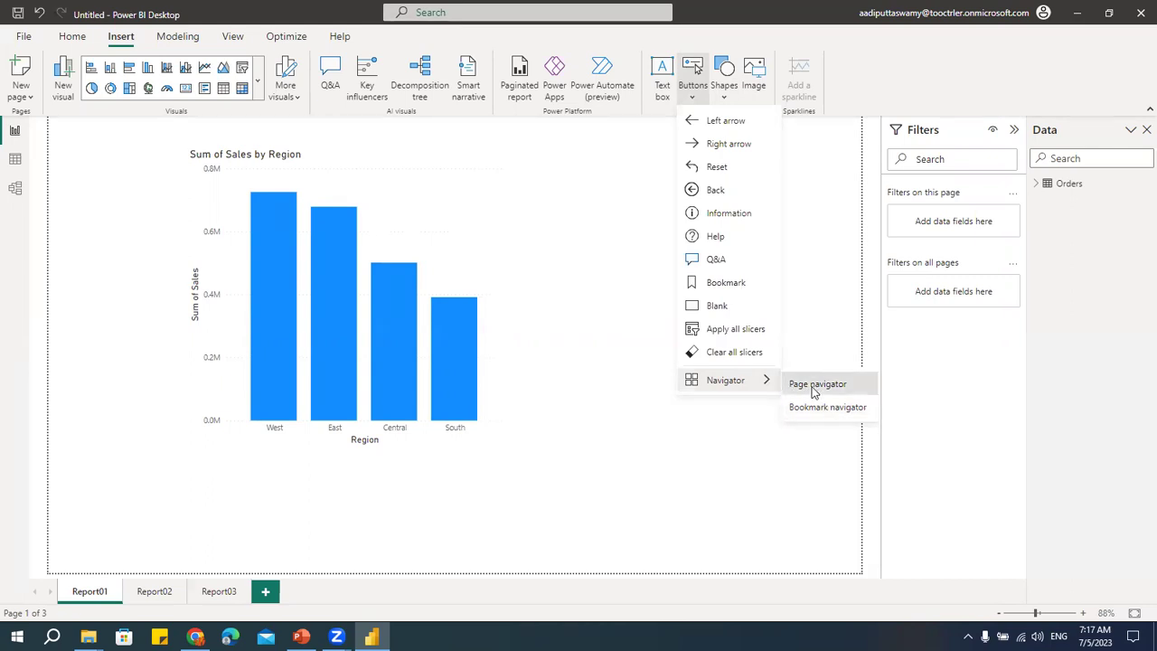
left_click(815, 391)
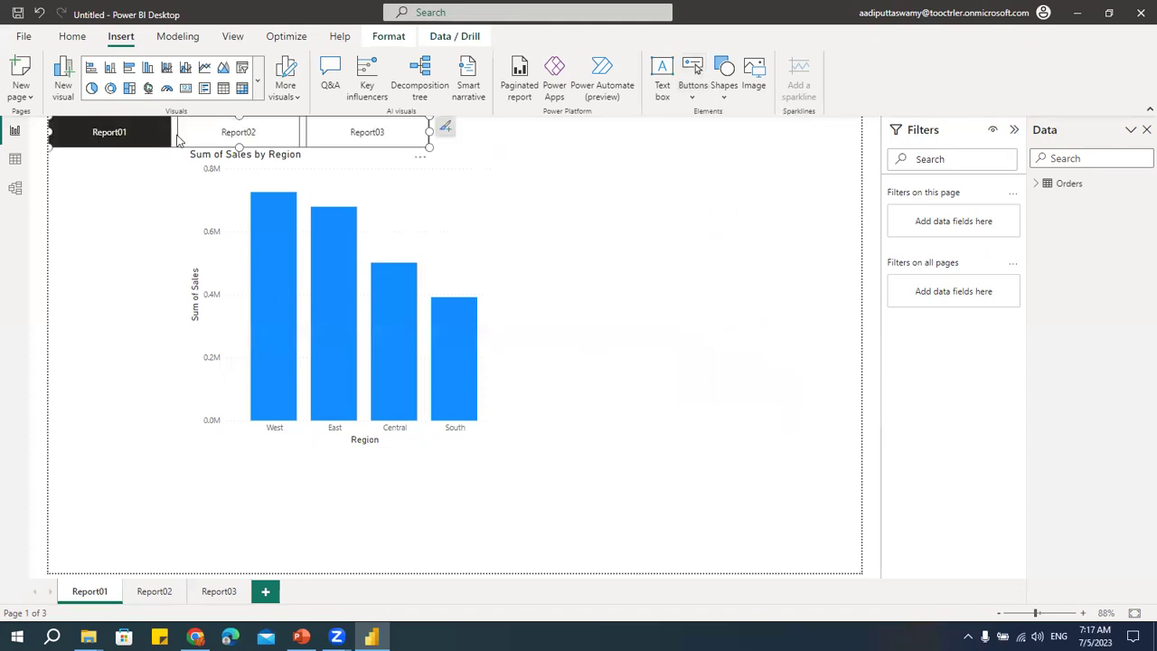
Step: Move the page navigator beside the region chart and narrow it so it no longer overlaps the columns
left_click_drag(181, 135, 216, 242)
left_click_drag(240, 299, 575, 317)
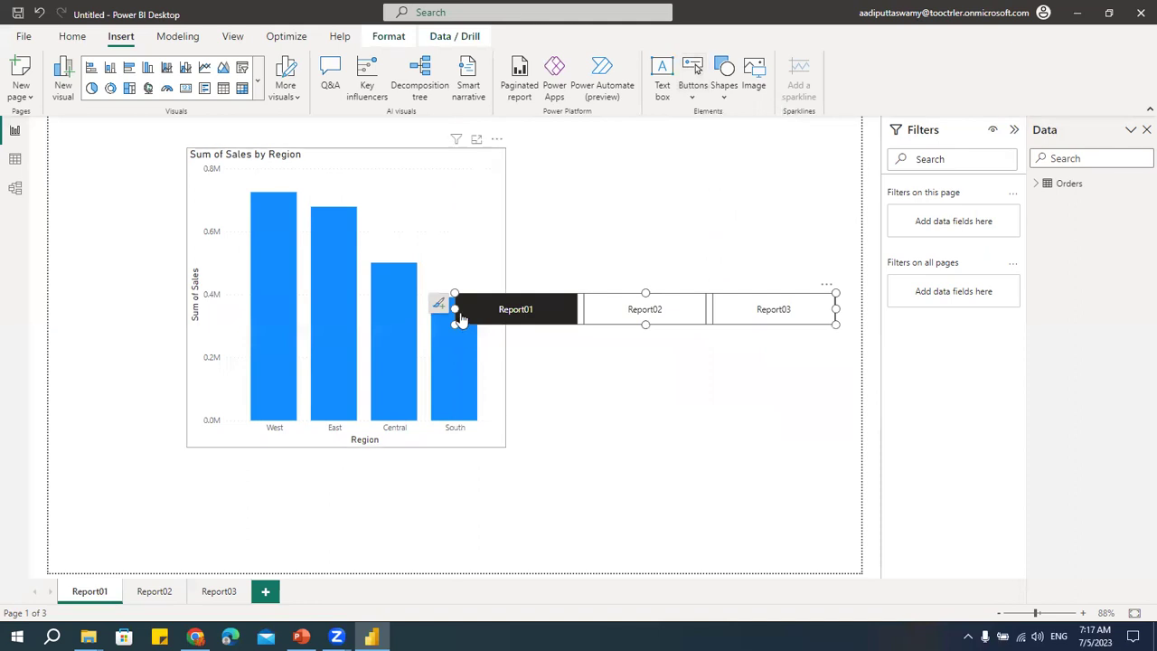
left_click_drag(455, 310, 606, 312)
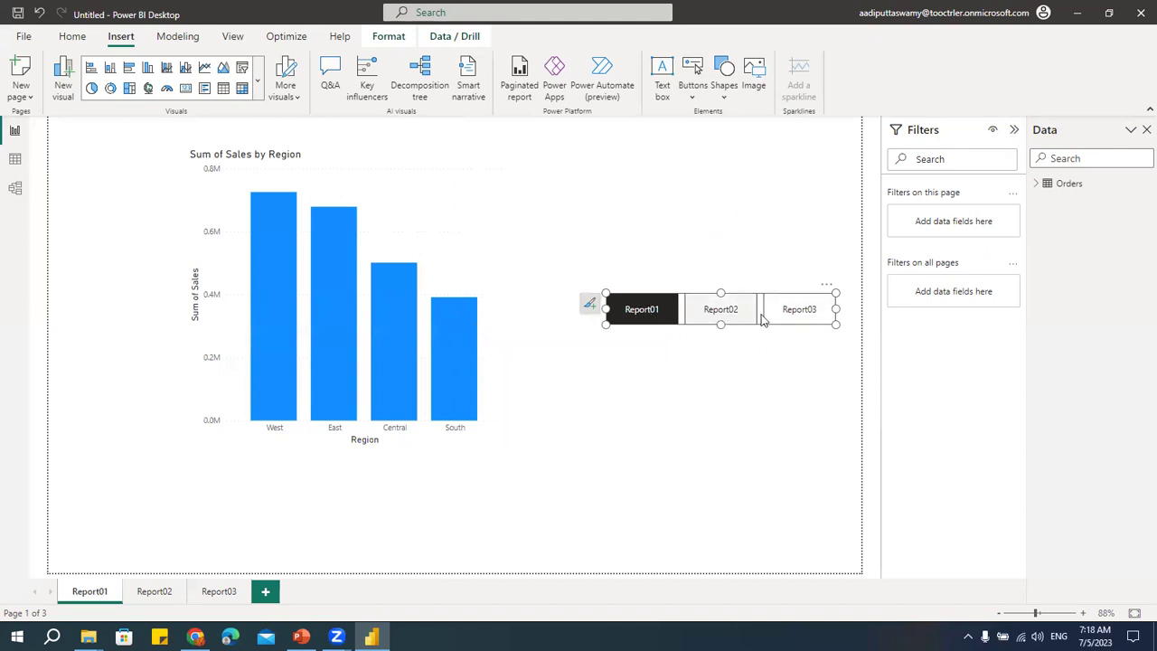
Step: Test the navigator's Report02 button and return to the Report01 page
left_click(732, 361)
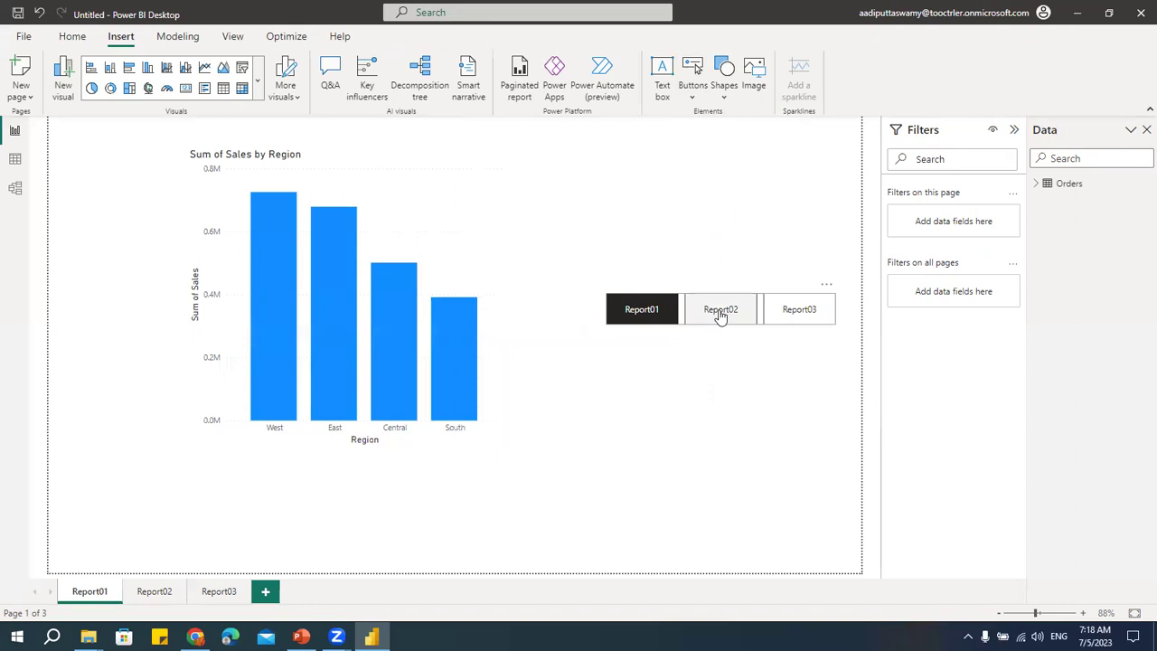
left_click(721, 309, "ctrl")
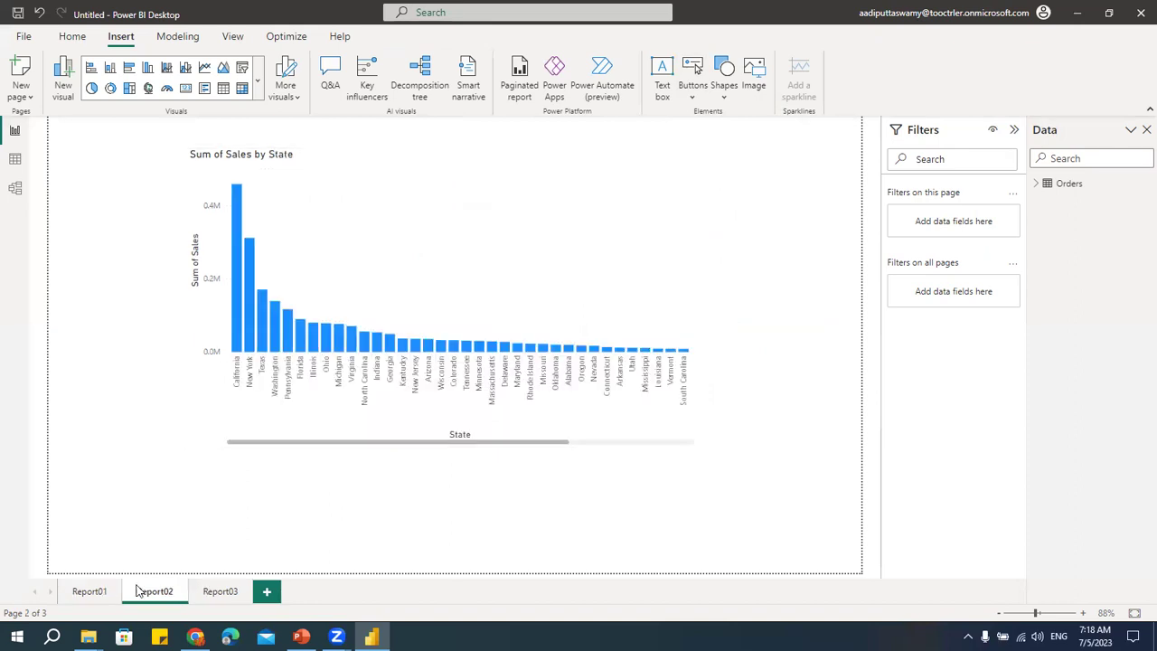
left_click(90, 595)
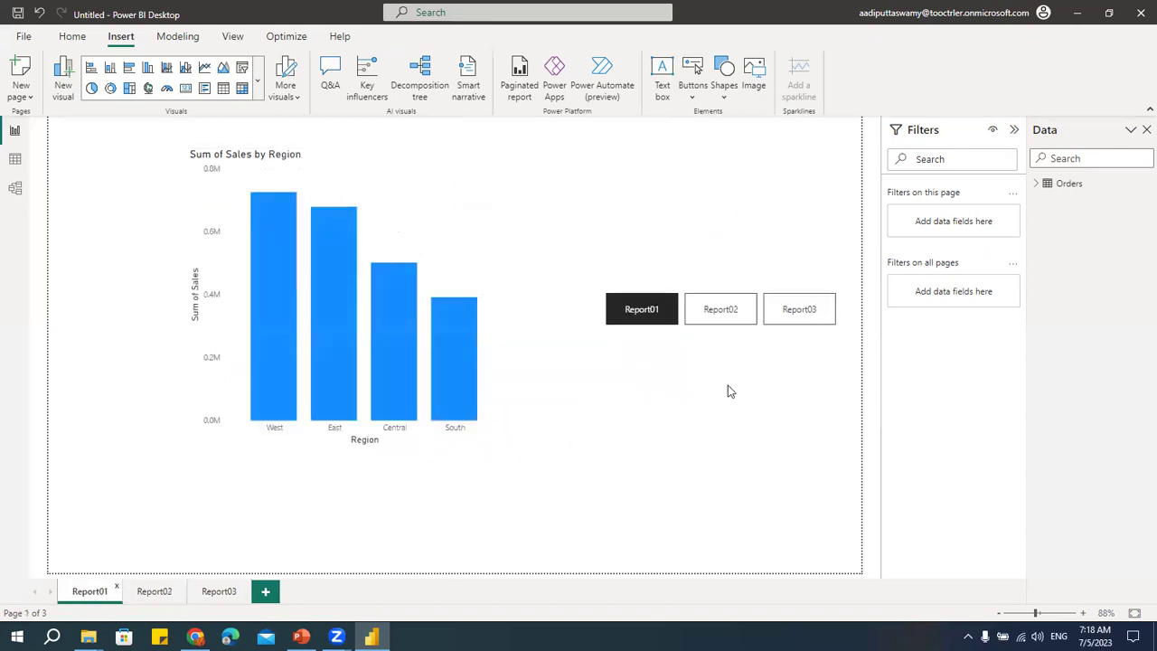
Step: Move the page navigator up to the page's upper-right corner and narrow it slightly
left_click(684, 304)
left_click_drag(829, 289, 825, 129)
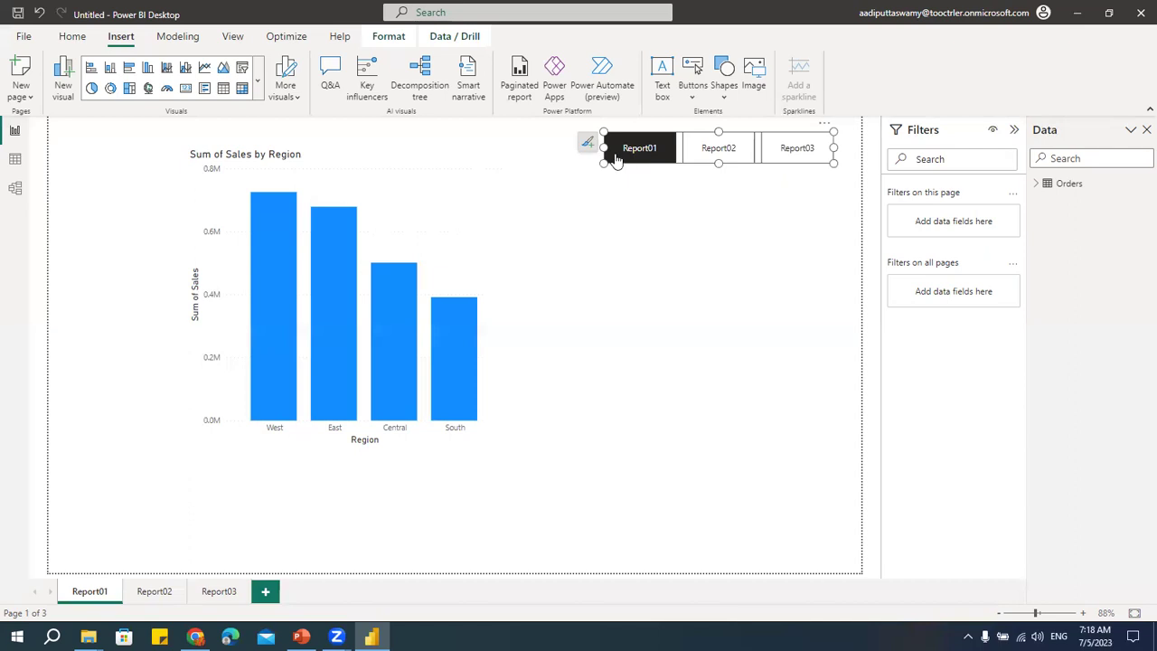
left_click_drag(611, 150, 637, 149)
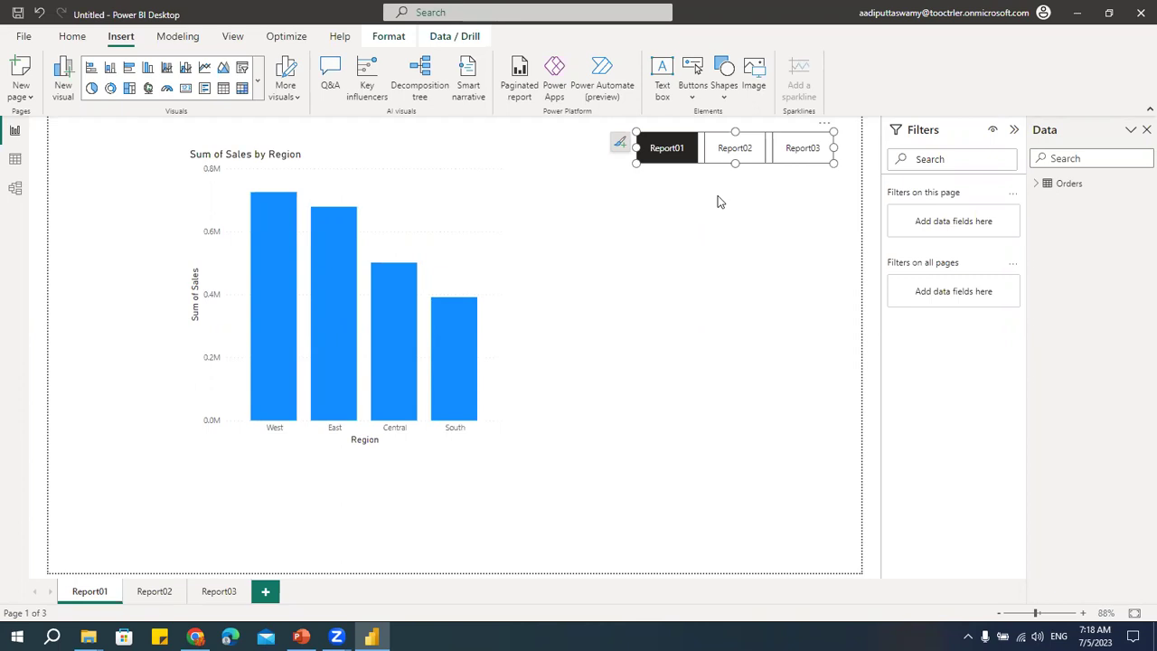
Step: Open the page navigator's format settings and try a width of 200 before setting it to 300
left_click(825, 127)
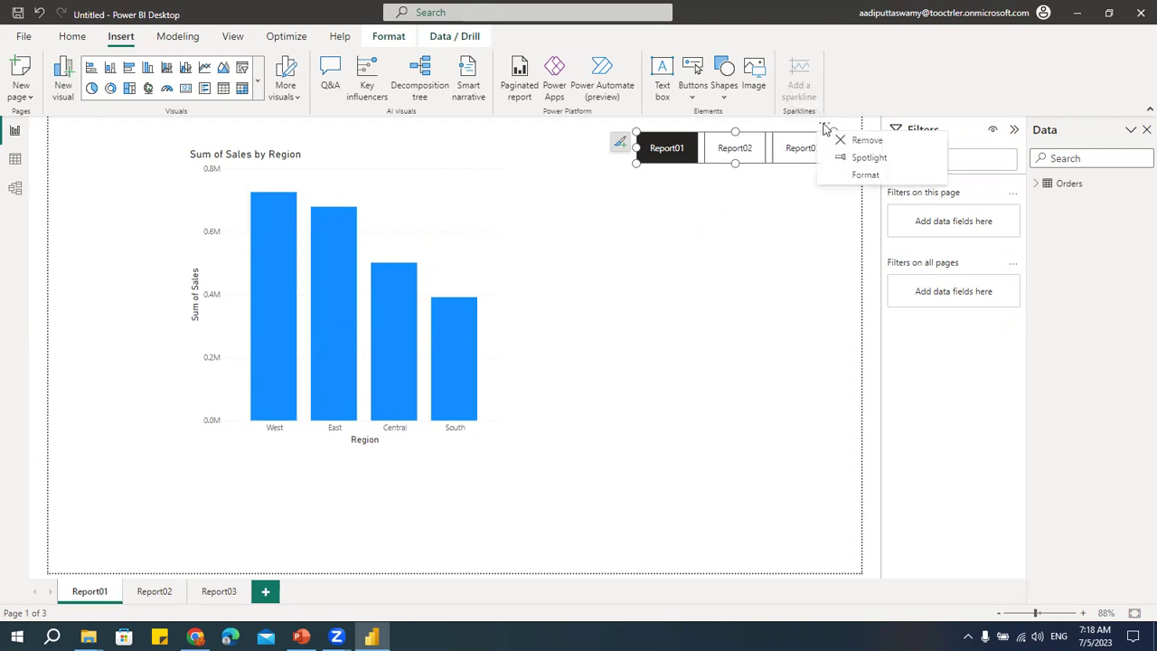
left_click(854, 177)
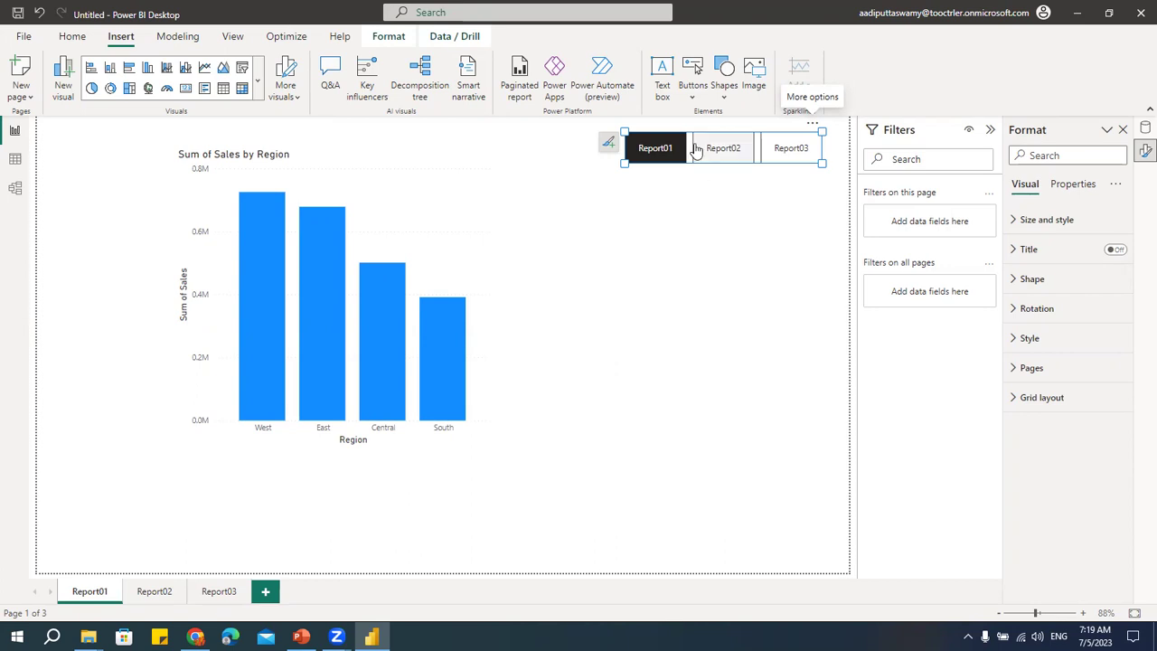
left_click(1015, 225)
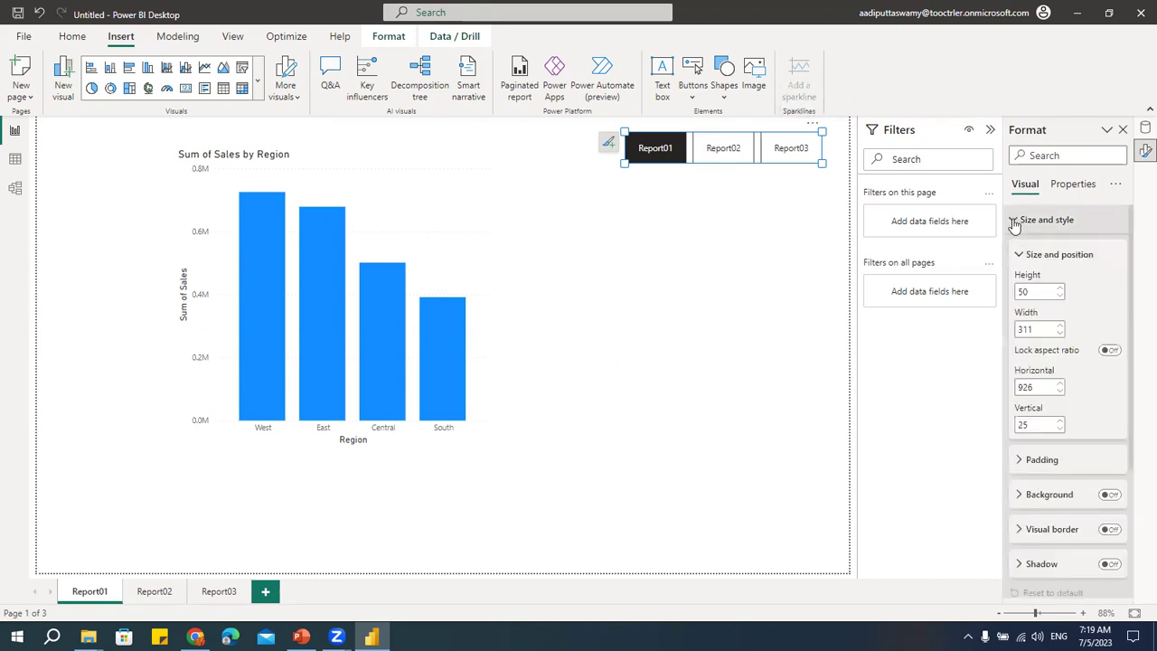
double_click(1047, 292)
key("Tab")
type("200")
double_click(1037, 329)
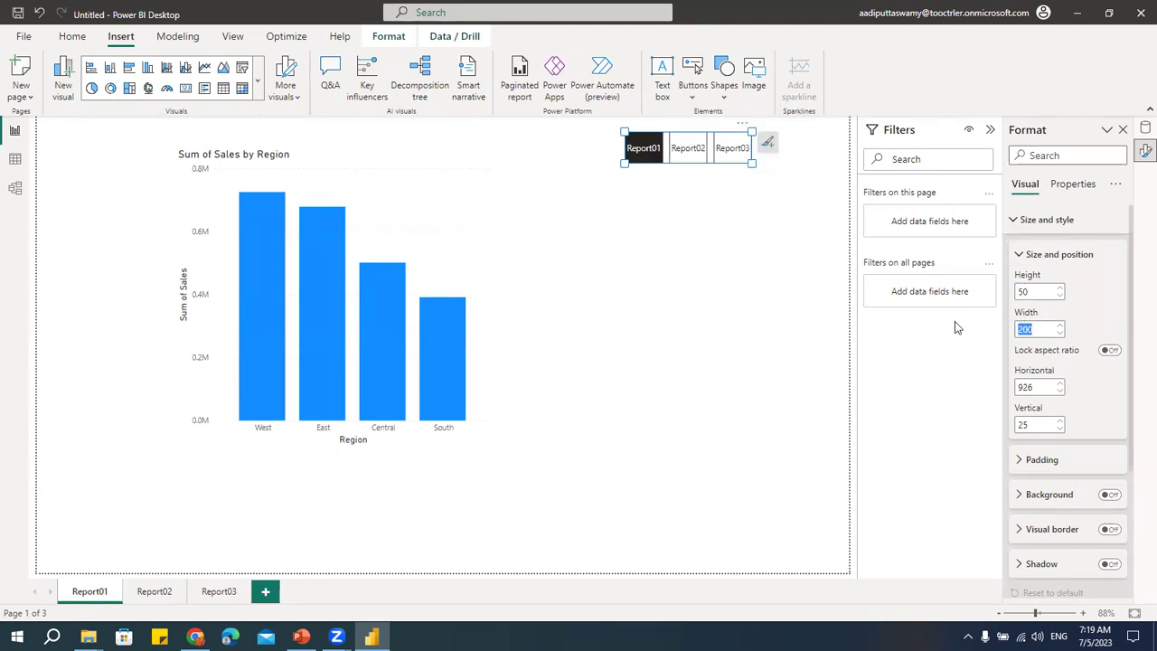
type("30")
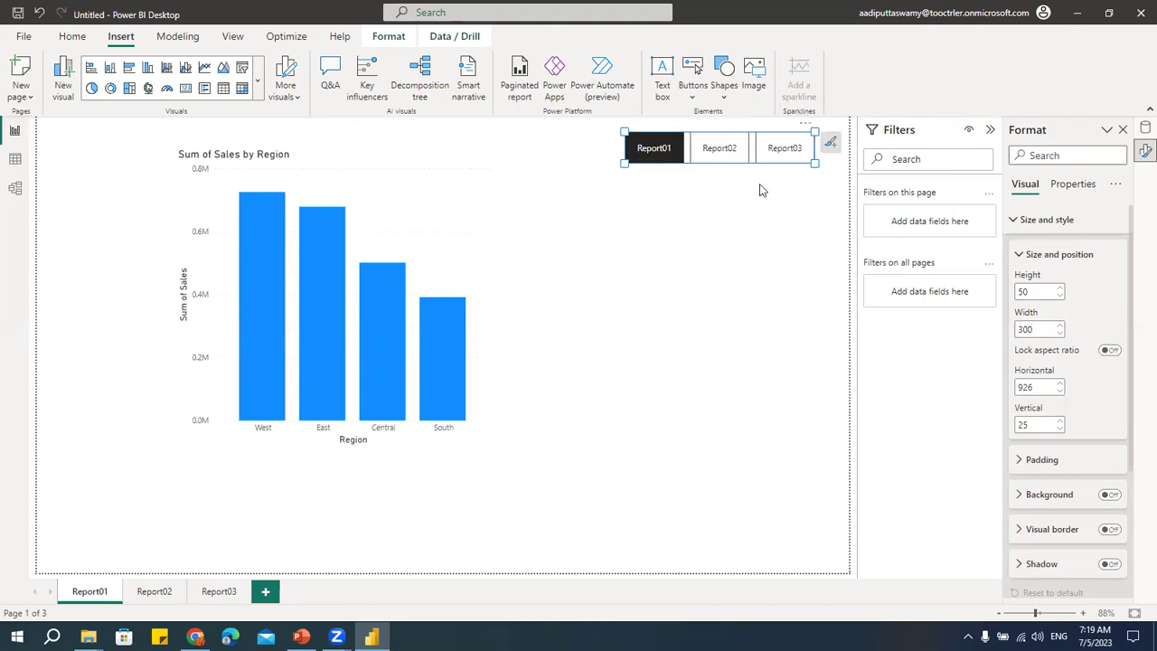
Step: Widen the page navigator slightly toward the region chart, with a height of about 51
left_click_drag(614, 166, 596, 169)
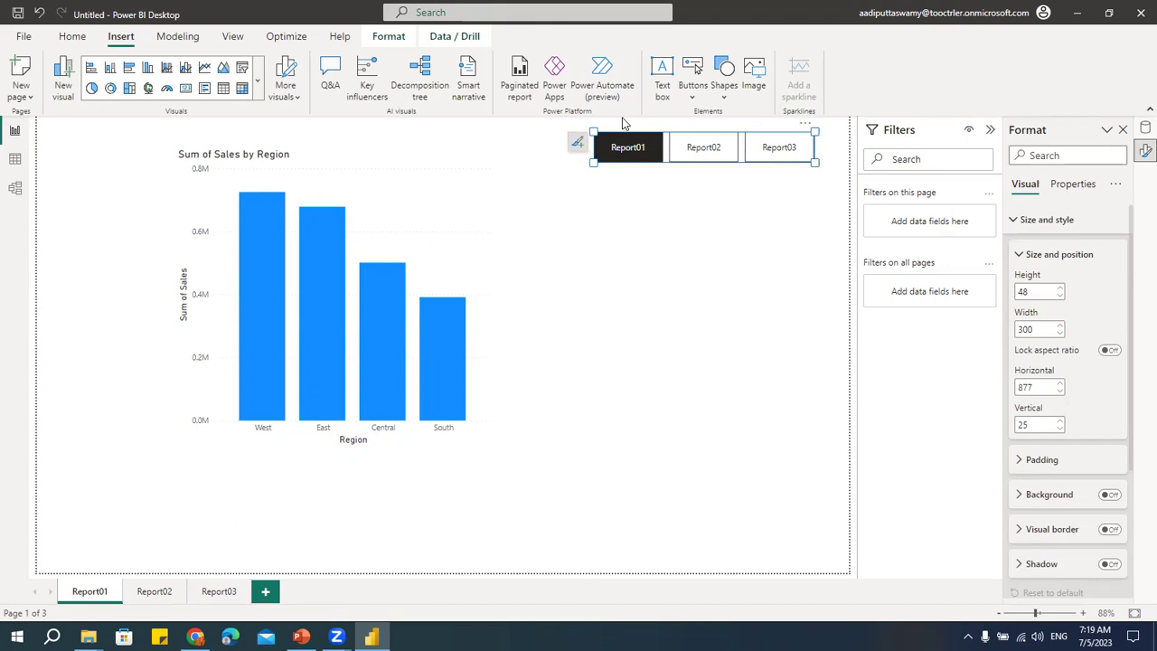
left_click_drag(593, 165, 606, 167)
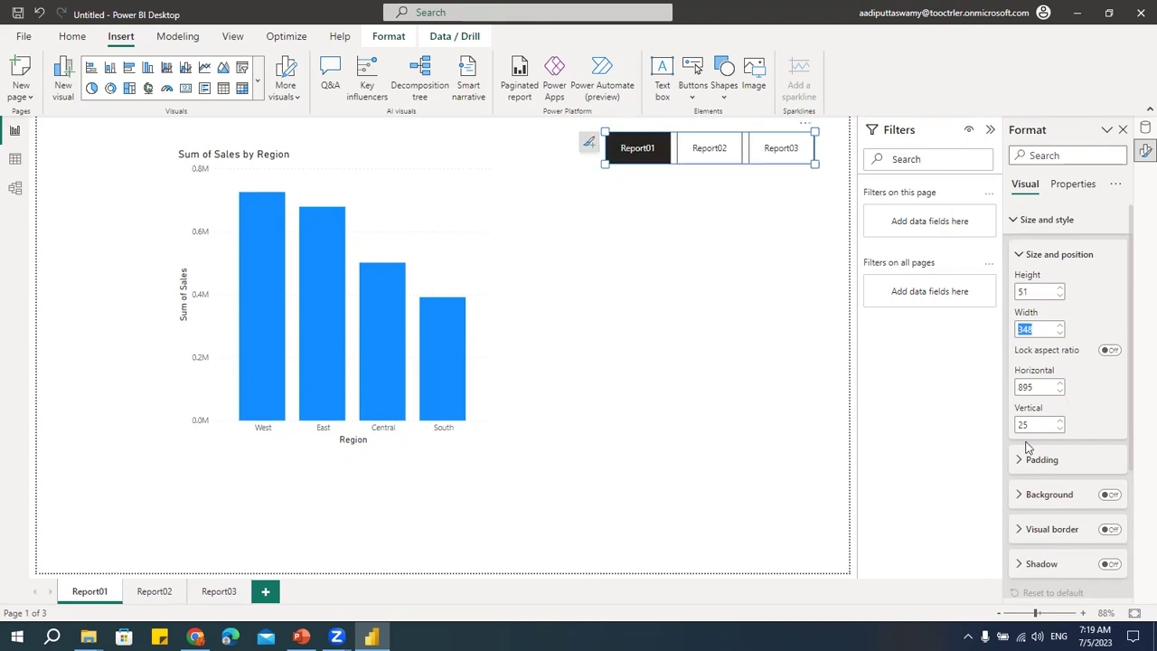
left_click(1044, 221)
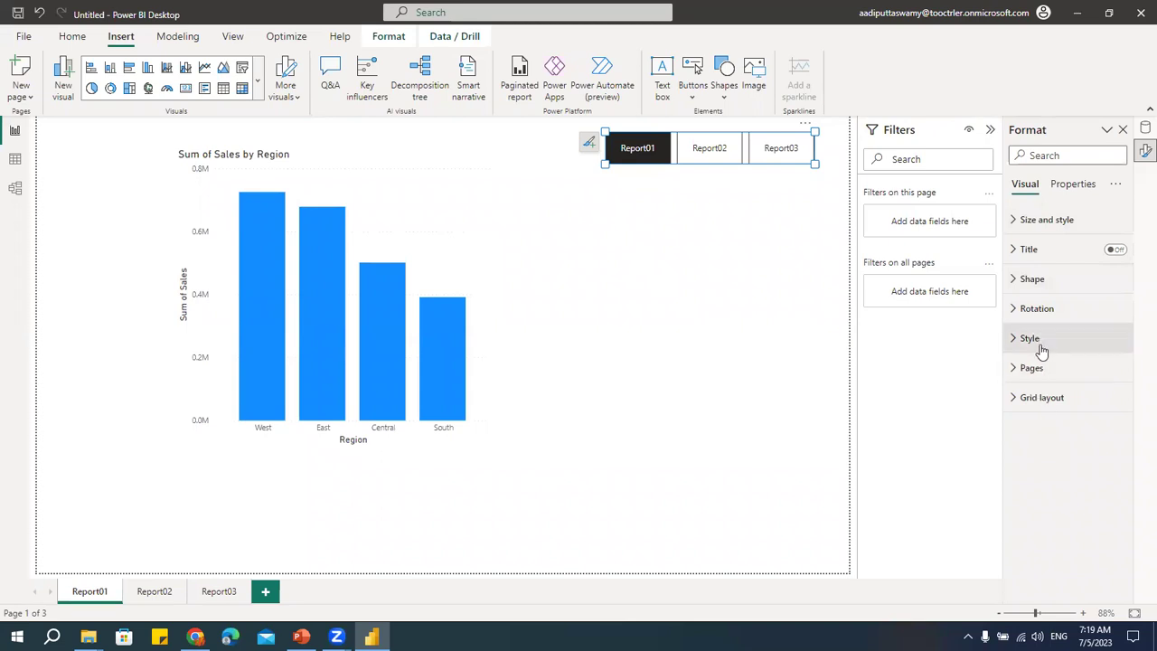
Step: Try the Rounded Rectangle, Oval and Hexagon shapes on the page navigator's buttons
left_click(1035, 281)
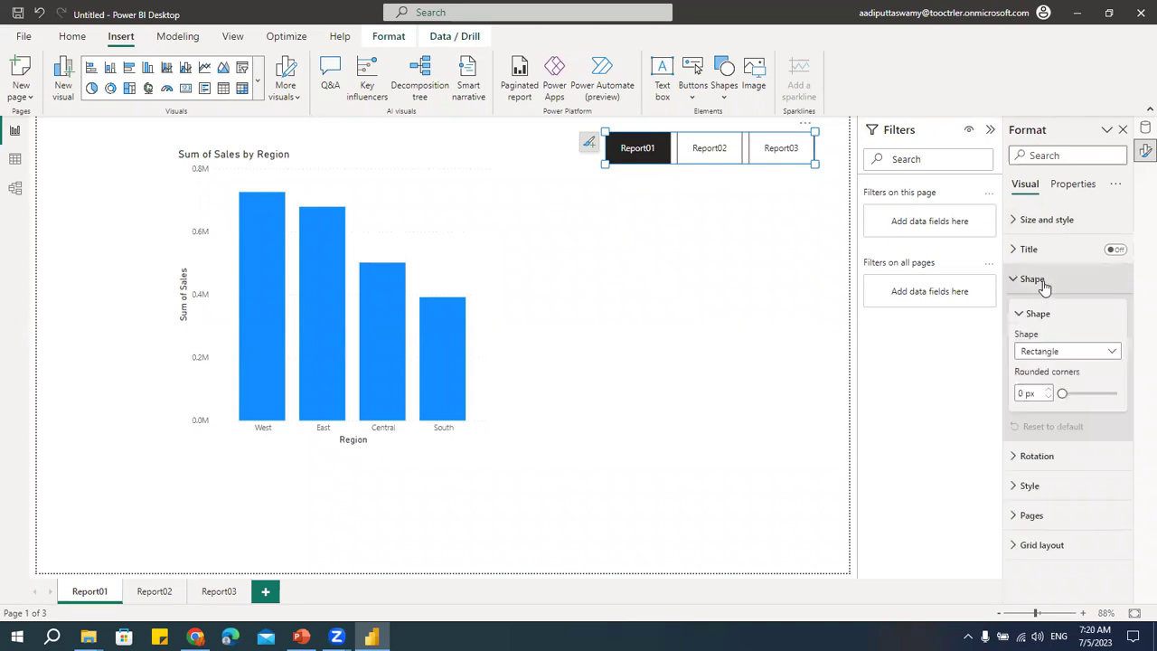
left_click(1044, 352)
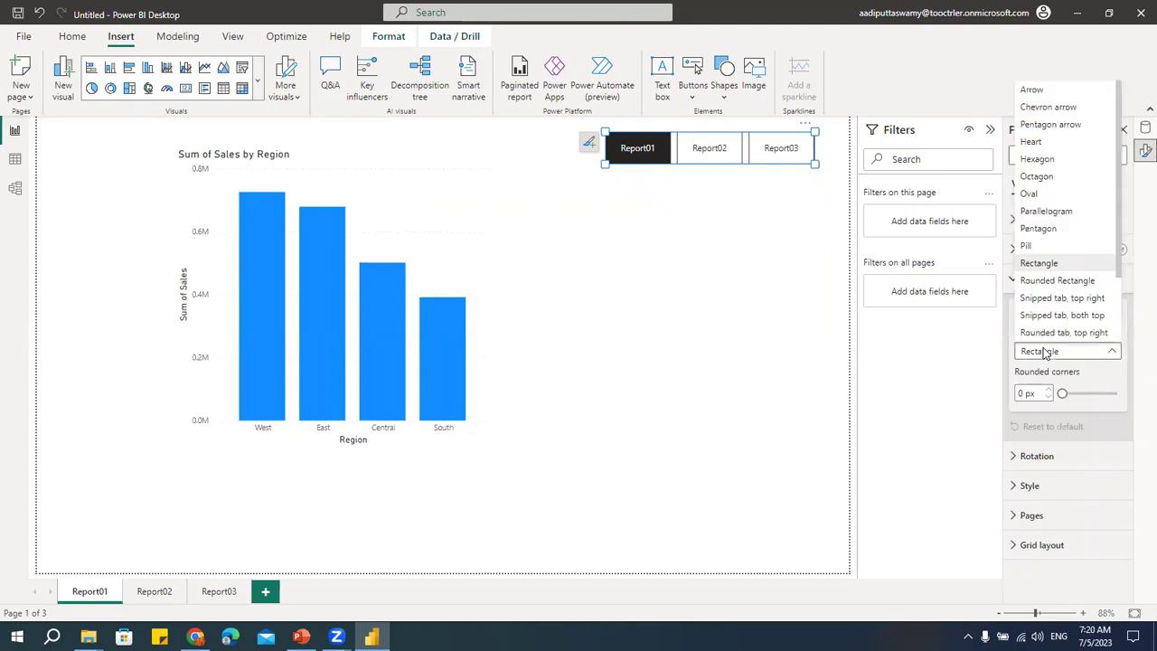
left_click(1058, 284)
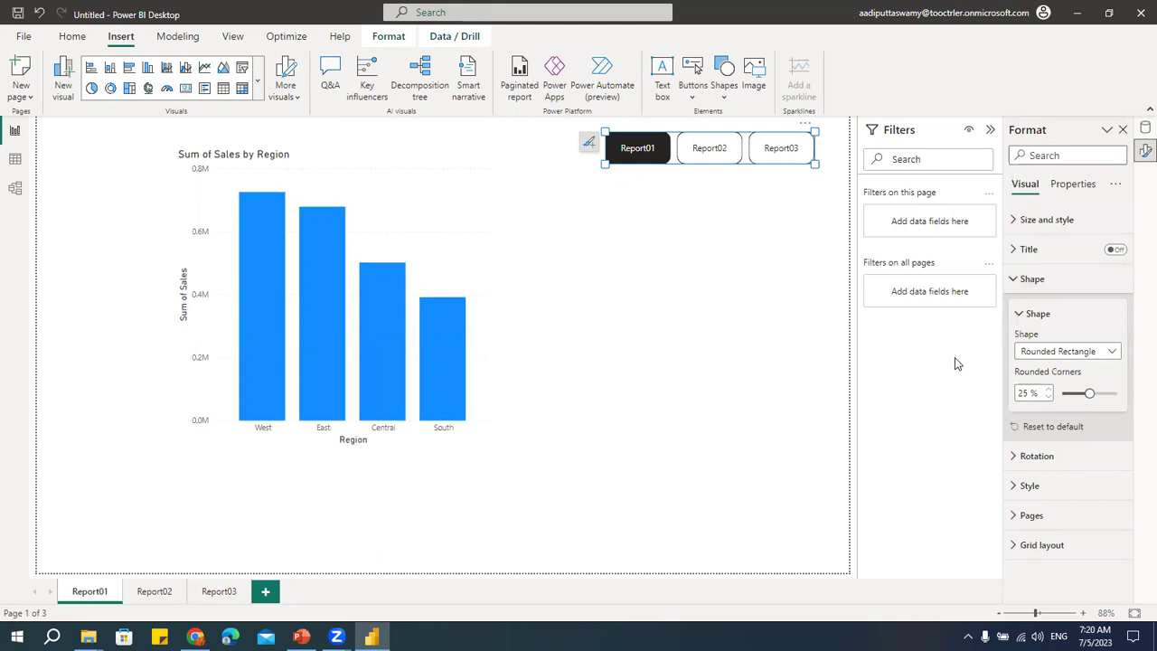
left_click(1032, 351)
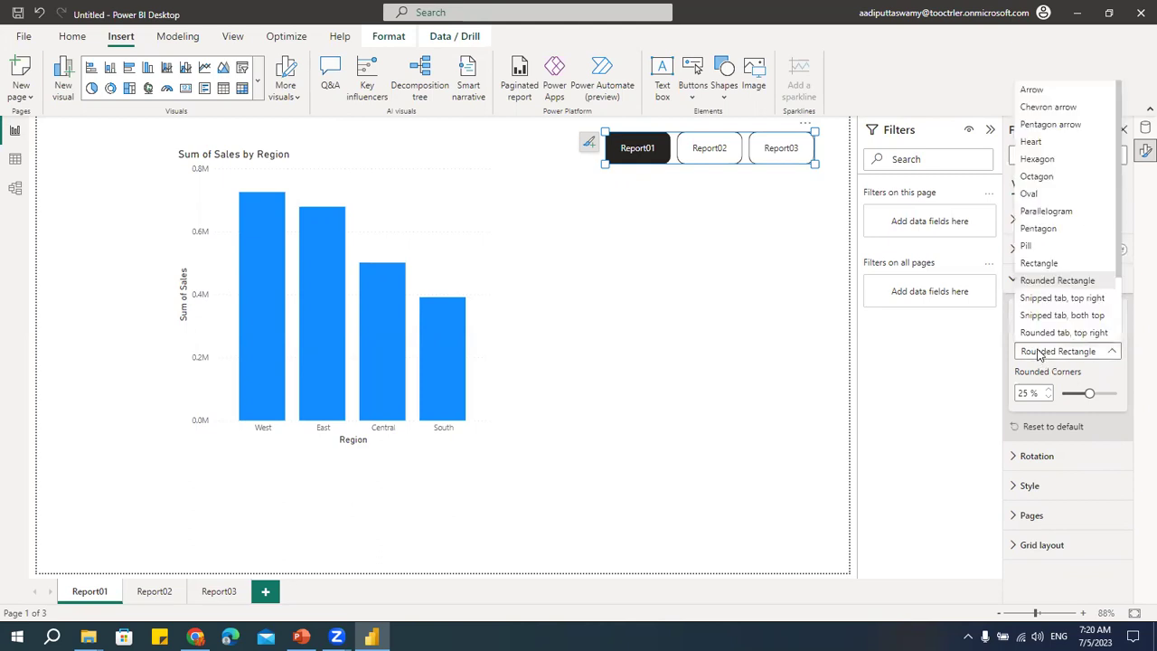
left_click(1030, 193)
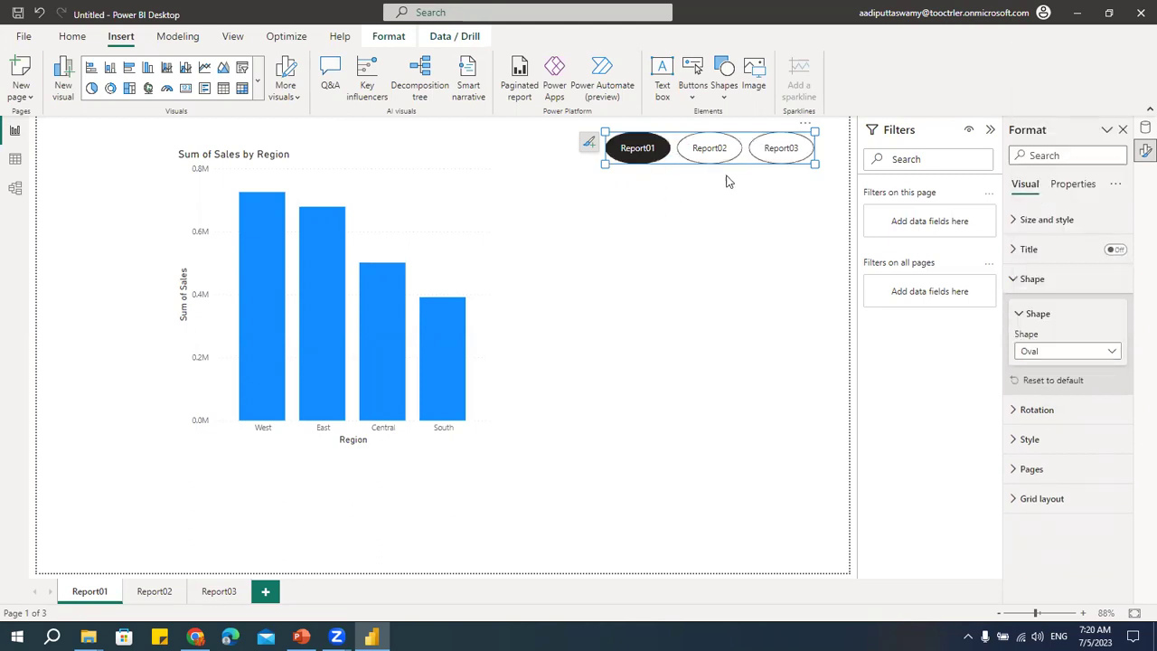
left_click(1040, 353)
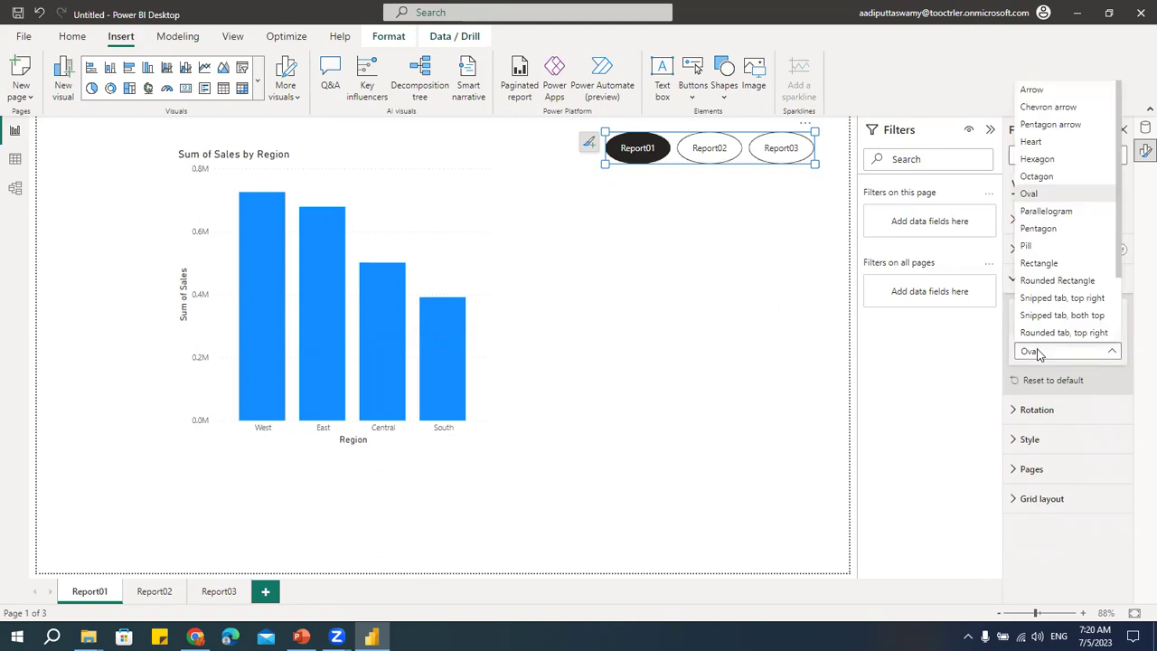
left_click(1039, 159)
left_click(723, 205)
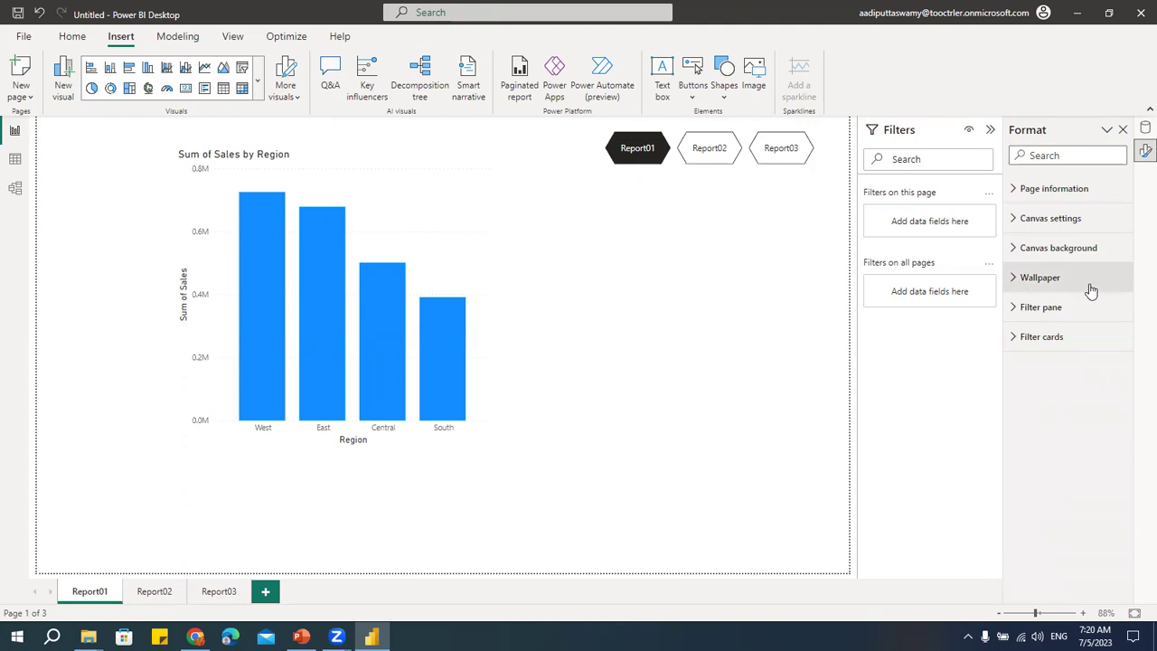
Step: Try the Heart shape on the page navigator's buttons and make the navigator taller
left_click(749, 140)
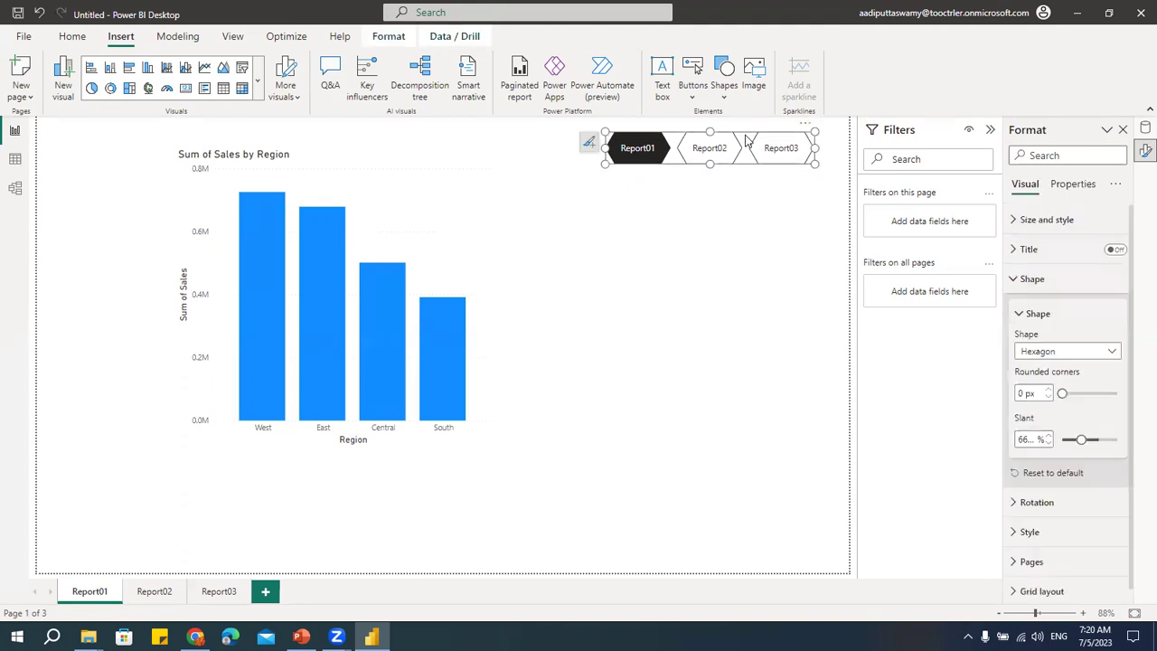
left_click(1031, 352)
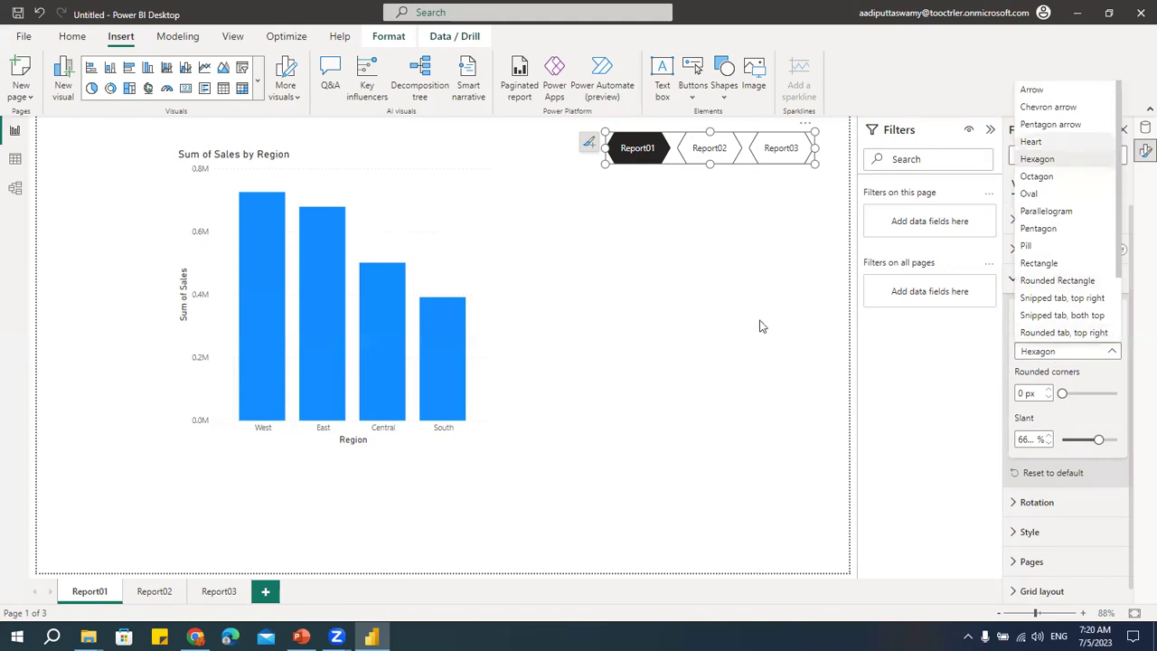
key("Return")
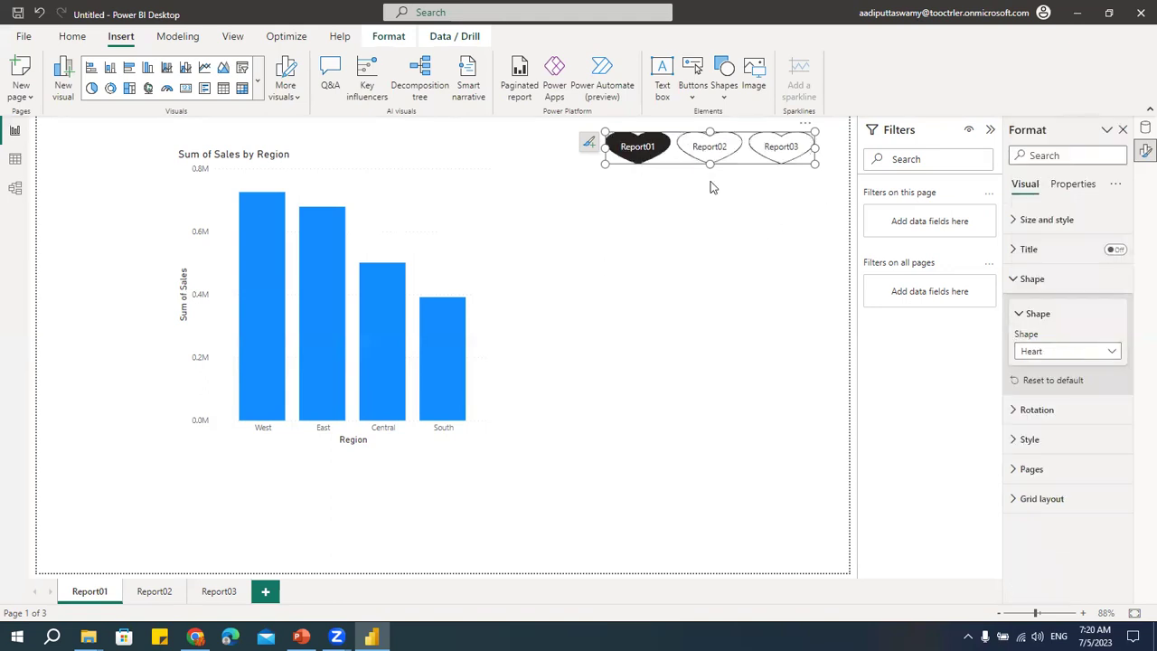
left_click(714, 191)
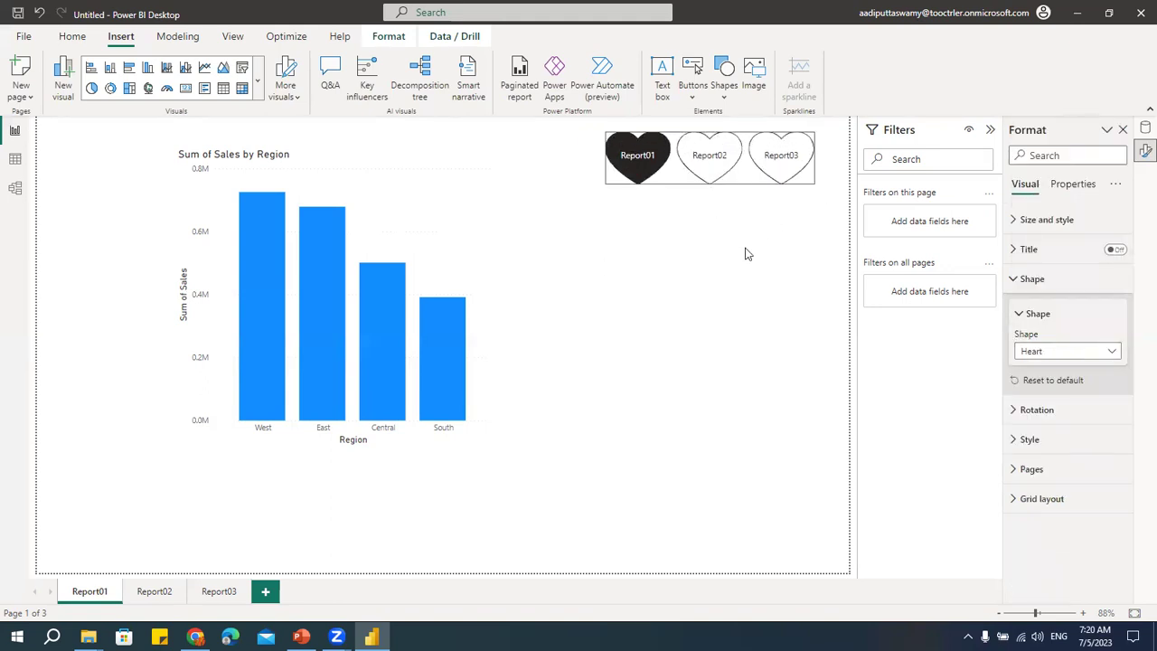
left_click(740, 182)
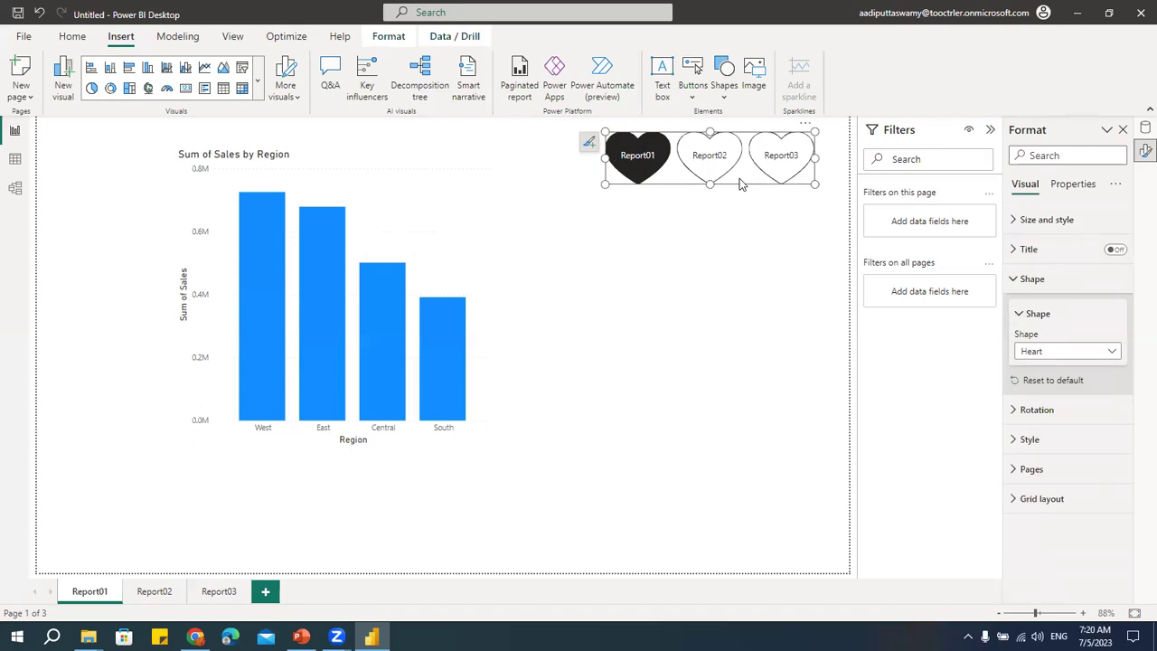
Step: Set the page navigator's button shape to Rounded Rectangle and reduce the navigator's height
left_click(1054, 352)
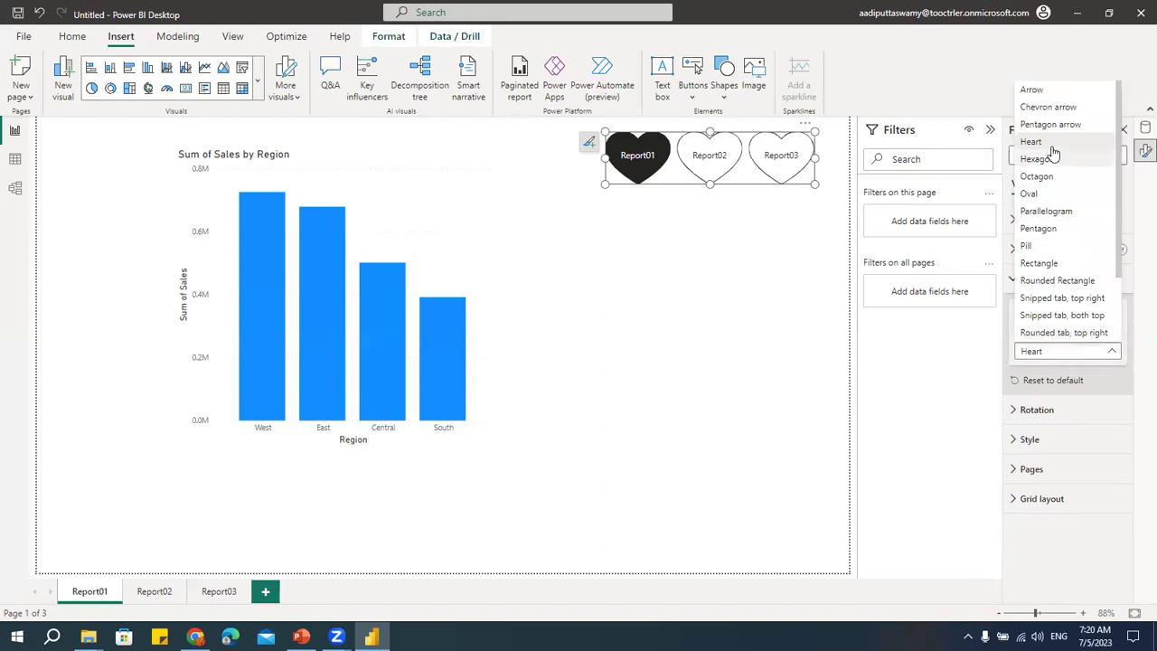
left_click(1057, 280)
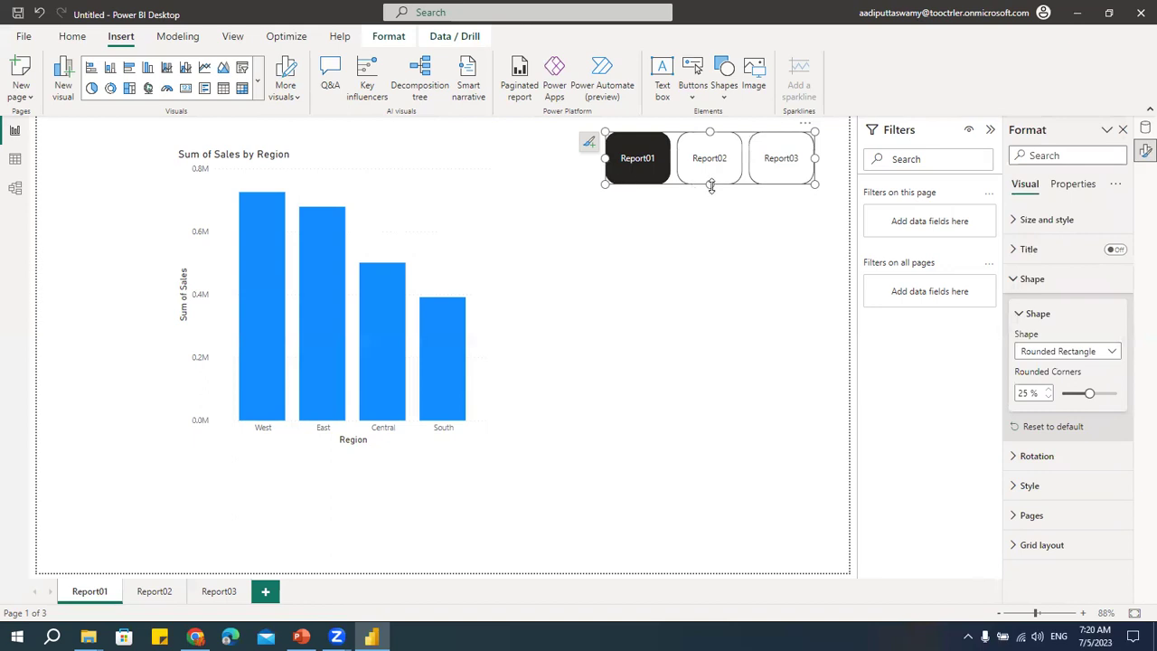
left_click_drag(712, 183, 714, 166)
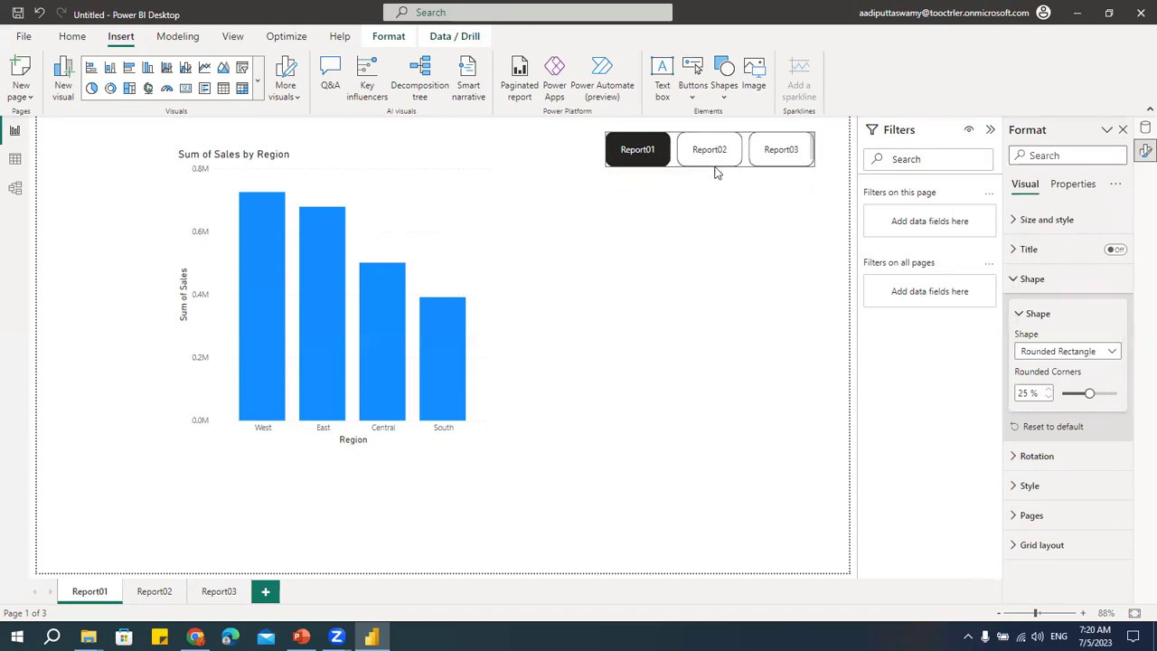
left_click(709, 223)
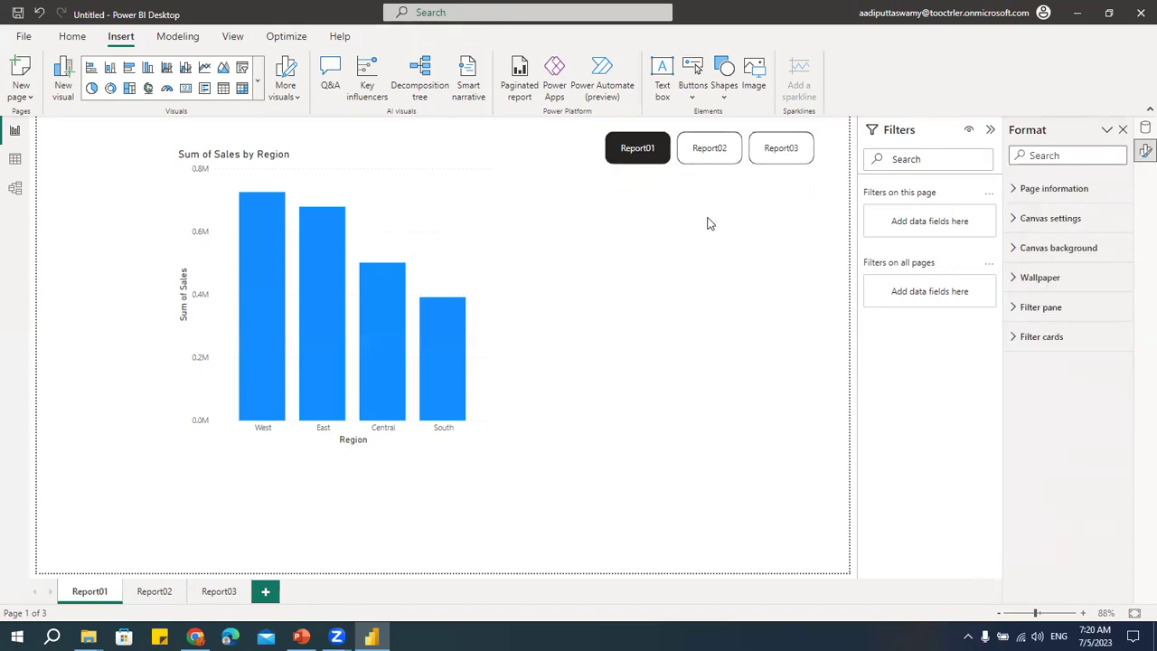
Step: Examine the page navigator's style settings for the Default state, including text, fill and border options
left_click(751, 161)
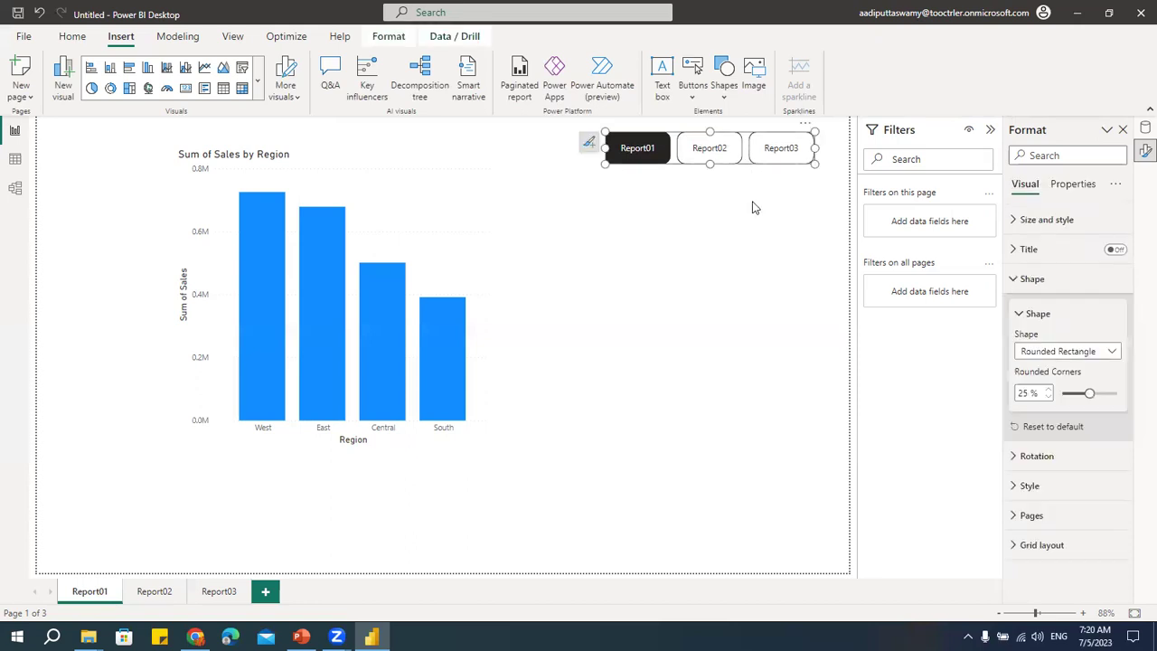
left_click(1031, 282)
left_click(1049, 340)
scroll(1051, 340, "down", 8)
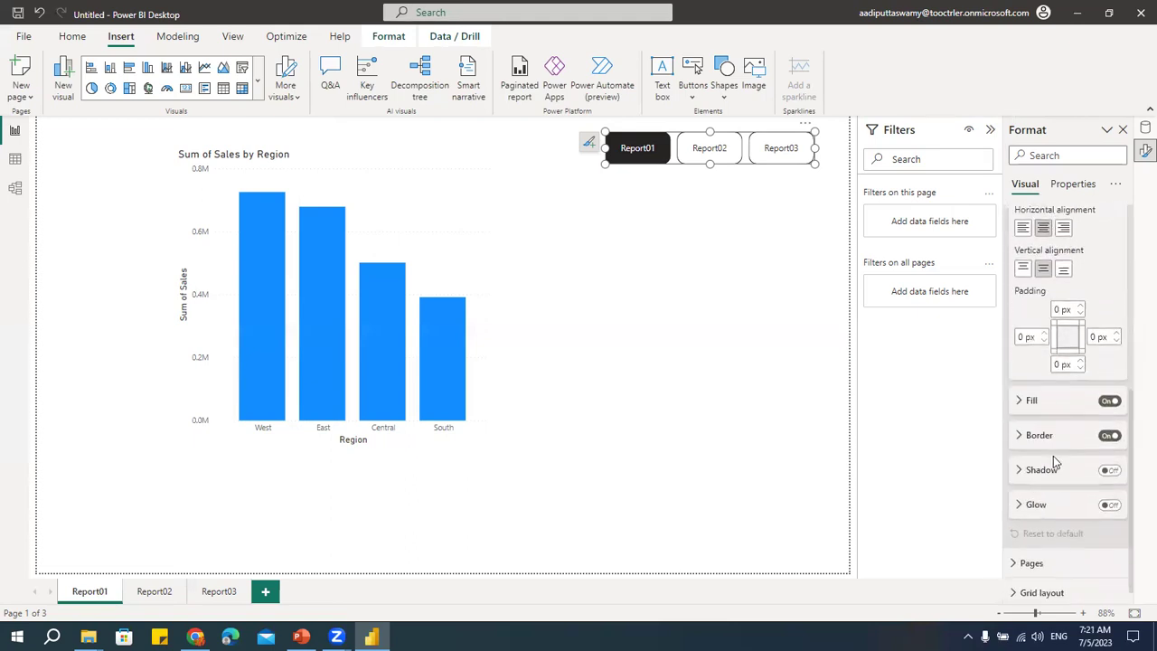
scroll(1053, 455, "up", 3)
scroll(1071, 311, "up", 1)
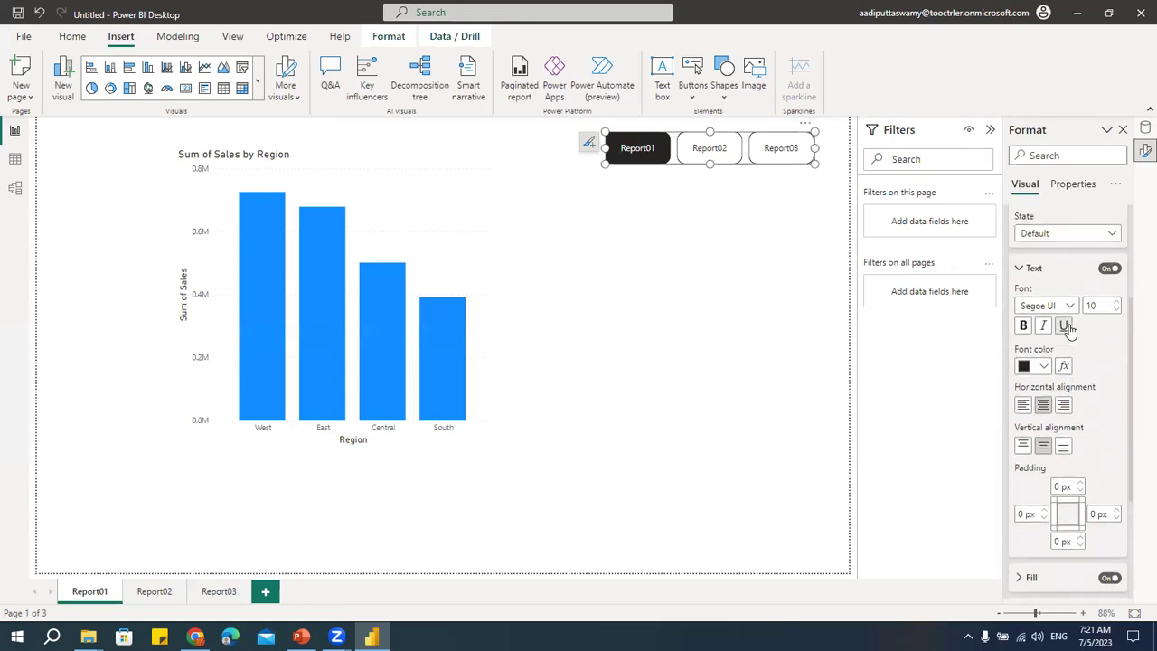
scroll(1090, 339, "up", 2)
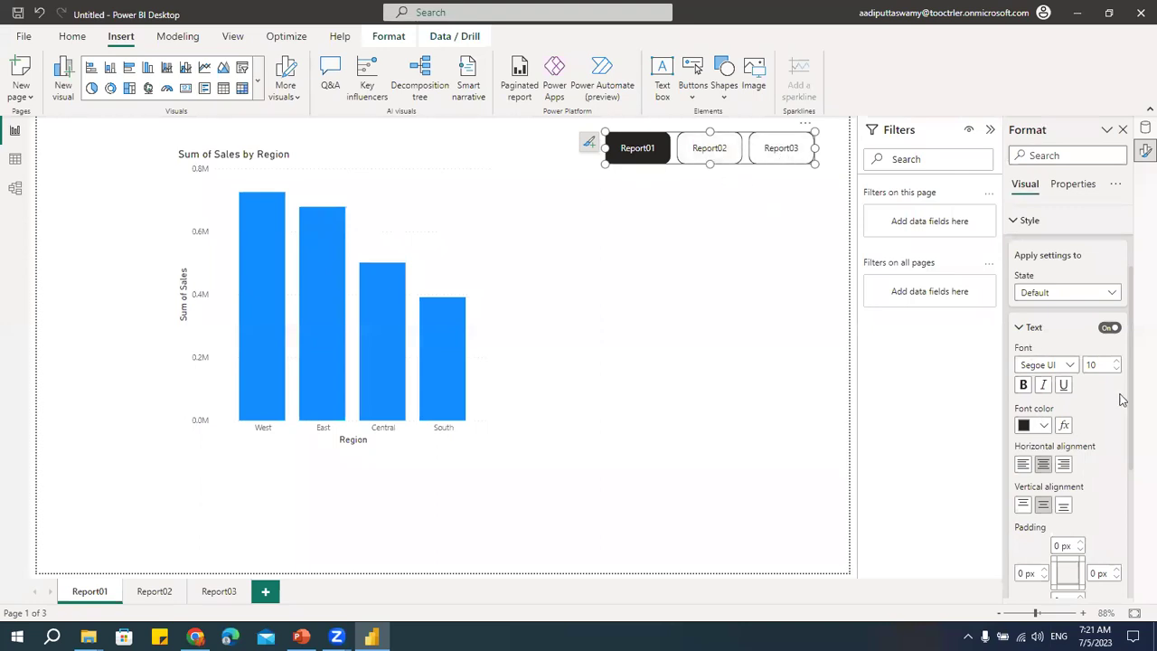
scroll(1064, 422, "down", 1)
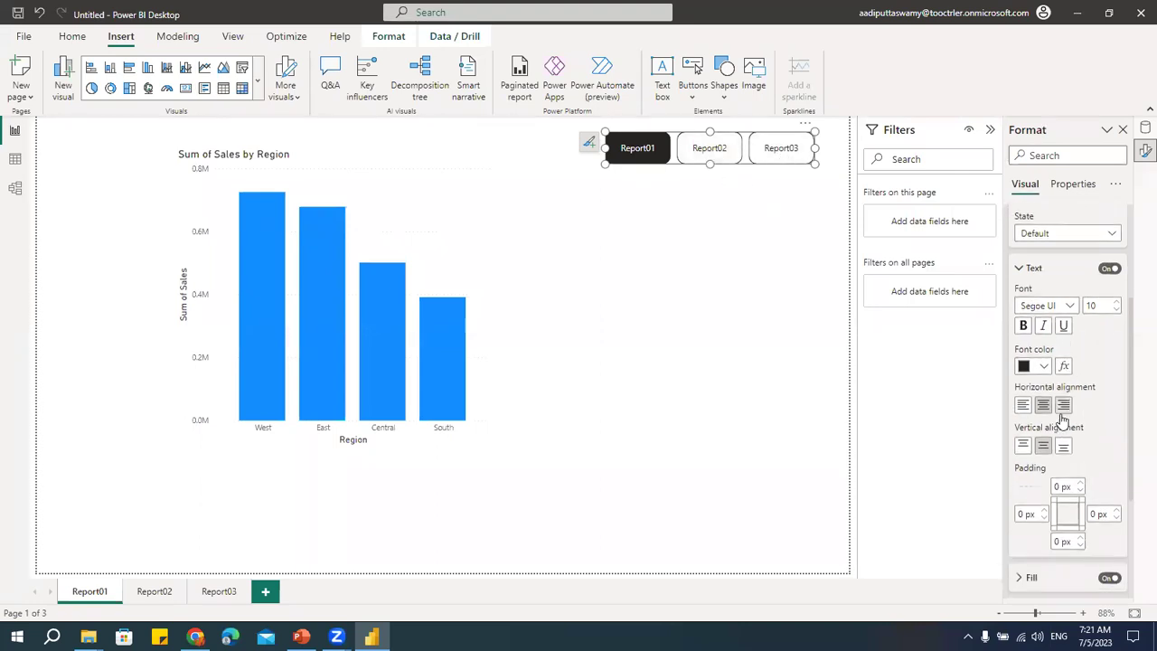
scroll(1065, 422, "down", 3)
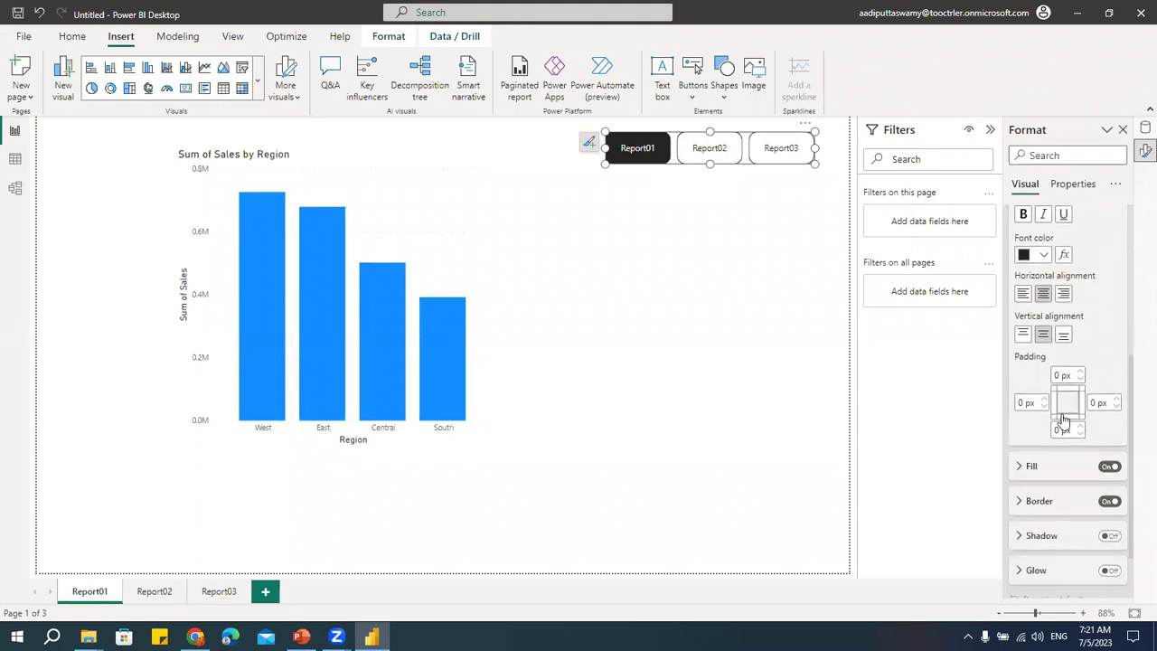
left_click(1065, 395)
scroll(1065, 394, "down", 2)
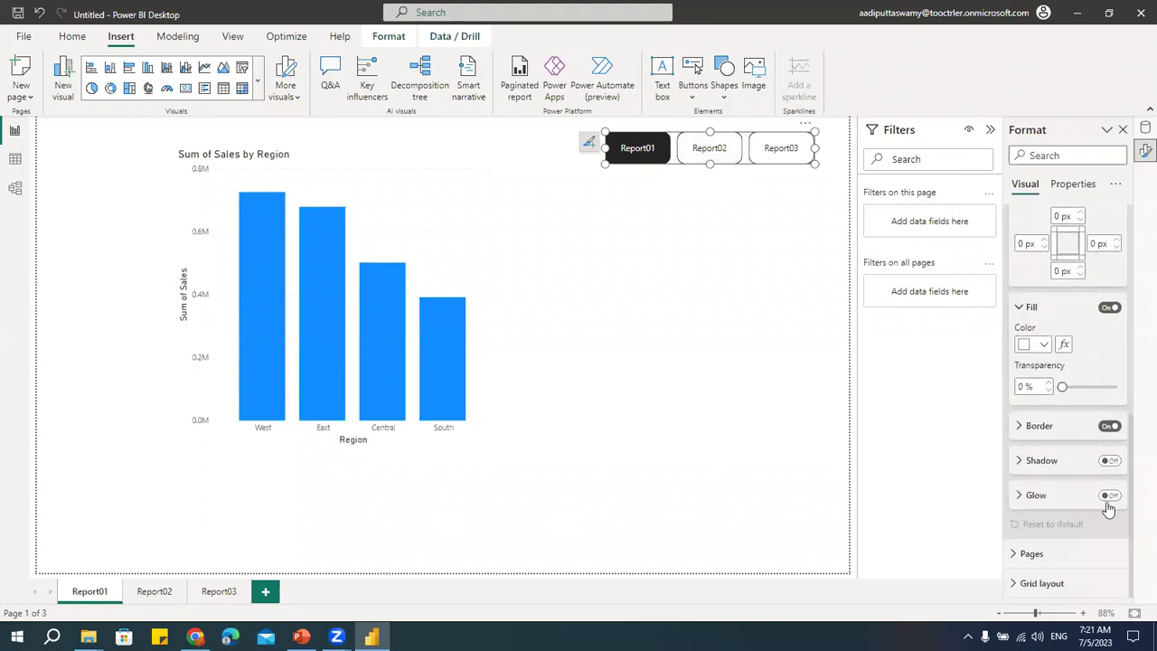
left_click(1040, 425)
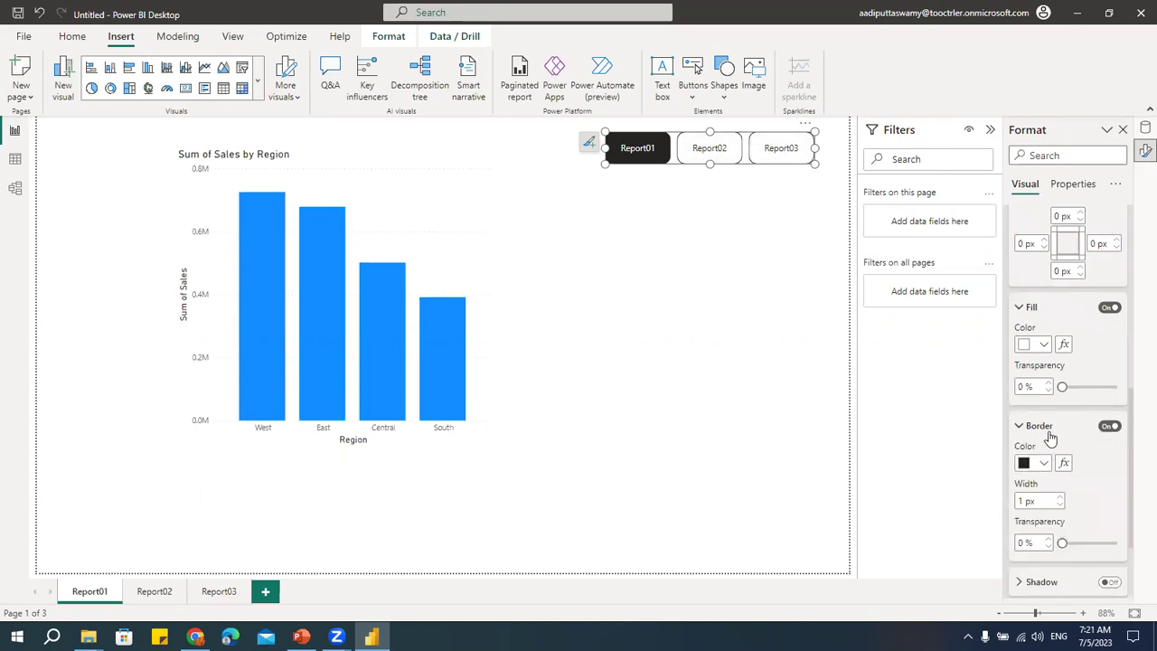
scroll(1049, 497, "down", 3)
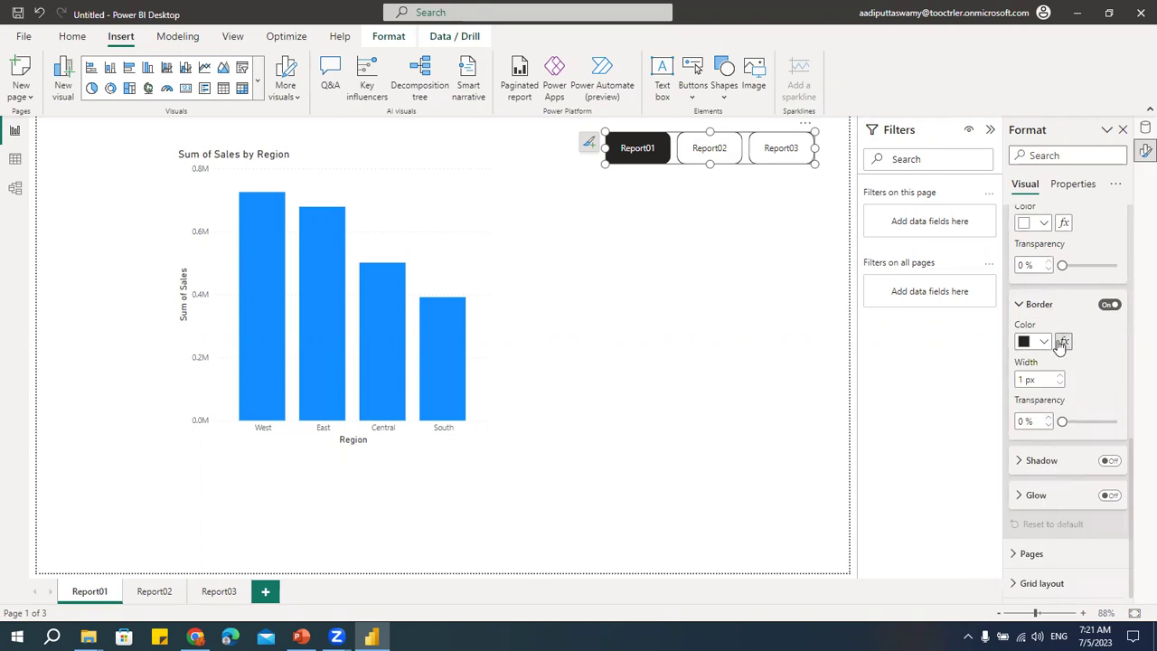
scroll(1062, 425, "up", 7)
scroll(1078, 413, "up", 5)
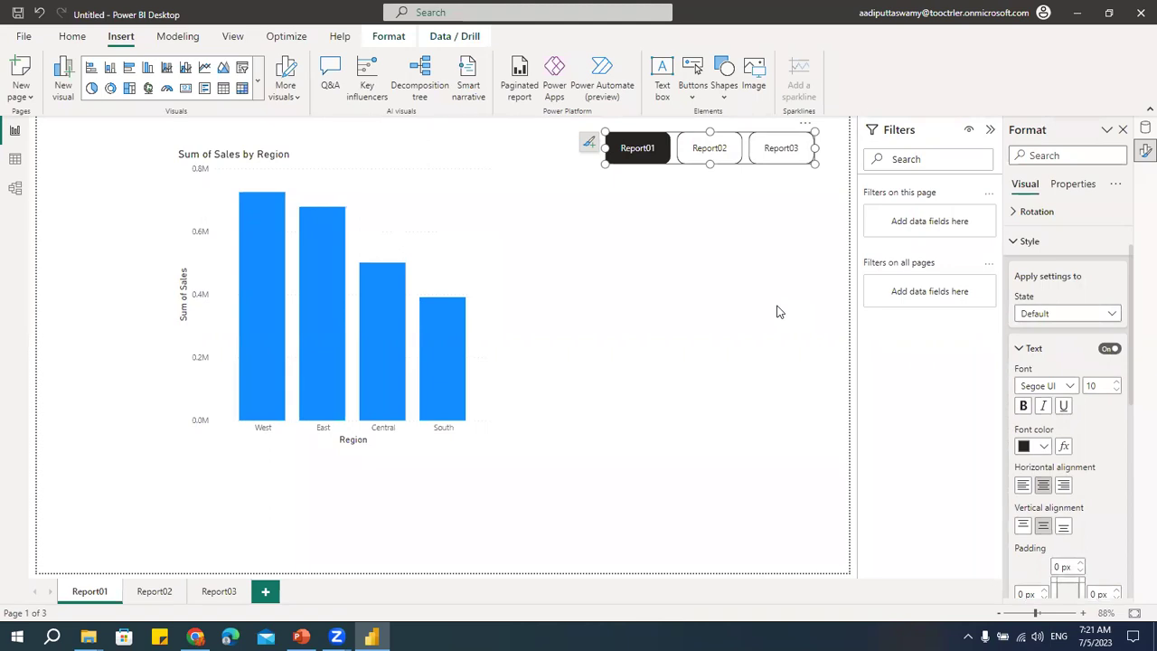
Step: Set the page navigator's text size to 14 for the Hover state
left_click(1042, 316)
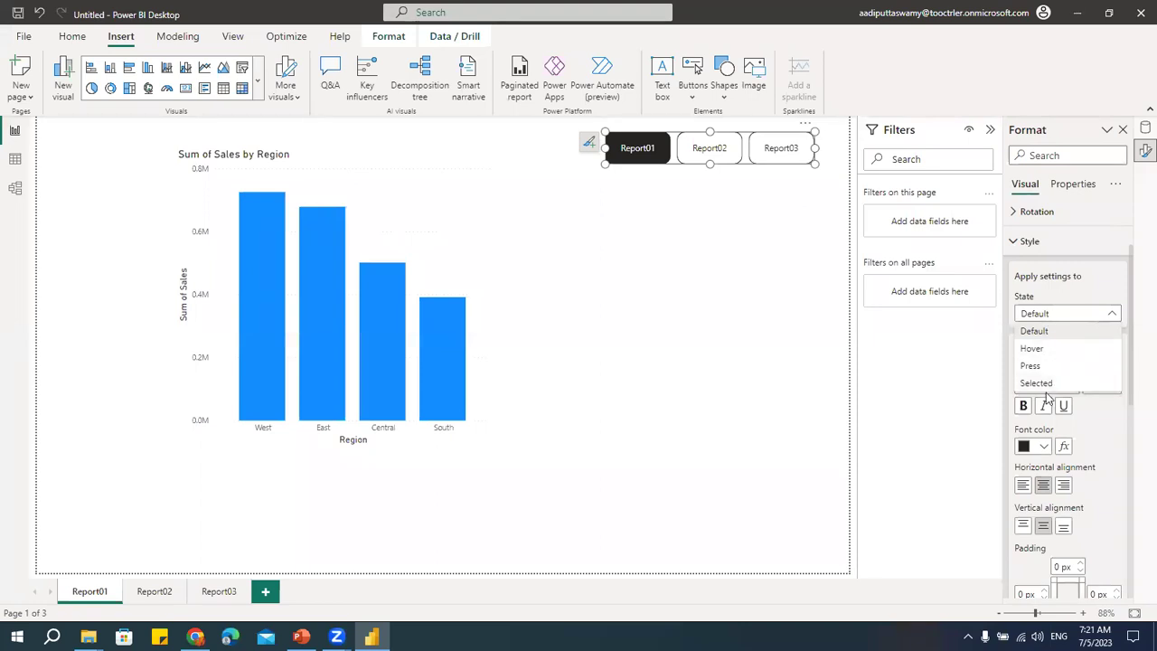
left_click(1040, 351)
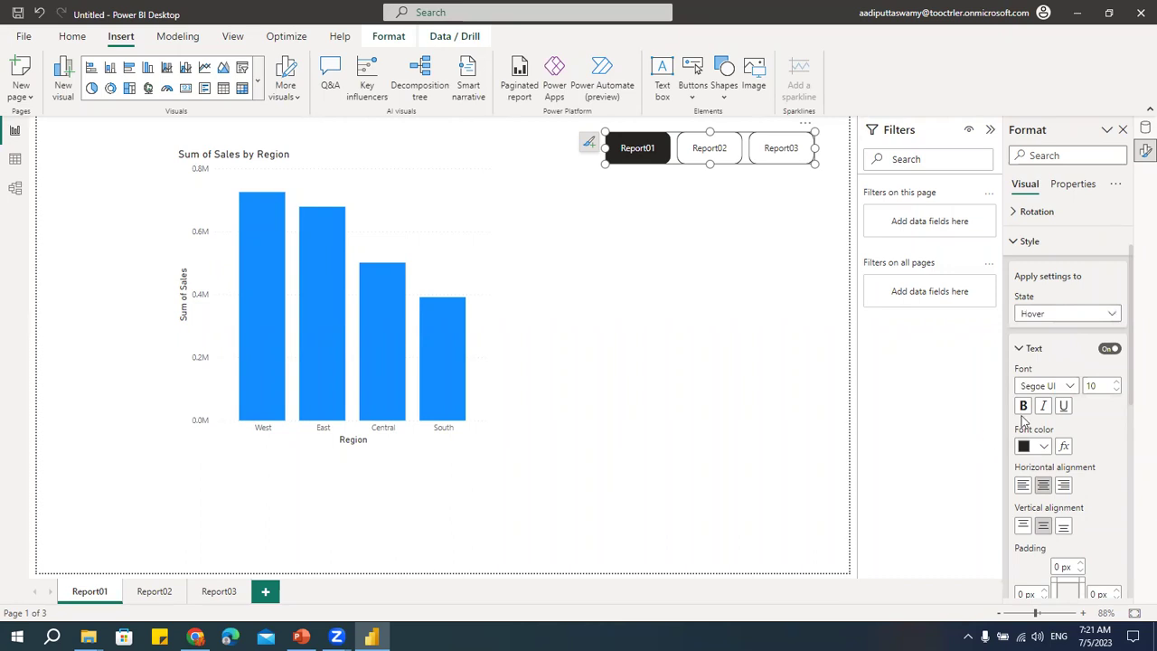
left_click(1042, 316)
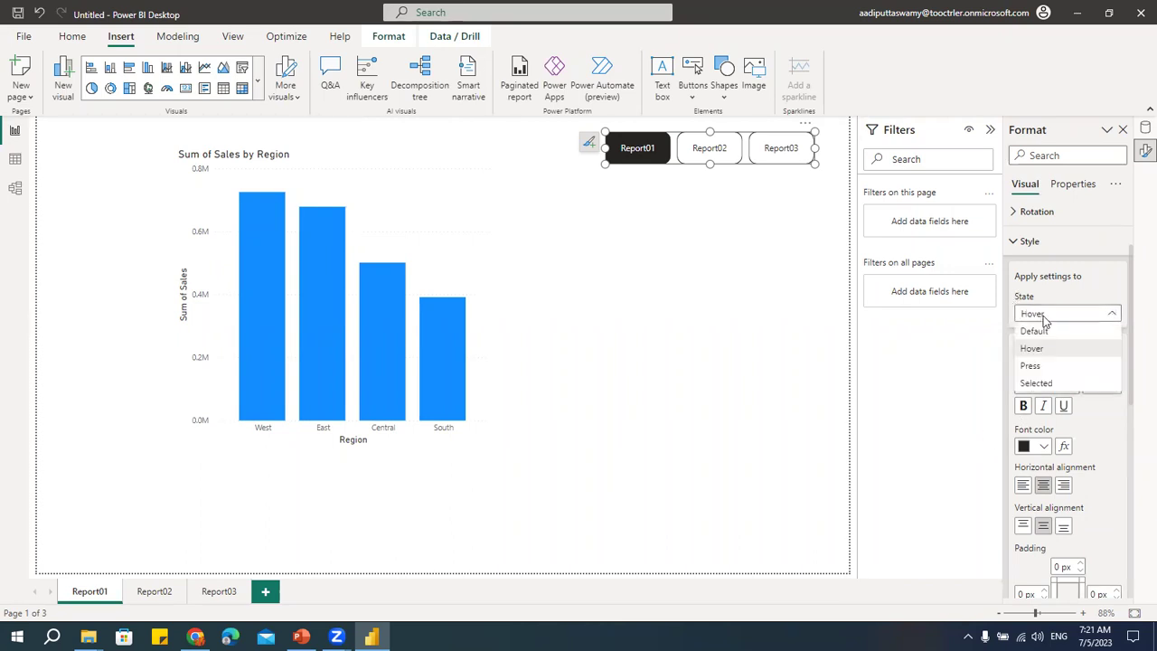
left_click(1045, 349)
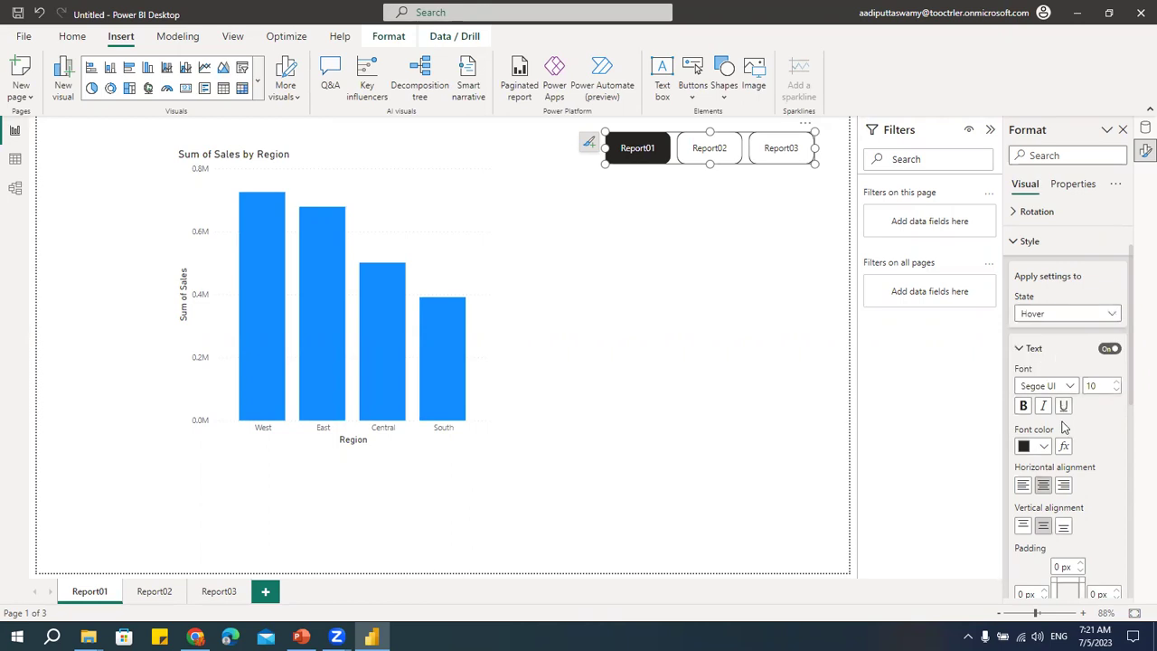
scroll(1064, 428, "down", 3)
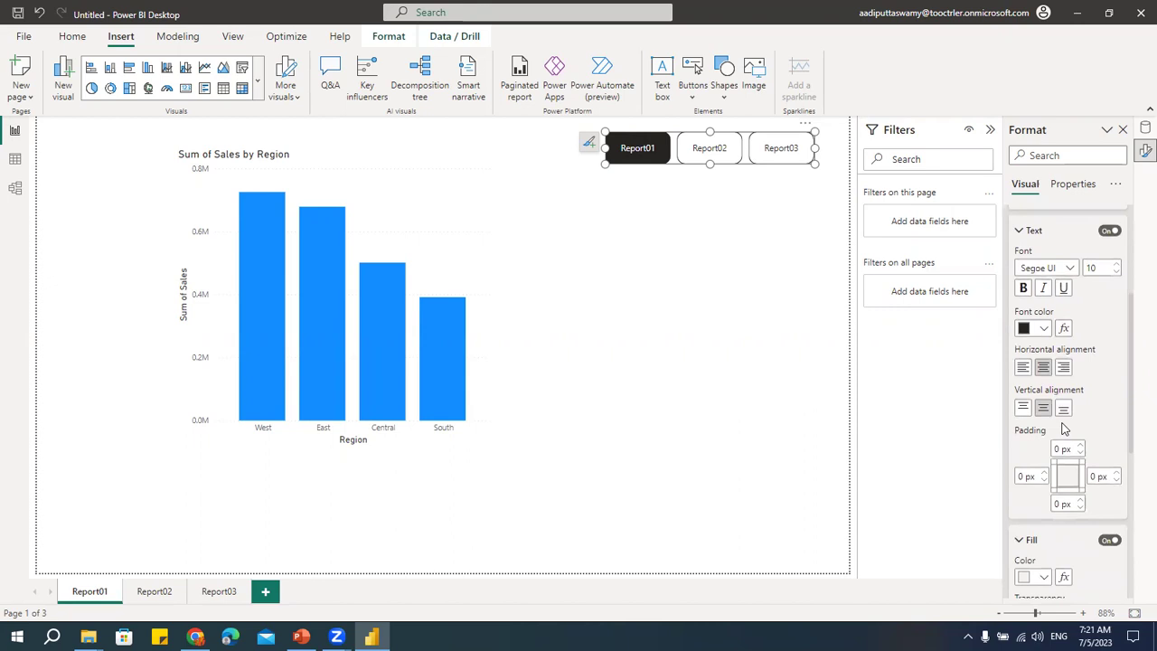
left_click(1096, 267)
type("14")
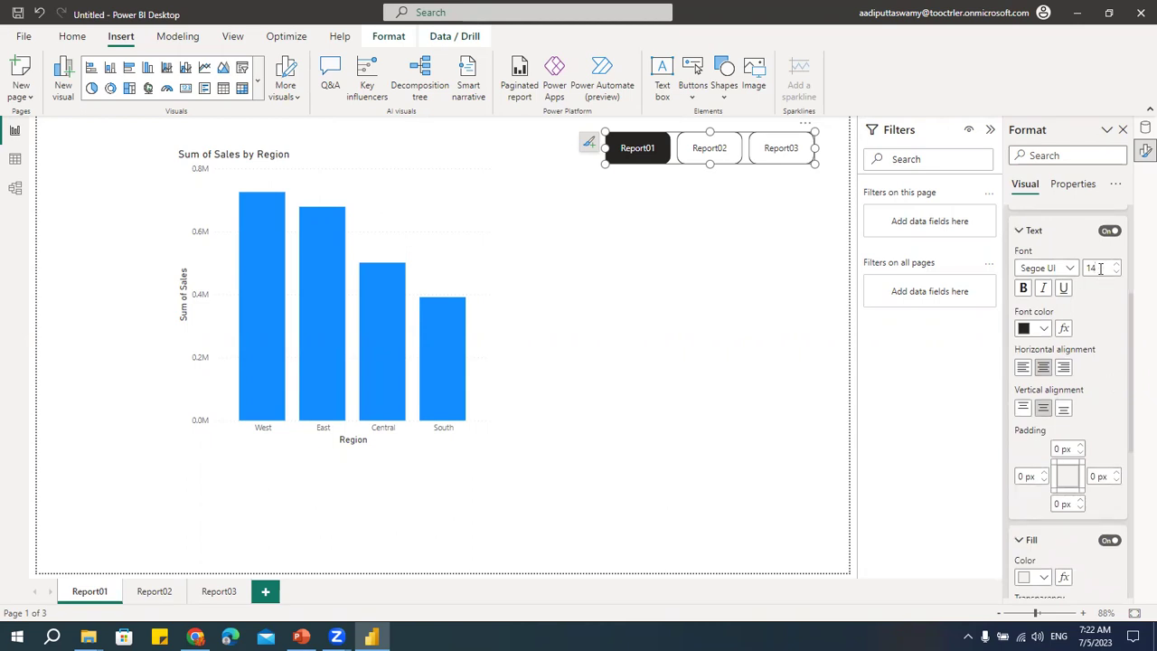
Step: Set the Hover state's fill color on the page navigator's buttons to a medium blue
scroll(1063, 452, "down", 5)
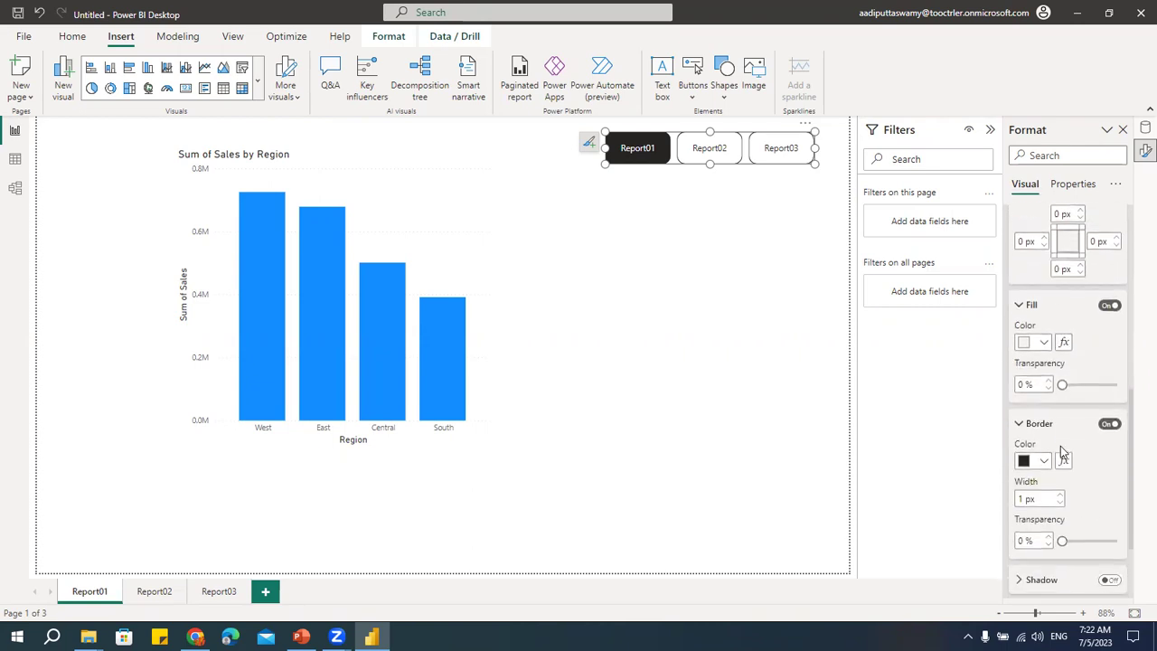
left_click(1045, 342)
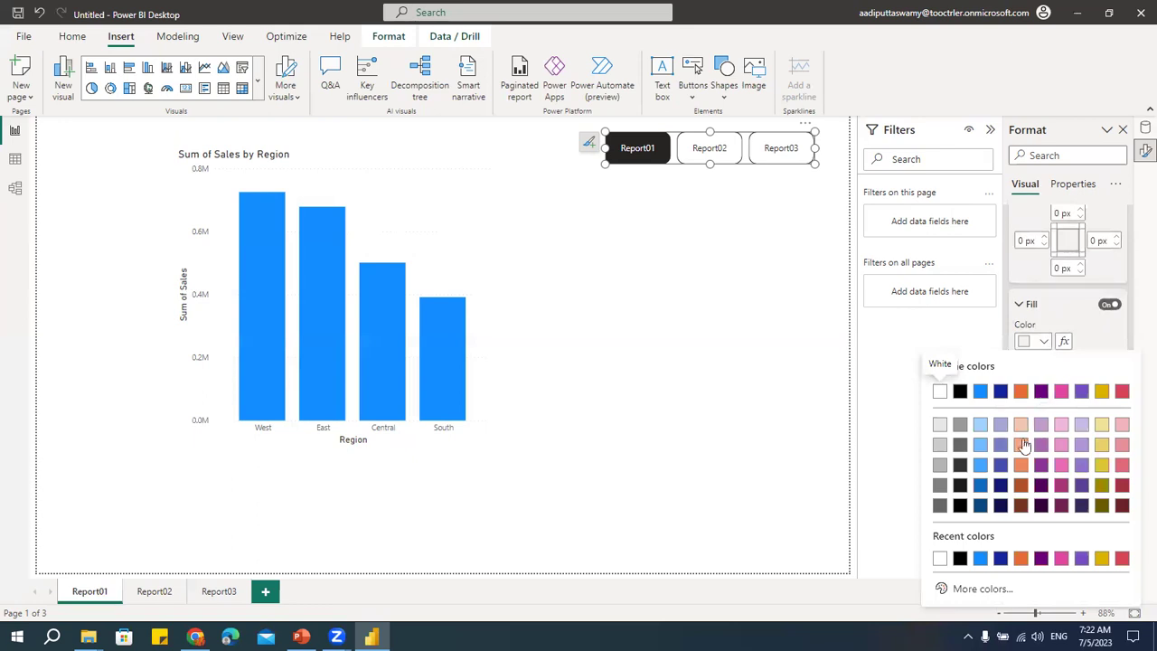
left_click(982, 466)
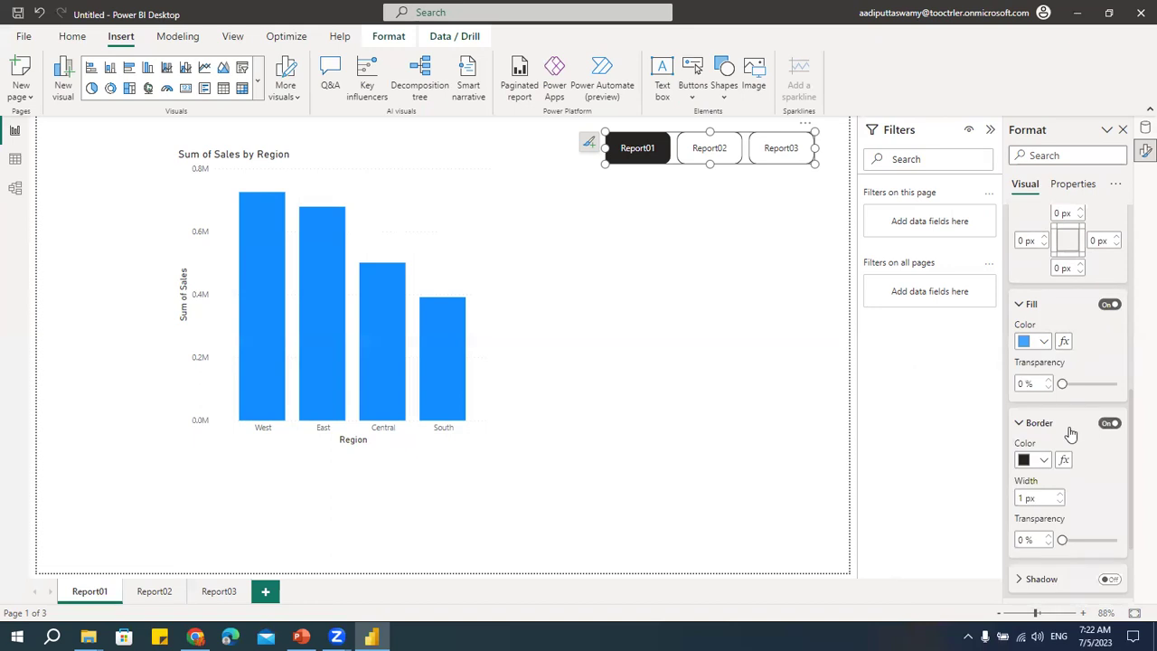
Step: Give the Hover state's button border a dark navy color and a width of 4 px
scroll(1070, 435, "down", 3)
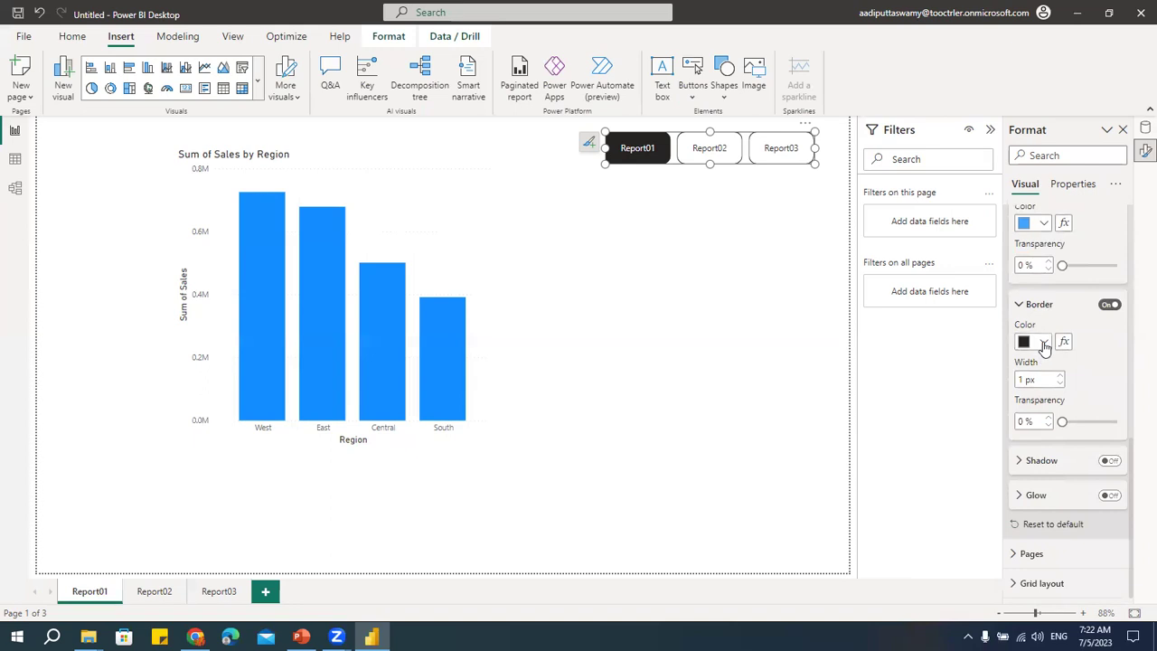
left_click(1045, 343)
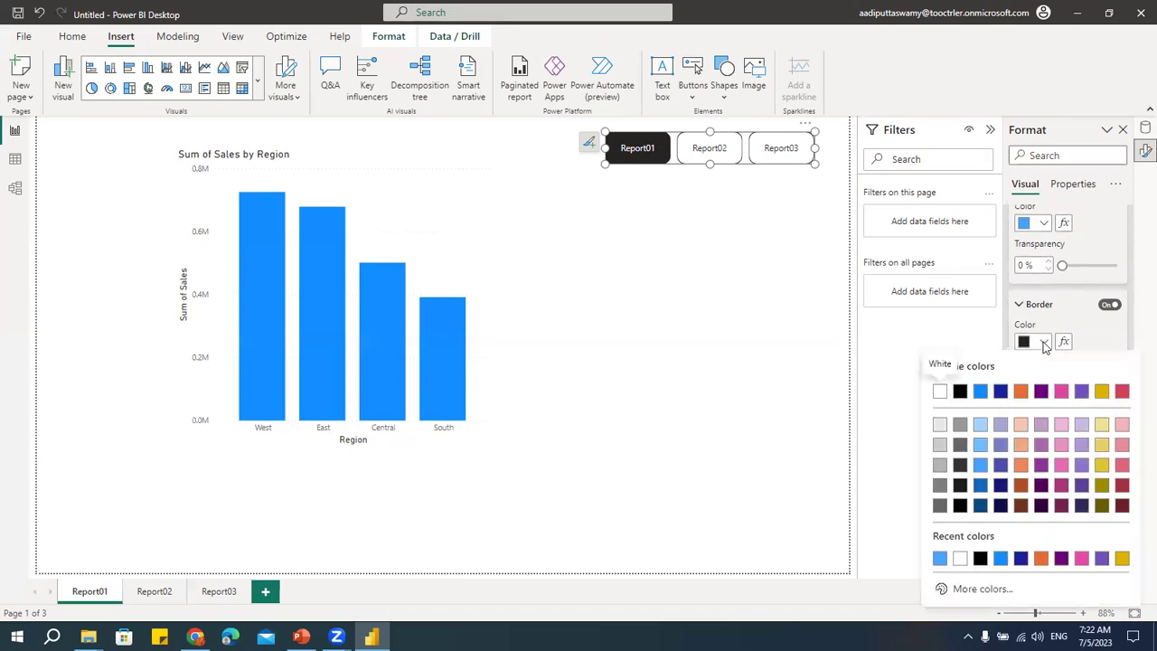
left_click(1001, 506)
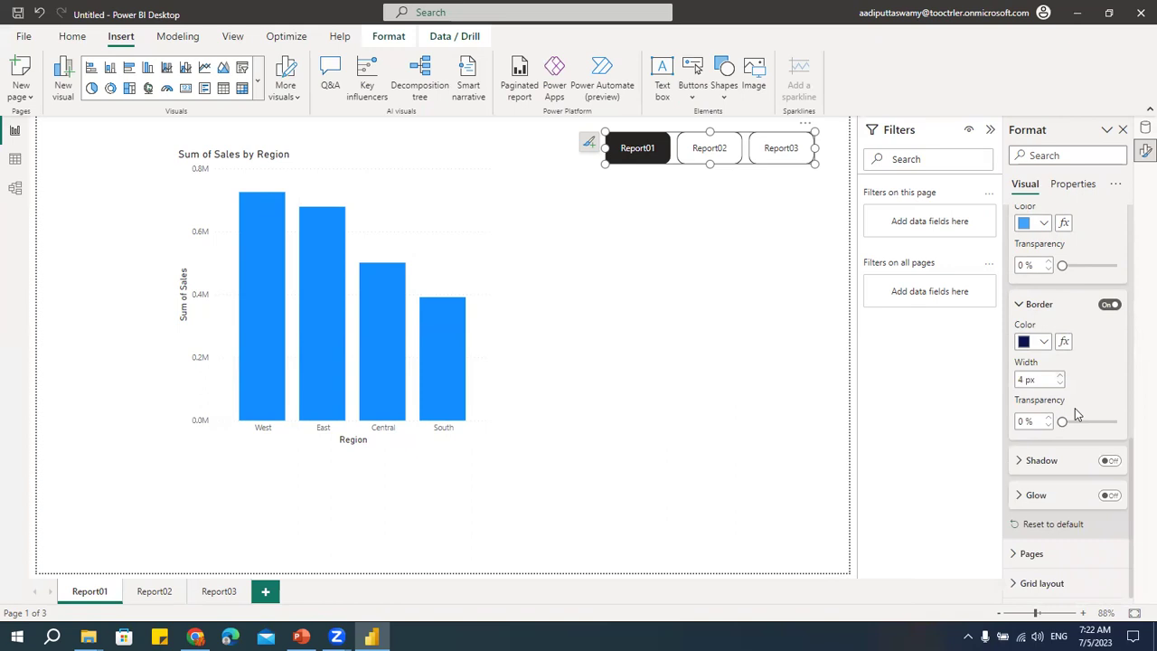
left_click(760, 345)
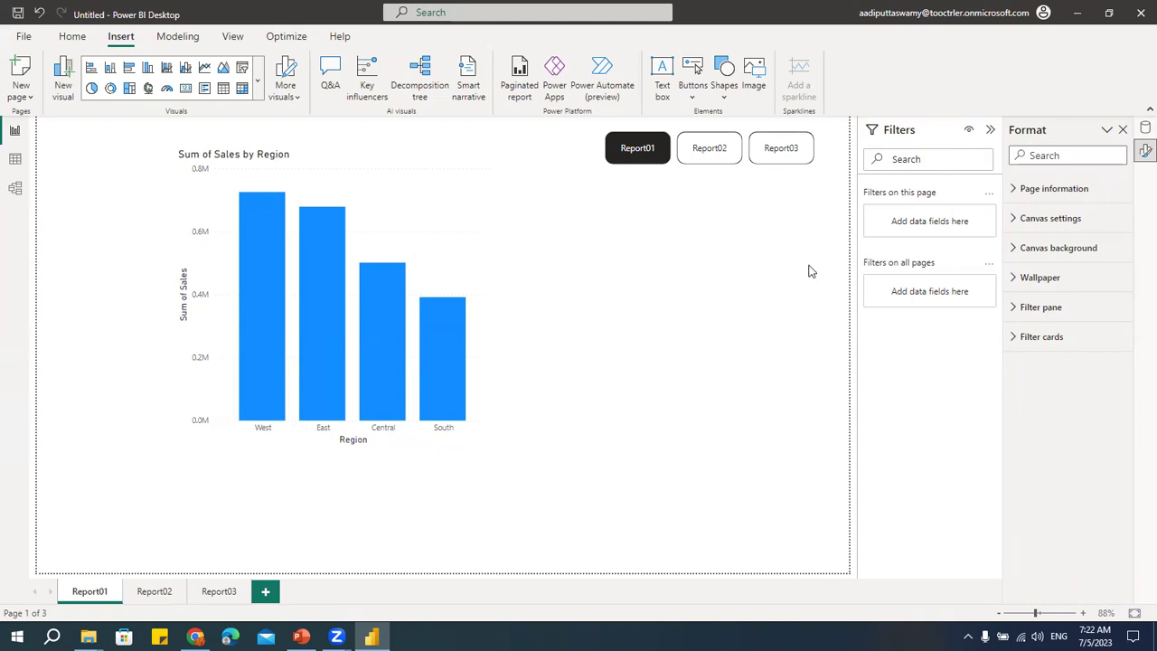
Step: Set the page navigator's fill color for the Press state to yellow
left_click(791, 159)
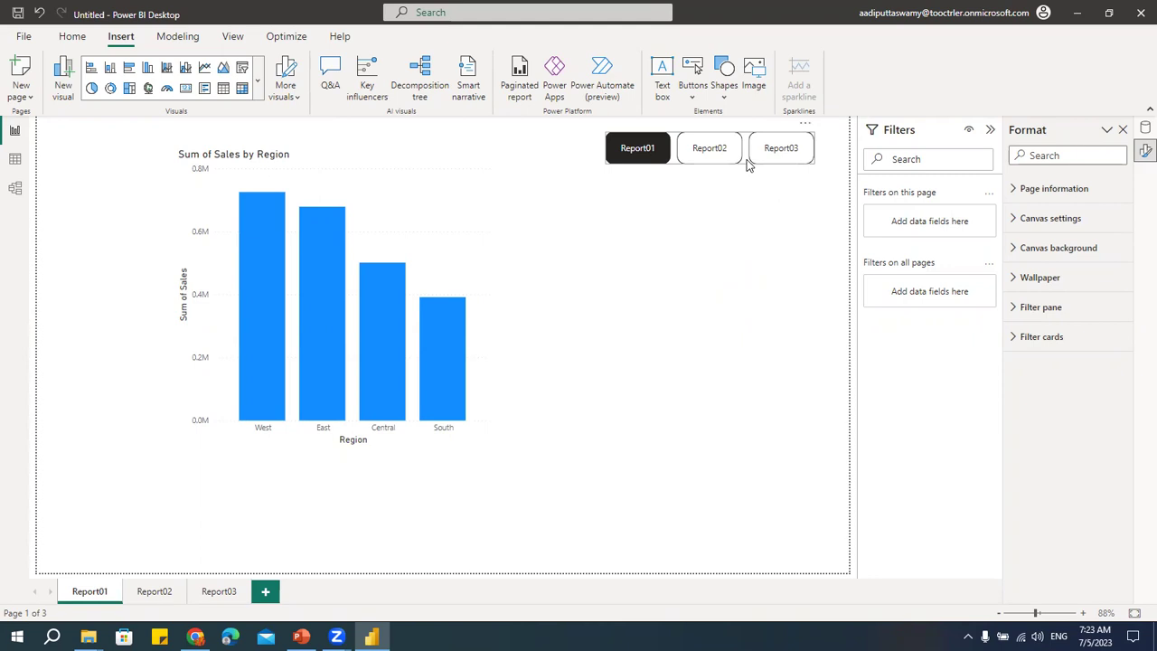
left_click(775, 153)
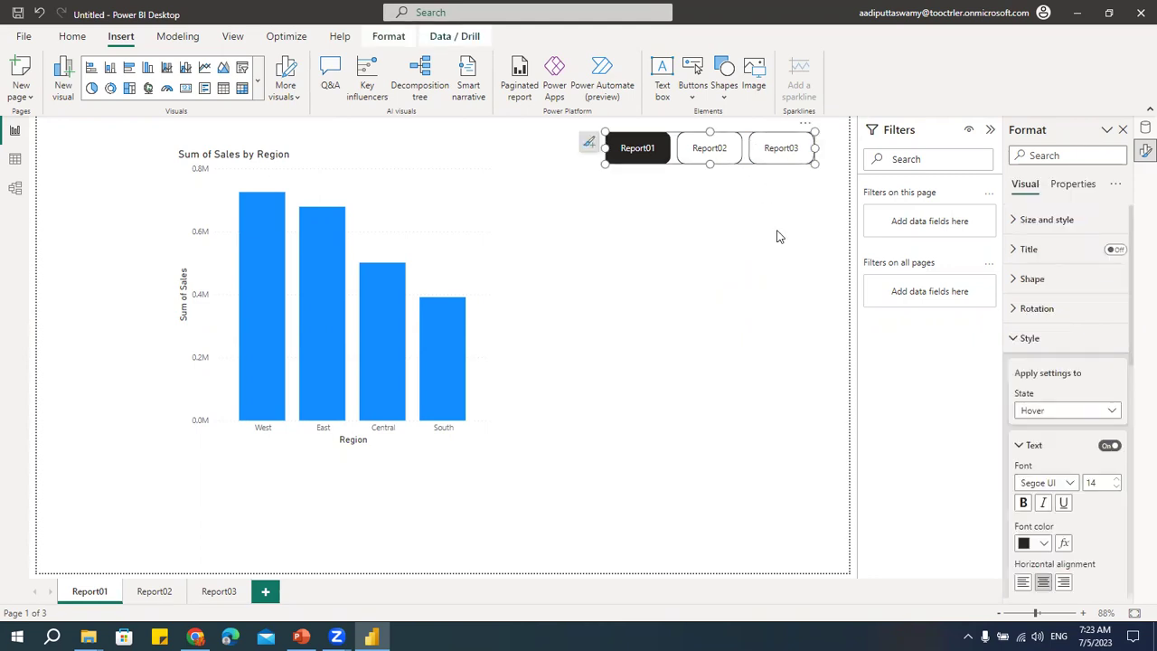
left_click(1049, 413)
left_click(1038, 468)
scroll(1101, 351, "down", 1)
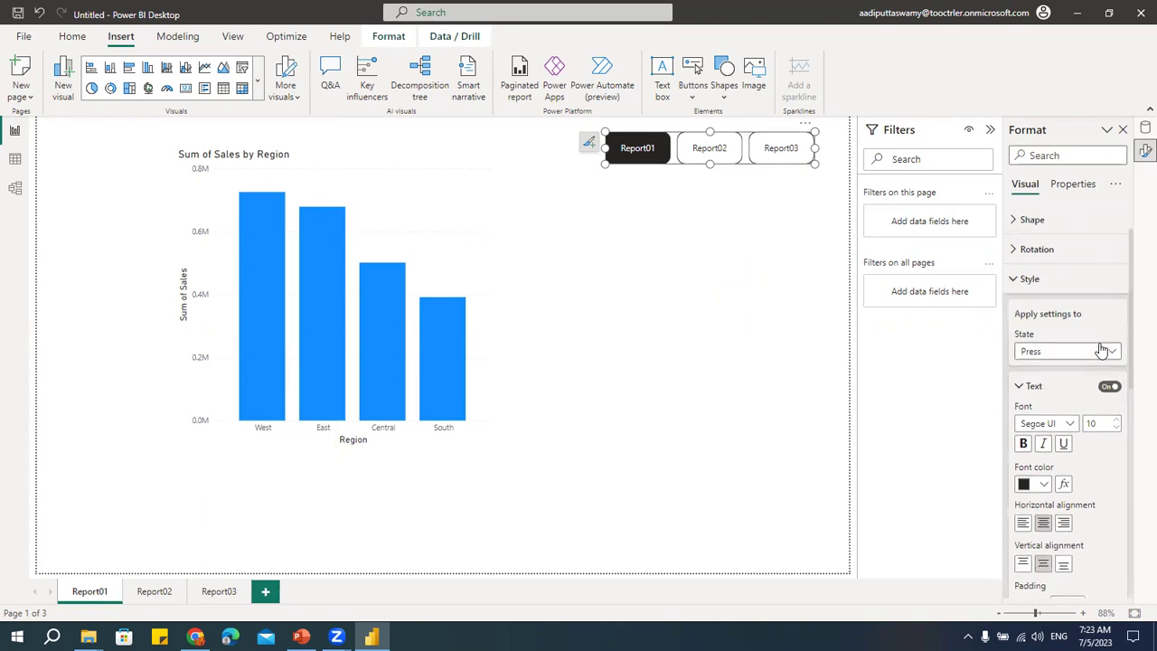
scroll(1101, 351, "down", 1)
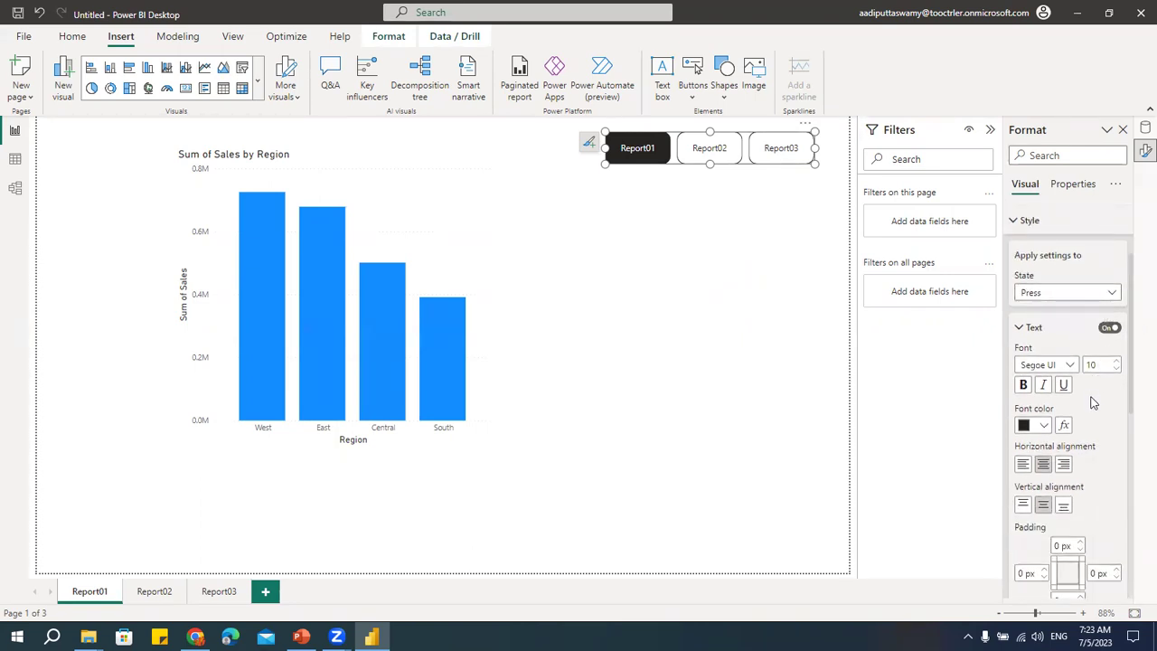
scroll(1065, 431, "down", 4)
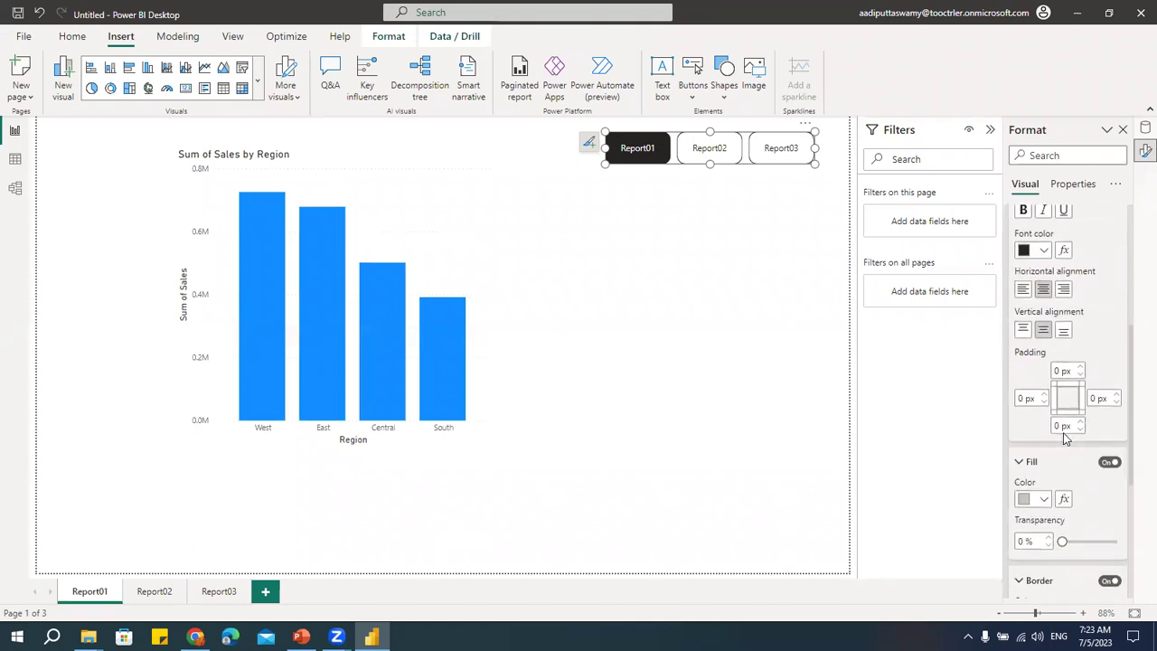
scroll(1065, 431, "down", 1)
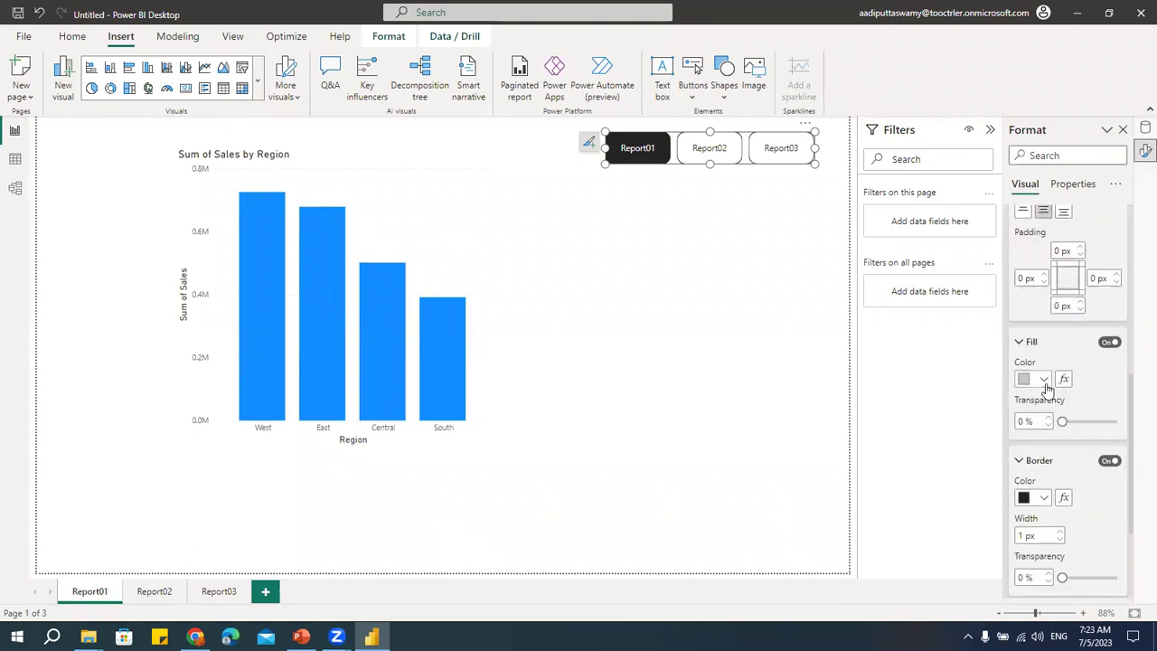
left_click(1045, 381)
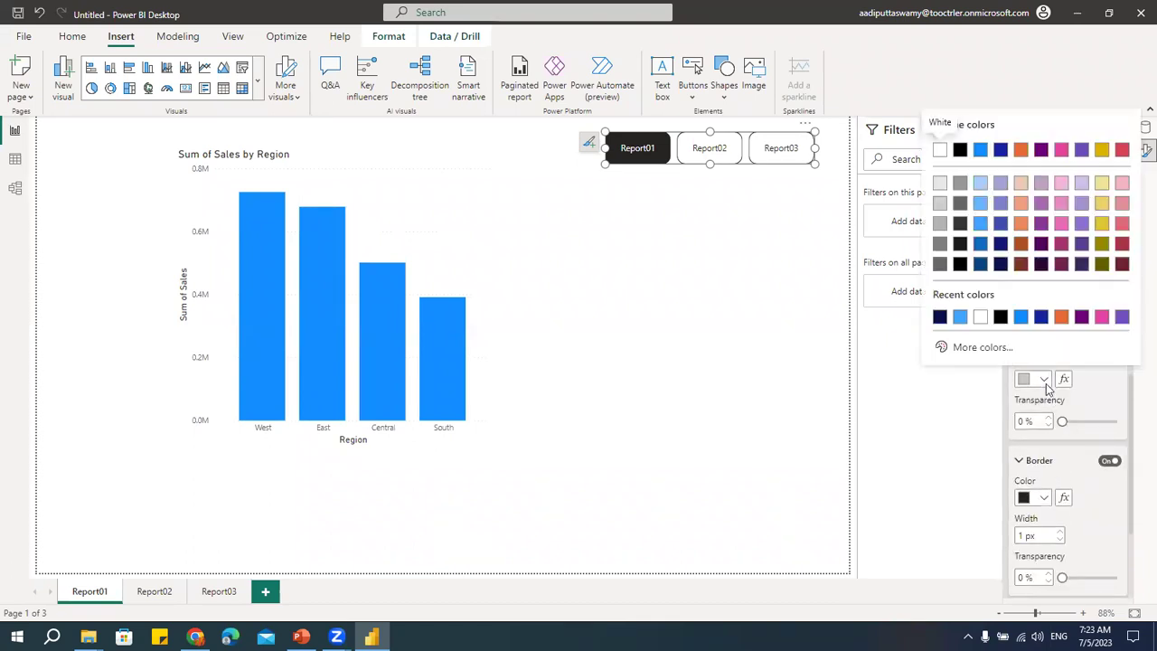
left_click(1101, 243)
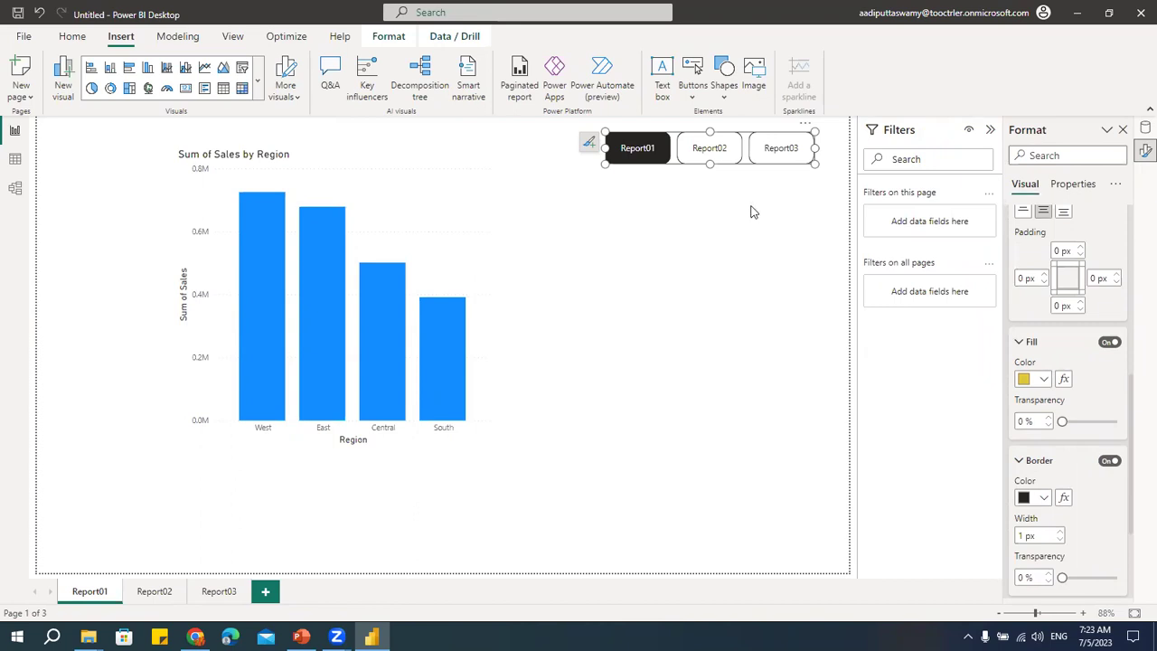
Step: Reduce the page navigator's height slightly on the Report01 page
left_click(730, 161)
left_click_drag(710, 162, 713, 161)
left_click(714, 161)
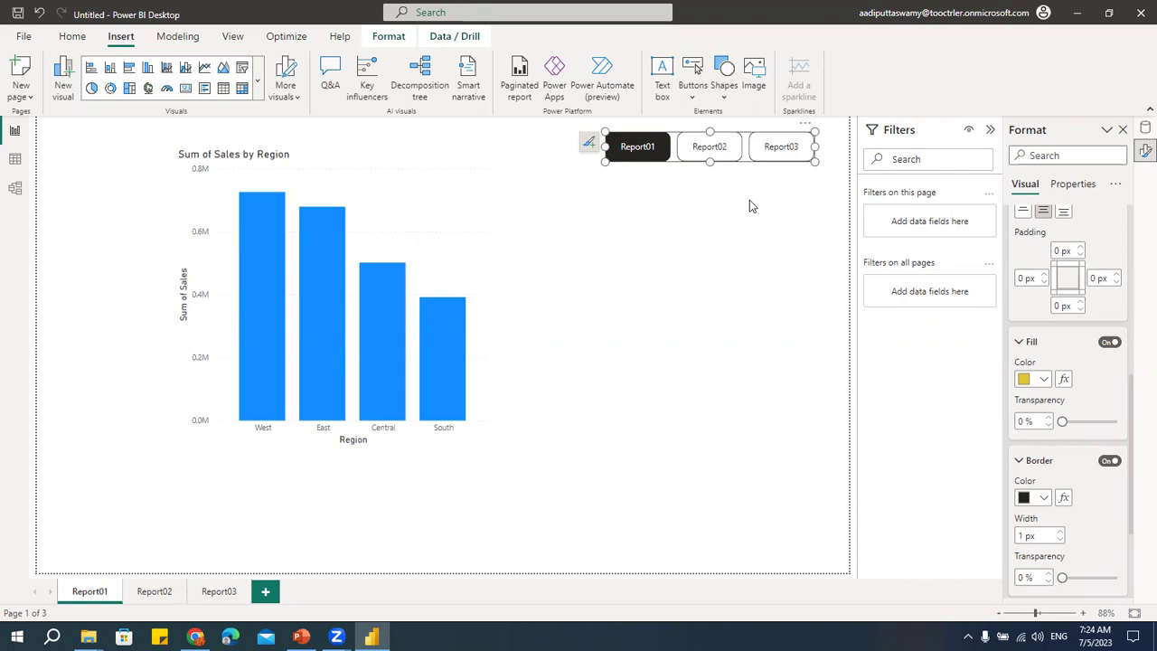
Step: Switch to the Report02 page and test the navigator's Report01 button there
left_click(155, 593)
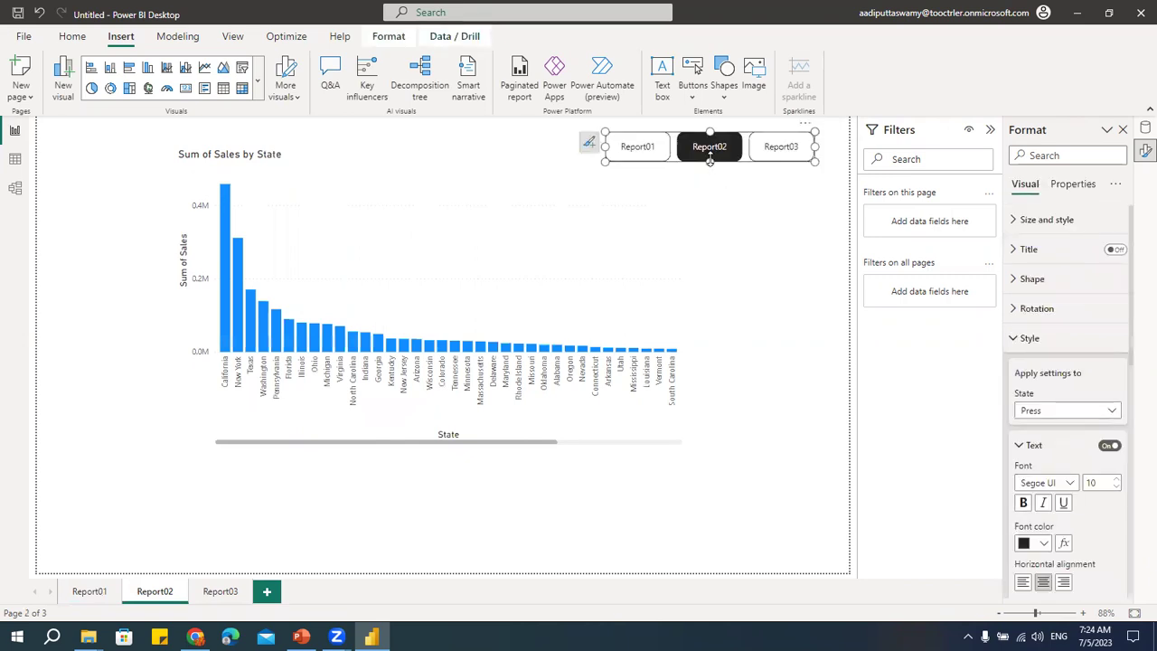
left_click(773, 215)
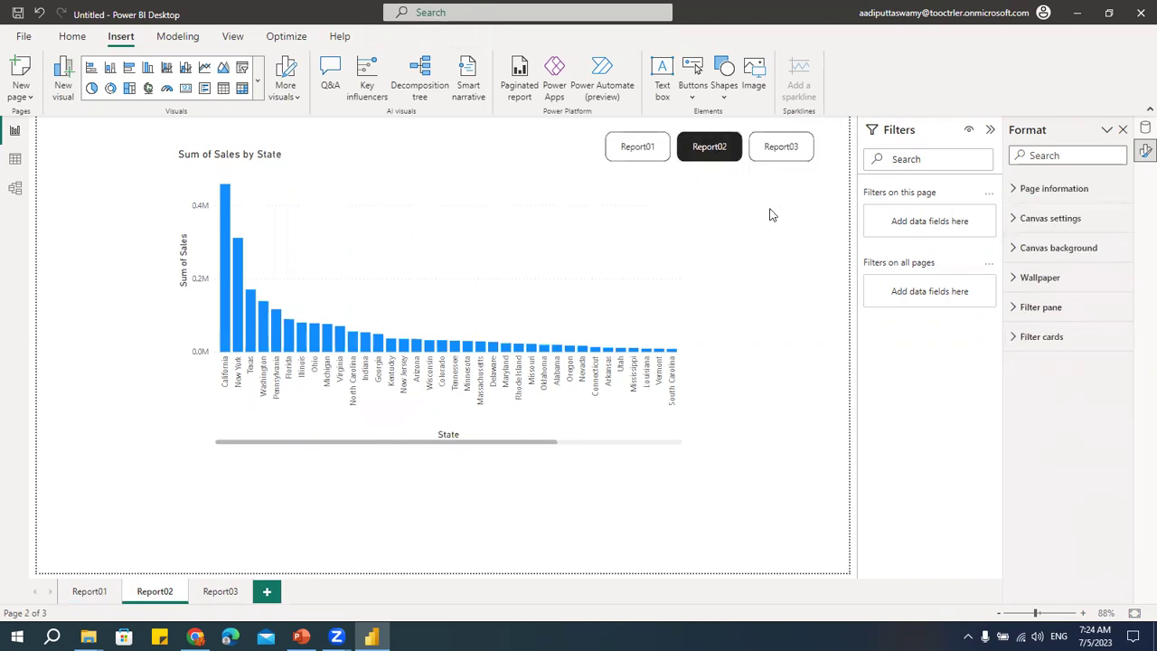
left_click(645, 156)
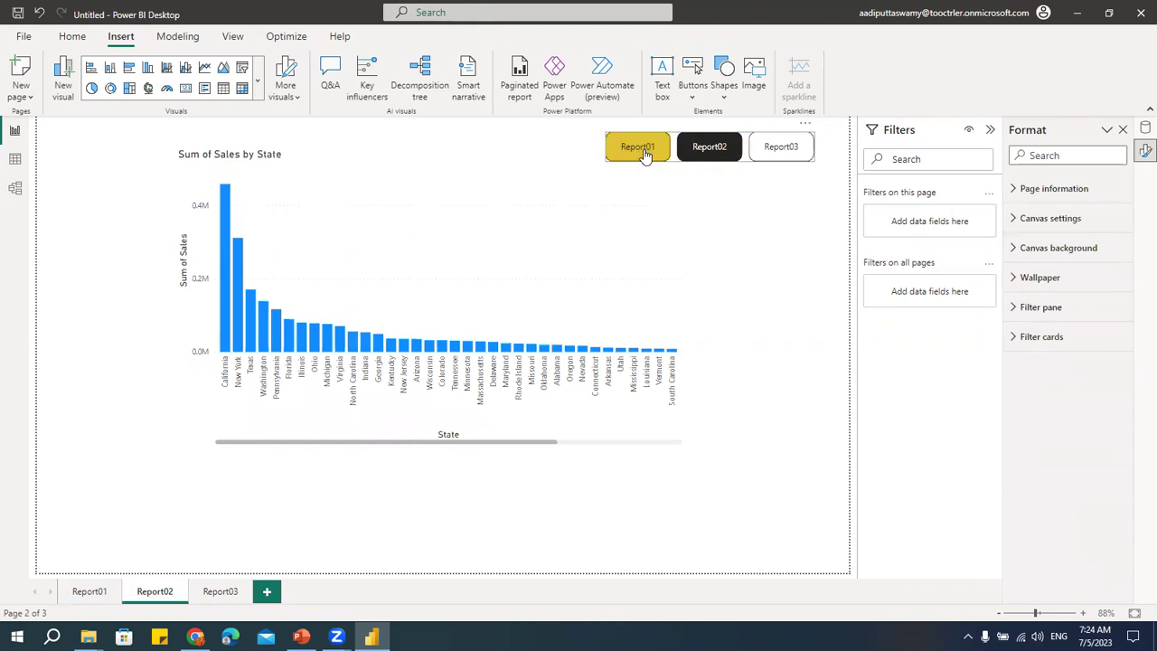
Step: Paste the copied page navigator onto the Report03 page
left_click(772, 196)
left_click(221, 592)
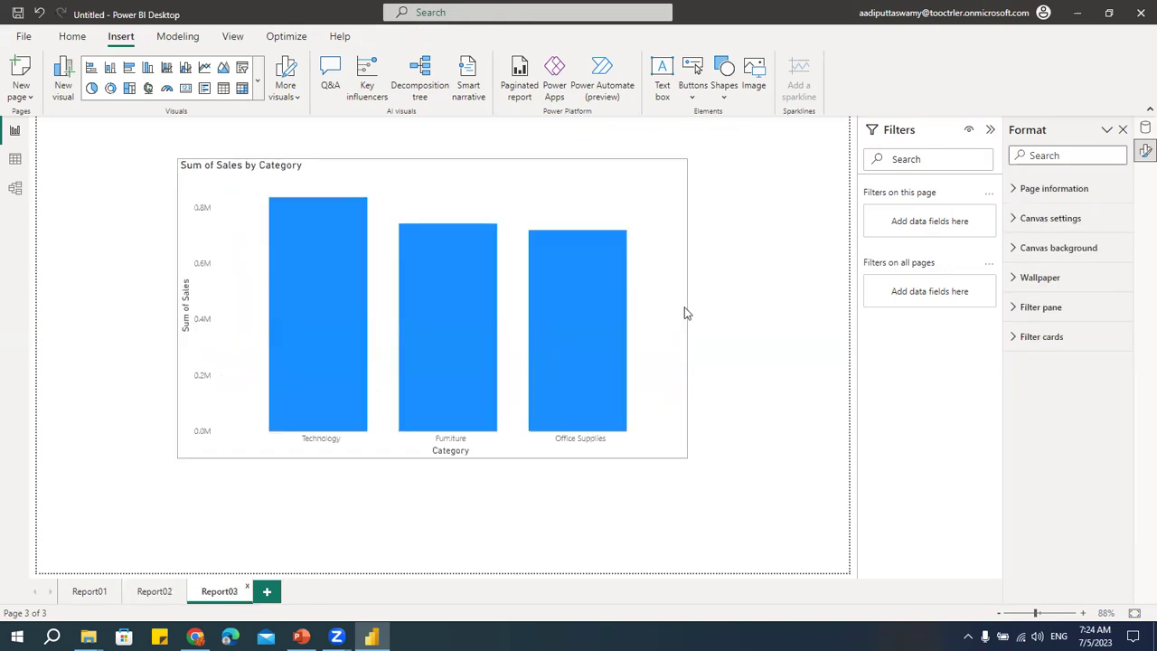
key("ctrl+v")
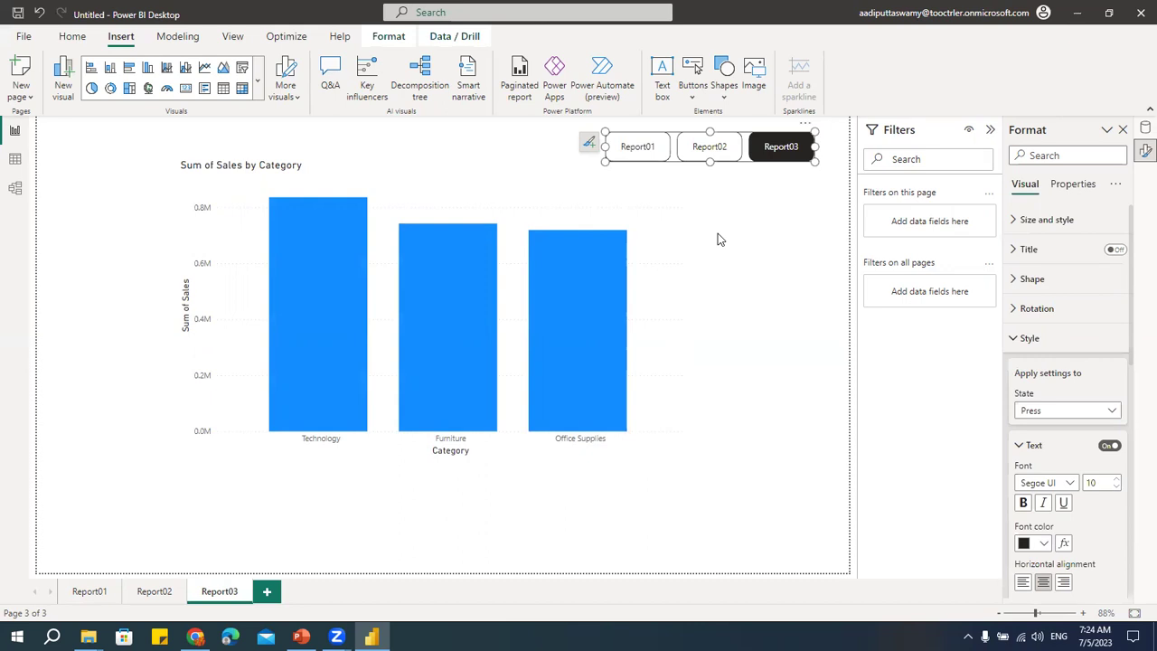
Step: On the Report01 page, set the page navigator's text for the Default state to bold Arial
left_click(99, 592)
left_click(747, 159)
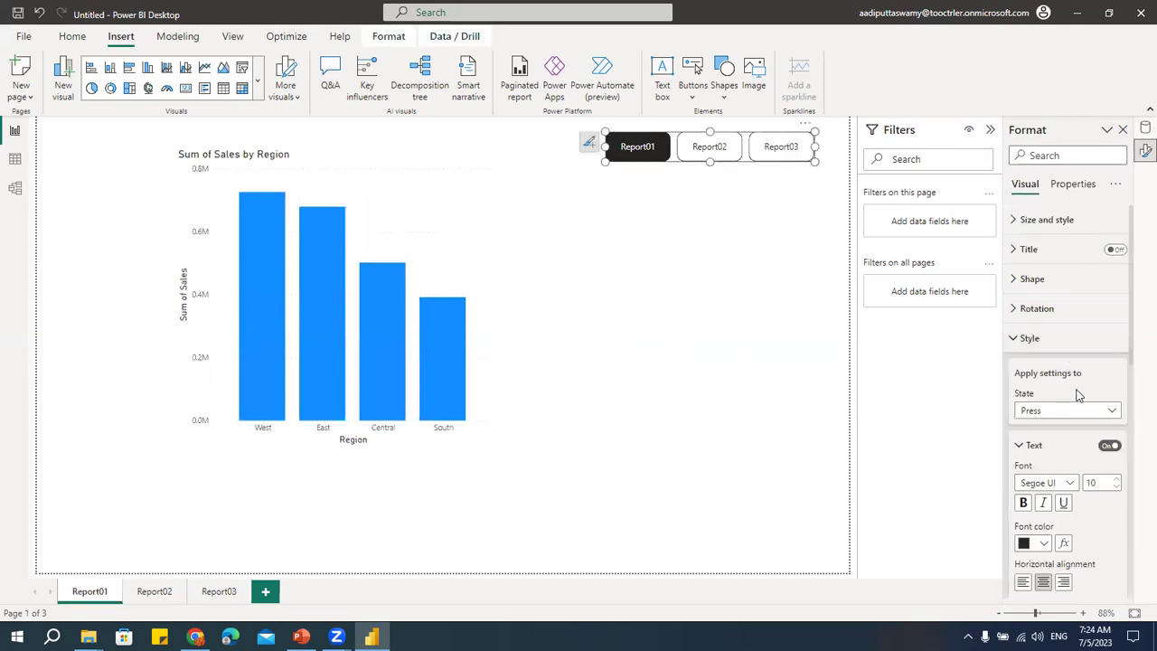
scroll(1078, 395, "down", 1)
left_click(1067, 351)
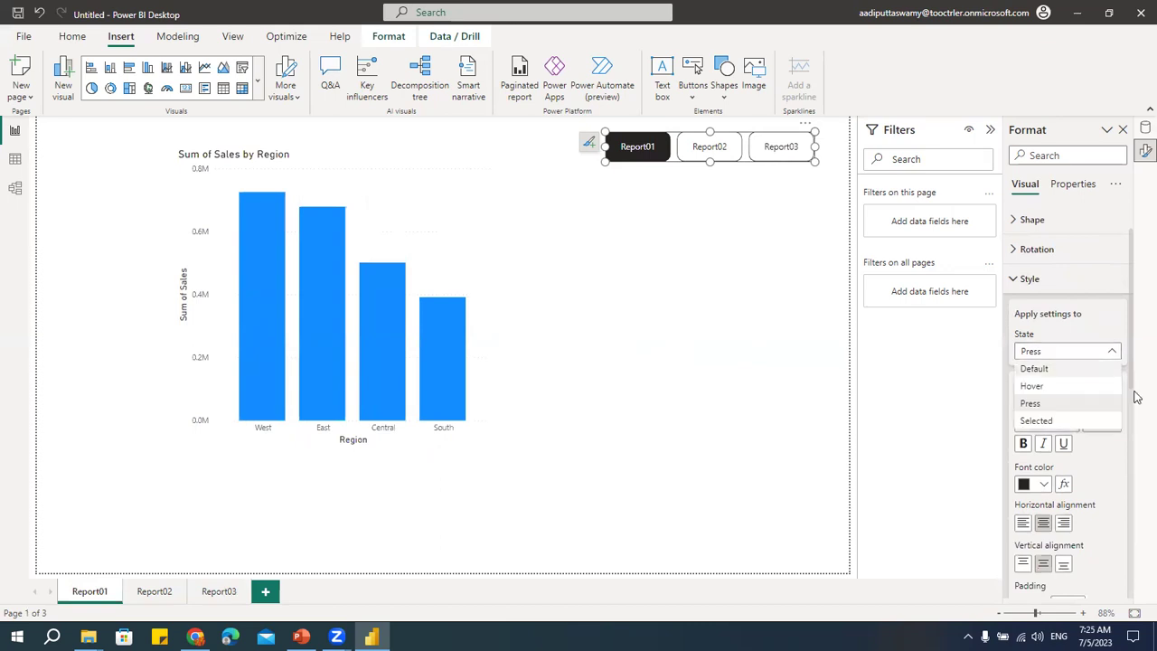
left_click(1137, 397)
left_click(1069, 425)
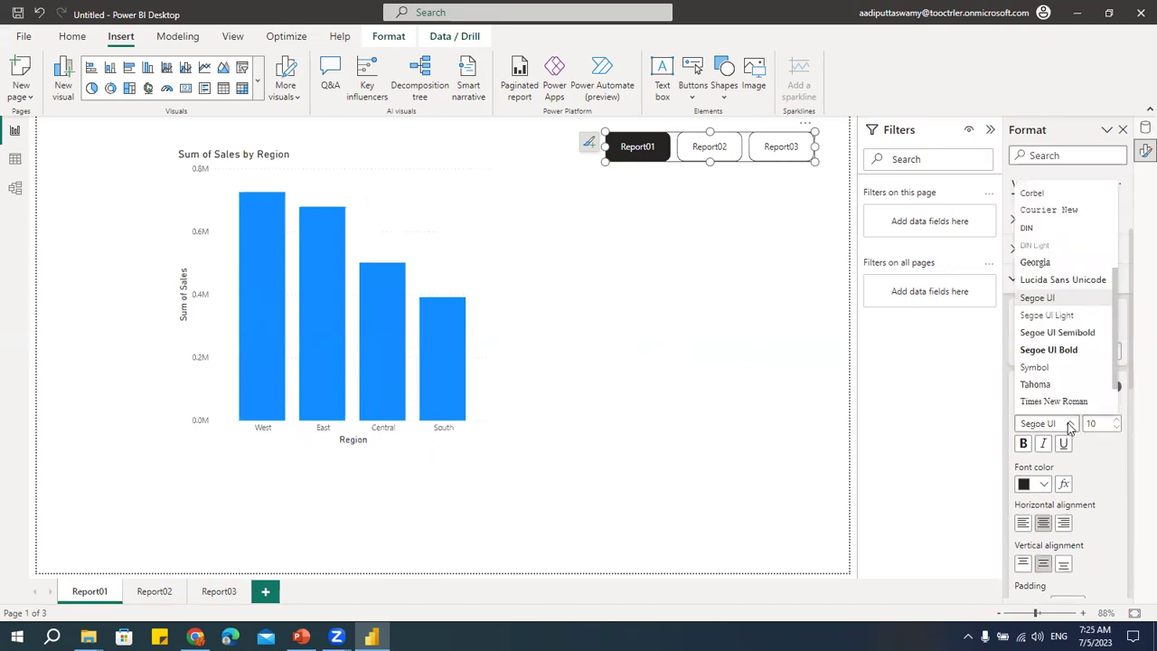
scroll(1063, 246, "up", 3)
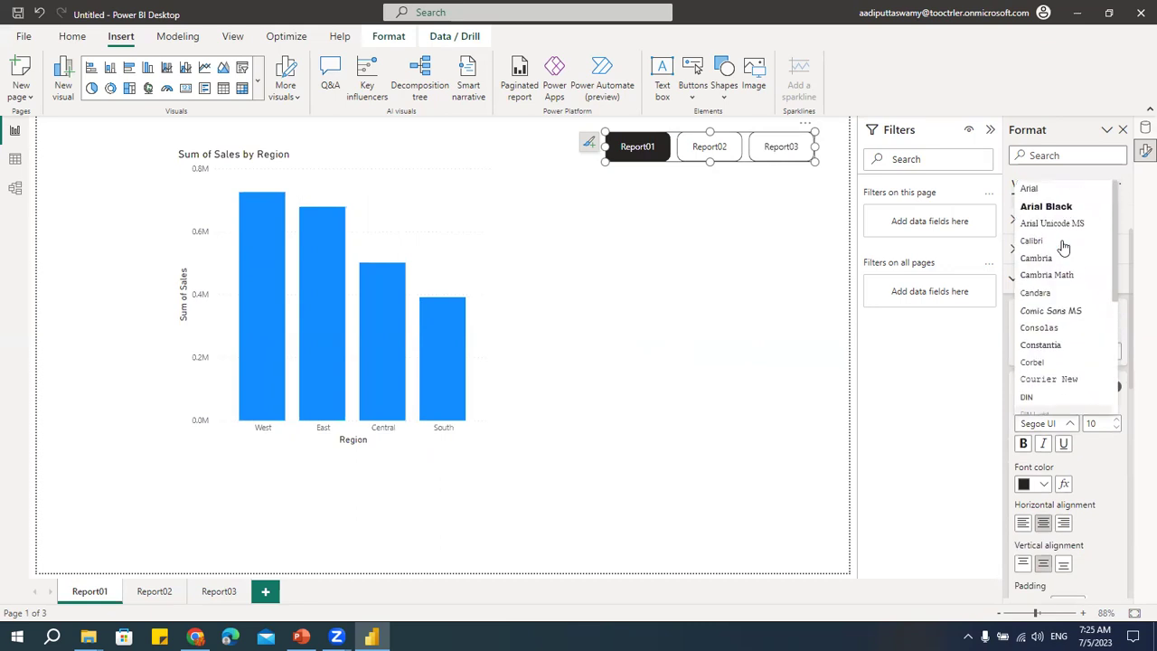
left_click(1029, 189)
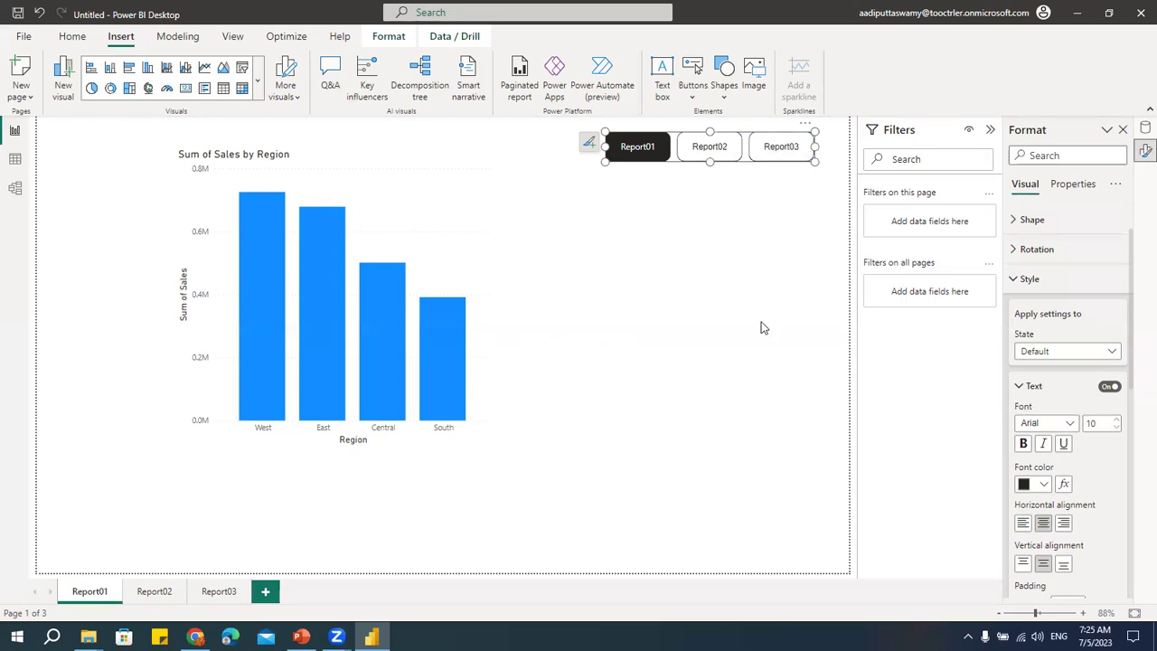
left_click(1023, 444)
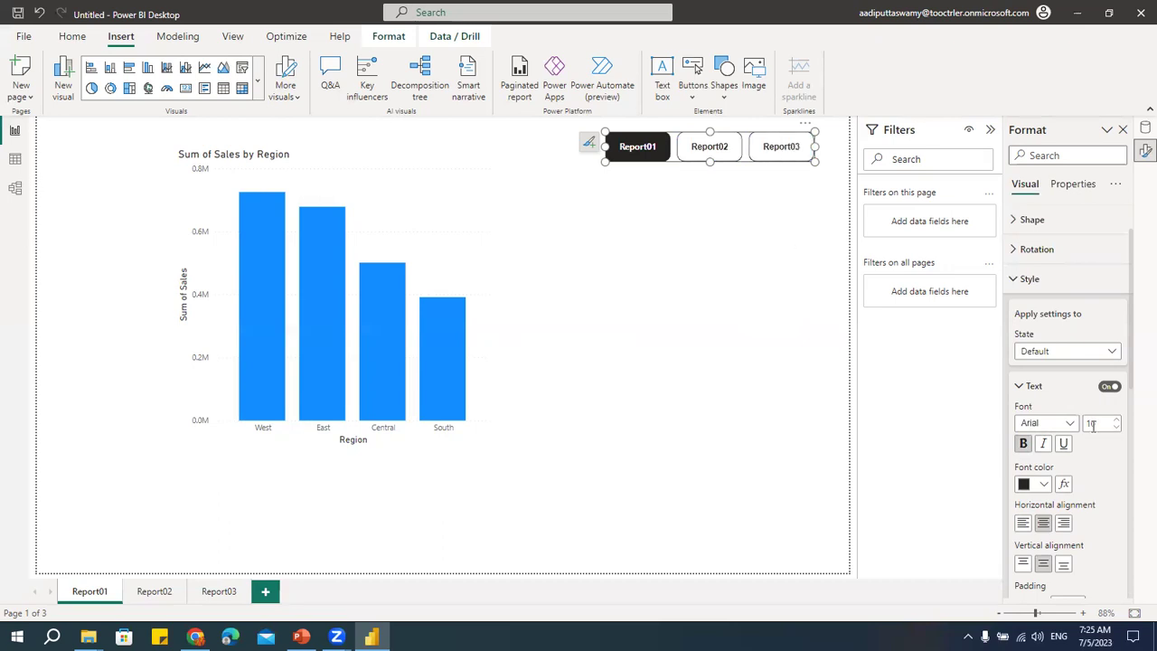
Step: Try a dark navy font color for the page navigator's Default state
scroll(1089, 459, "down", 2)
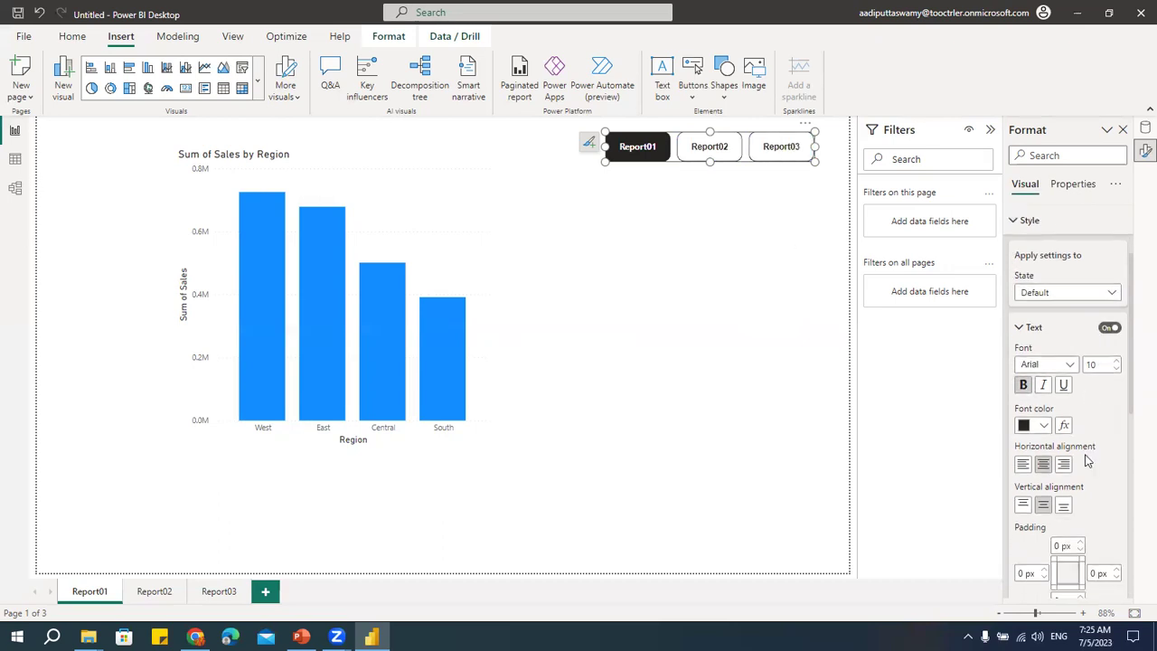
scroll(1087, 461, "down", 2)
left_click(1044, 367)
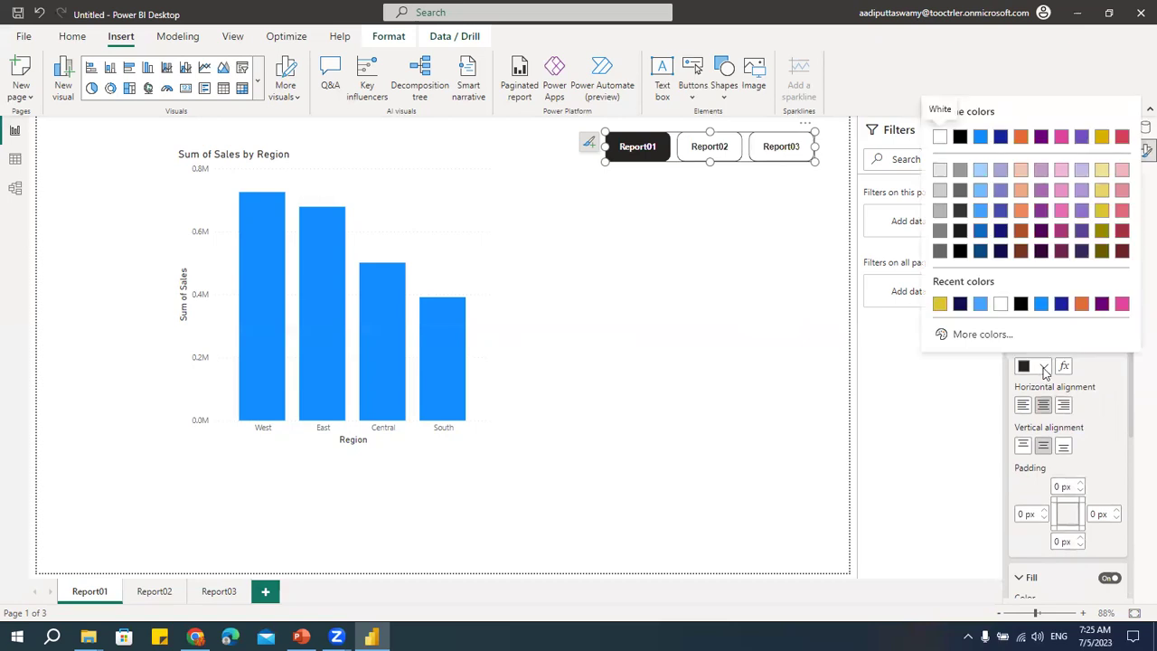
left_click(961, 304)
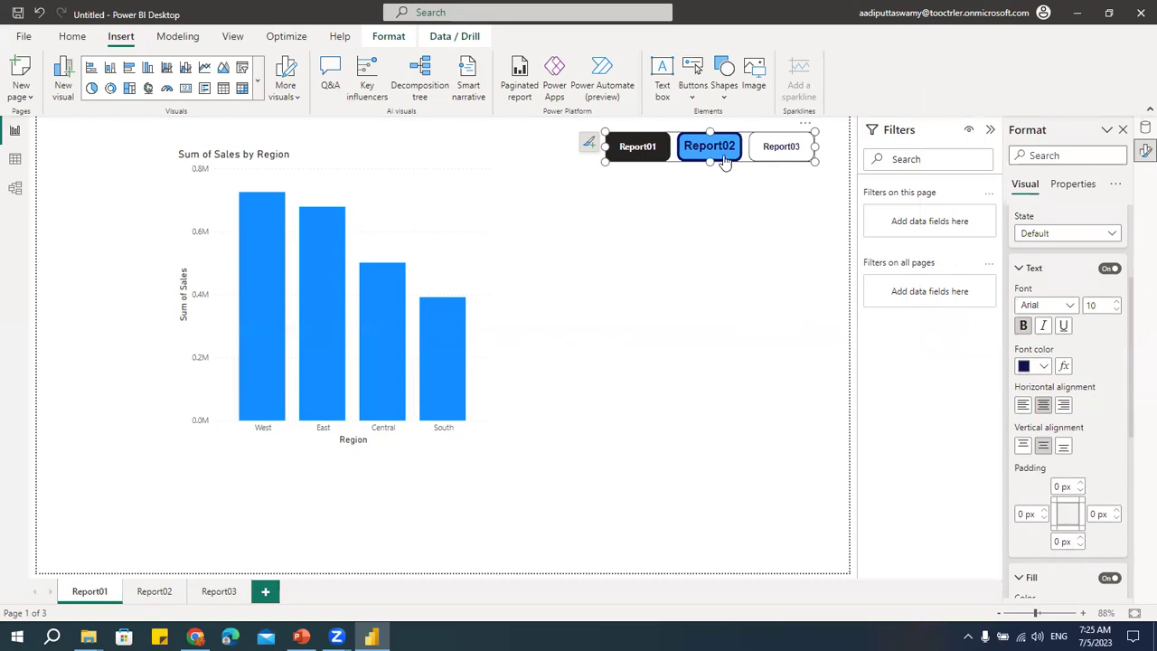
Step: Set the font color of the page navigator's Default state to the red theme color
left_click(1043, 368)
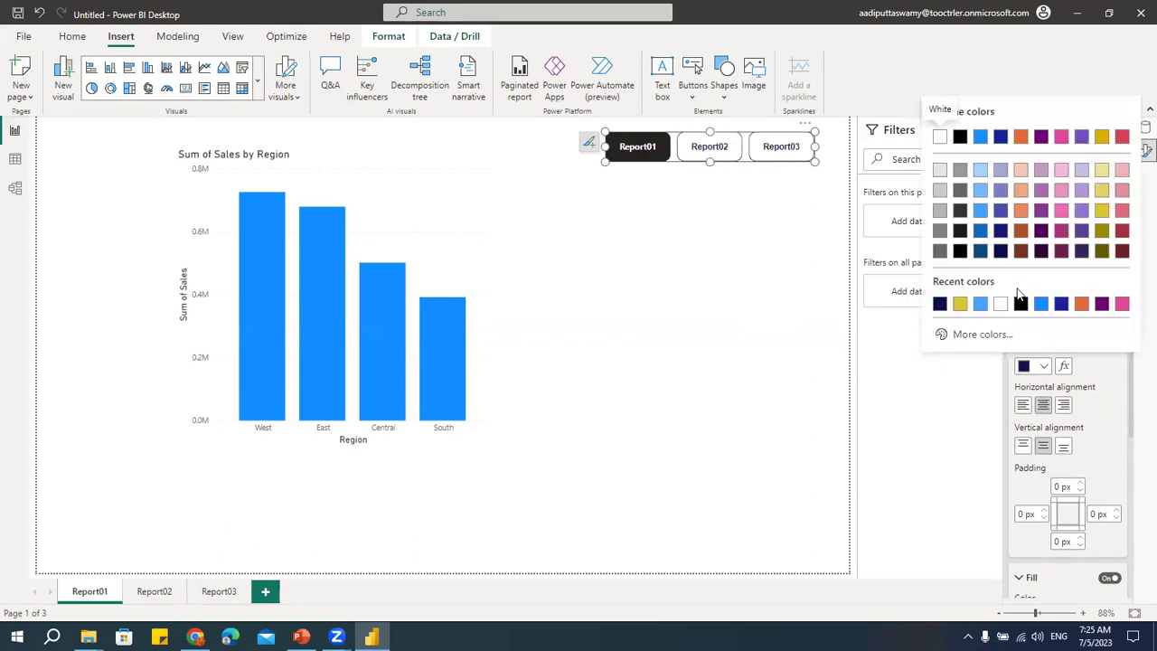
left_click(1122, 137)
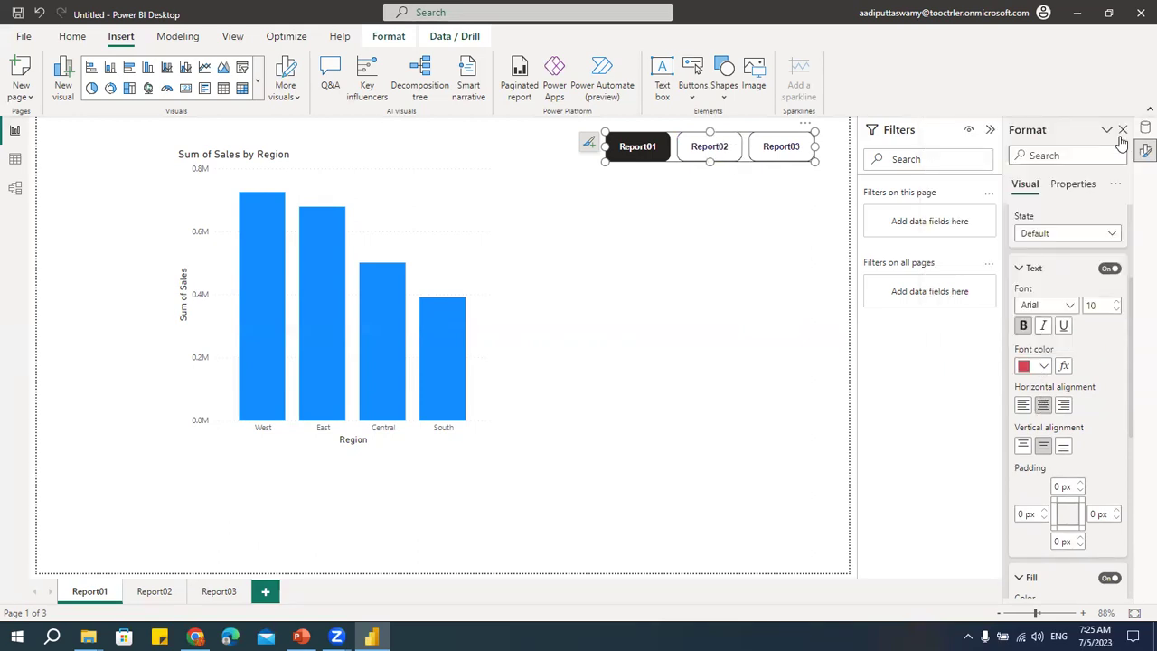
left_click(773, 217)
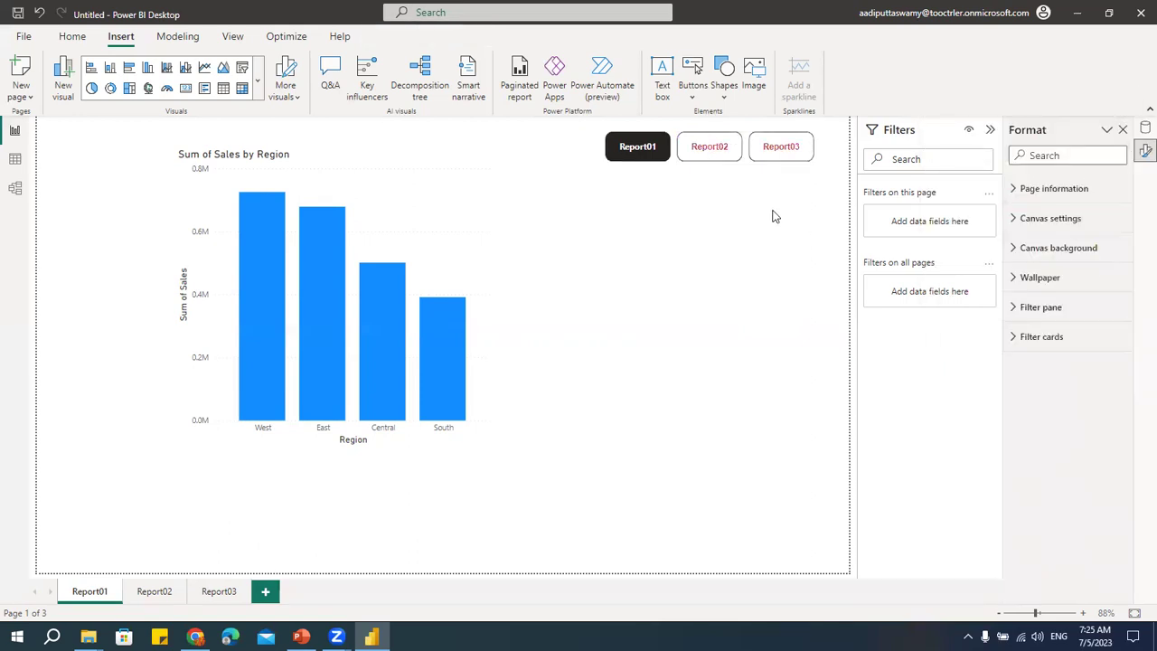
Step: Test the page navigator by following its Report02 button and trying the Report03 button from there
left_click(717, 155, "ctrl")
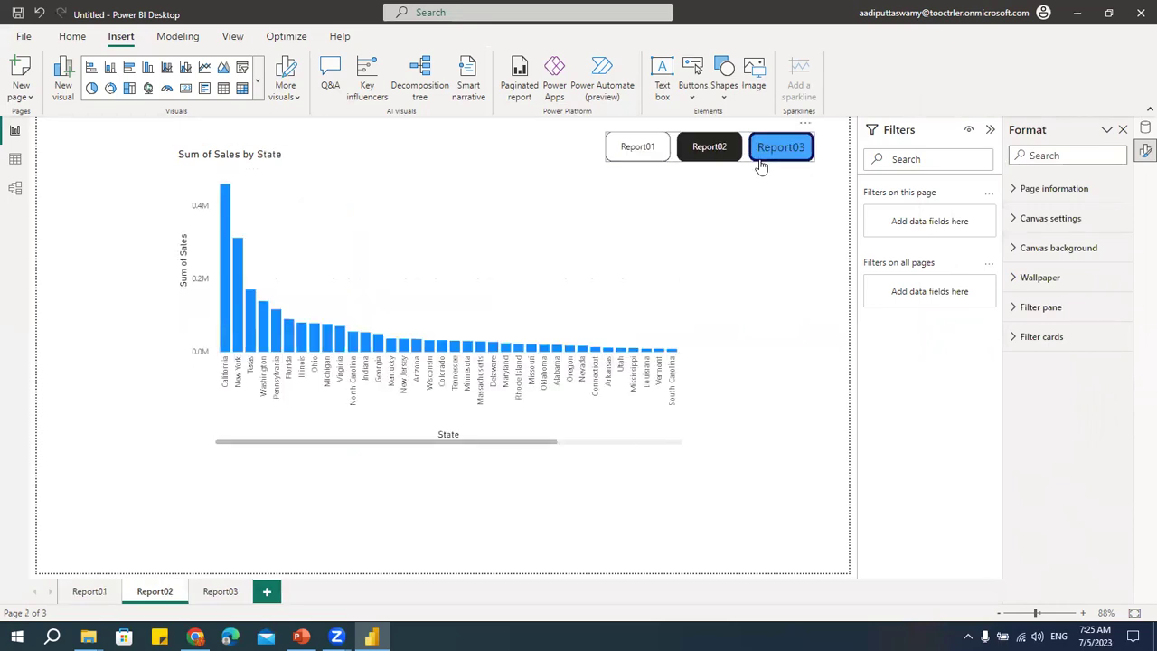
left_click(788, 154, "ctrl")
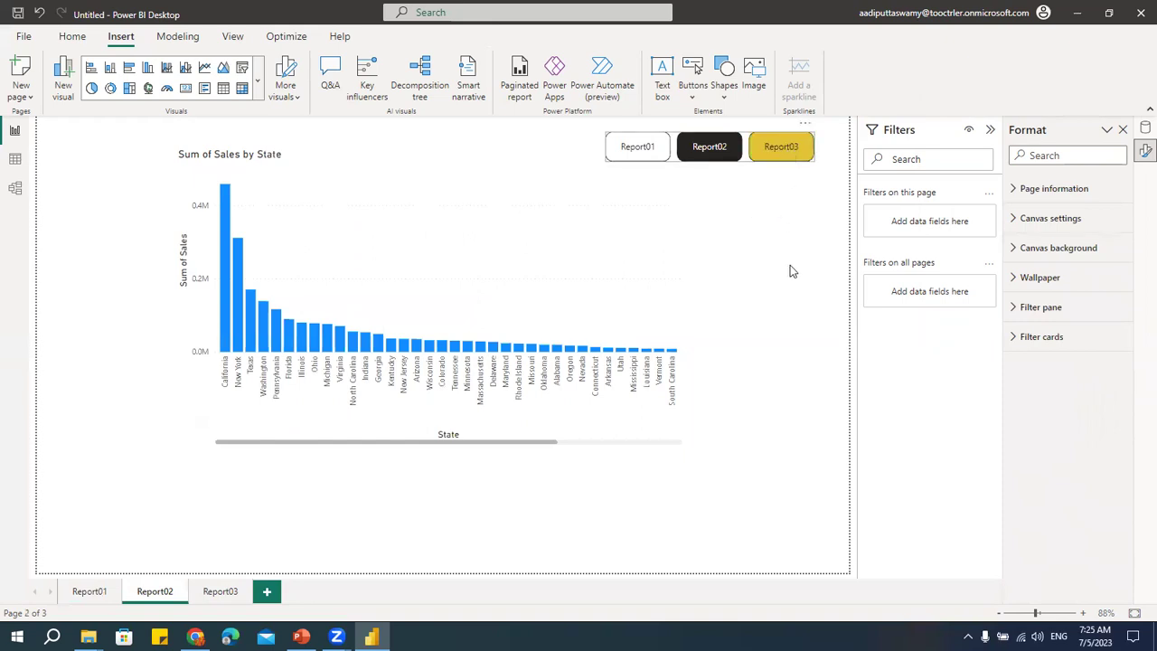
left_click(679, 165)
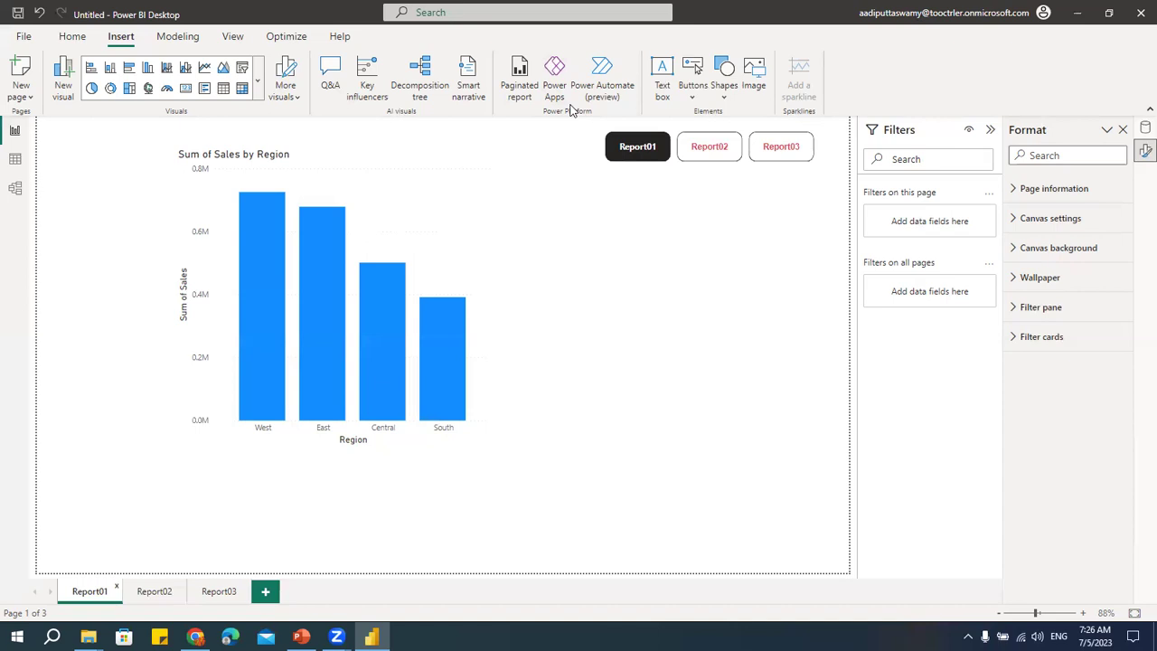
left_click(693, 91)
left_click(692, 90)
left_click(696, 100)
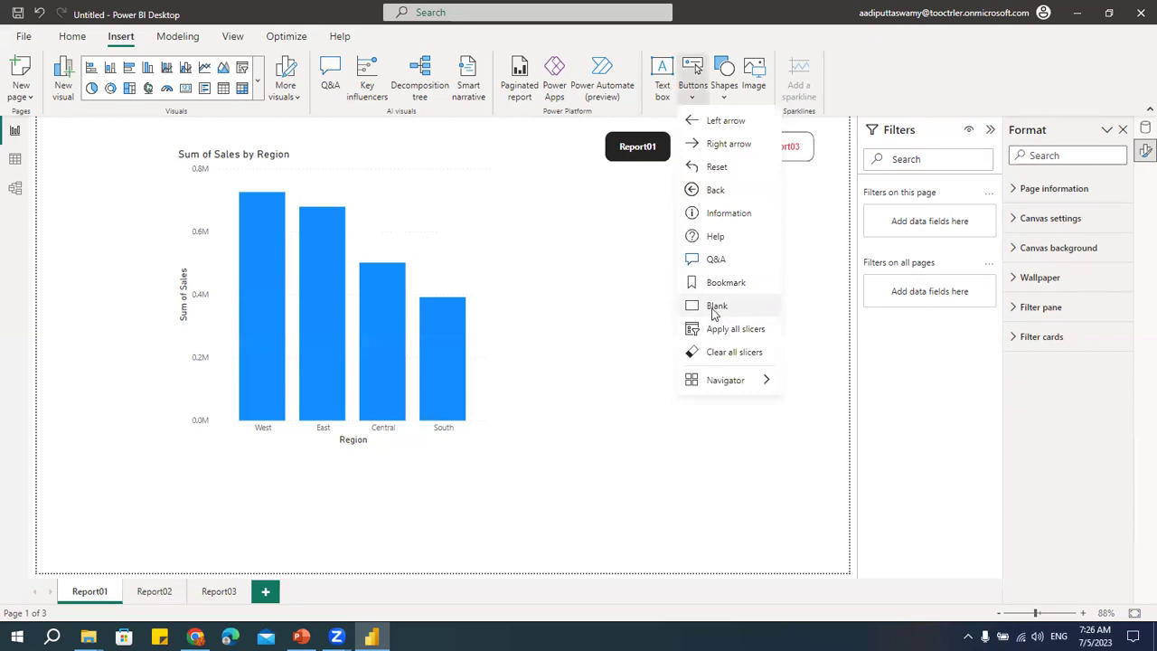
left_click(642, 206)
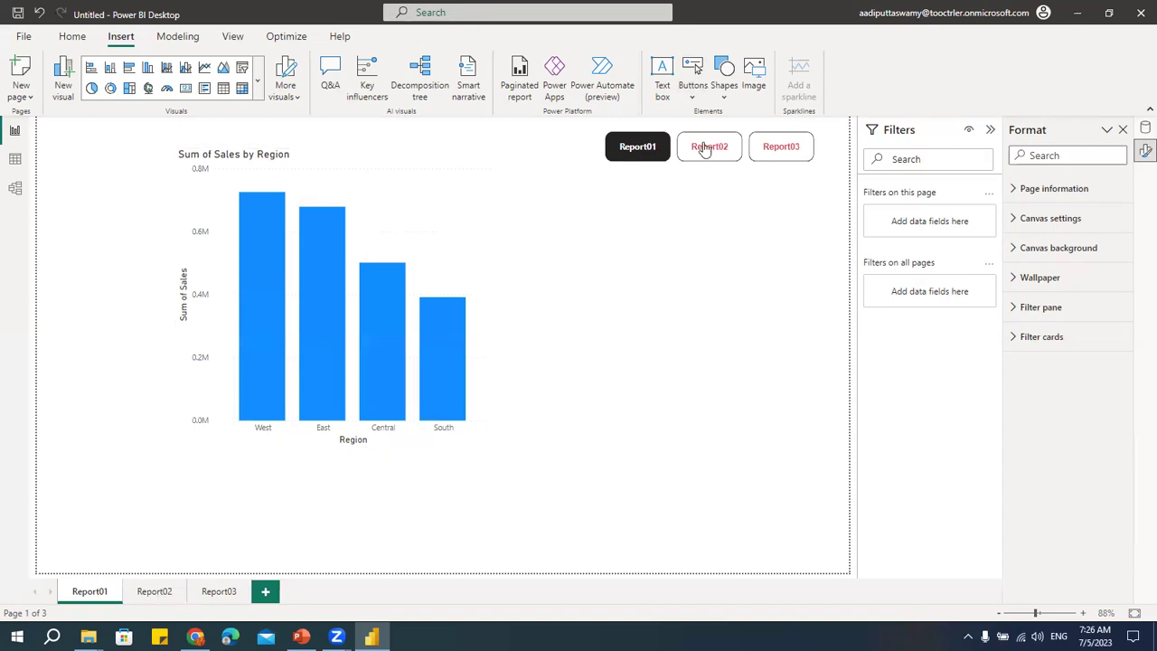
left_click(692, 72)
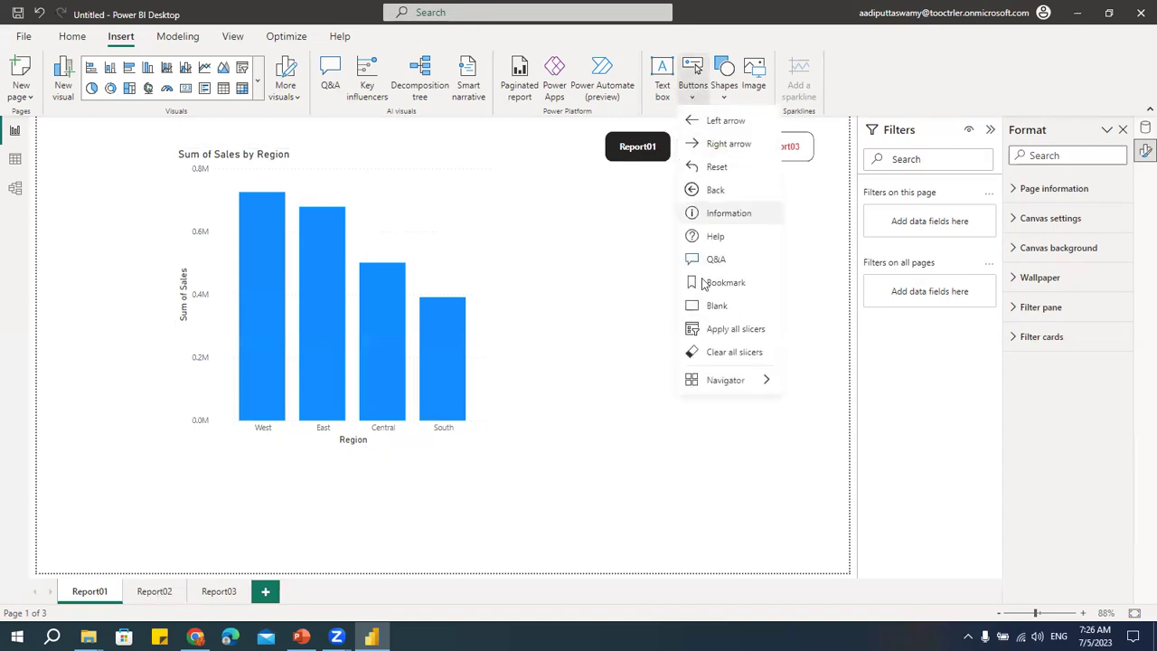
left_click(612, 245)
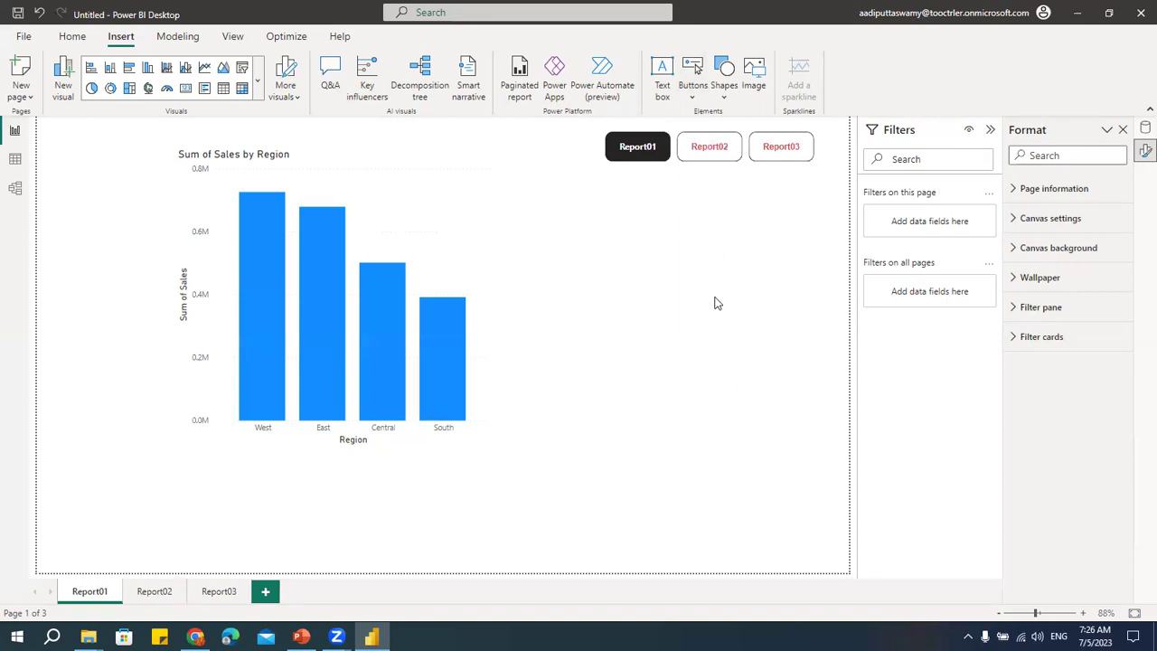
Step: Add a new report page and name it Report04
left_click(266, 593)
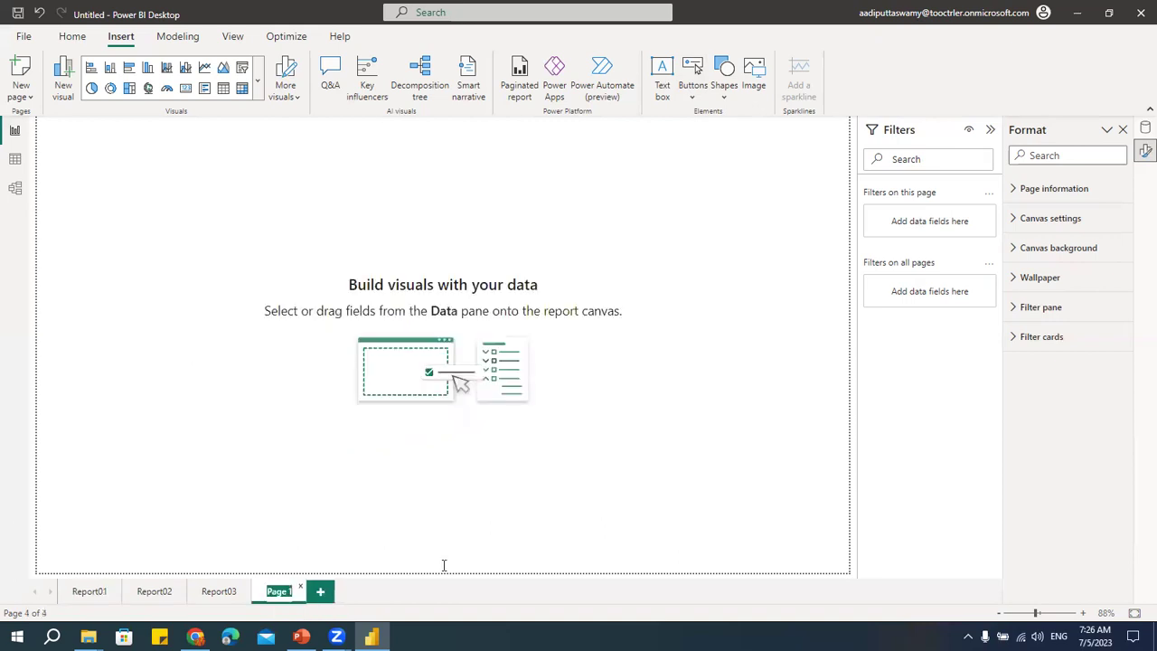
type("Report04")
key("Return")
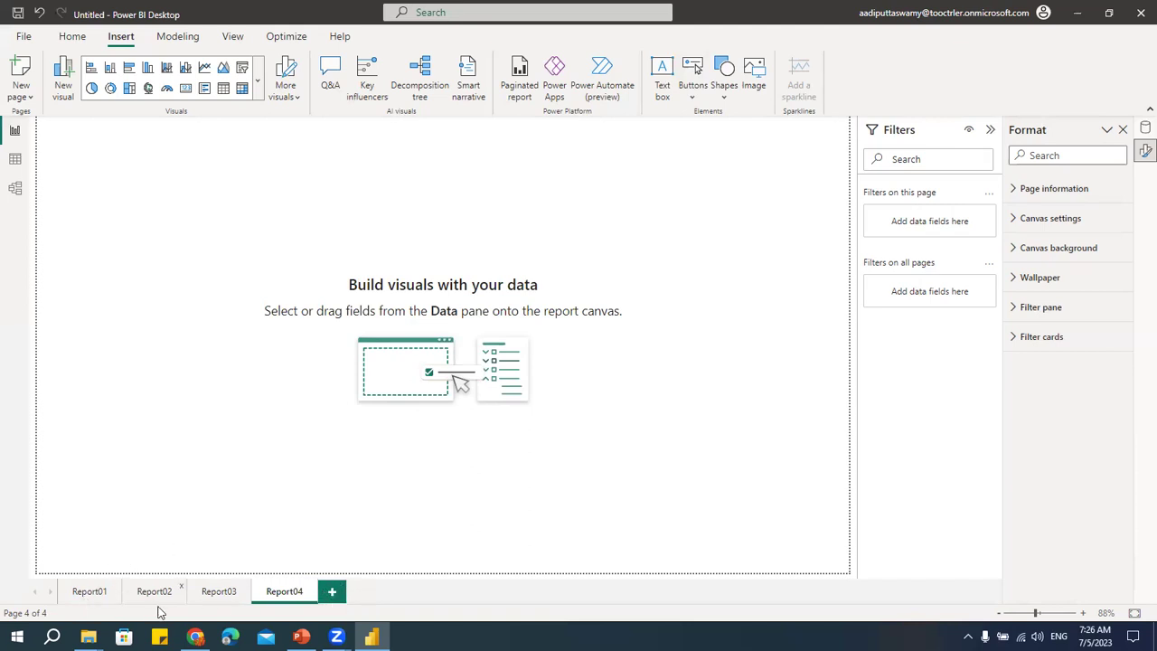
Step: Check the page navigators on the Report01, Report02 and Report03 pages for a Report04 button
left_click(90, 593)
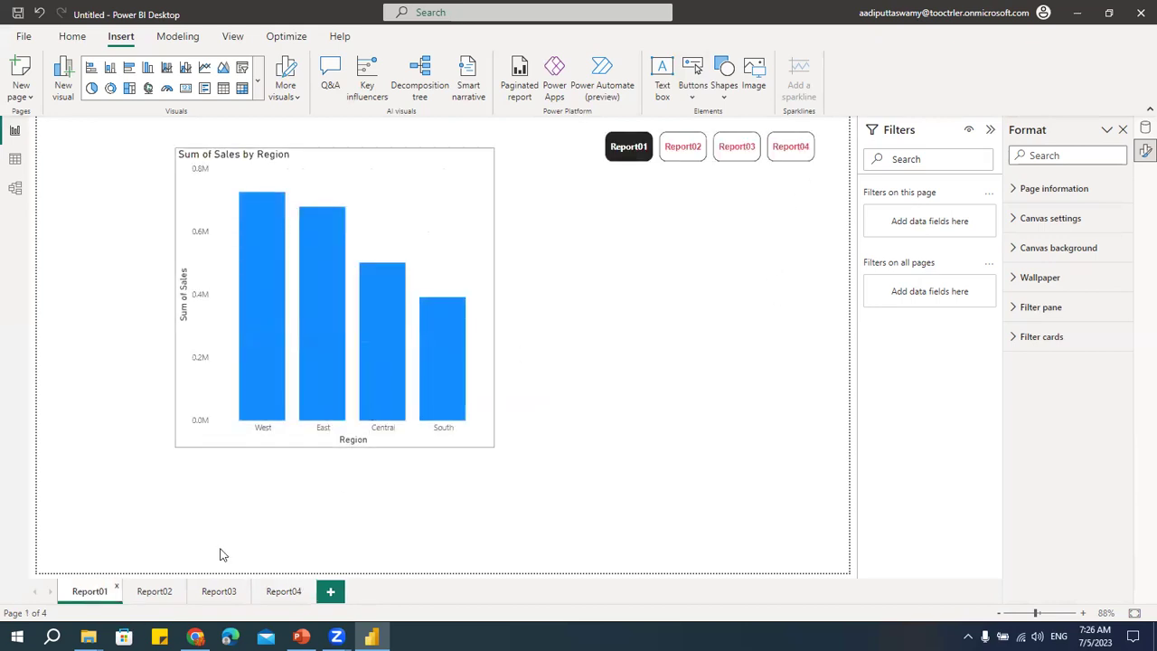
left_click(149, 593)
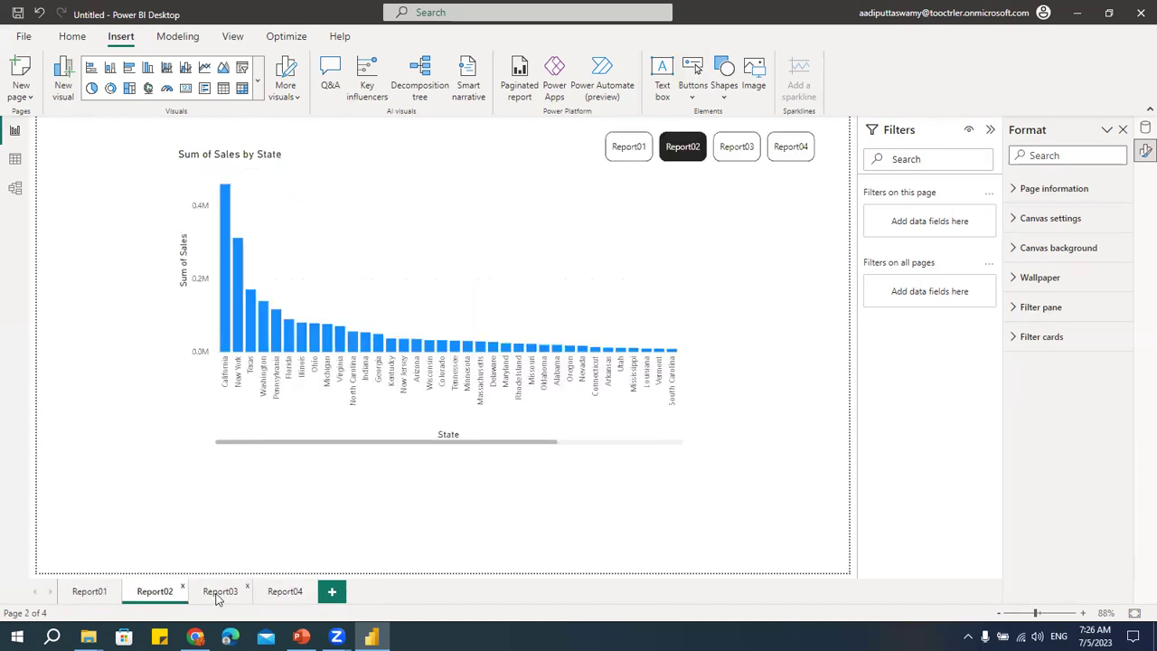
left_click(219, 597)
Step: Paste the copied page navigator onto the empty Report04 page
left_click(279, 595)
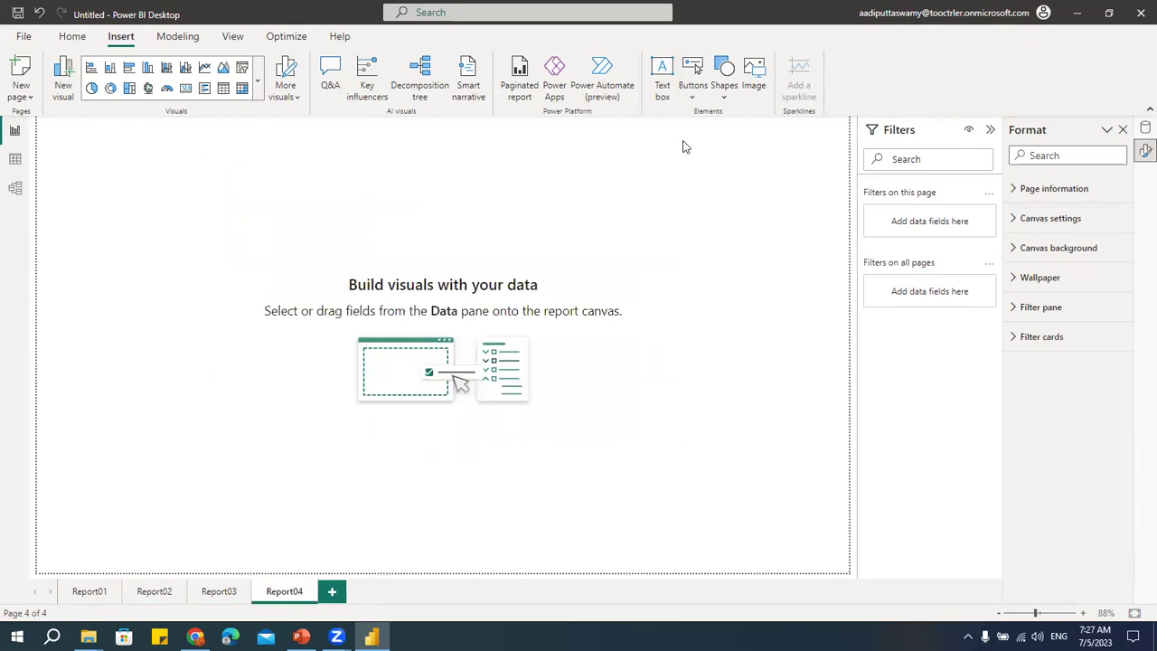
key("ctrl+v")
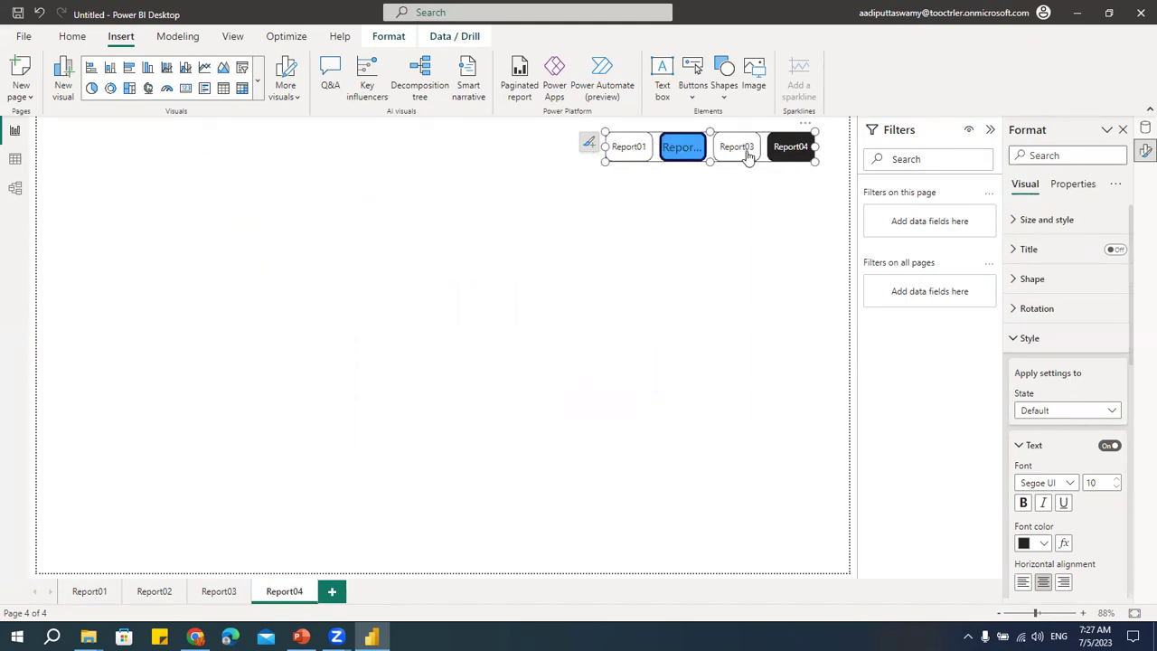
left_click(707, 216)
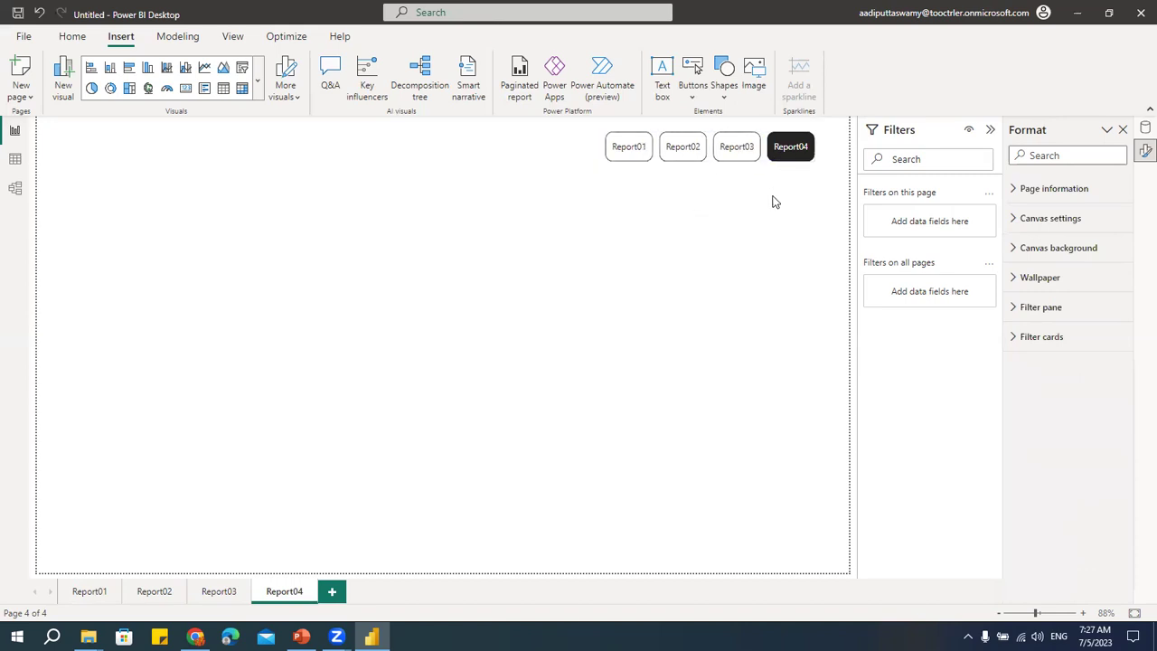
left_click(692, 78)
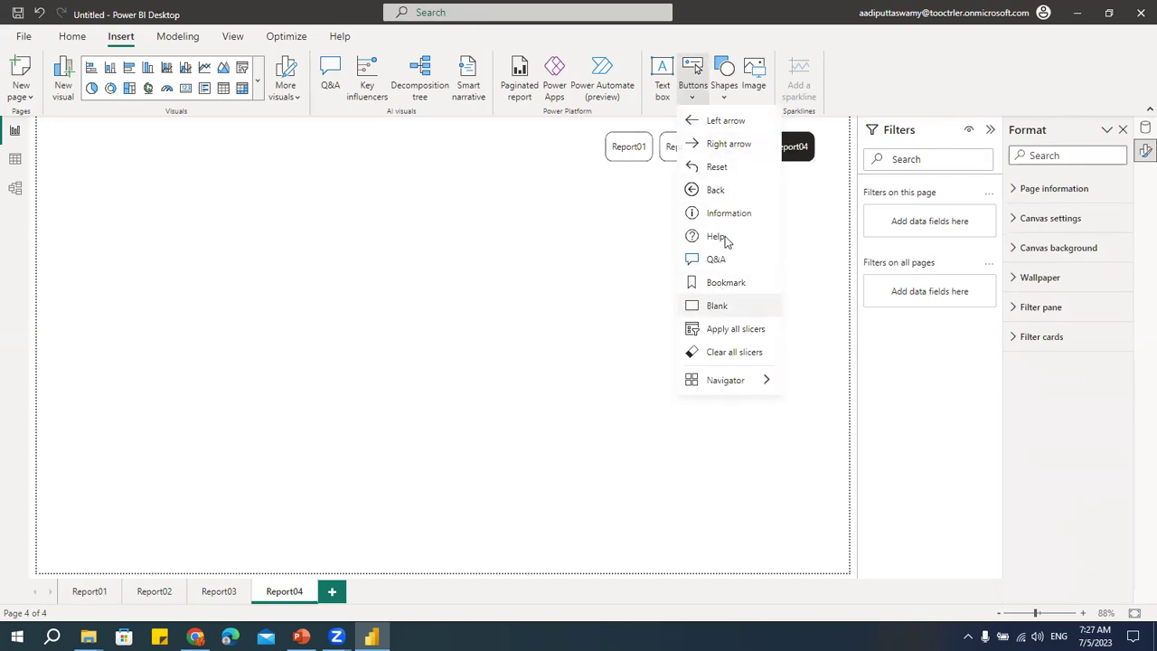
left_click(637, 265)
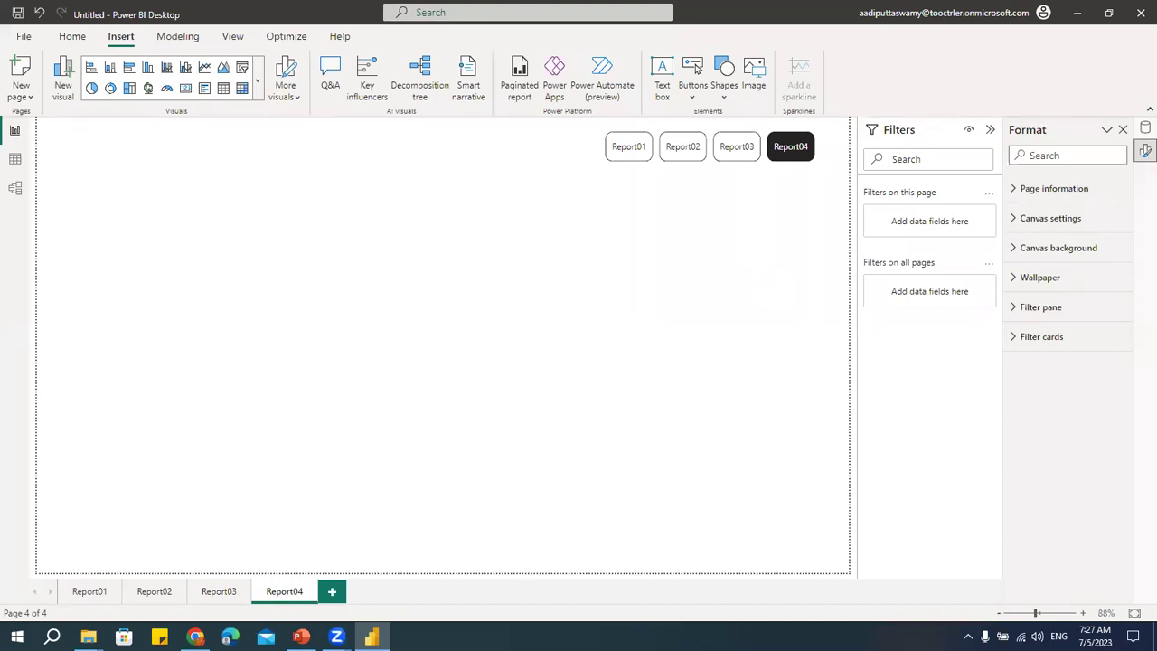
Step: Hide the Report04 page
right_click(301, 590)
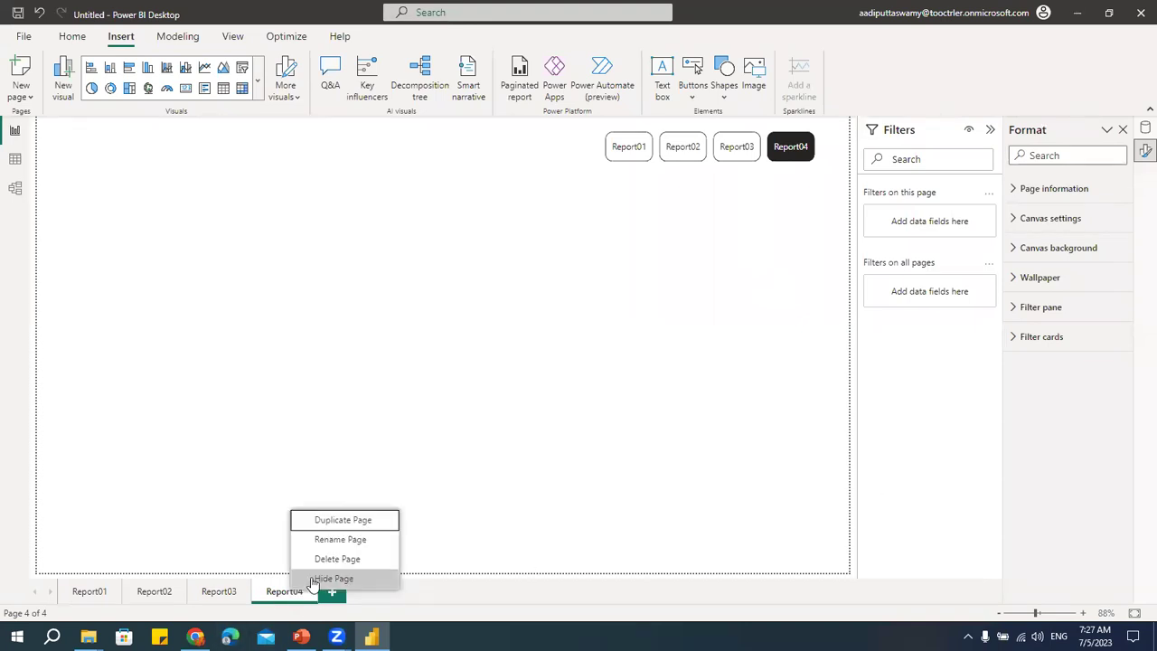
left_click(321, 578)
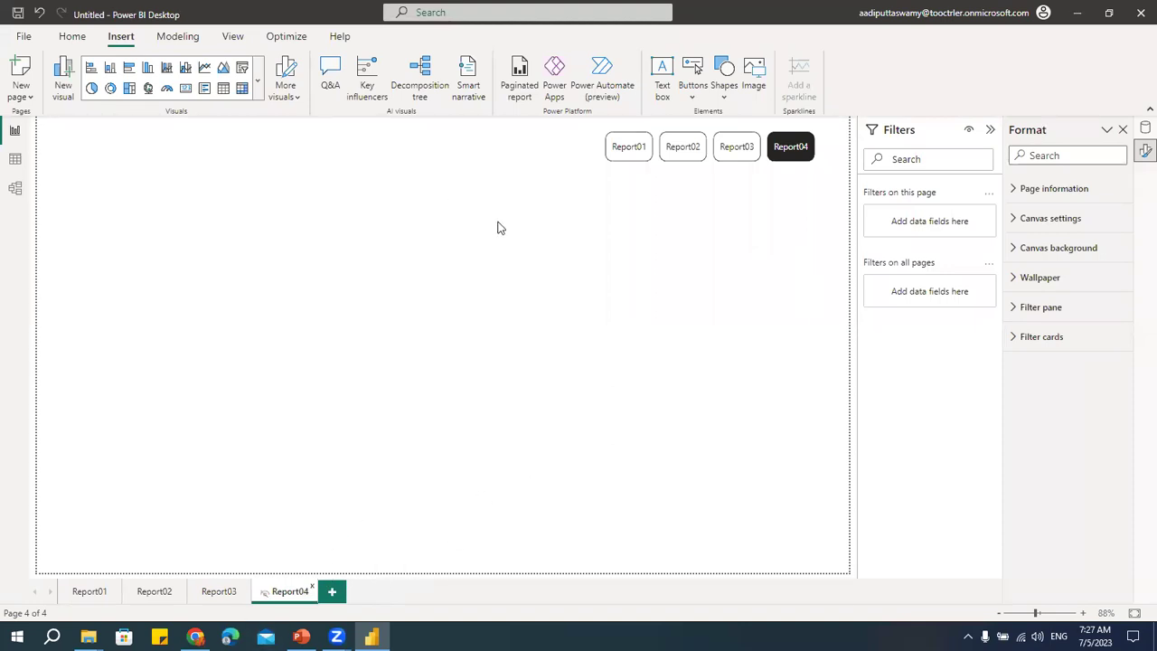
Step: Open the Pages options in the format settings of Report04's page navigator
left_click(764, 163)
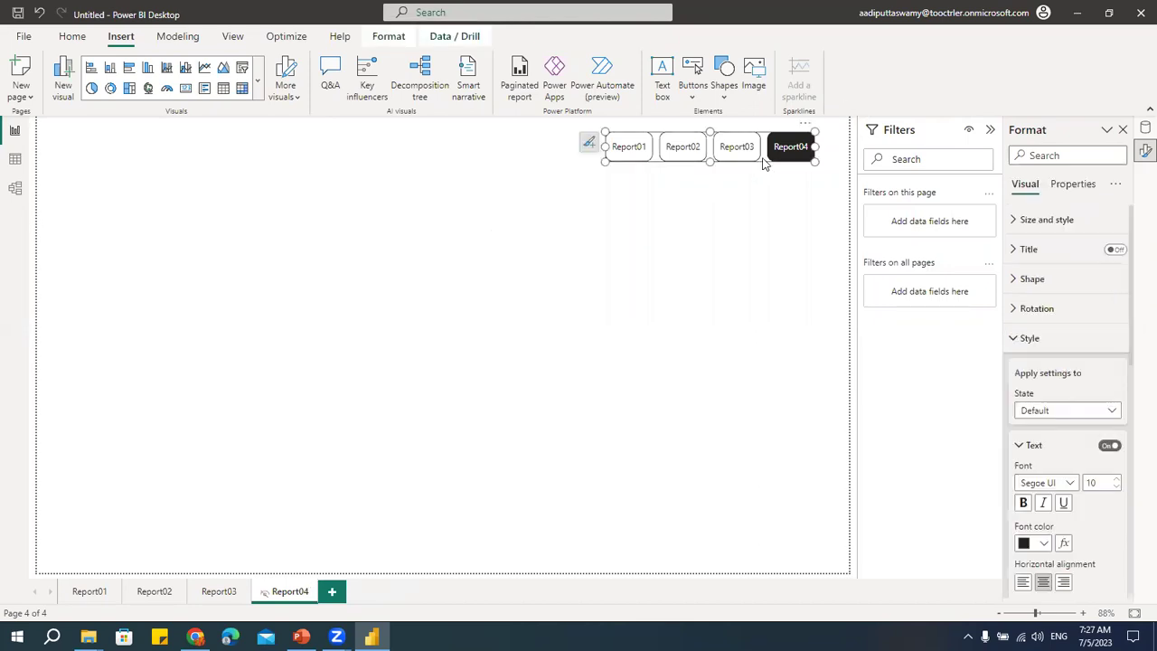
left_click(1058, 349)
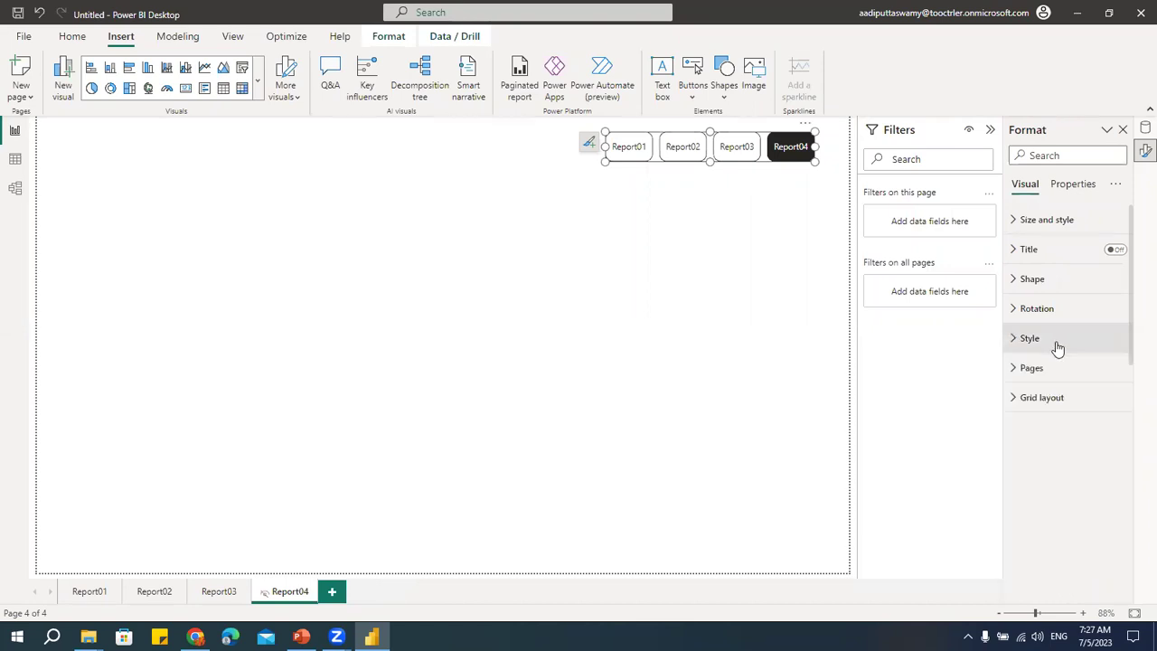
left_click(1052, 368)
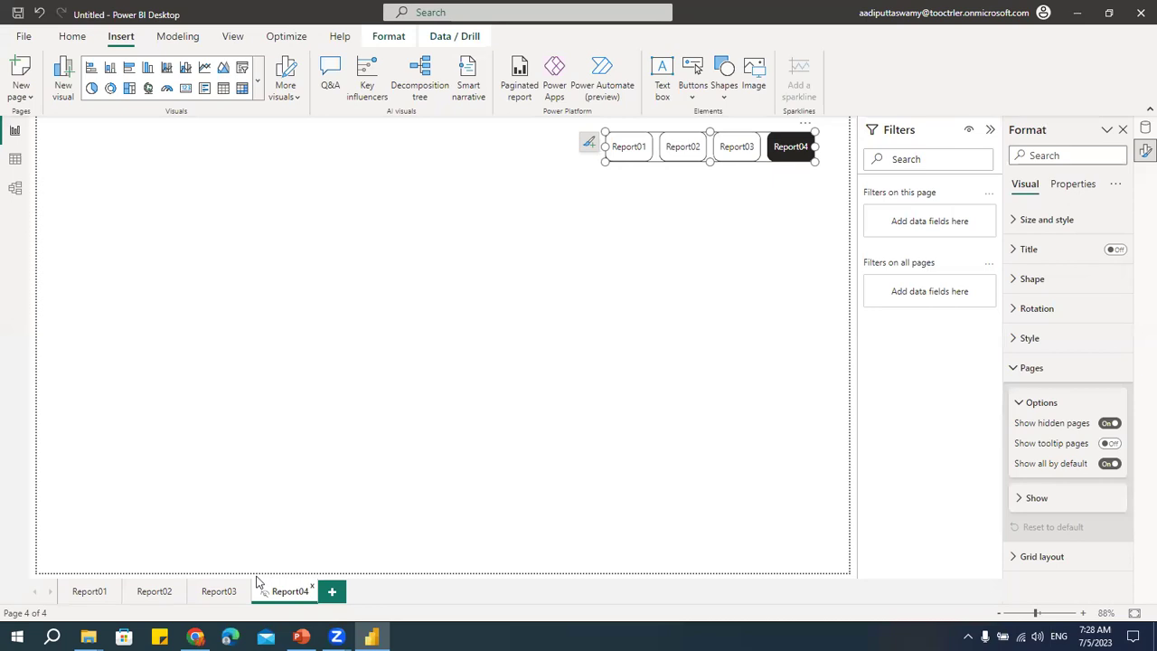
Step: Follow the Report04 button from the Report01 page, and turn off Show hidden pages for Report04's page navigator
left_click(90, 592)
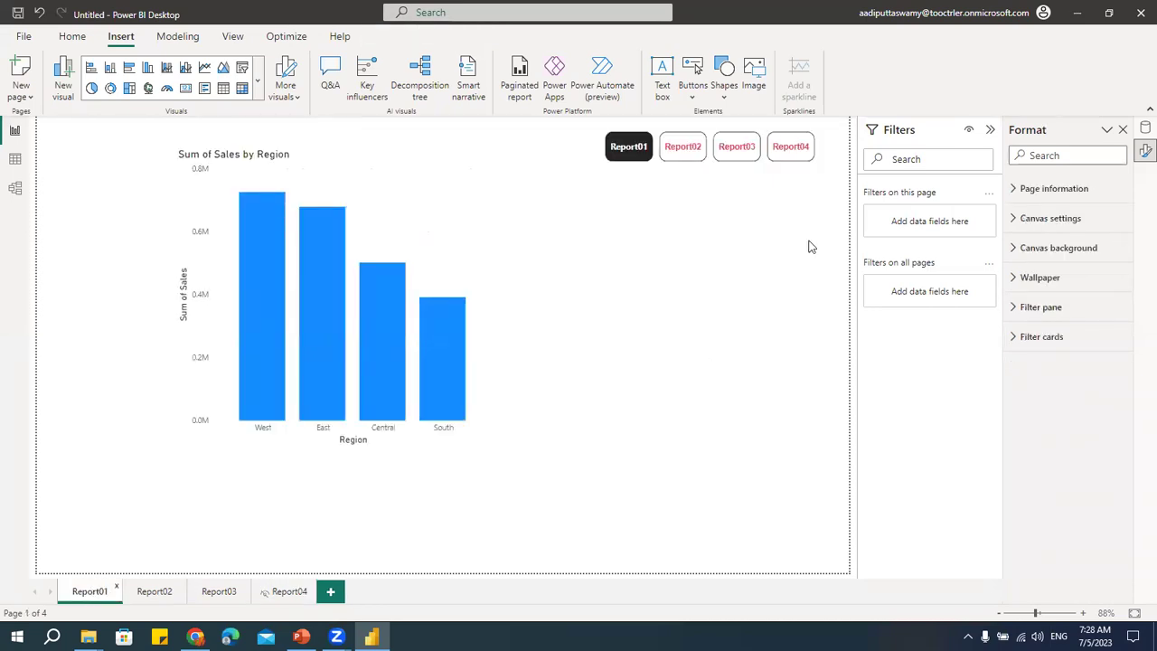
left_click(791, 149, "ctrl")
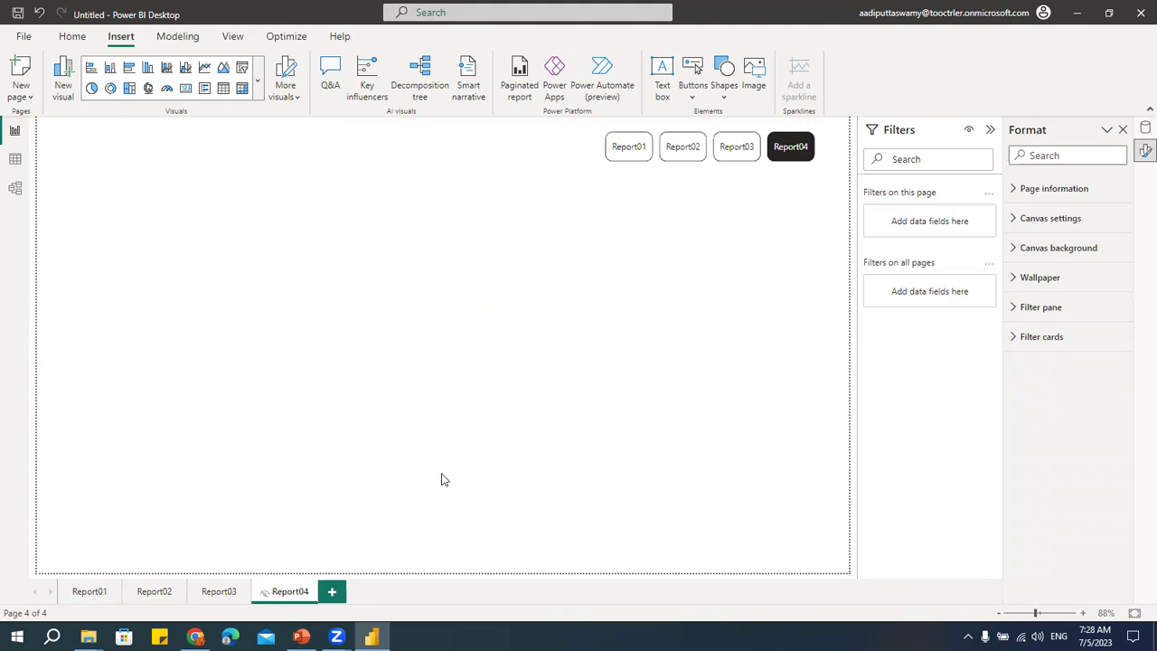
left_click(763, 161)
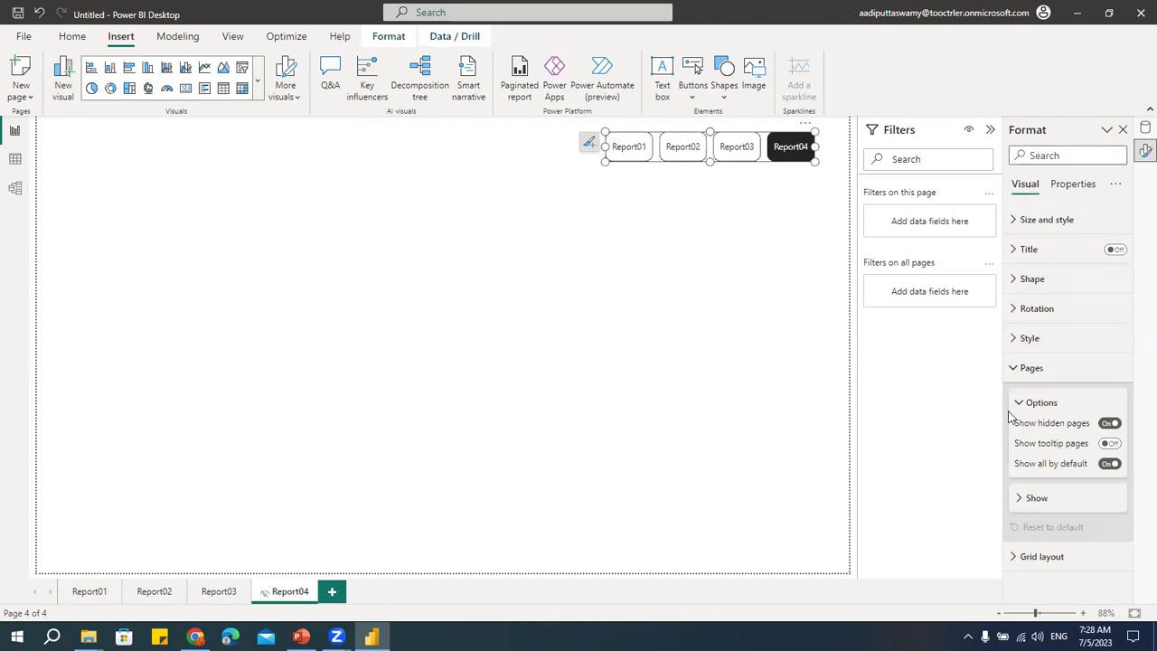
left_click(1108, 425)
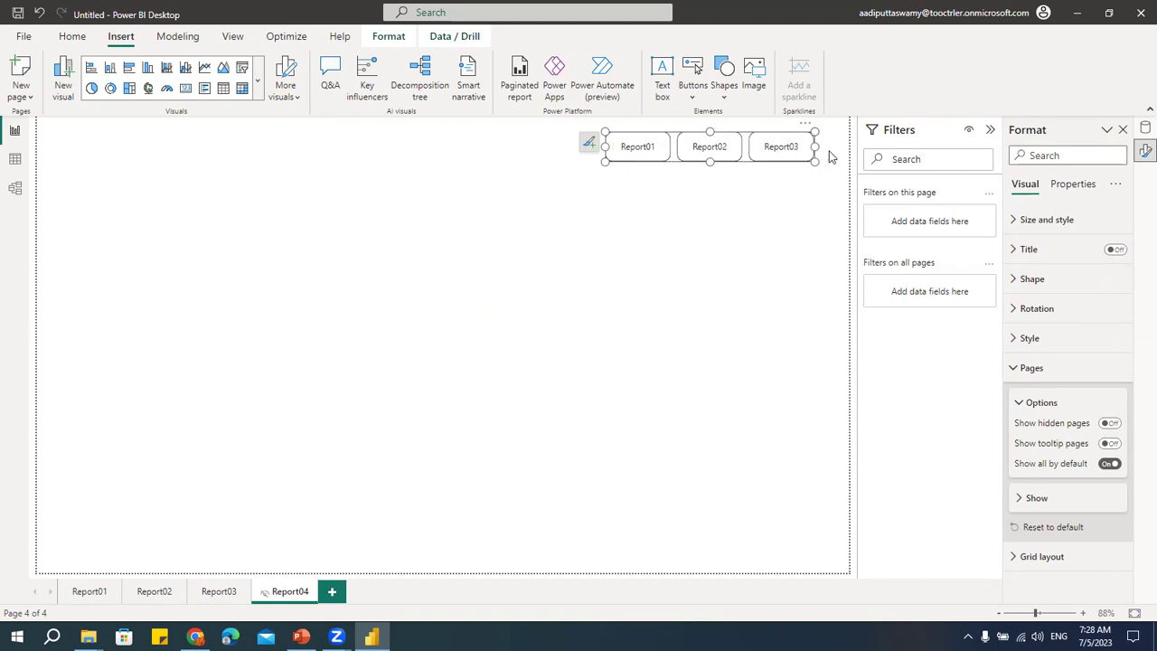
Step: Compare the page navigators on the Report01, Report02, Report03 and Report04 pages for buttons to the hidden page
left_click(100, 597)
left_click(143, 597)
left_click(210, 594)
left_click(288, 593)
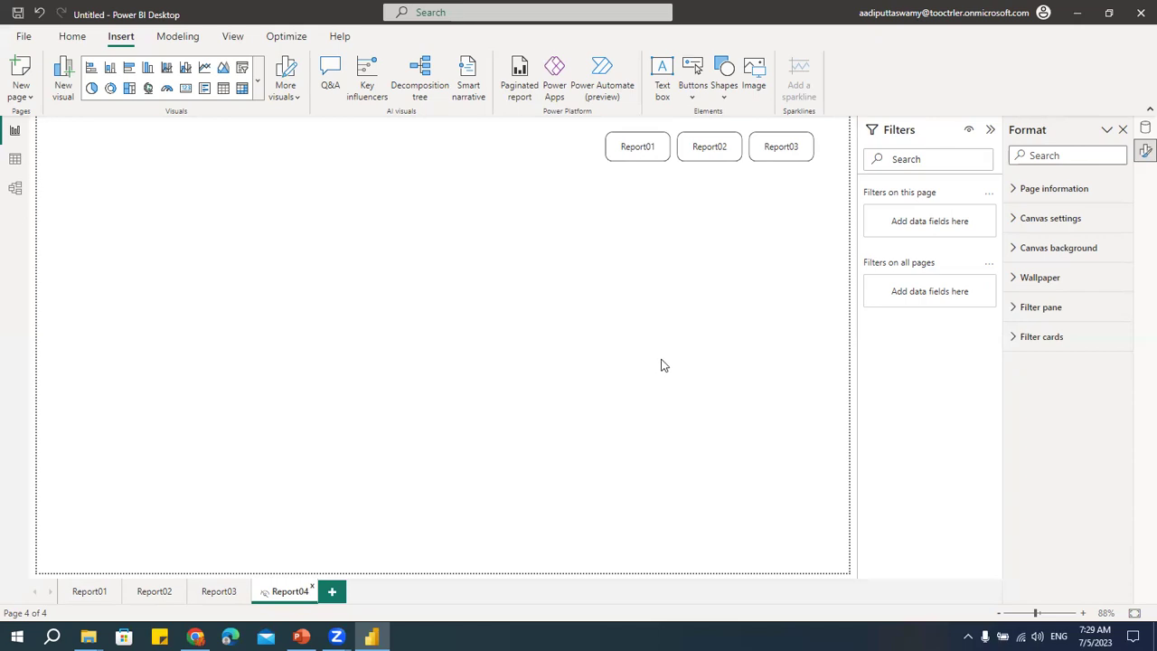
Step: Add a new report page named Report05
left_click(332, 592)
double_click(345, 593)
type("Rep")
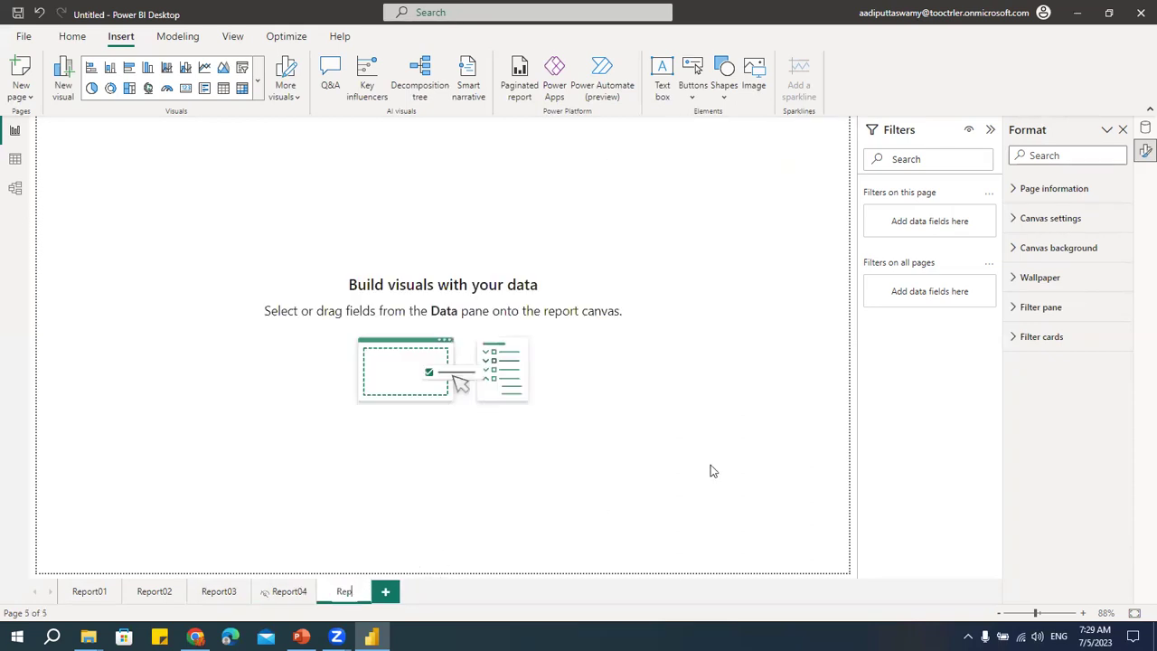
type("ort05")
key("Return")
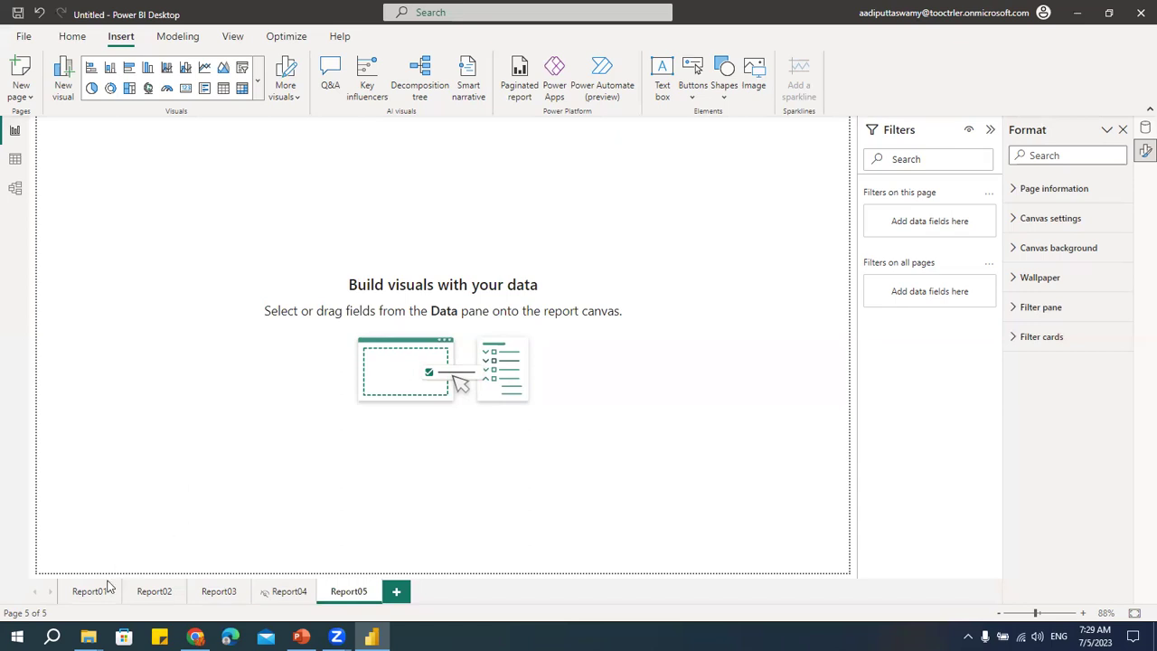
Step: Copy the Sum of Sales by State column chart from Report02 onto Report05, enlarge it slightly and place it lower near the page's middle
left_click(156, 593)
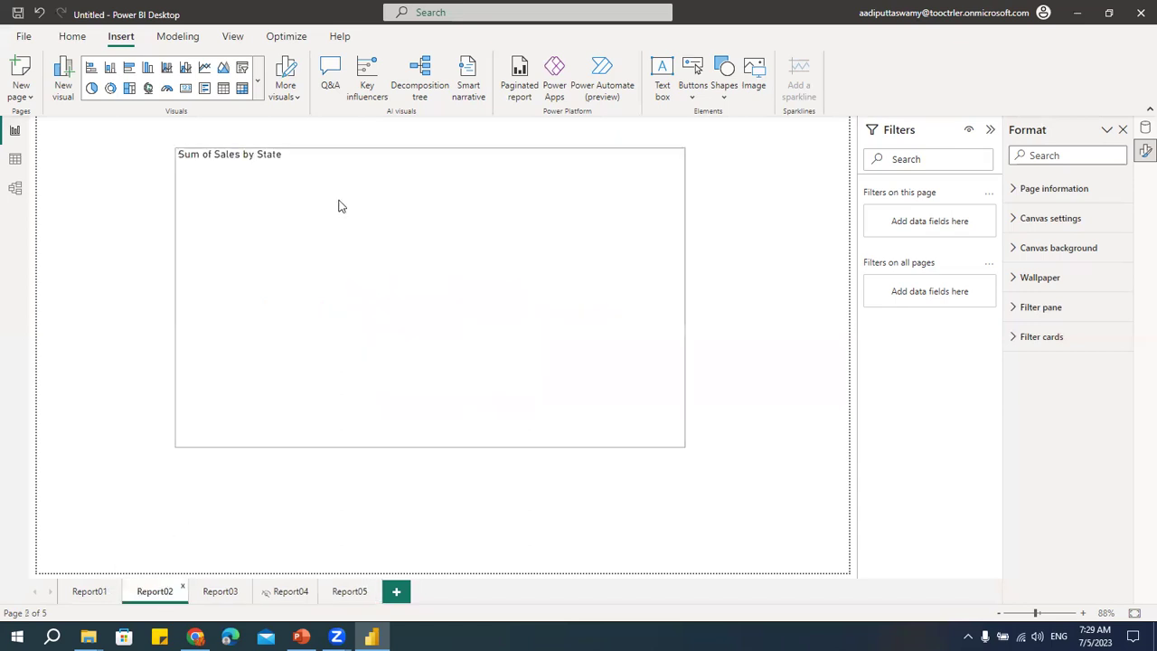
left_click(330, 163)
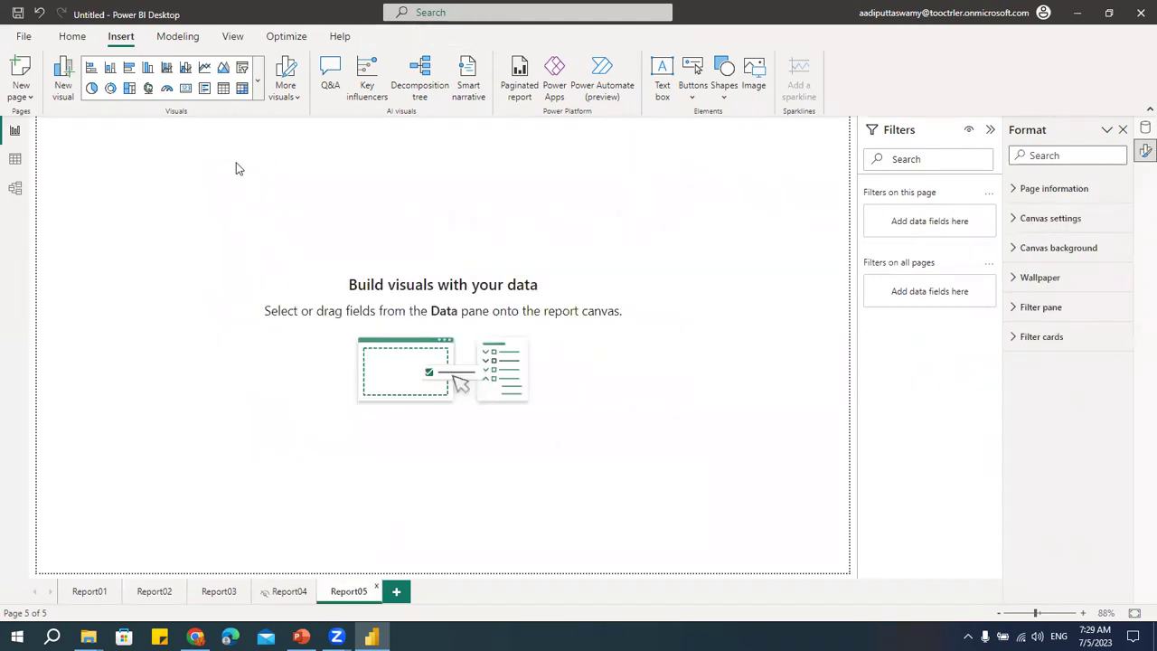
key("ctrl+v")
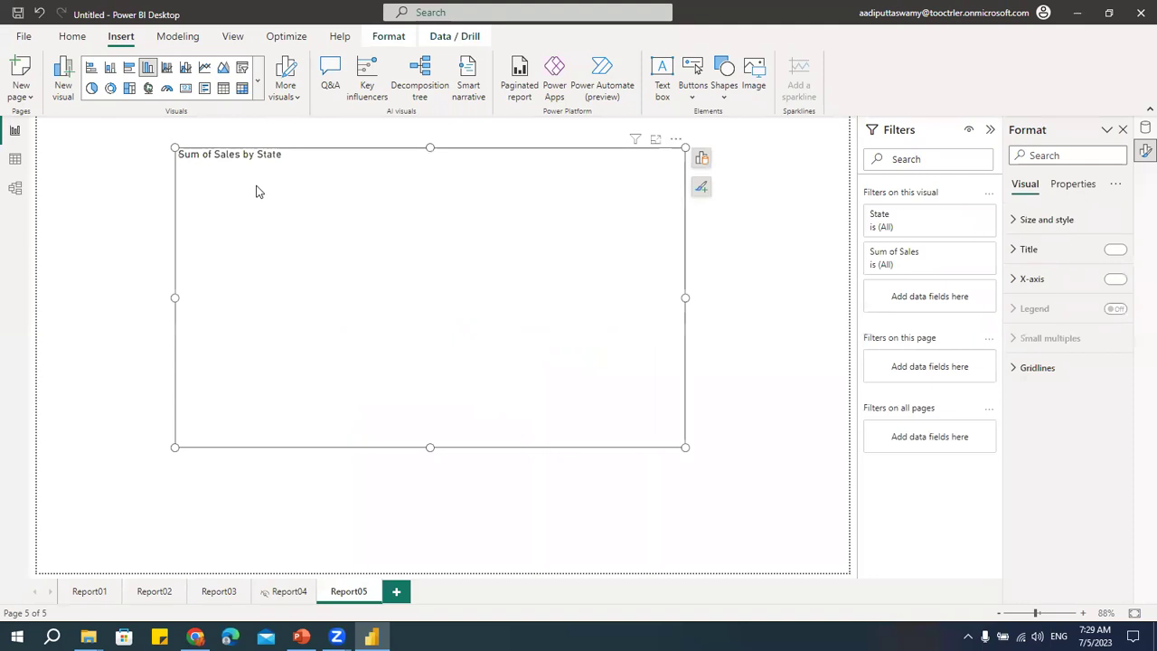
left_click_drag(225, 146, 225, 151)
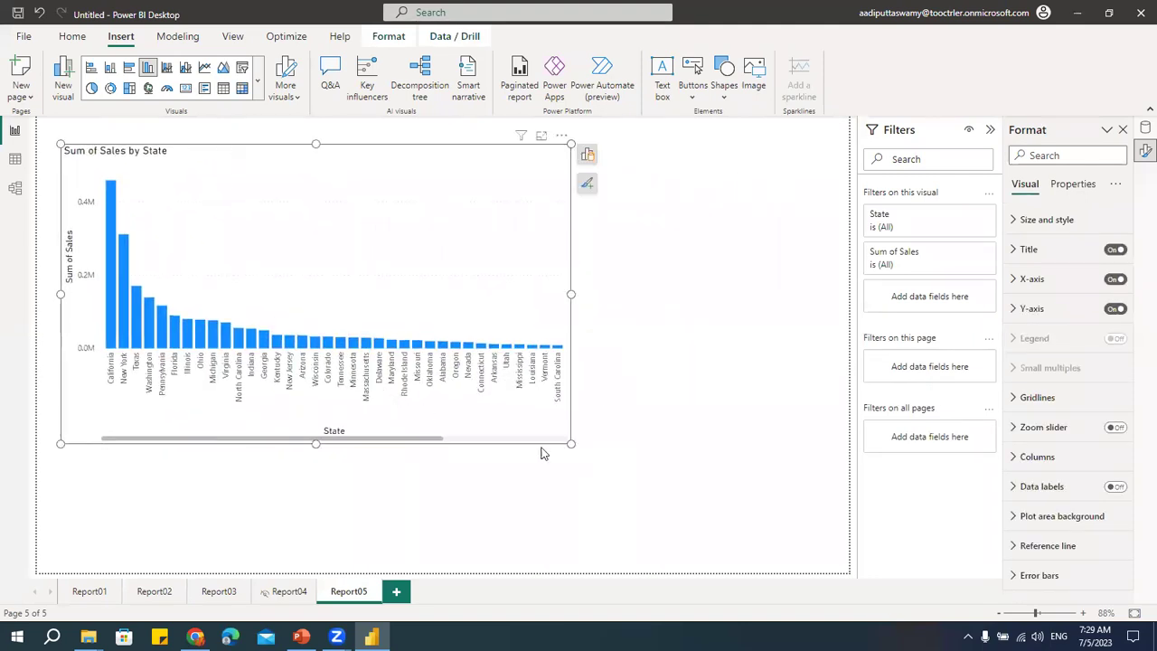
left_click_drag(571, 443, 577, 457)
left_click_drag(372, 155, 518, 224)
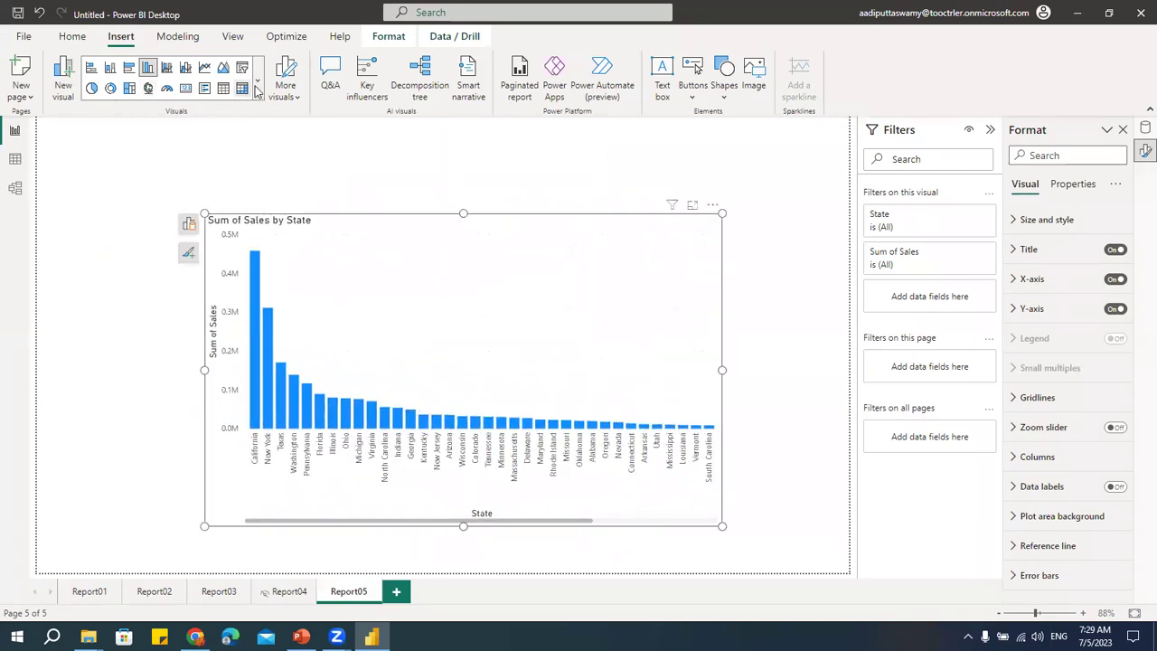
Step: Convert the pasted Sum of Sales by State chart on Report05 into a map visual
left_click(188, 225)
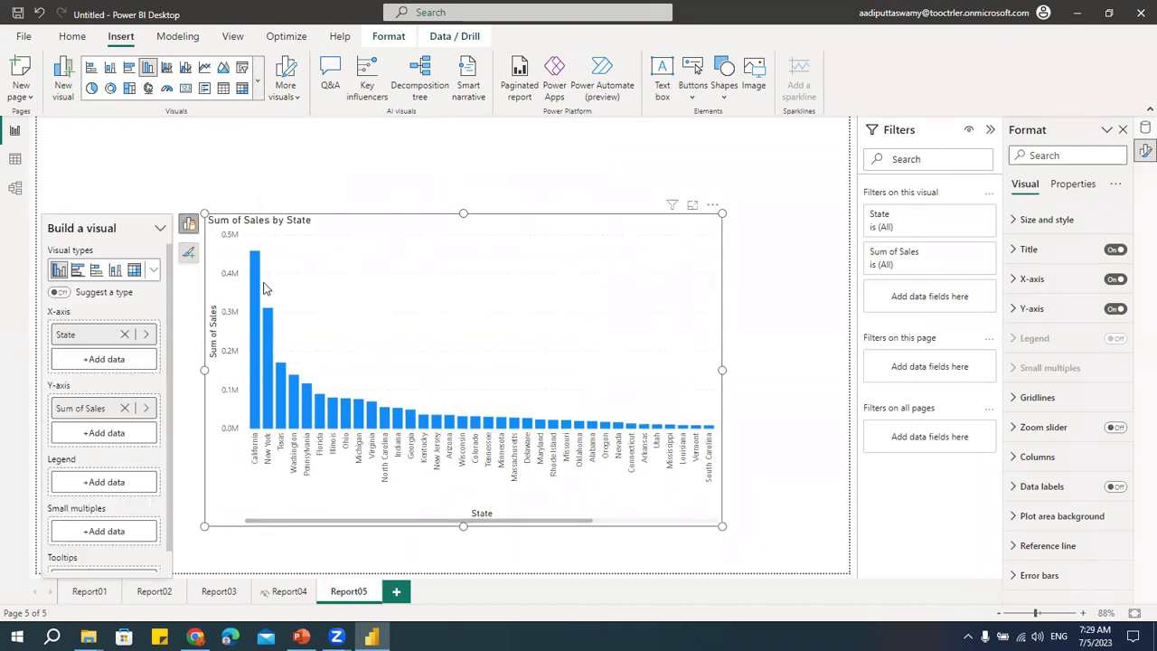
left_click(154, 270)
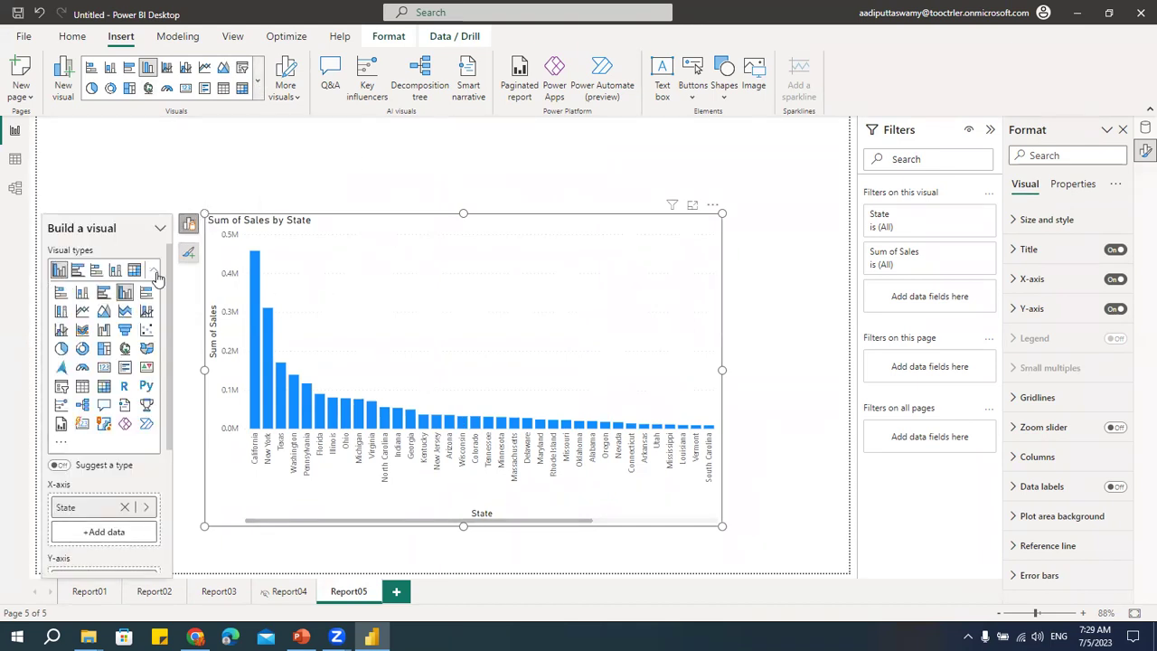
left_click(127, 349)
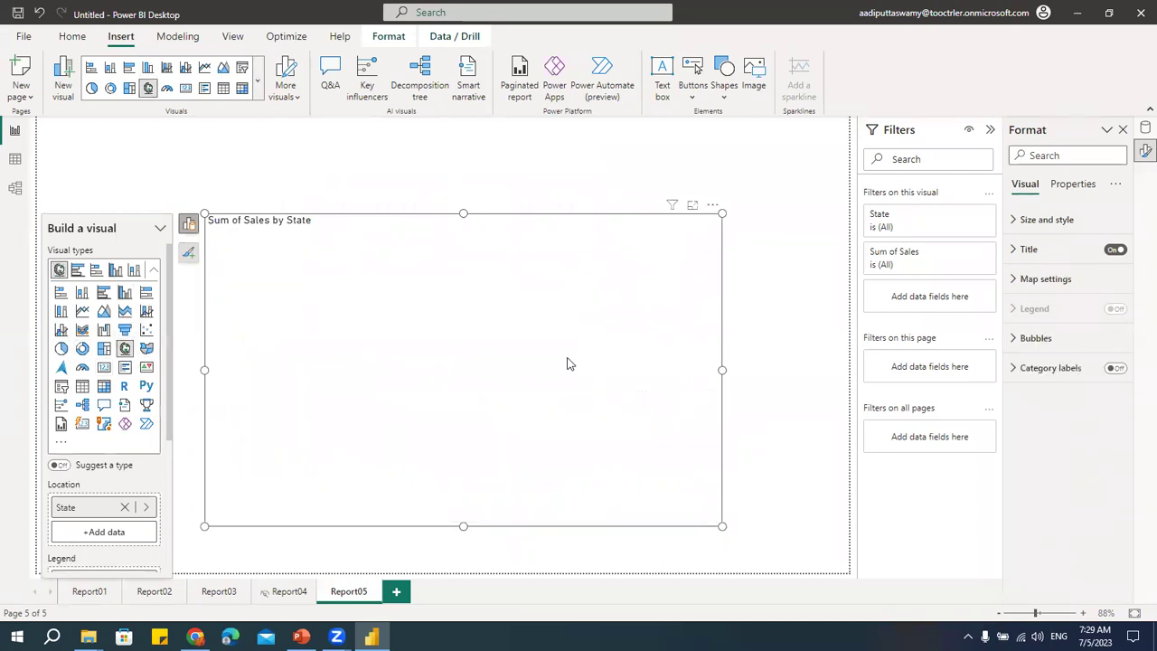
left_click(480, 181)
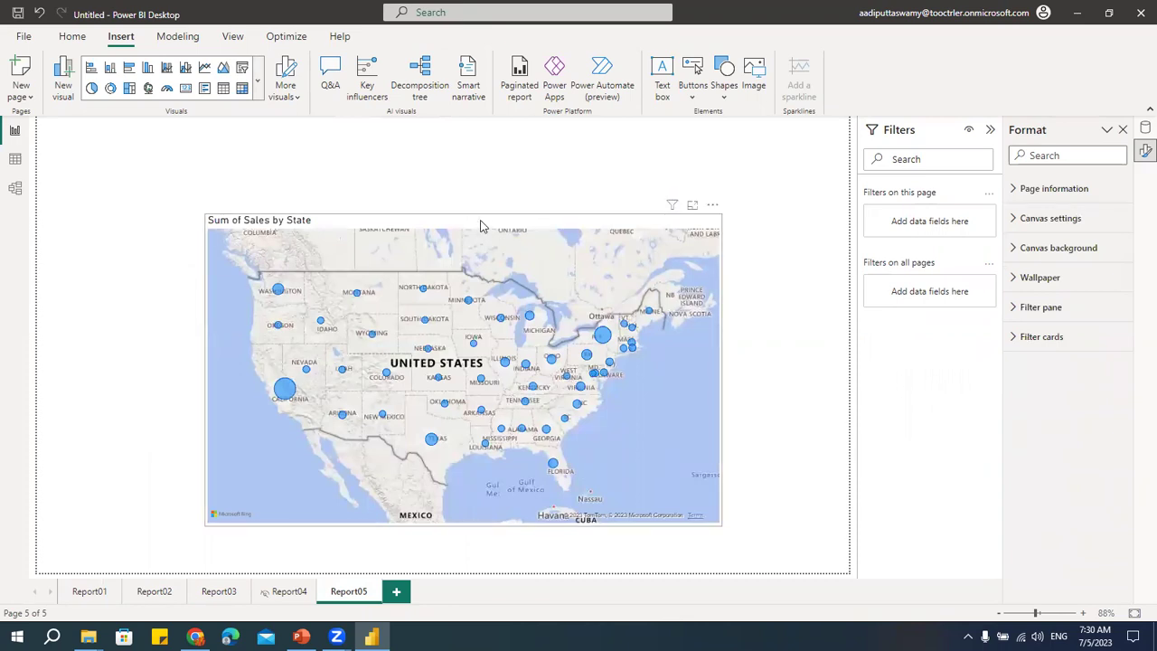
left_click(480, 226)
left_click(455, 166)
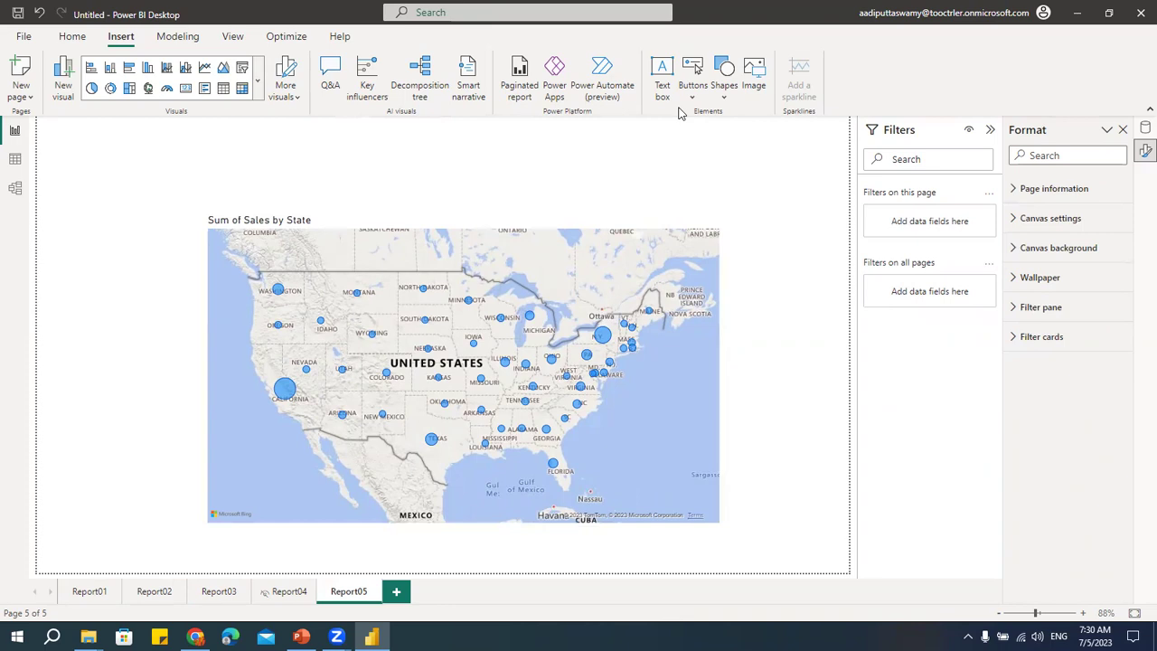
Step: Insert a table visual with the State field on Report05 and convert it to a matrix
left_click(222, 89)
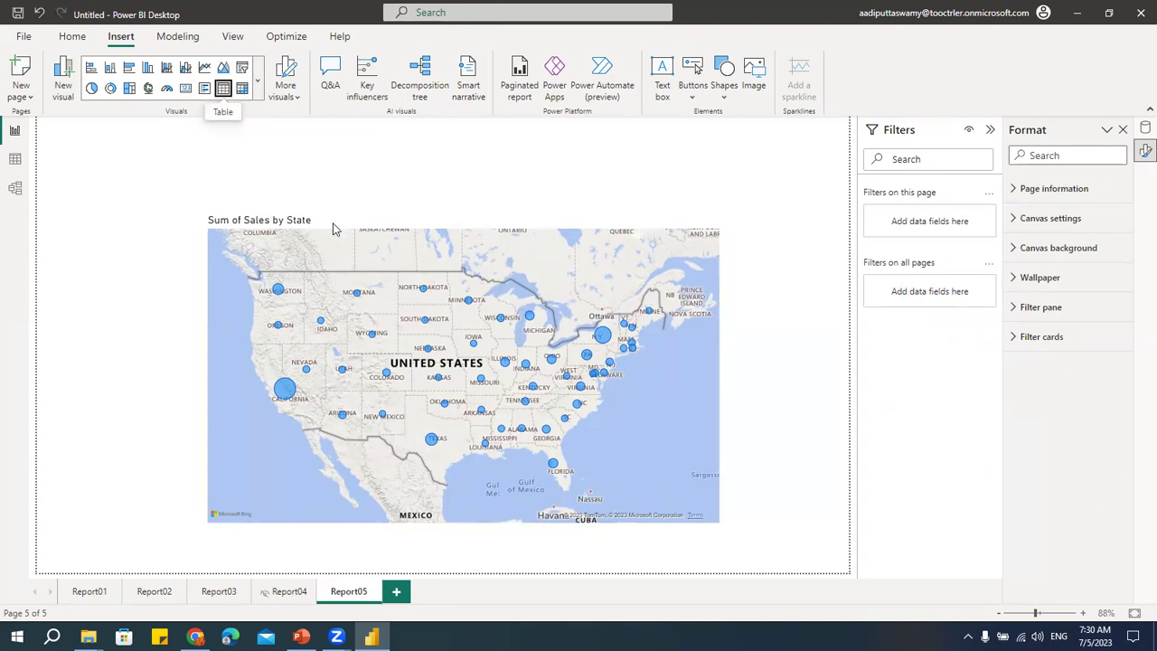
left_click(421, 260)
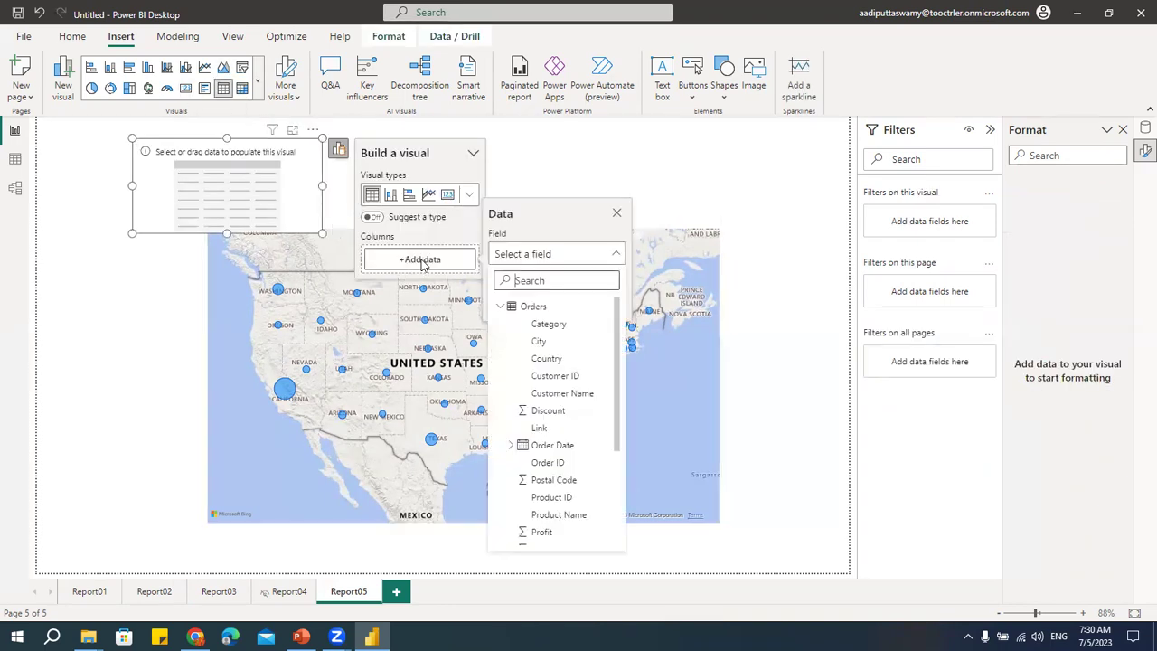
scroll(555, 444, "down", 3)
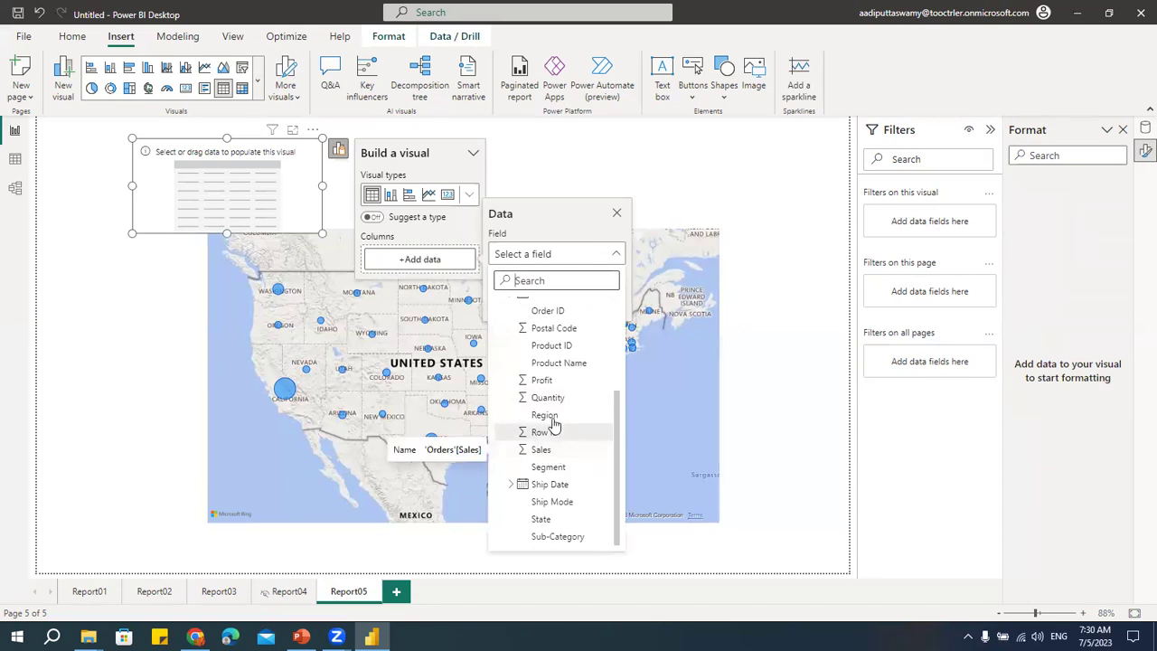
left_click(543, 519)
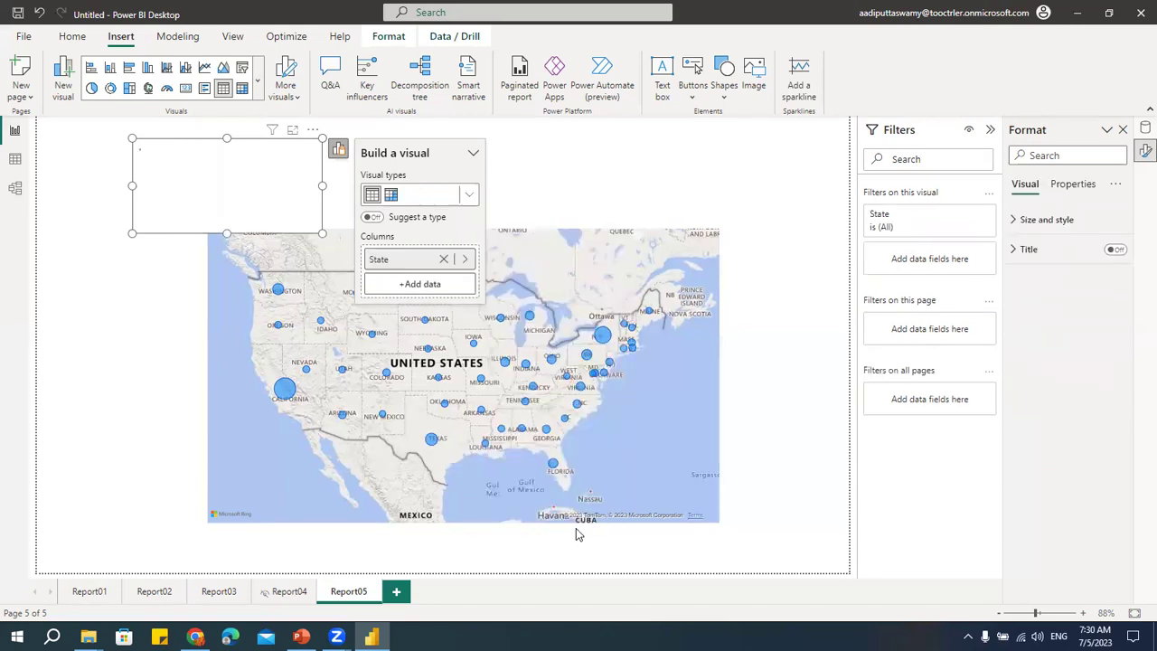
left_click(242, 91)
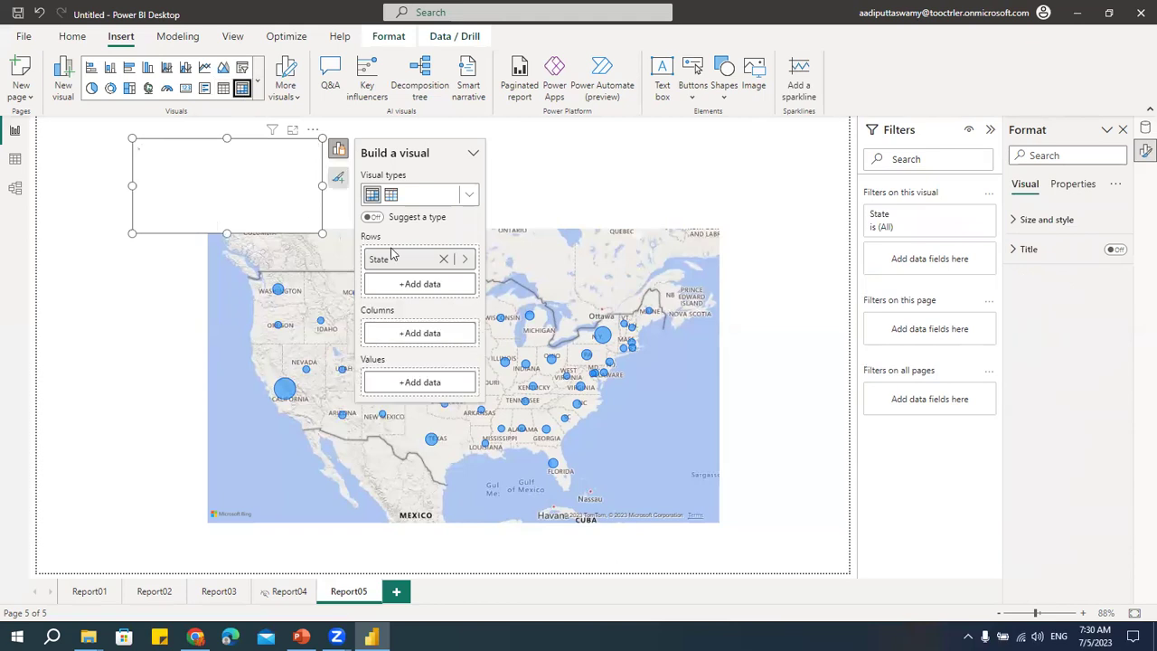
Step: Add Ship Mode to the matrix's columns and Sales to its values
left_click(421, 333)
scroll(595, 273, "down", 3)
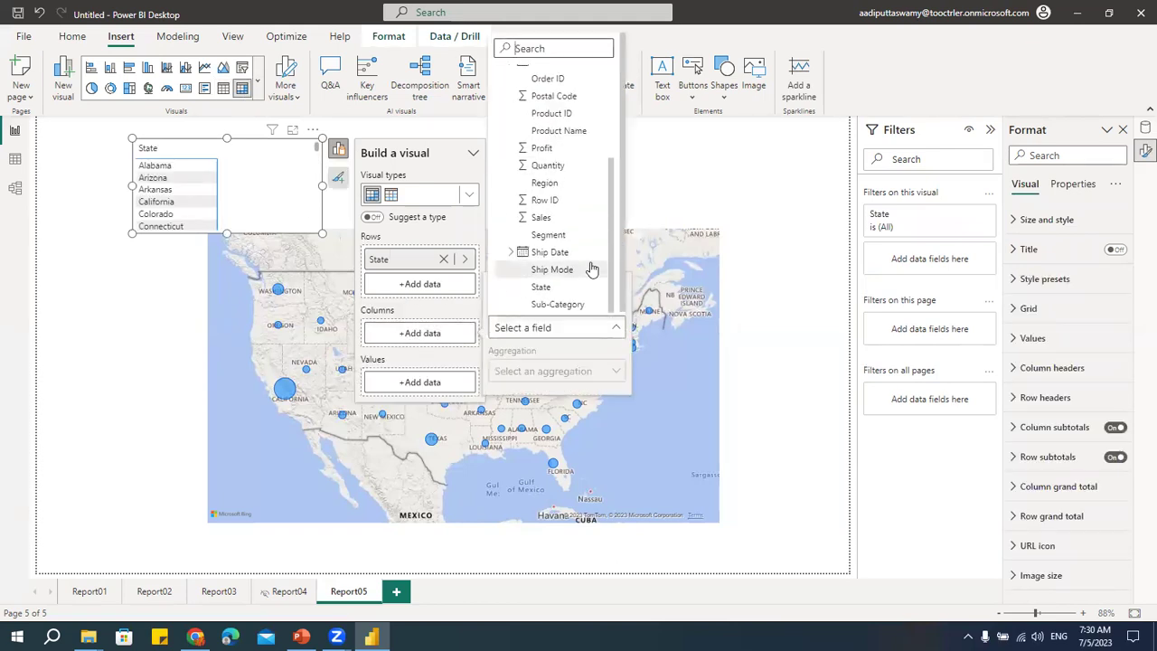
left_click(576, 275)
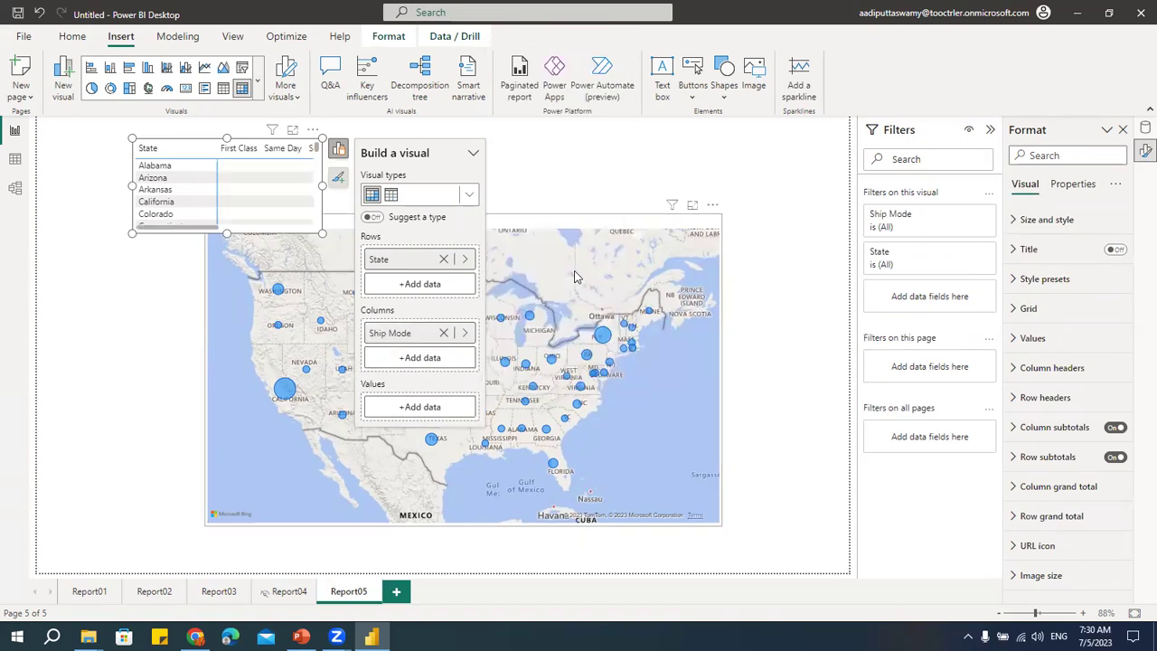
left_click(418, 407)
scroll(578, 308, "down", 5)
left_click(578, 287)
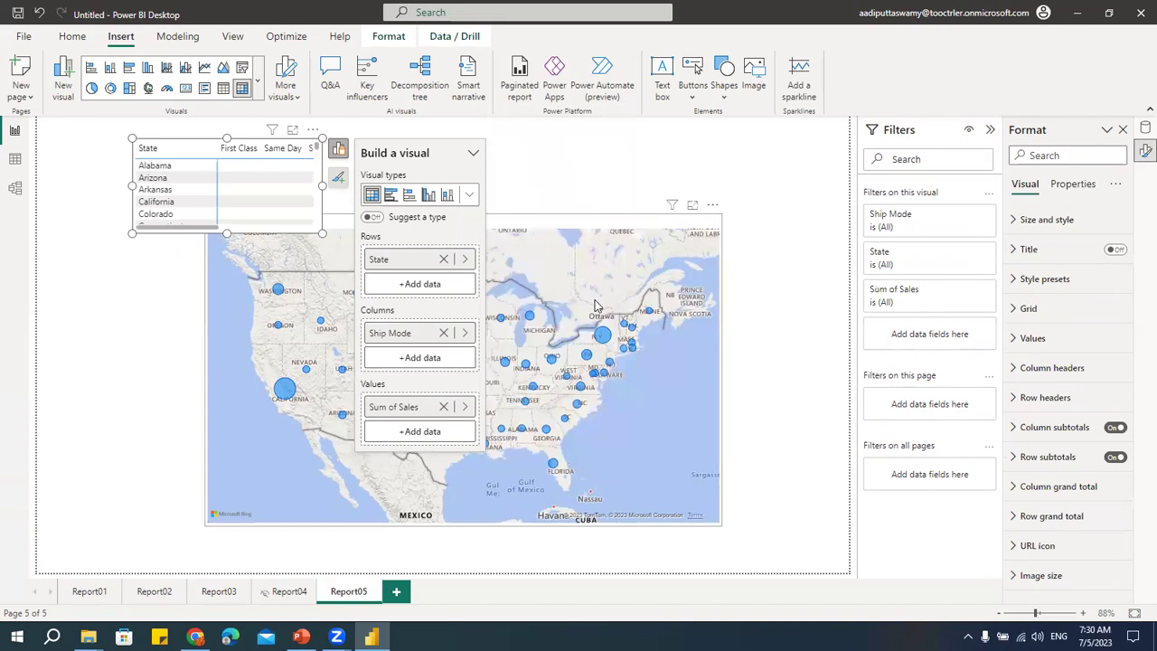
Step: Place the matrix over the Sum of Sales by State map and enlarge it to cover most of the map
left_click(562, 155)
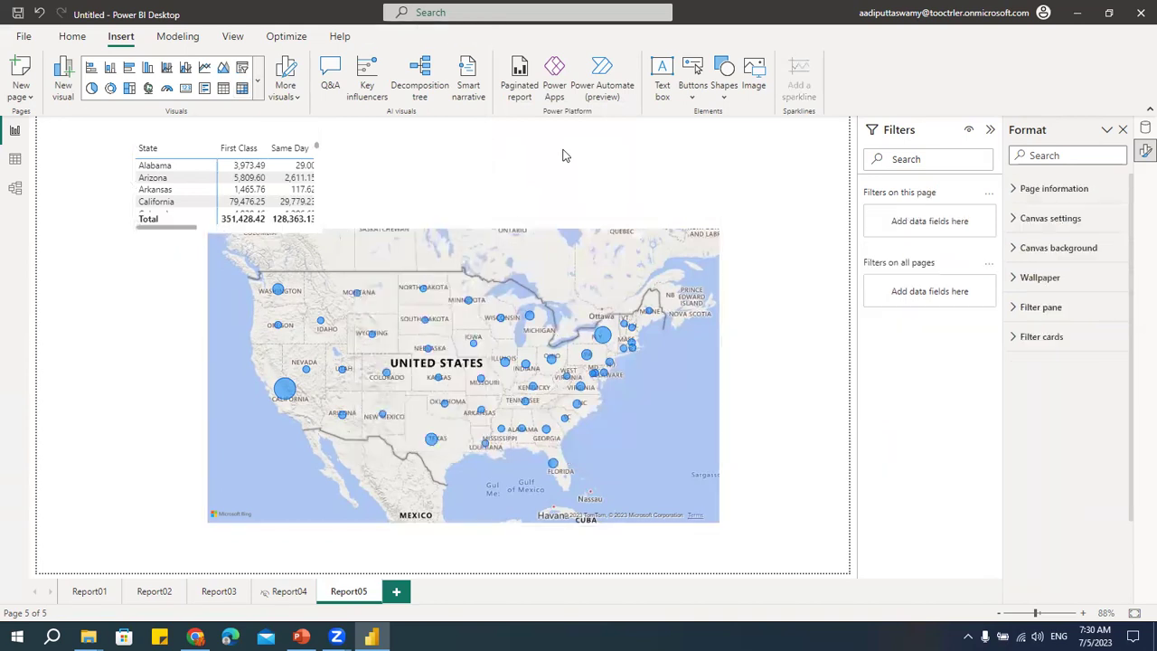
left_click_drag(307, 139, 414, 228)
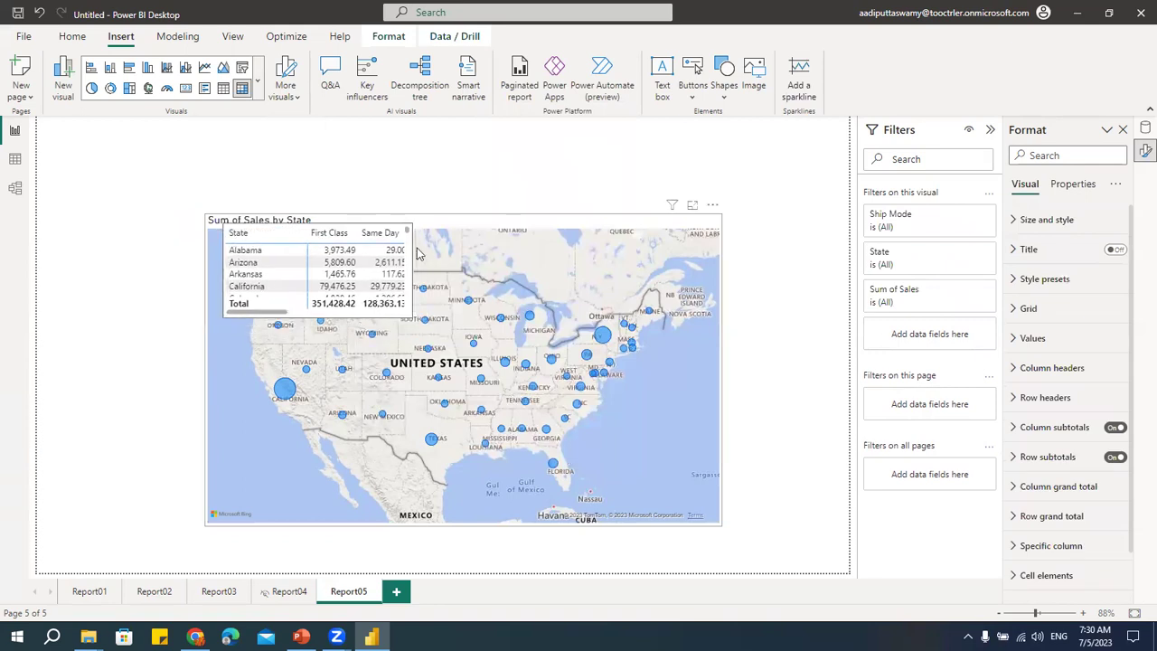
left_click_drag(426, 333, 707, 526)
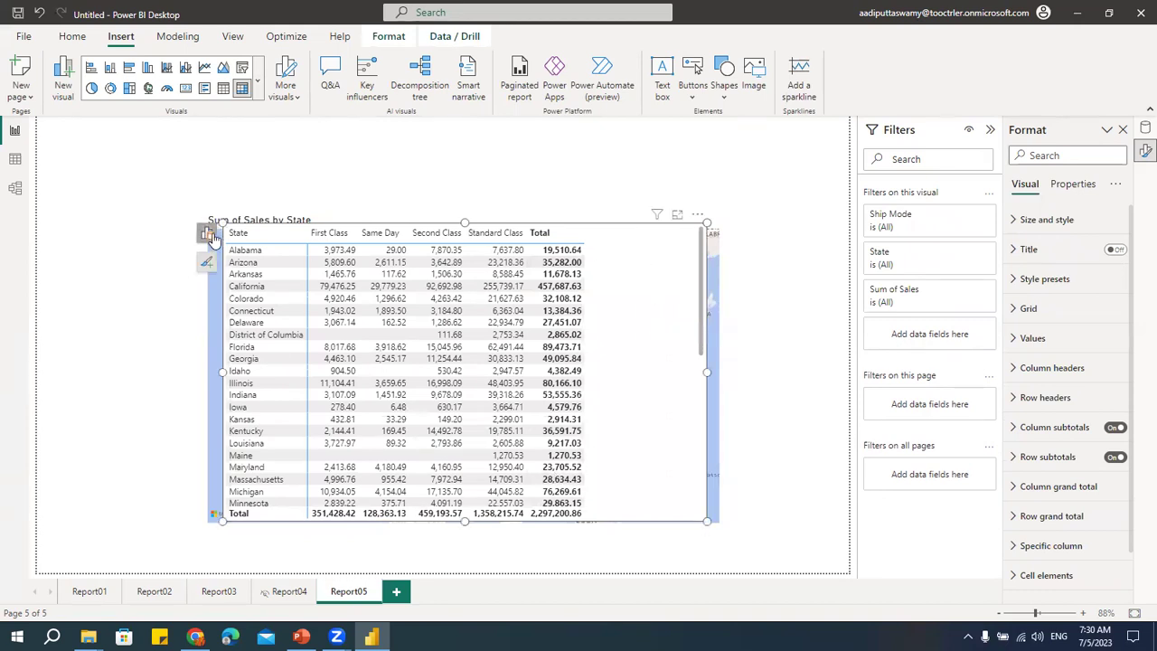
Step: Replace Ship Mode with Sub-Category as the matrix's column field
left_click(208, 235)
left_click(106, 421)
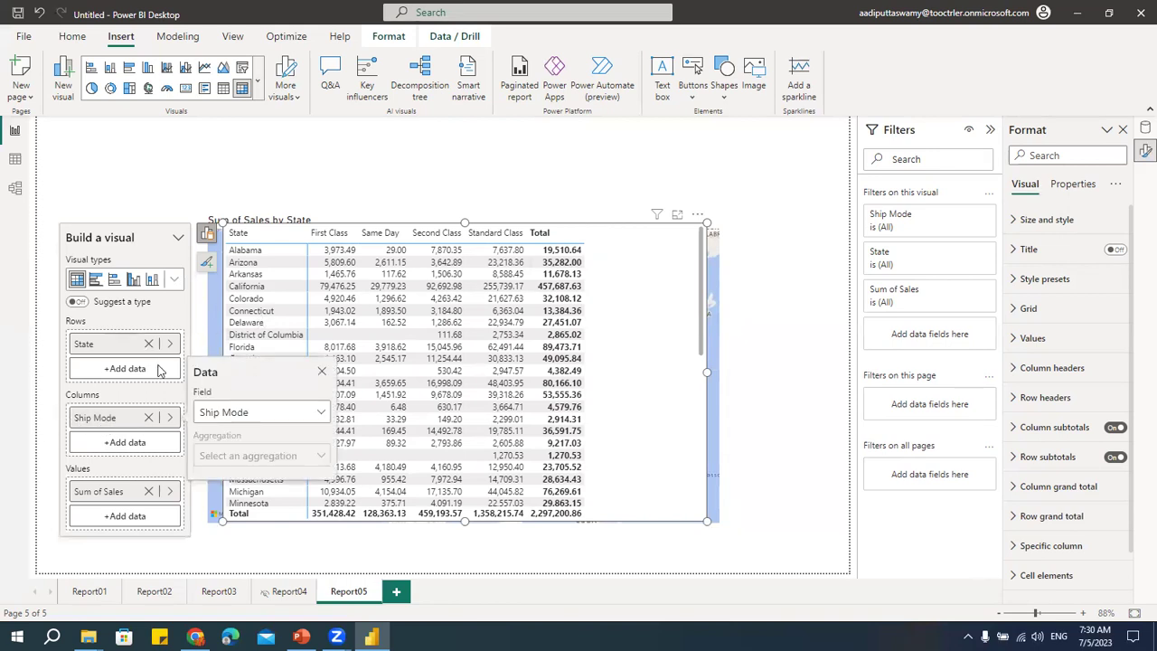
left_click(249, 412)
scroll(274, 373, "down", 3)
left_click(267, 390)
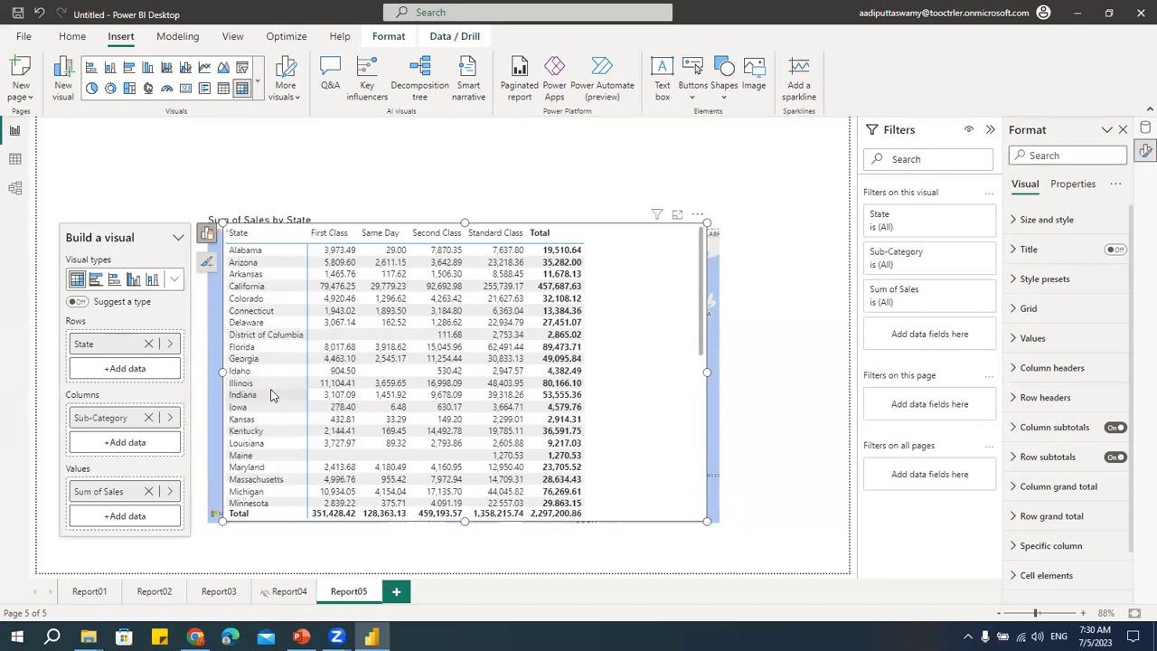
left_click(764, 201)
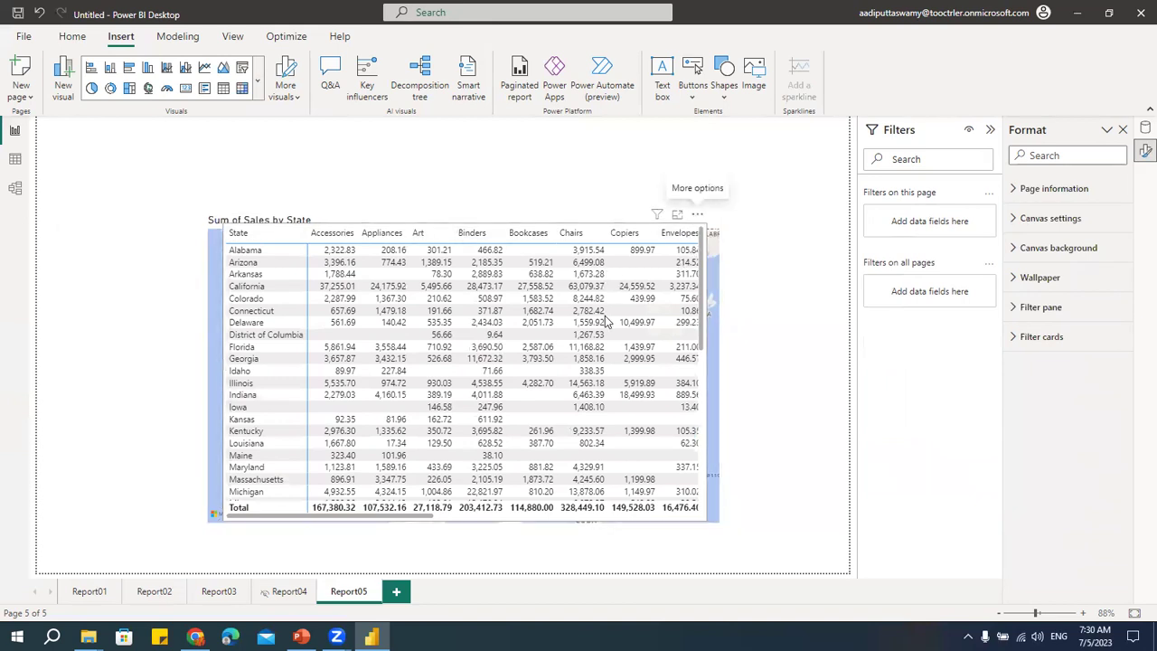
Step: Reposition the matrix so it overlaps the lower part of the map, with their right edges aligned
left_click_drag(608, 321, 518, 374)
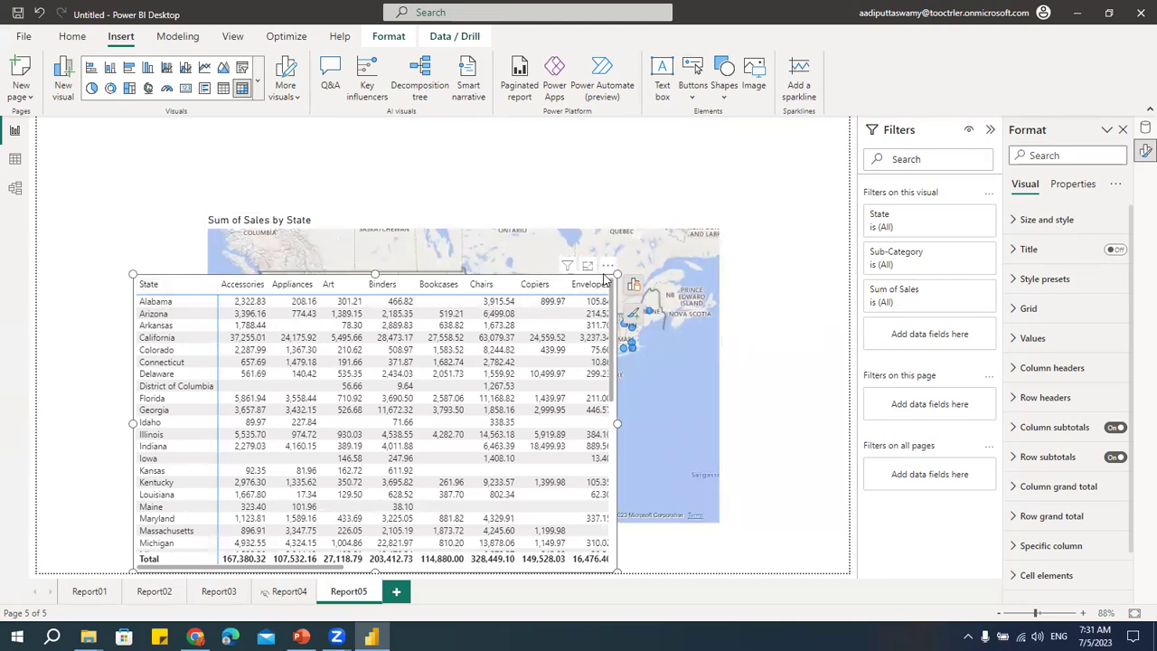
left_click_drag(605, 277, 719, 237)
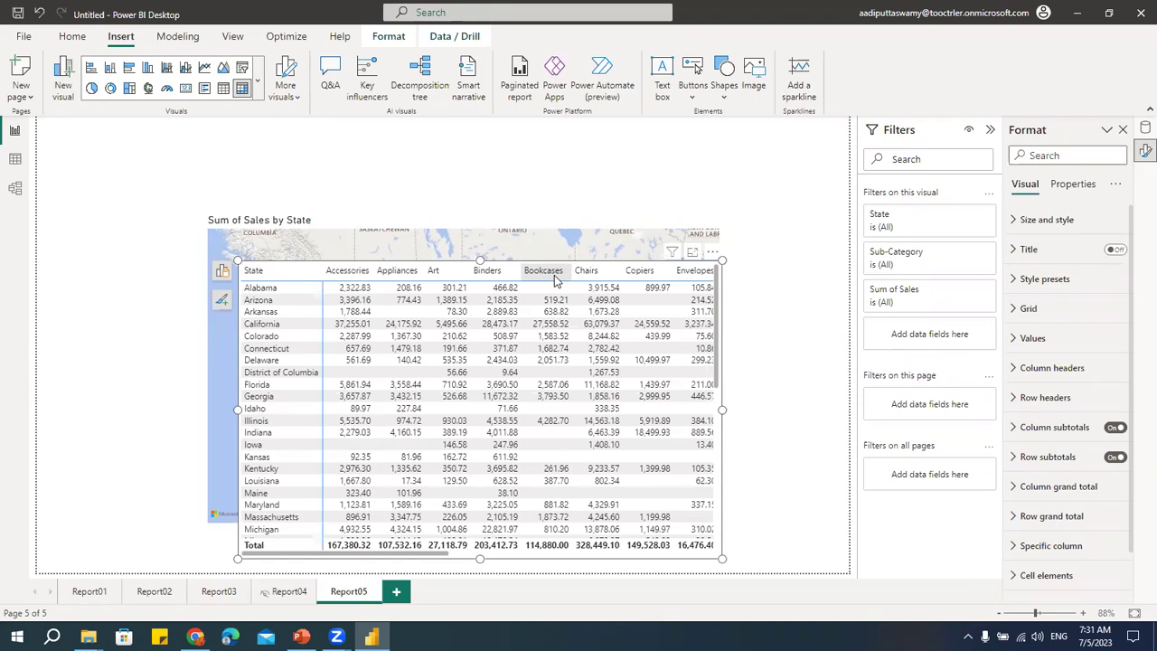
left_click(641, 170)
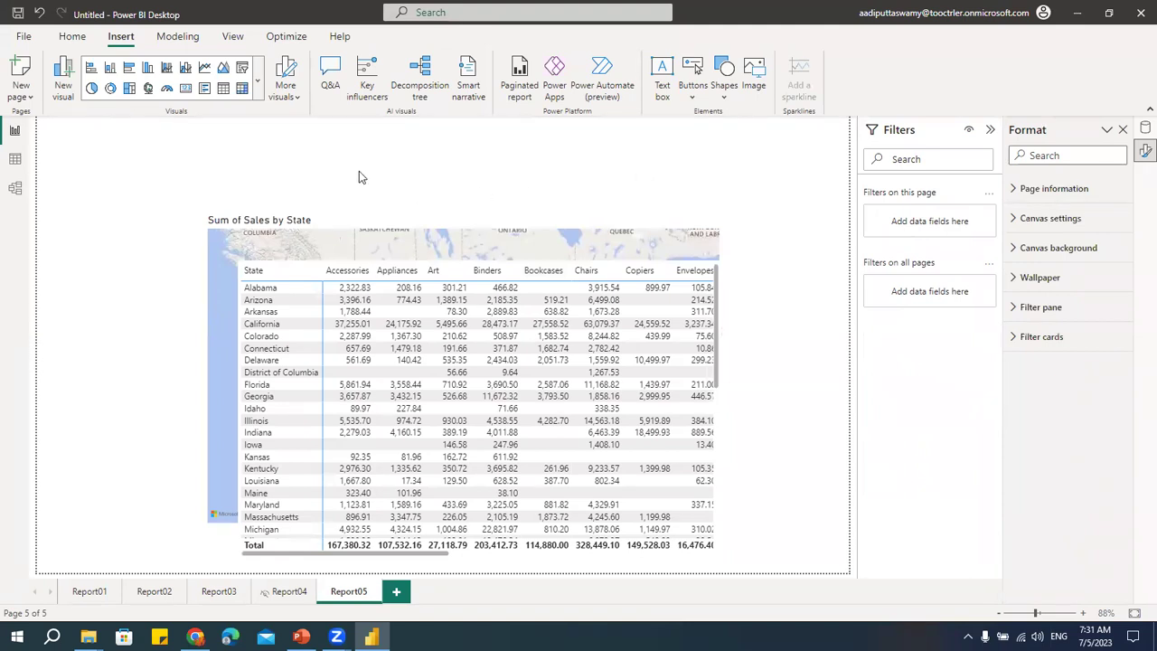
Step: Close the Format pane and open the Selection and Bookmarks panes, leaving the Selection pane's layer order in view
left_click(232, 36)
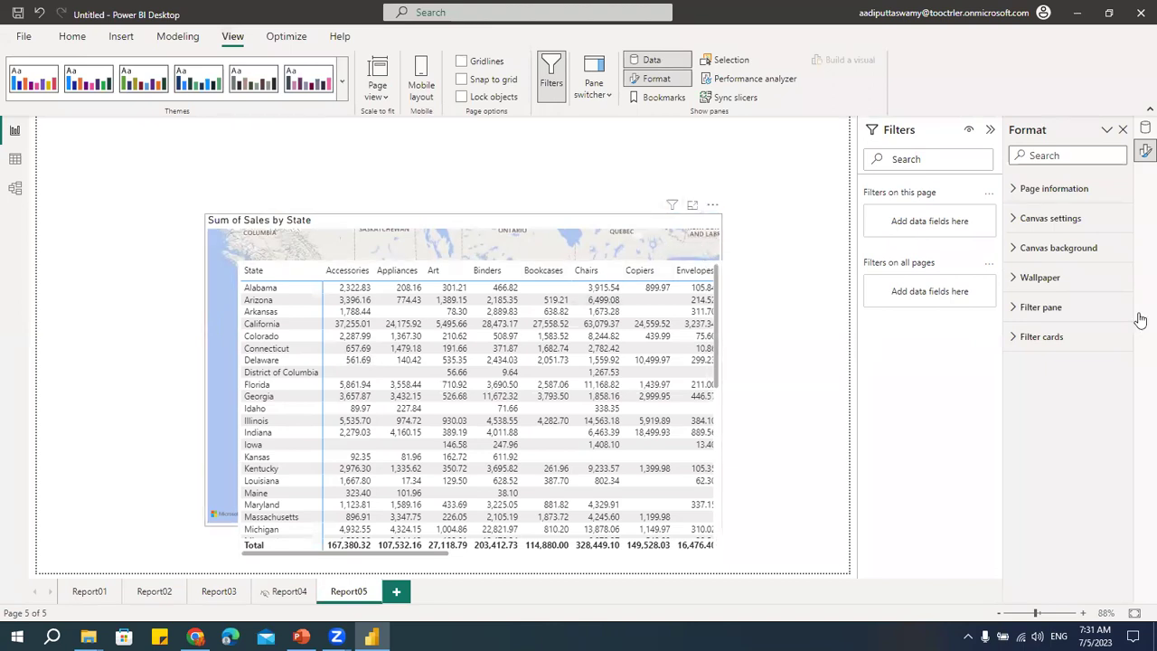
left_click(1123, 129)
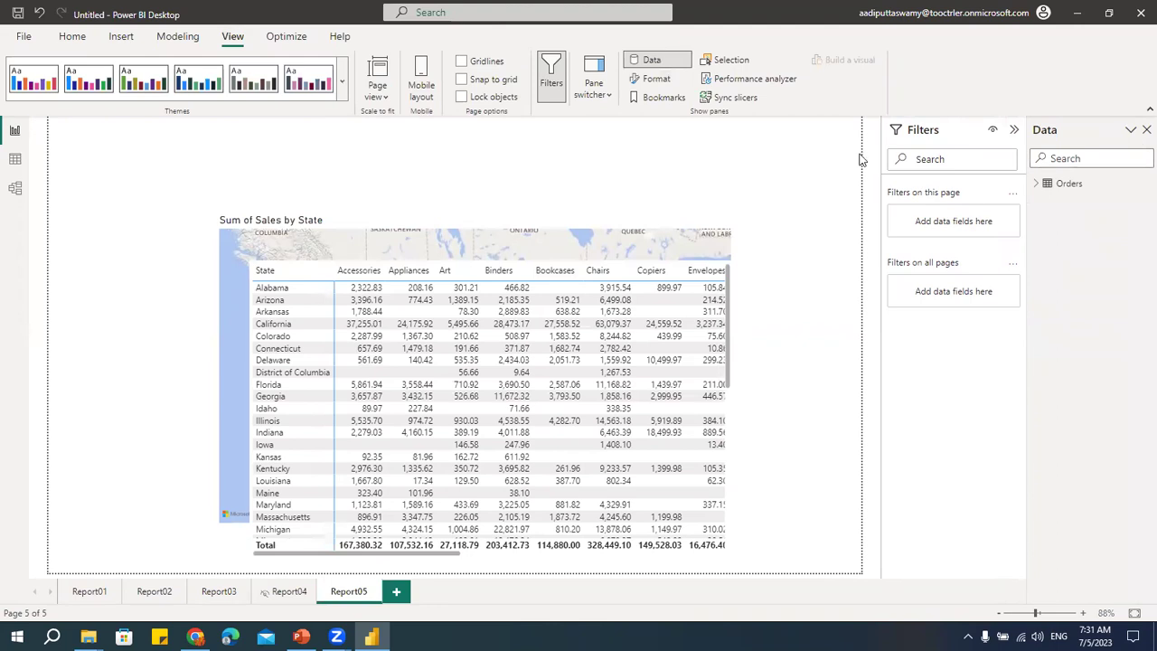
left_click(728, 63)
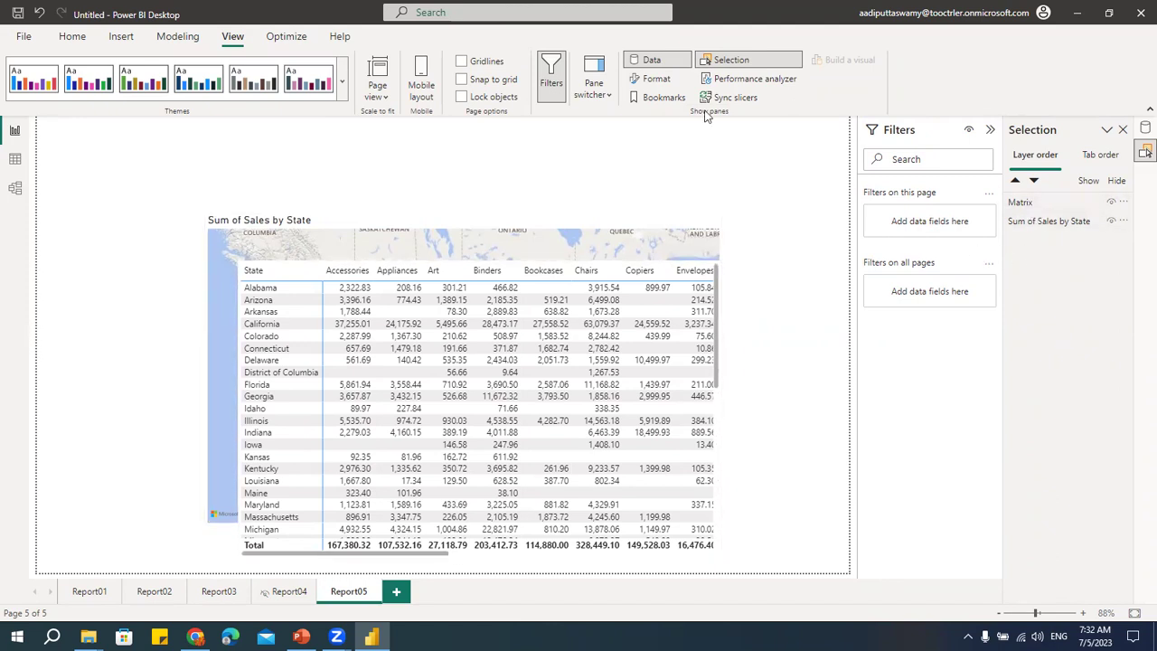
left_click(661, 101)
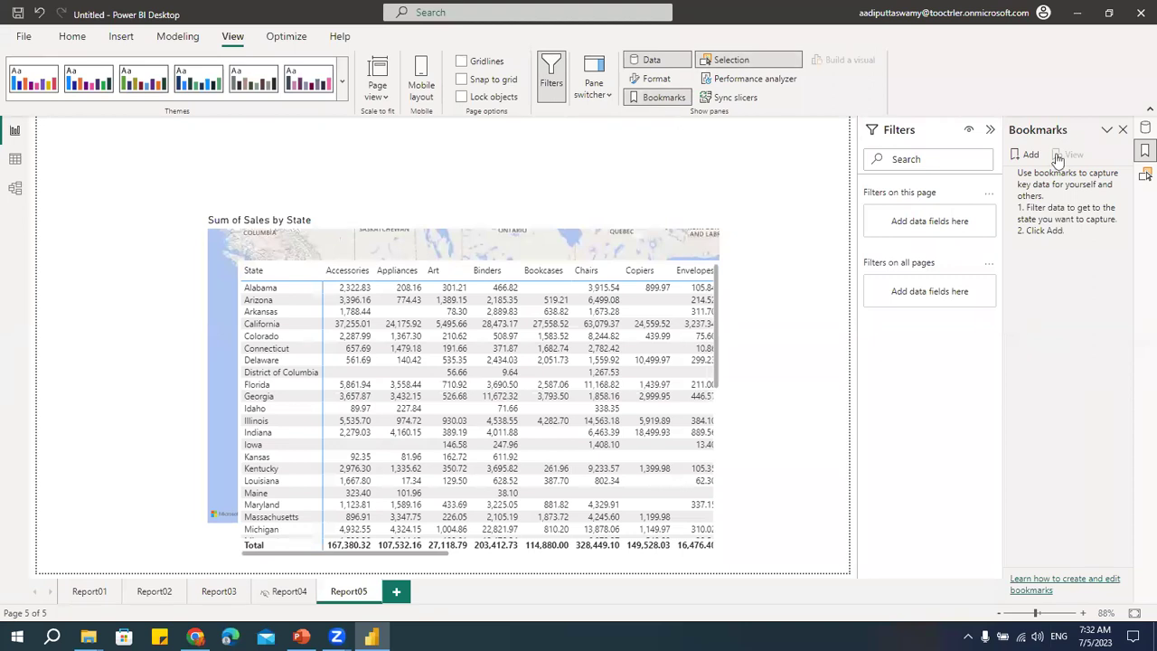
left_click(1144, 175)
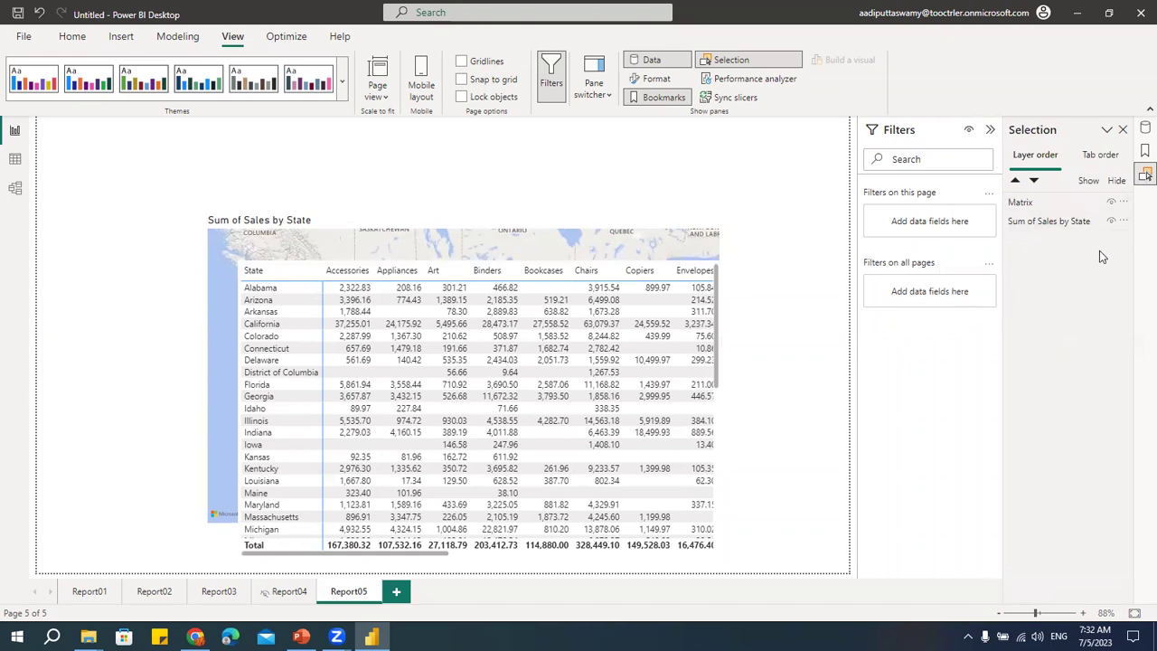
Step: Move the matrix up and left so it exactly covers the Sum of Sales by State map
mouse_move(723, 278)
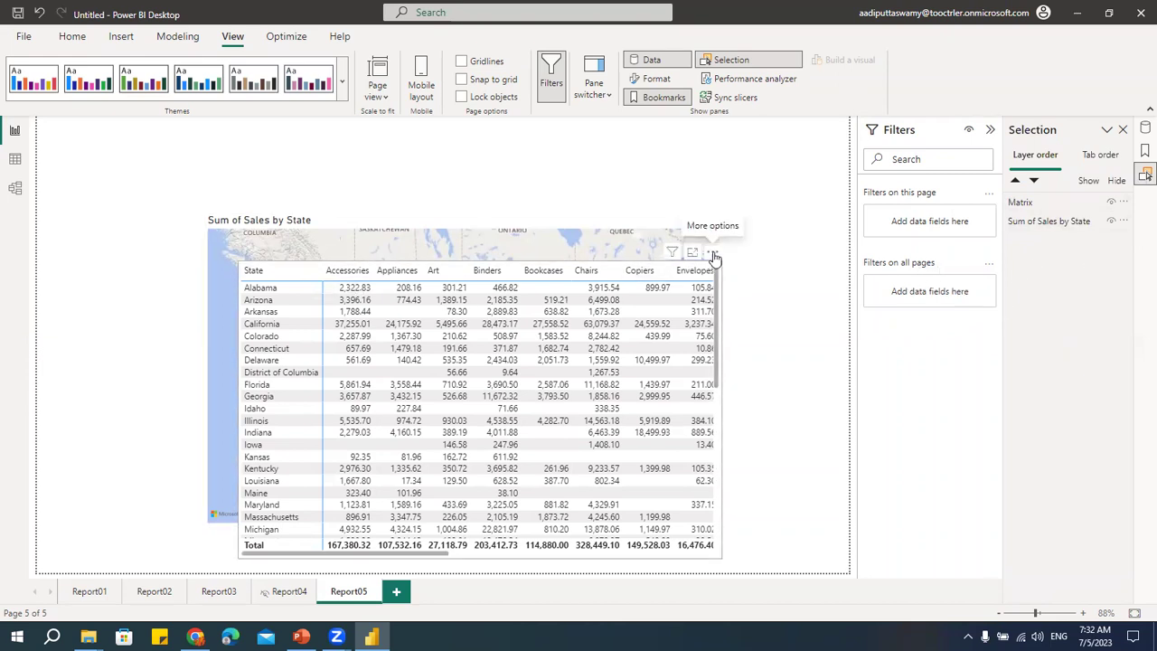
left_click_drag(715, 257, 685, 213)
left_click_drag(690, 512, 777, 531)
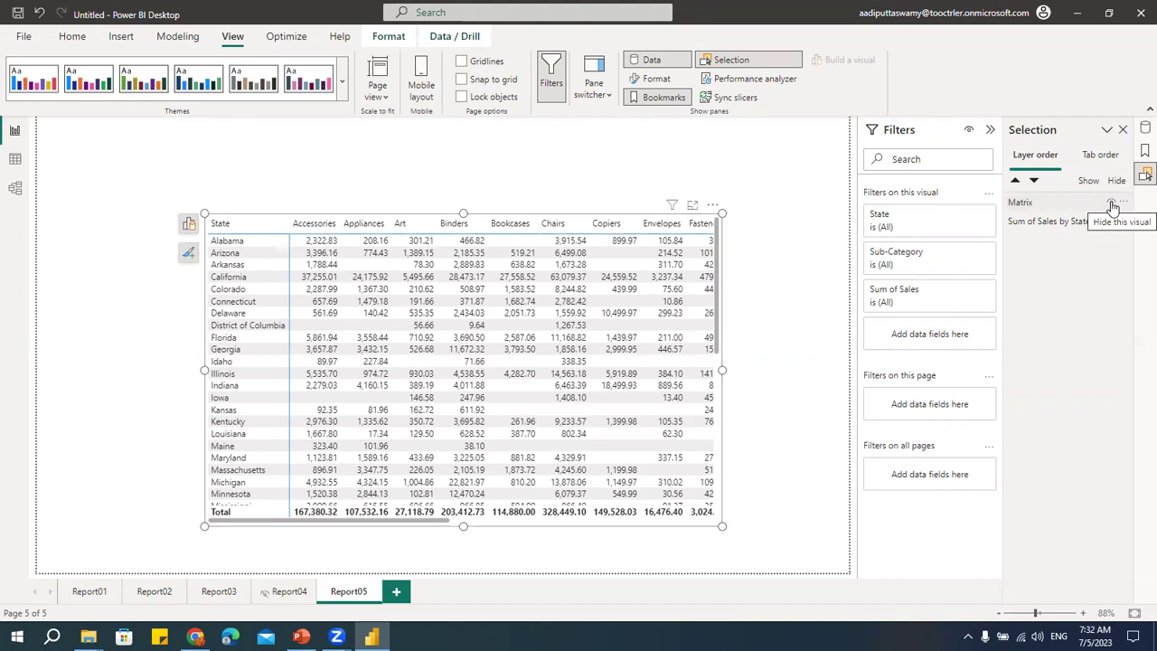
Step: Hide the matrix and save the map-only view as a bookmark named bkMap
left_click_drag(1004, 297, 945, 298)
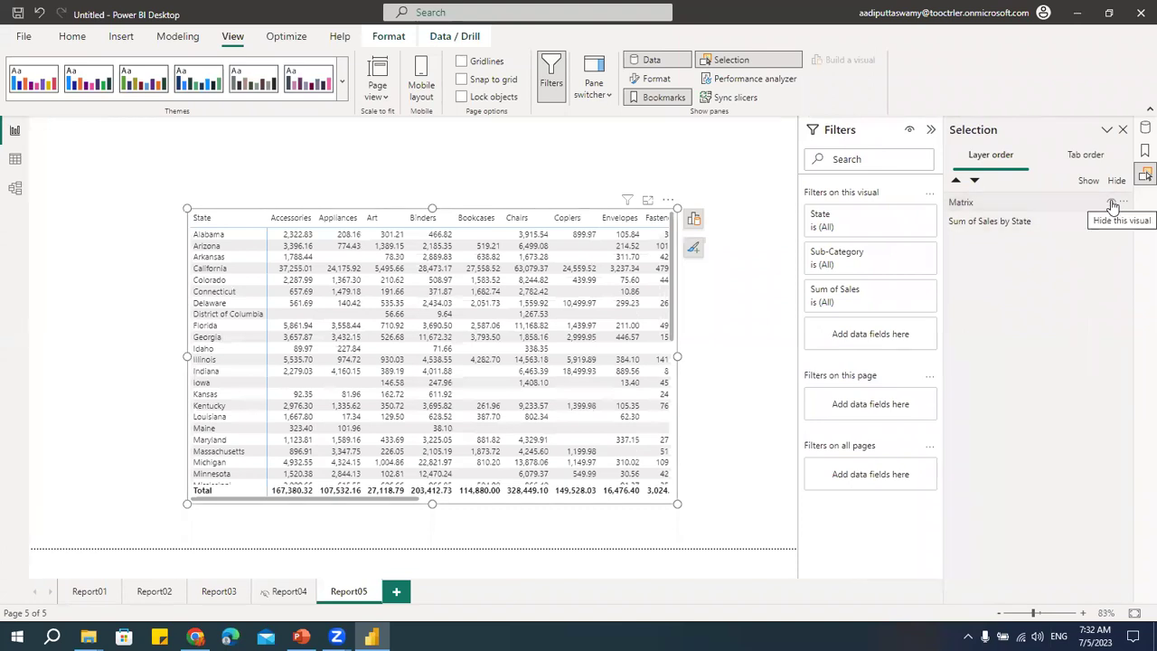
left_click(1112, 203)
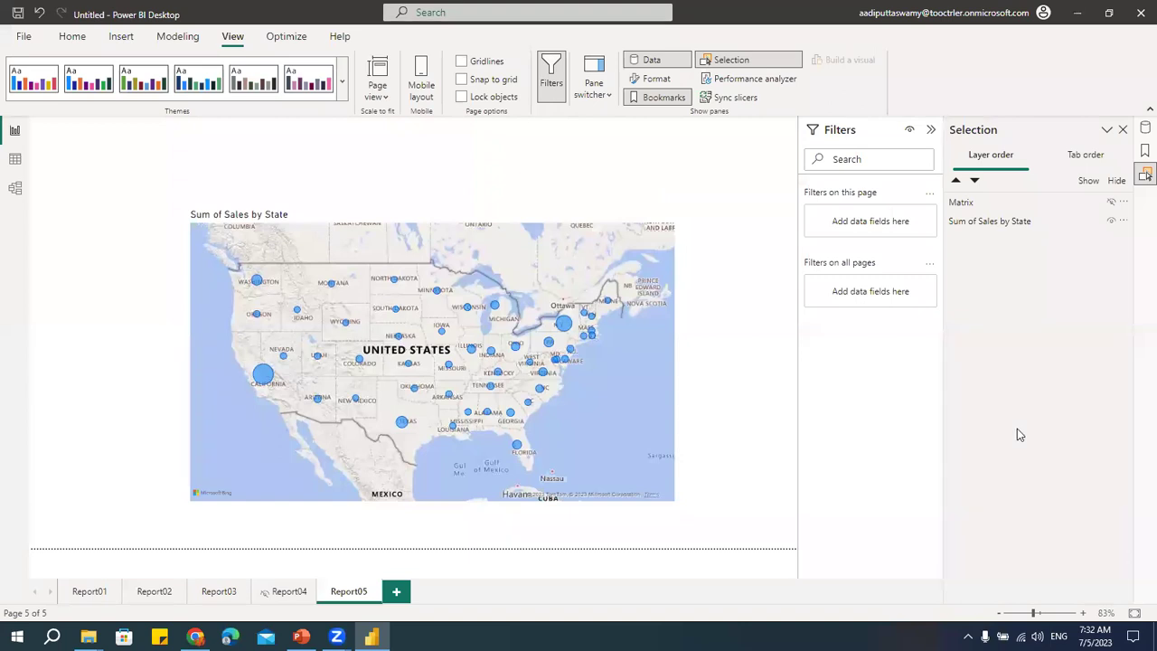
left_click(1143, 151)
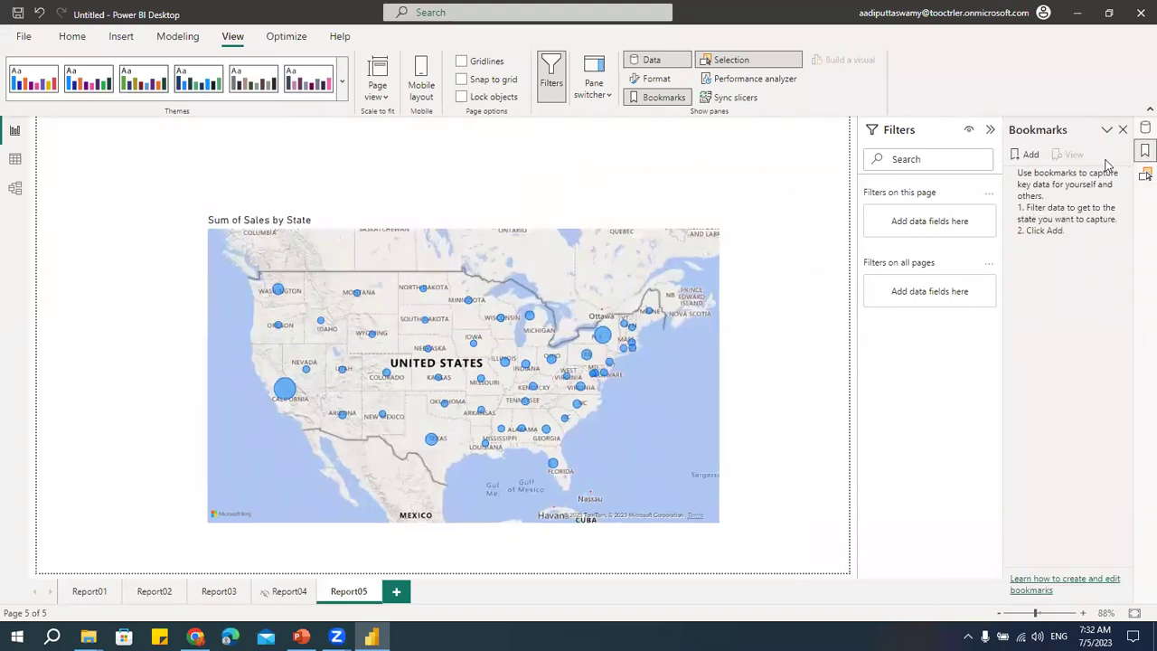
left_click(1029, 155)
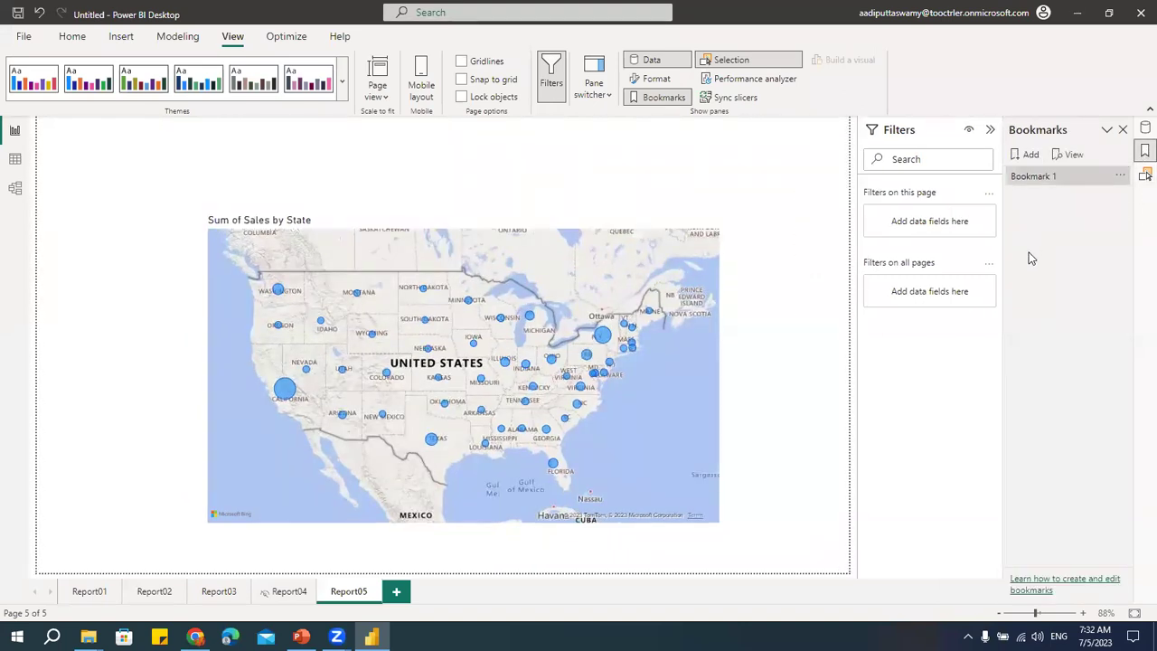
double_click(1051, 175)
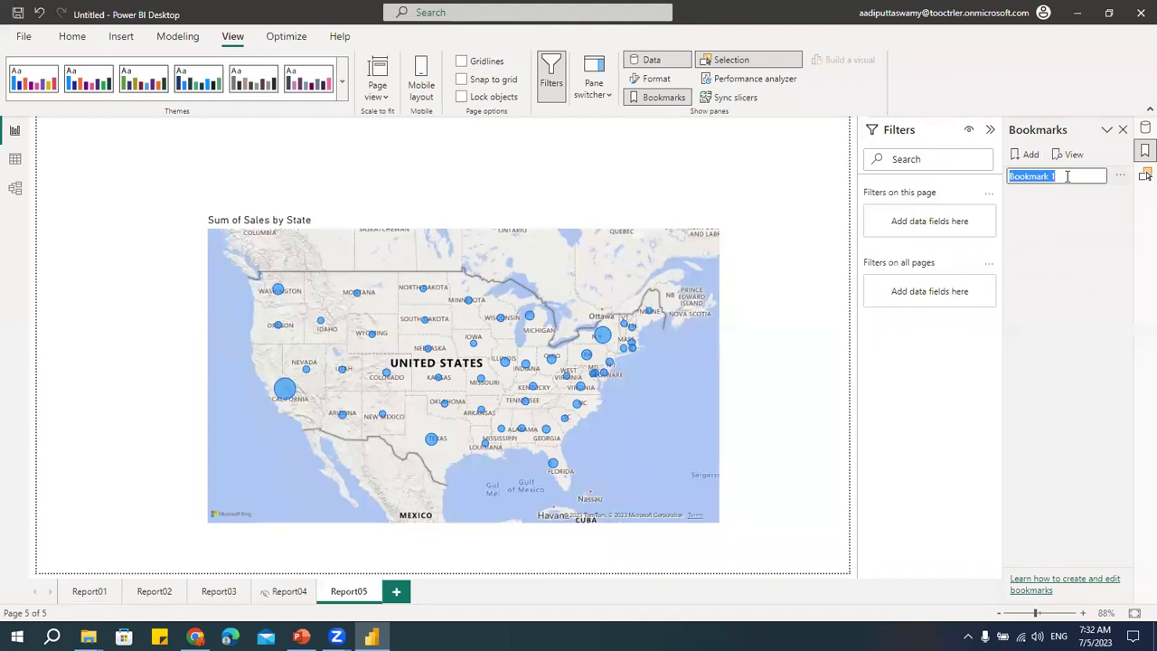
type("bkMap")
key("Return")
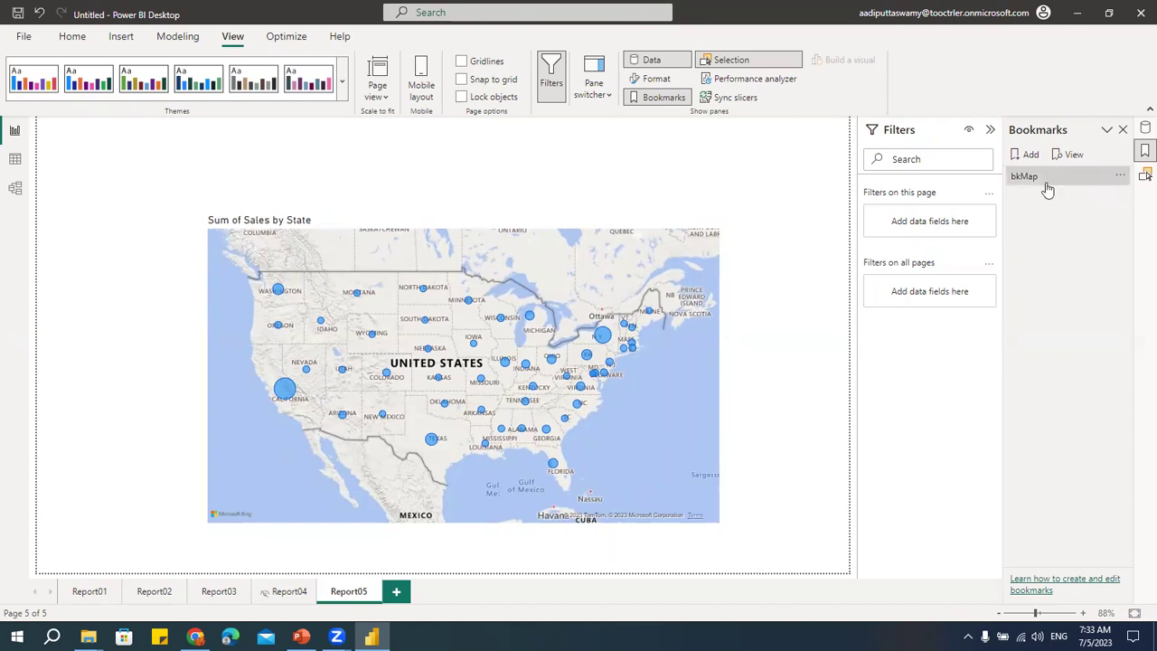
left_click(1022, 184)
Step: Hide the Sum of Sales by State map and show the matrix again
left_click(1145, 175)
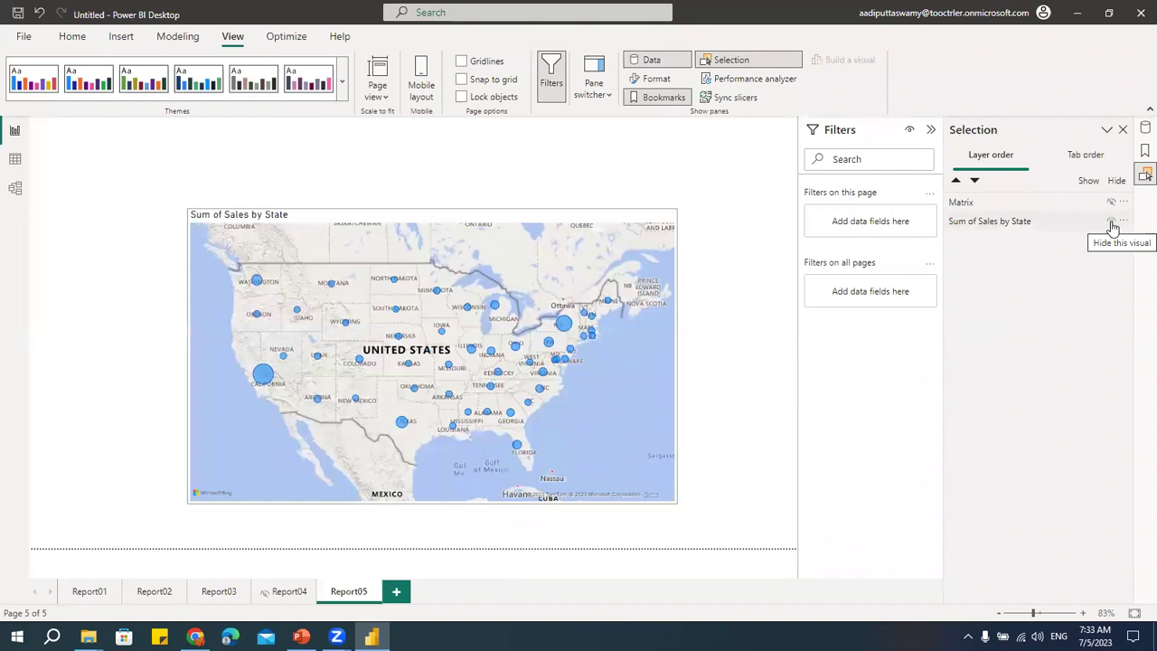
left_click(1113, 223)
left_click(1112, 202)
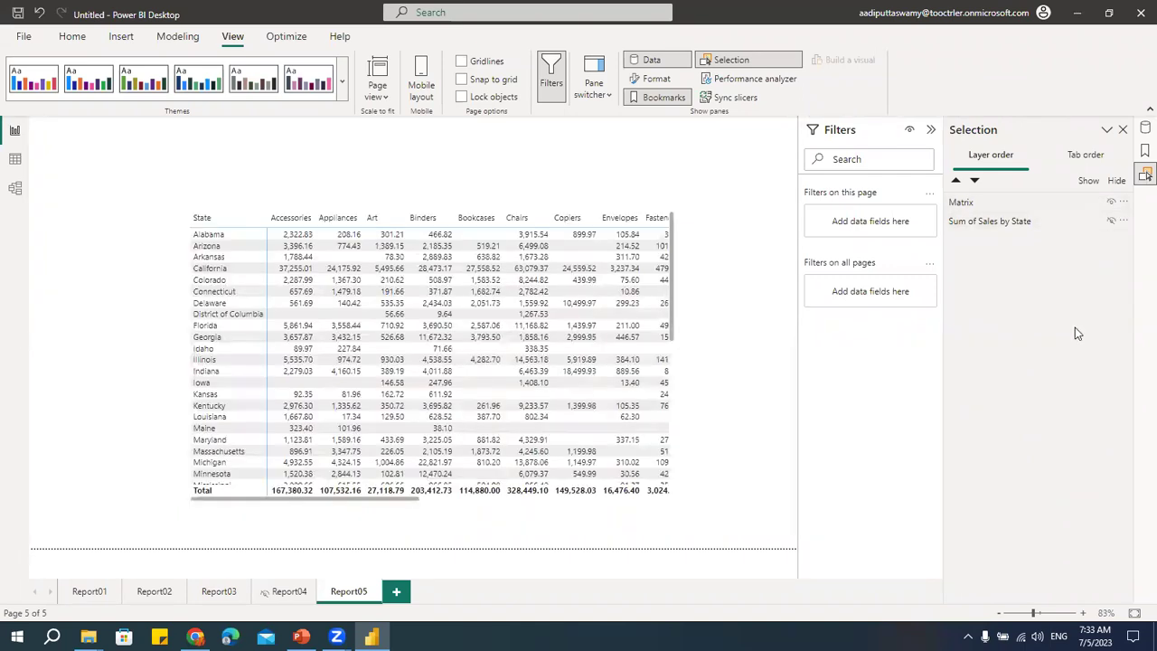
Step: Save the matrix-only view as a second bookmark named bkTable
left_click(1142, 156)
left_click(1025, 155)
double_click(1031, 195)
type("bkTable")
key("Return")
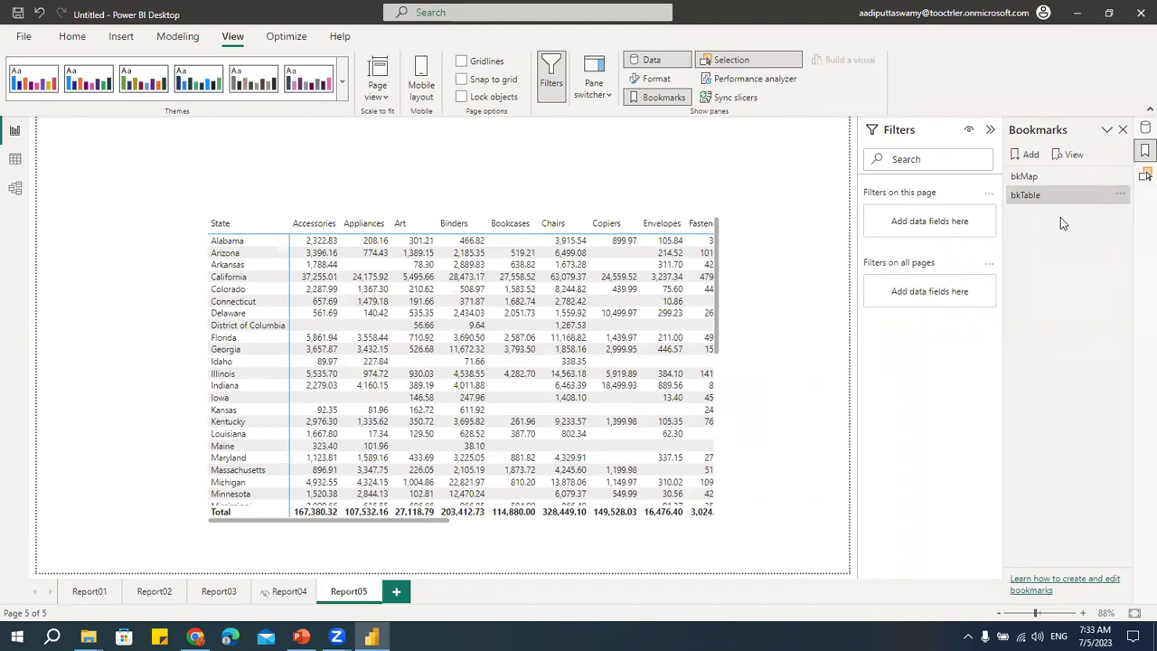
Step: Test both bookmarks by alternating between bkMap and bkTable, ending on bkTable
left_click(1030, 177)
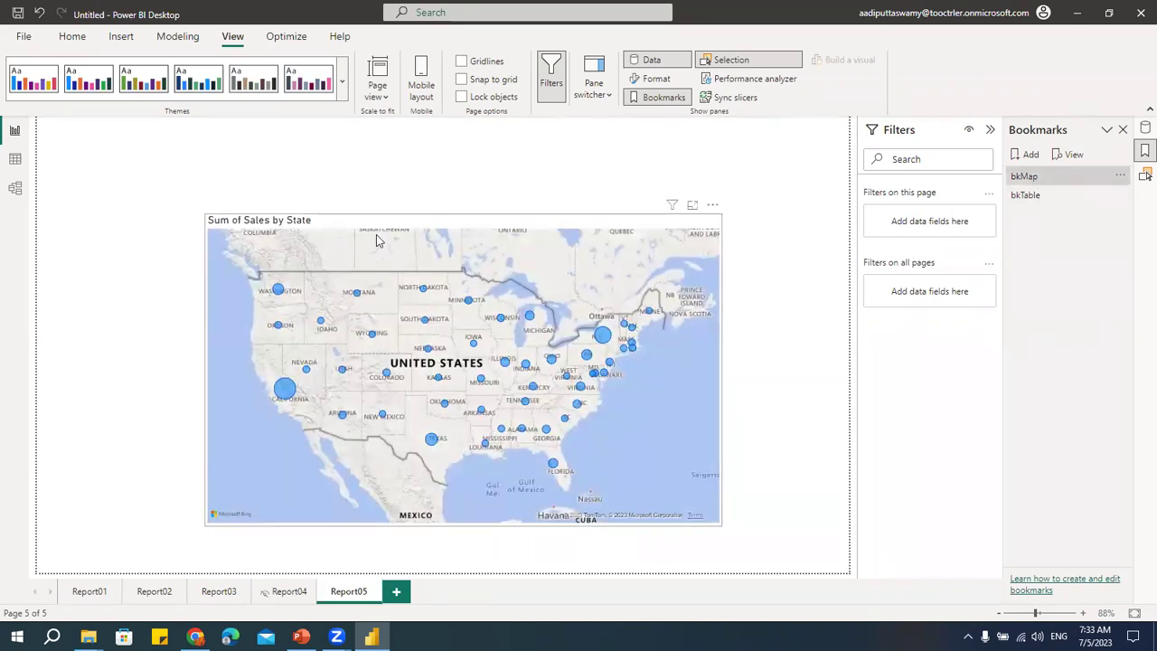
left_click(1034, 197)
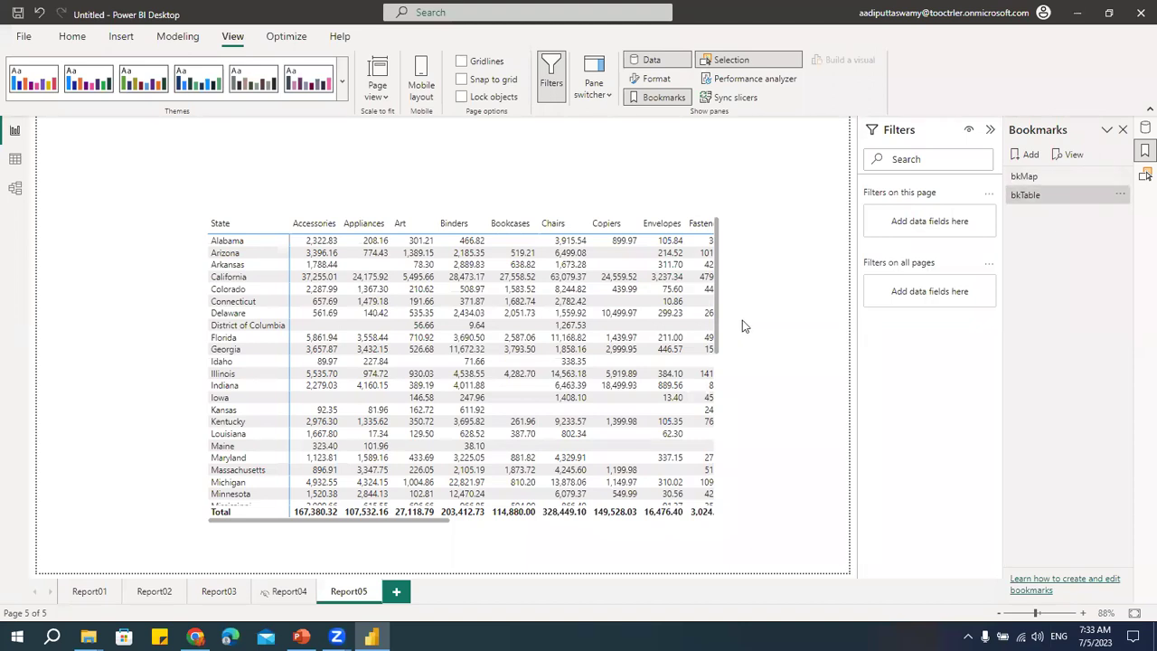
left_click(1038, 177)
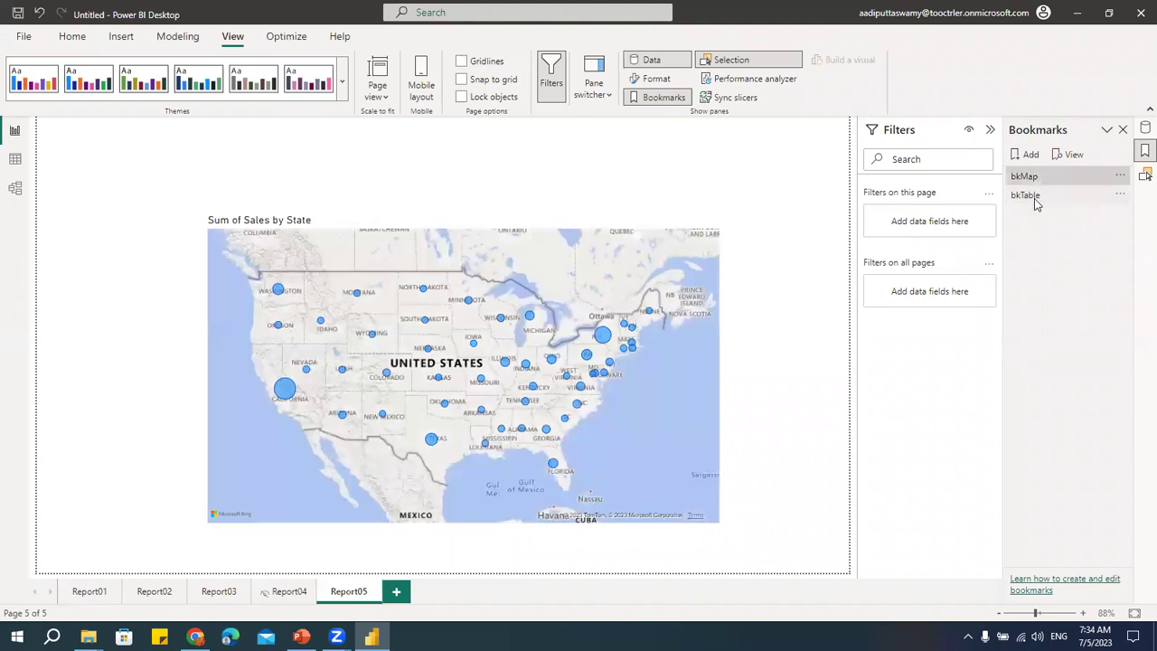
left_click(1034, 198)
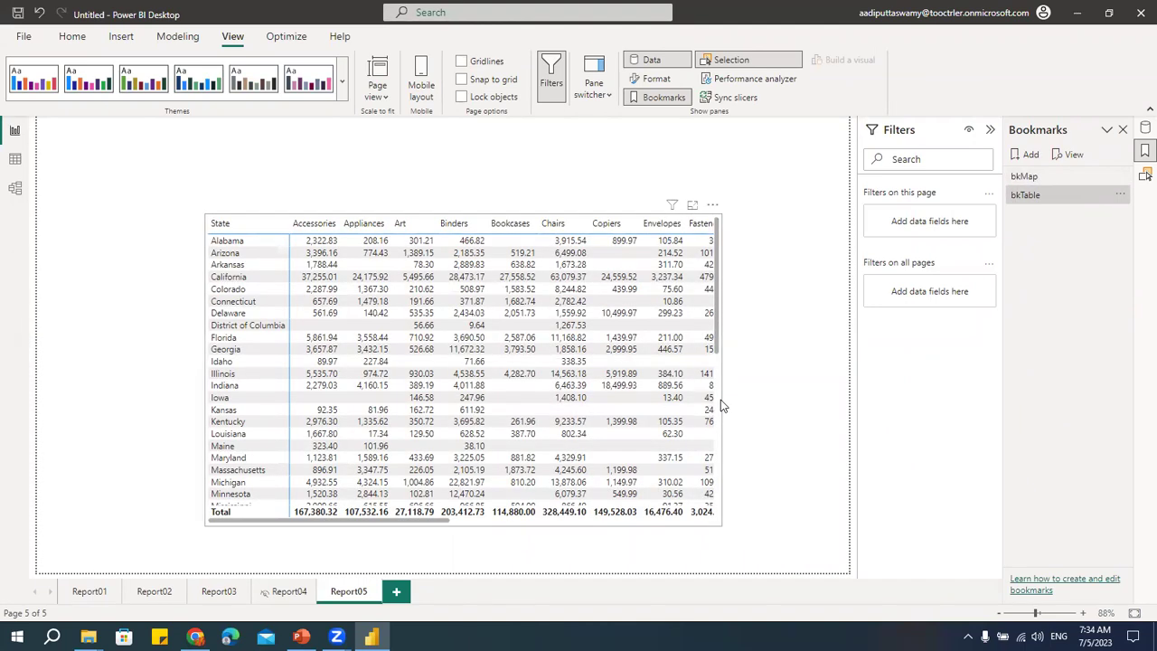
Step: Insert a bookmark navigator, shrink it, and place it above the matrix with their right edges aligned
left_click(122, 38)
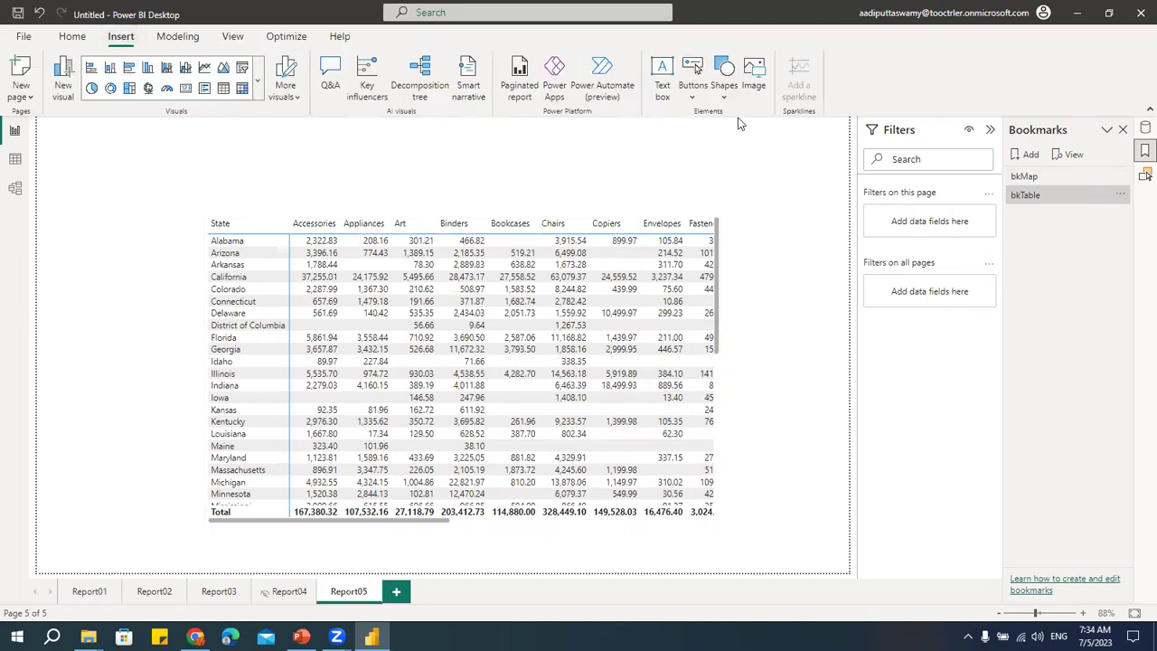
left_click(701, 99)
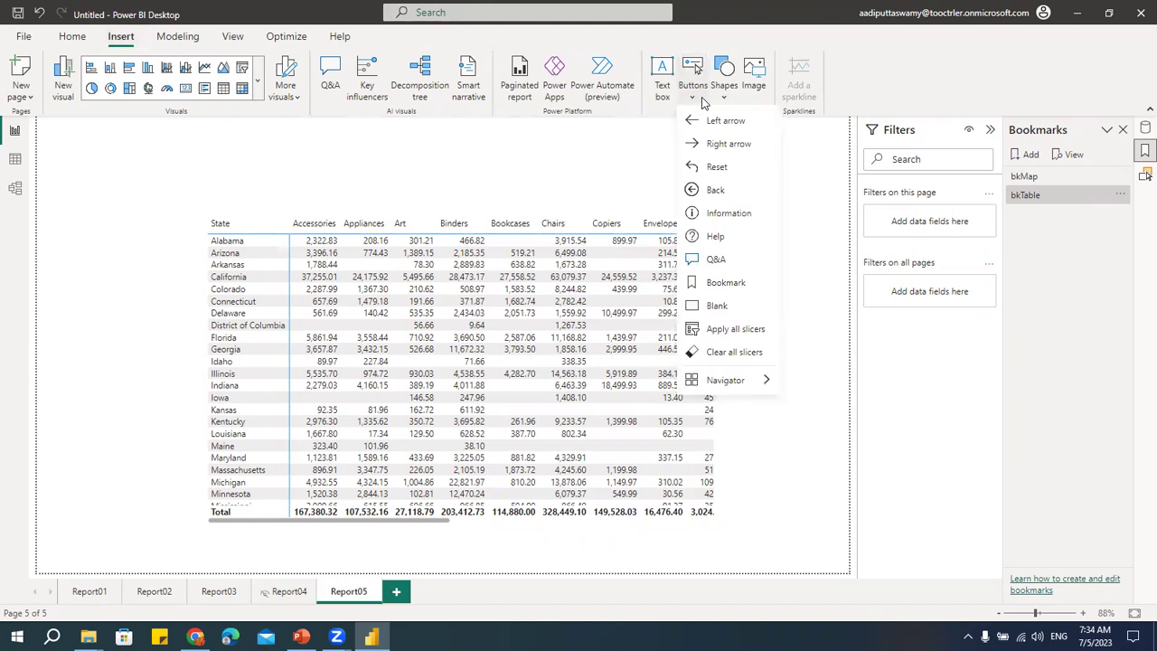
mouse_move(769, 383)
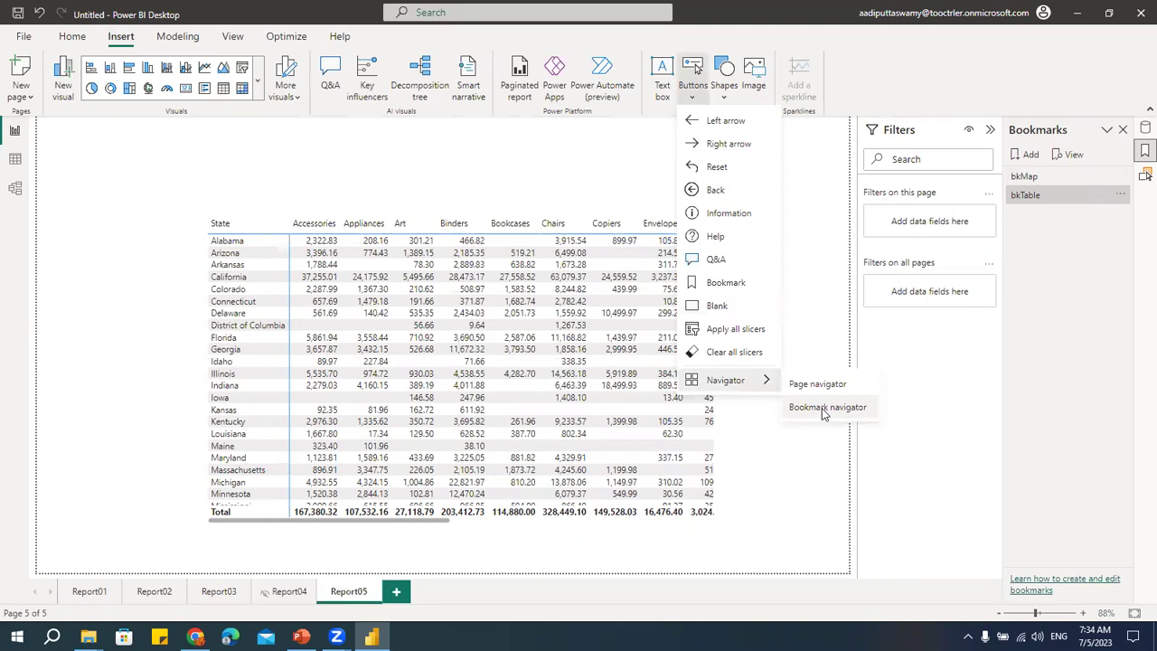
left_click(822, 408)
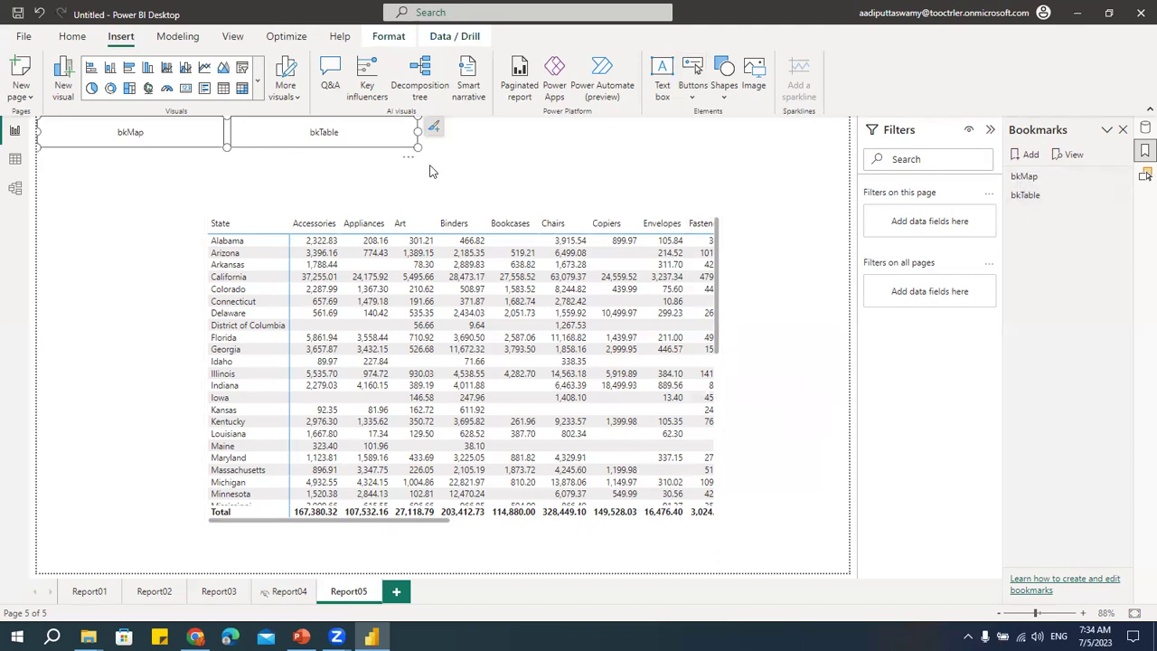
left_click_drag(377, 133, 710, 199)
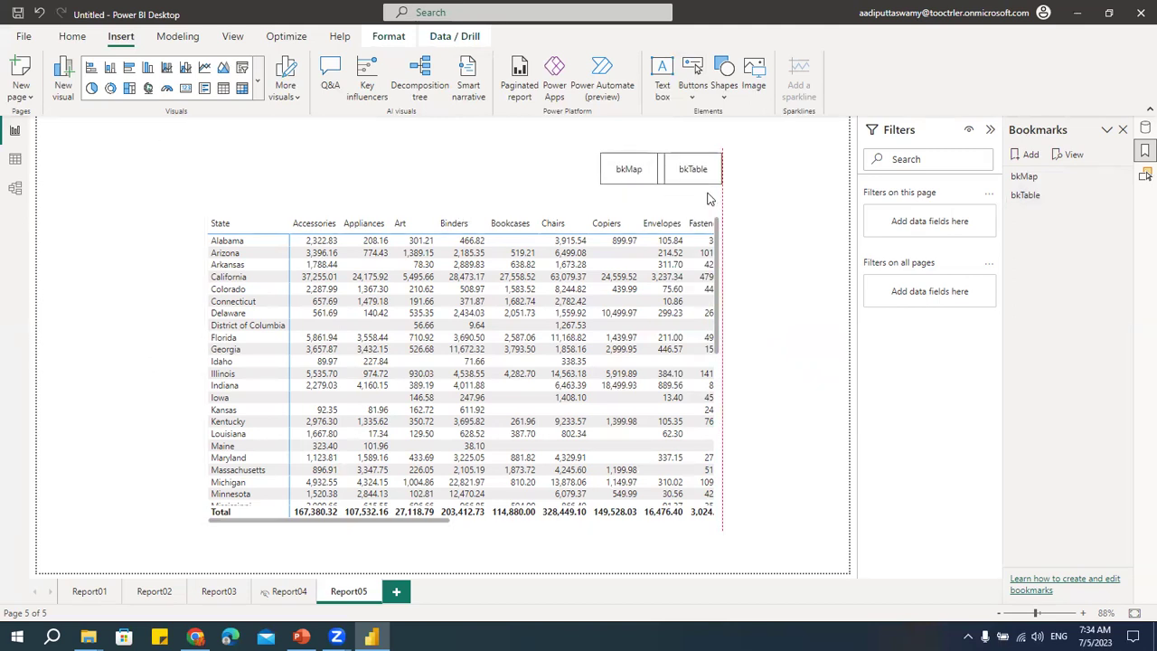
left_click(771, 224)
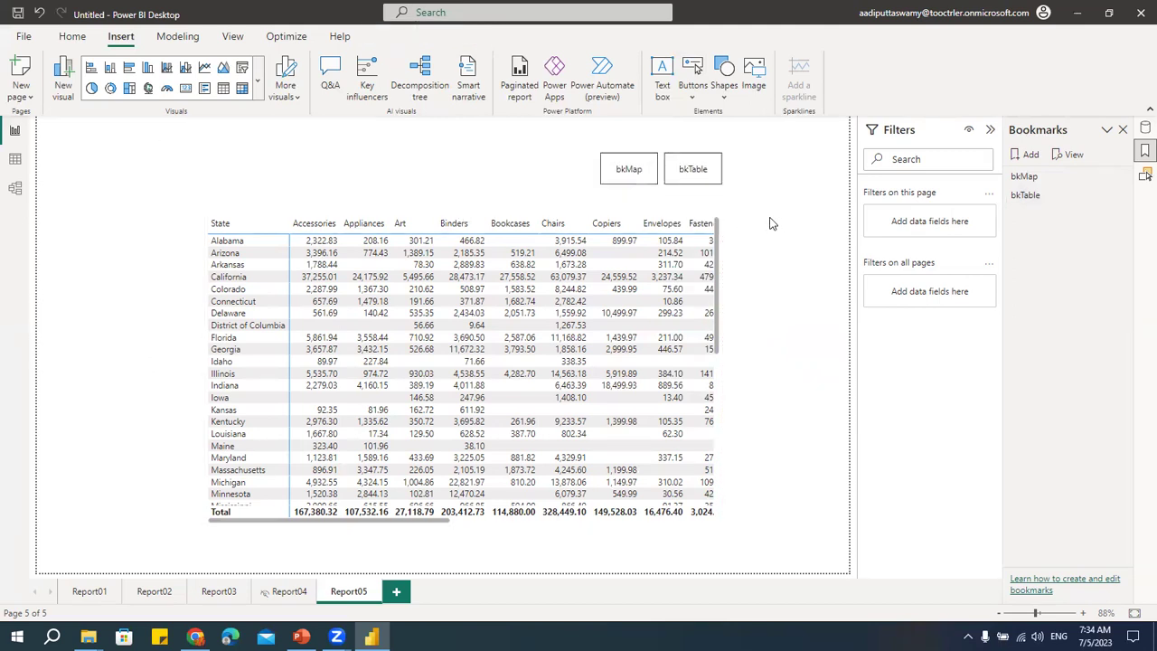
Step: Close the Bookmarks, Selection and Data panes and collapse the Filters pane to clear space around the report
left_click(1124, 132)
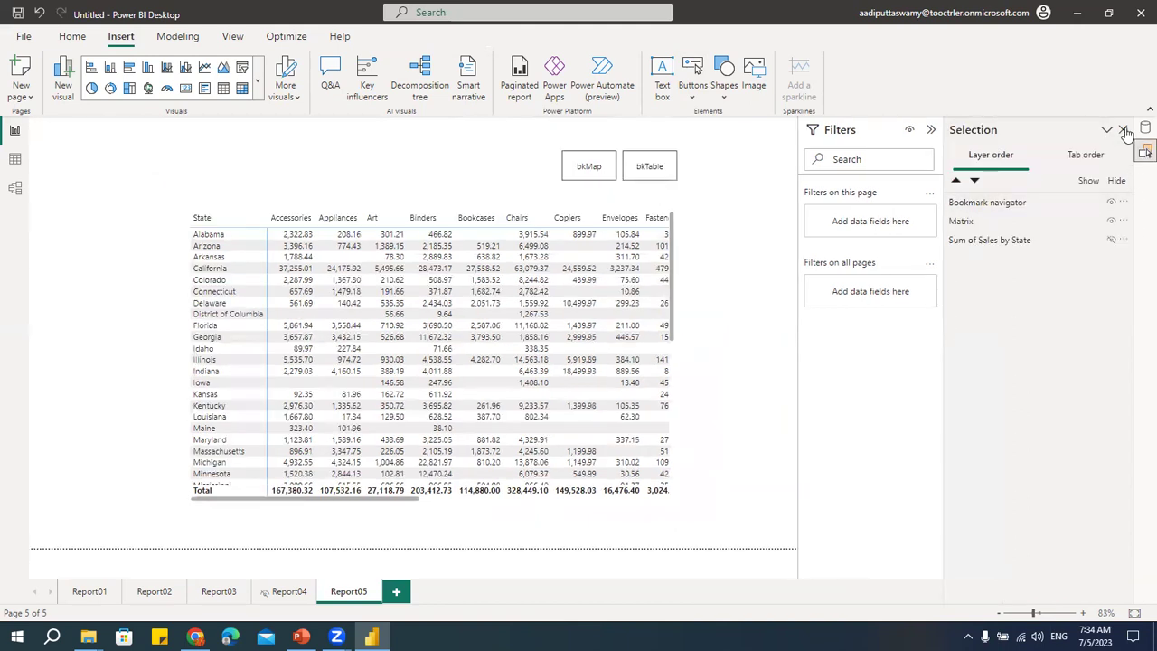
left_click(1124, 132)
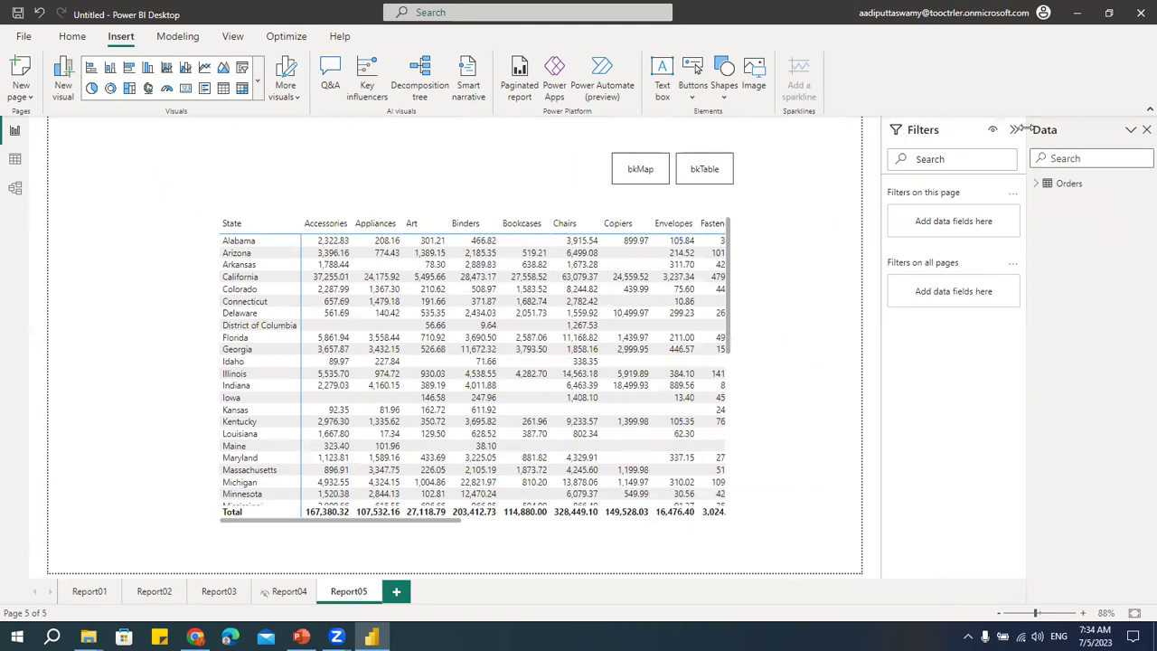
left_click(1017, 130)
left_click(1130, 131)
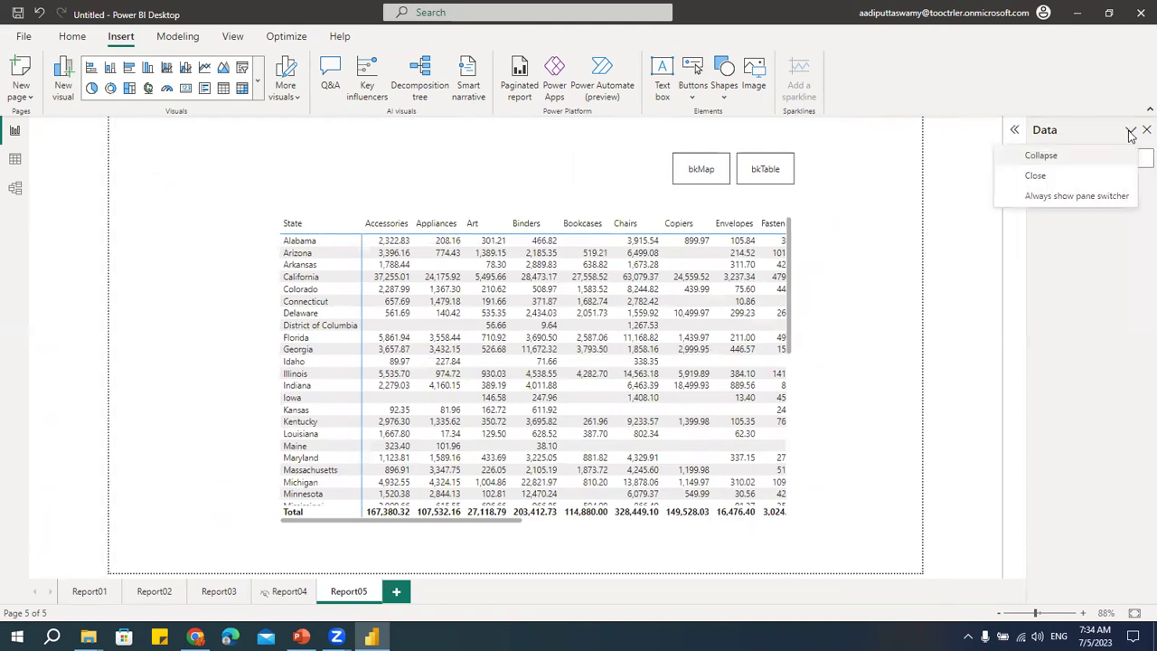
left_click(1038, 176)
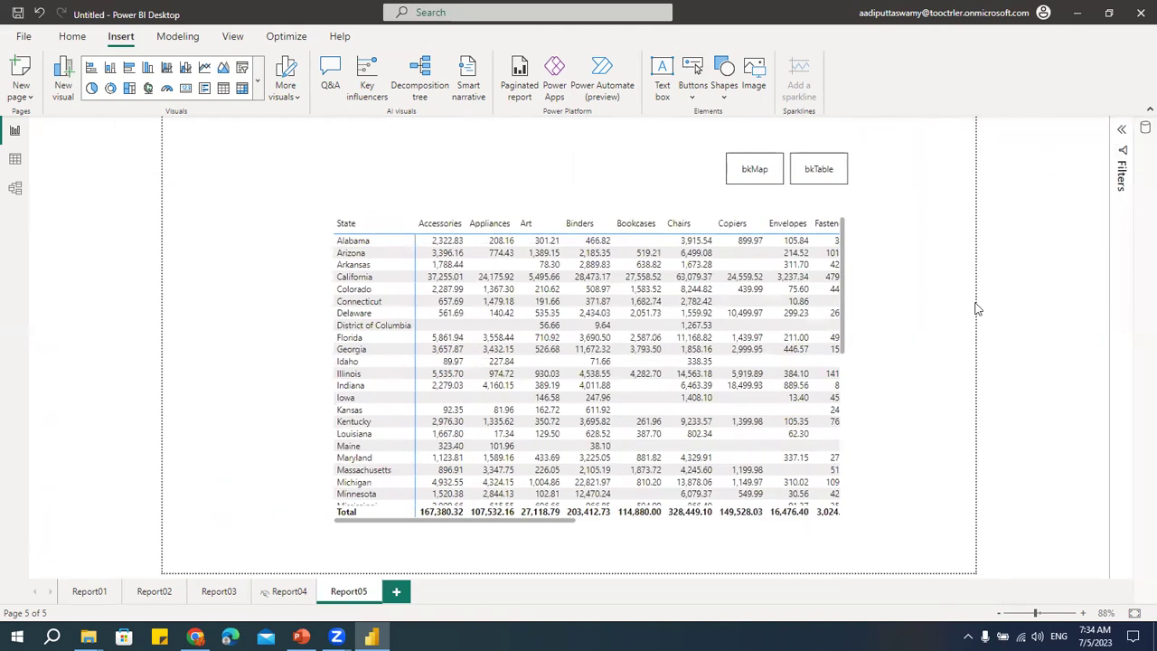
Step: Test the bookmark navigator by switching the page between the bkMap and bkTable views, ending on bkMap
left_click(756, 179, "ctrl")
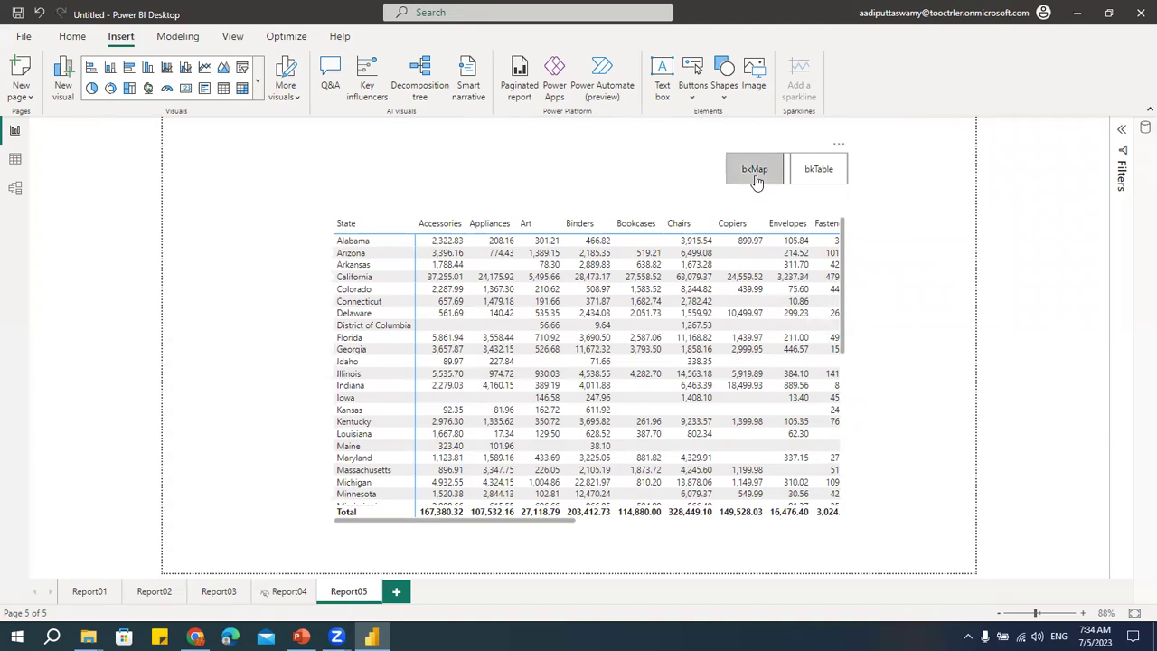
left_click(835, 179, "ctrl")
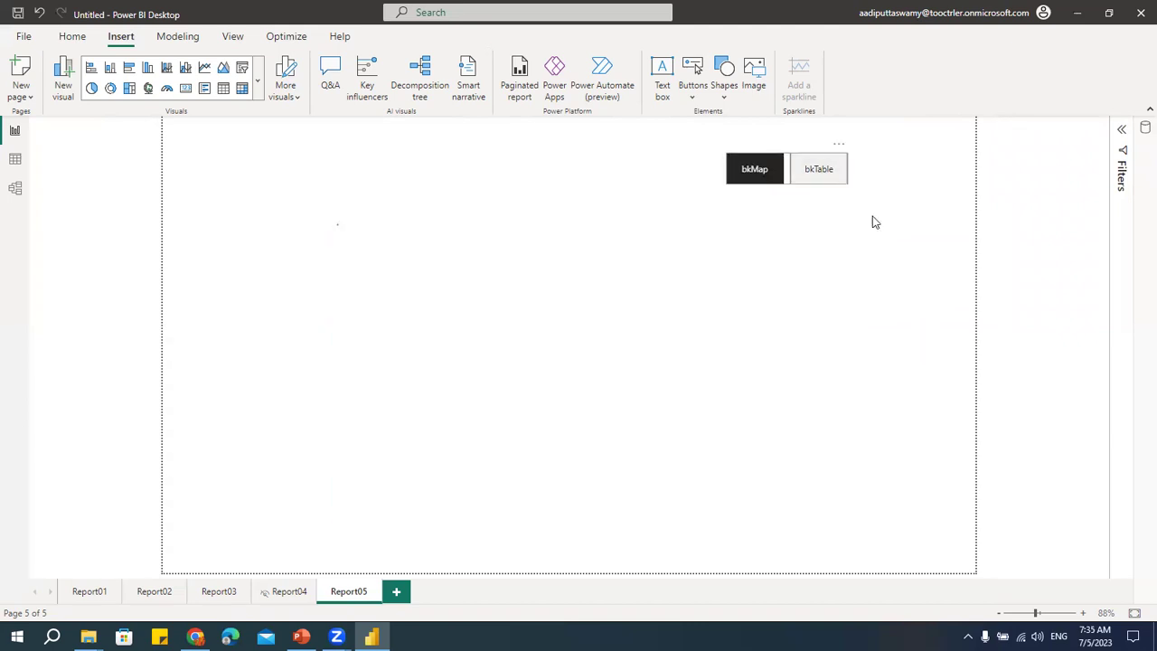
left_click(753, 179, "ctrl")
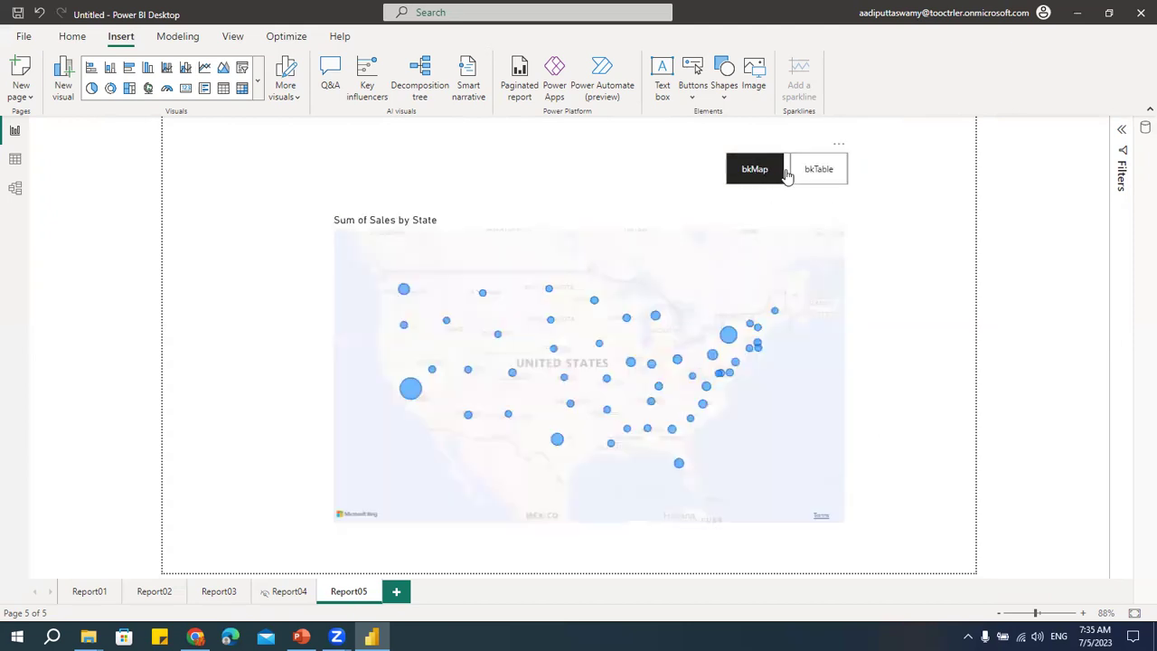
left_click(821, 176, "ctrl")
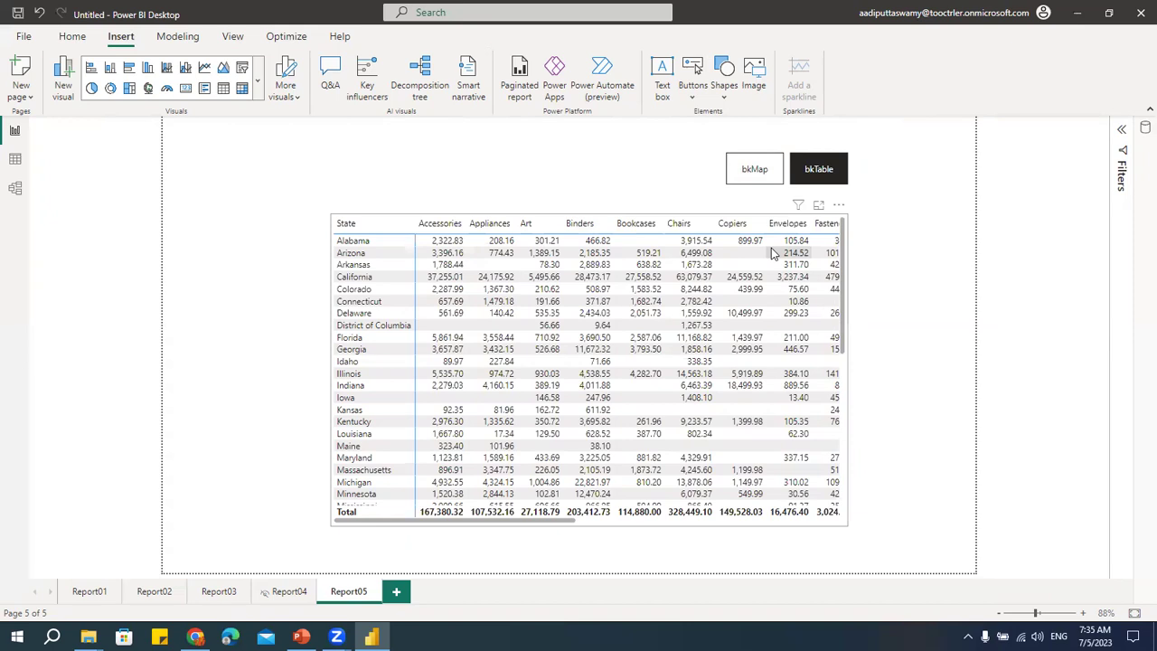
left_click(758, 172, "ctrl")
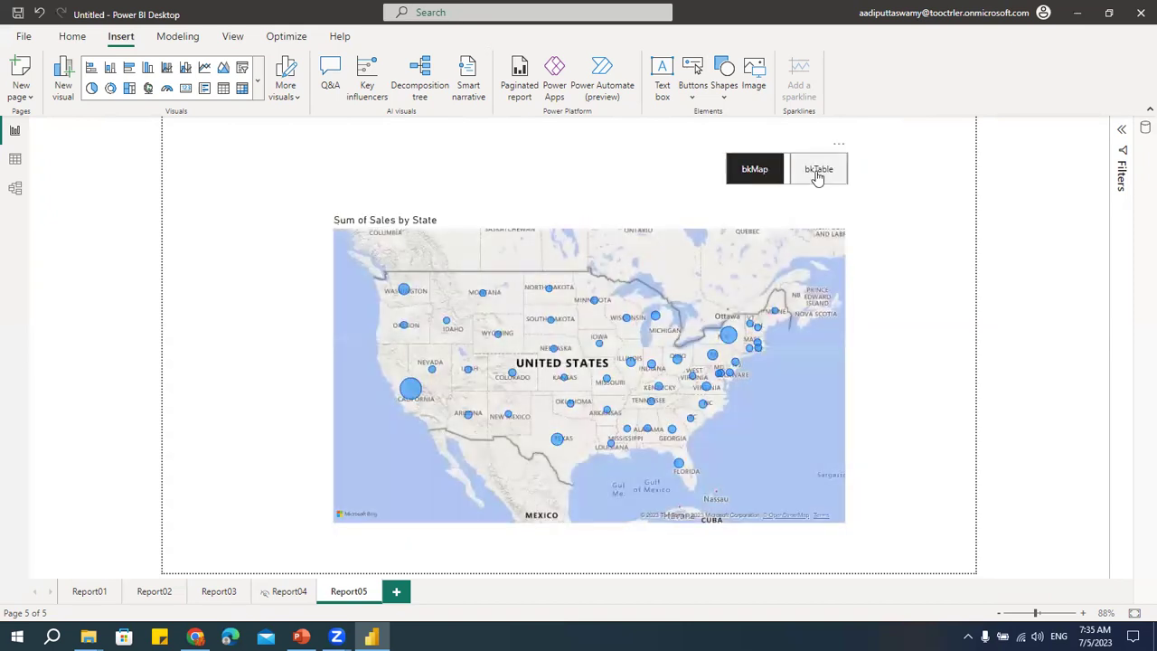
Step: Alternate twice more between the bkTable and bkMap views with the bookmark navigator, finishing on the map
left_click(819, 177, "ctrl")
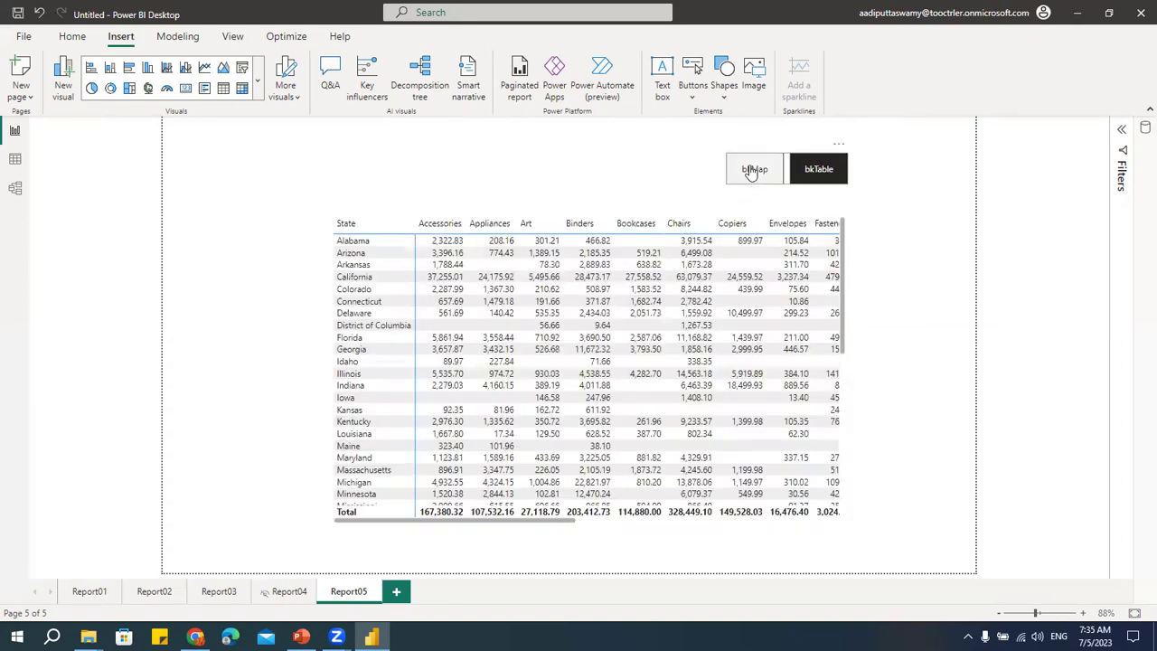
left_click(750, 172, "ctrl")
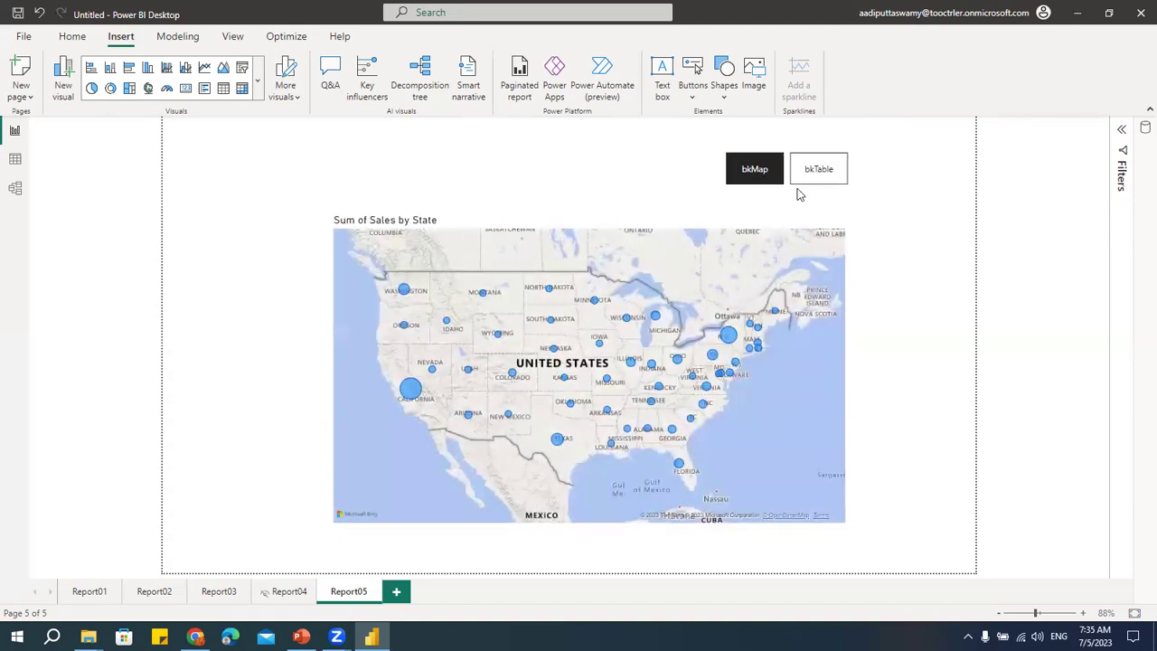
left_click(805, 179, "ctrl")
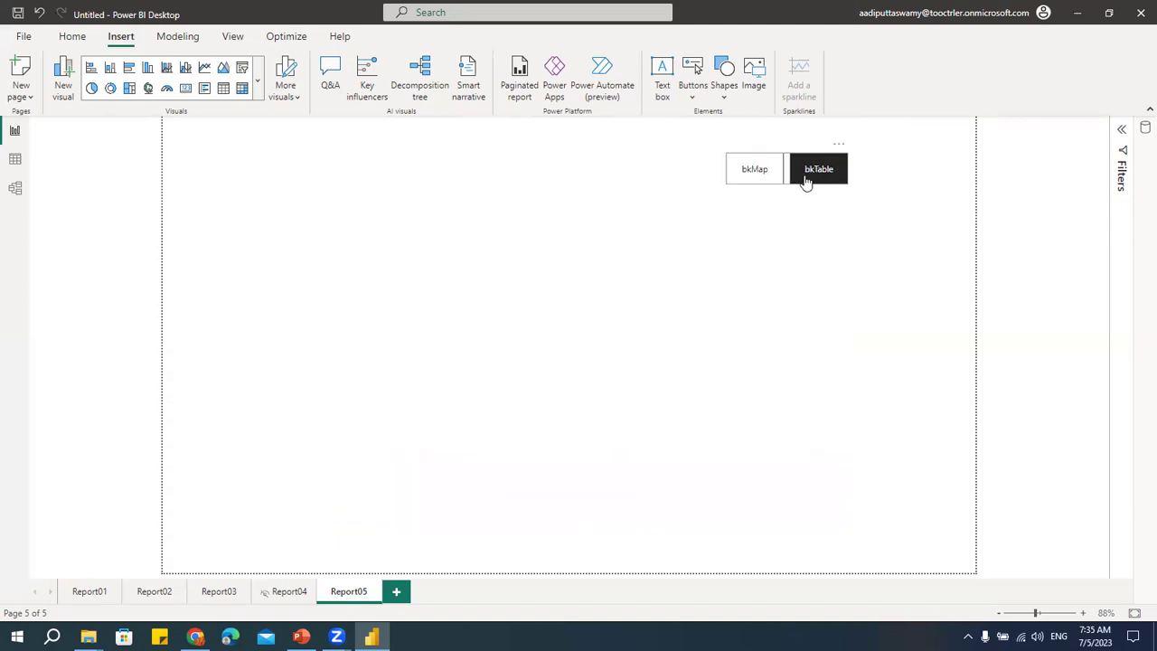
left_click(751, 174, "ctrl")
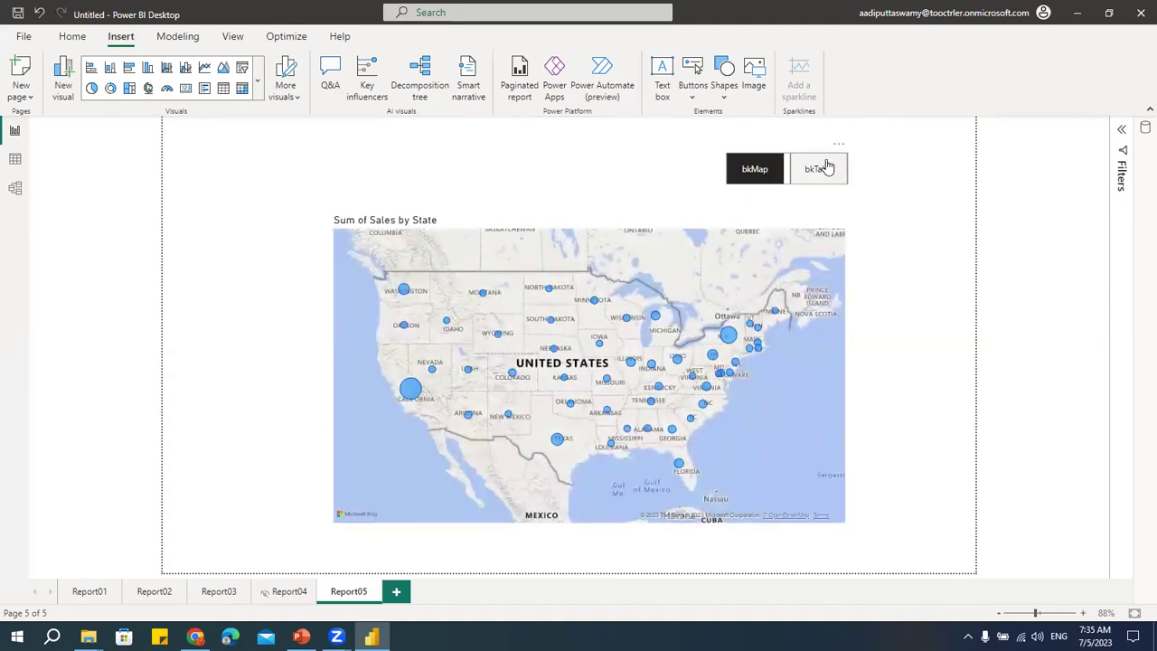
Step: Examine the bookmark navigator's style formatting, including the available button states and the text settings for the Default state
left_click(836, 149)
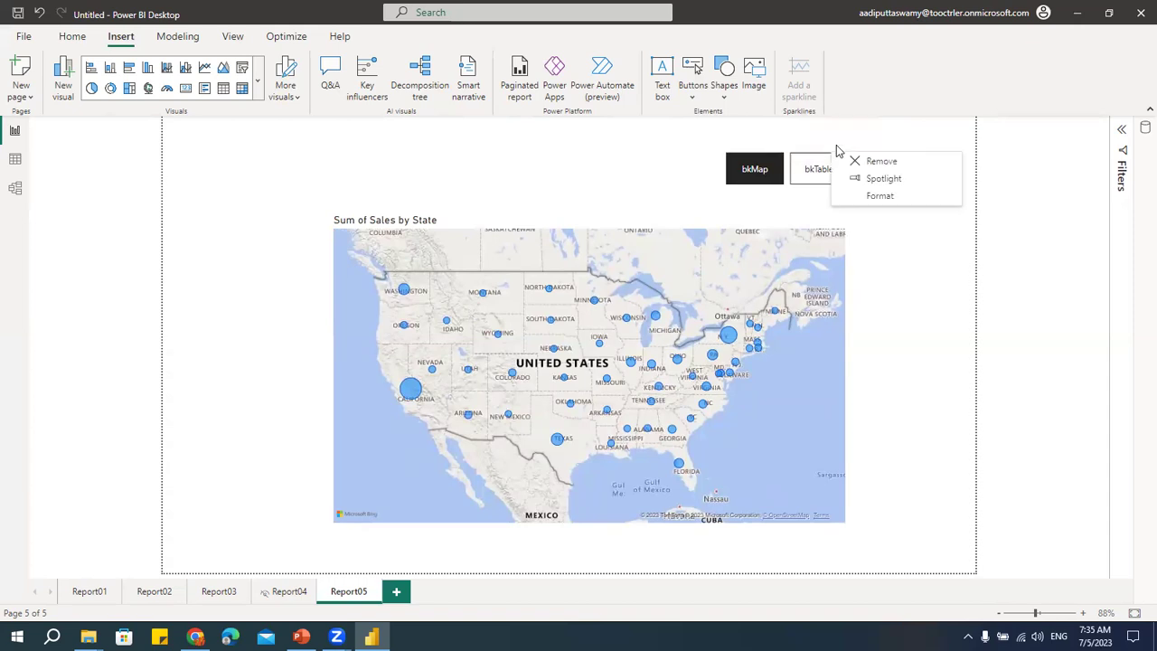
left_click(878, 197)
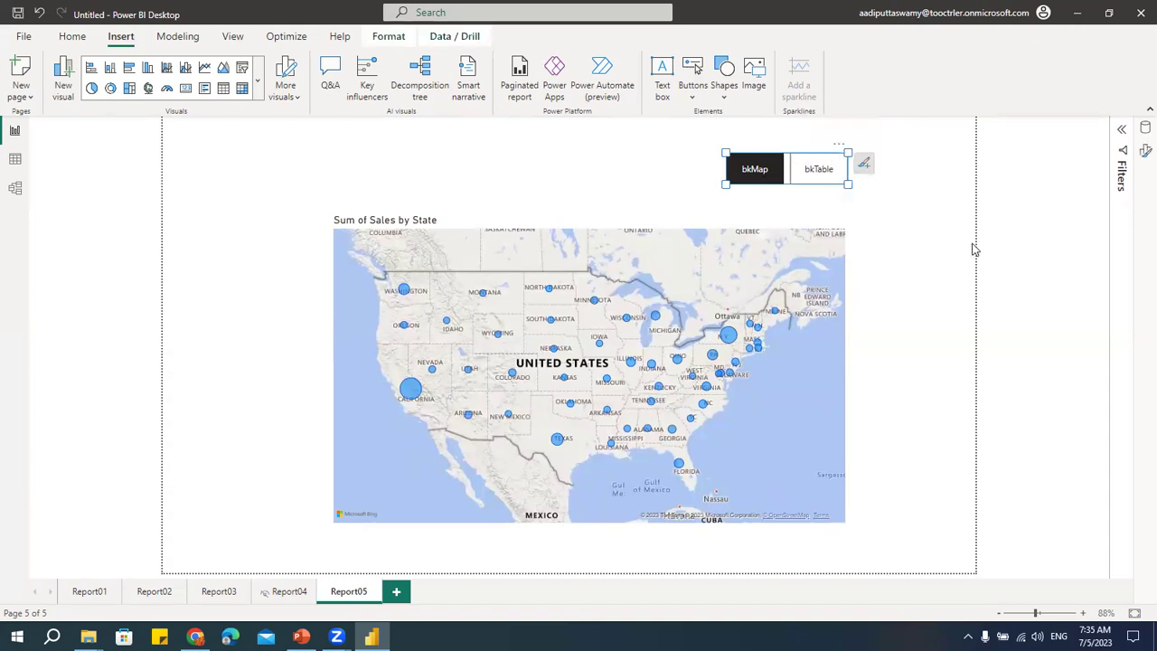
left_click(1144, 152)
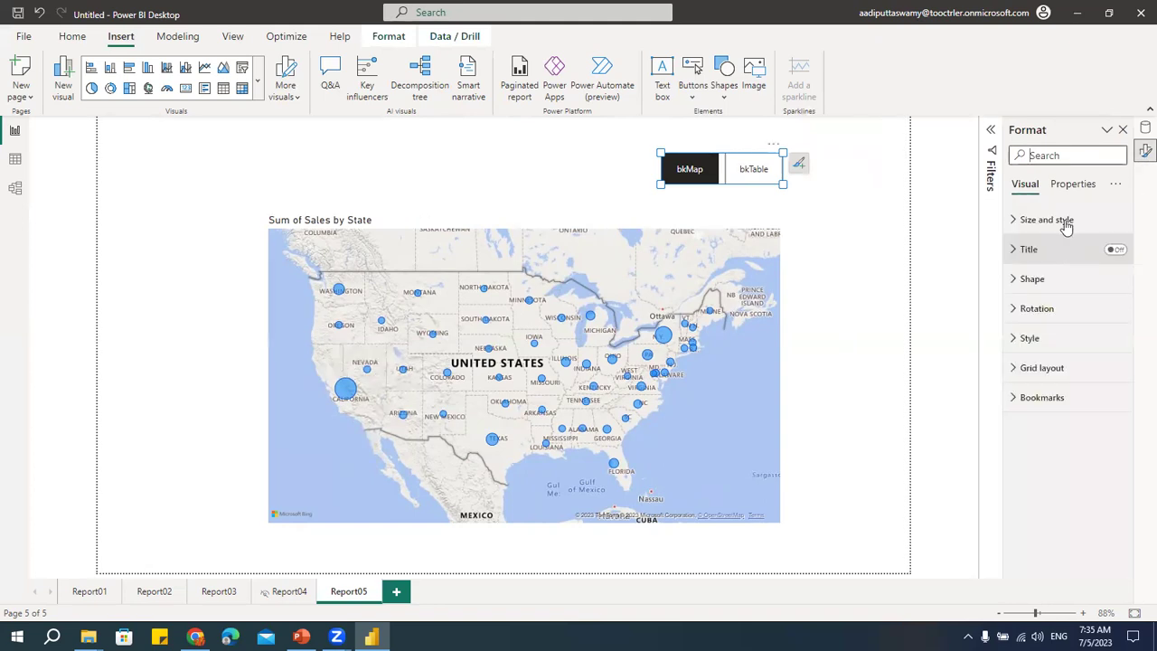
left_click(1040, 340)
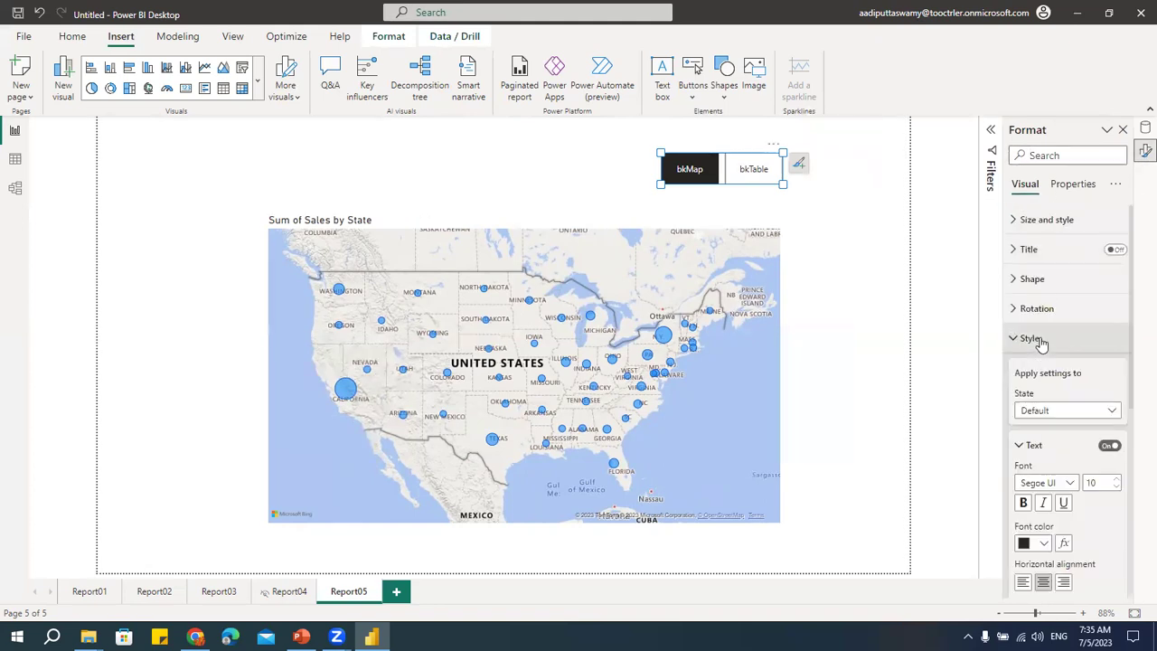
left_click(1046, 412)
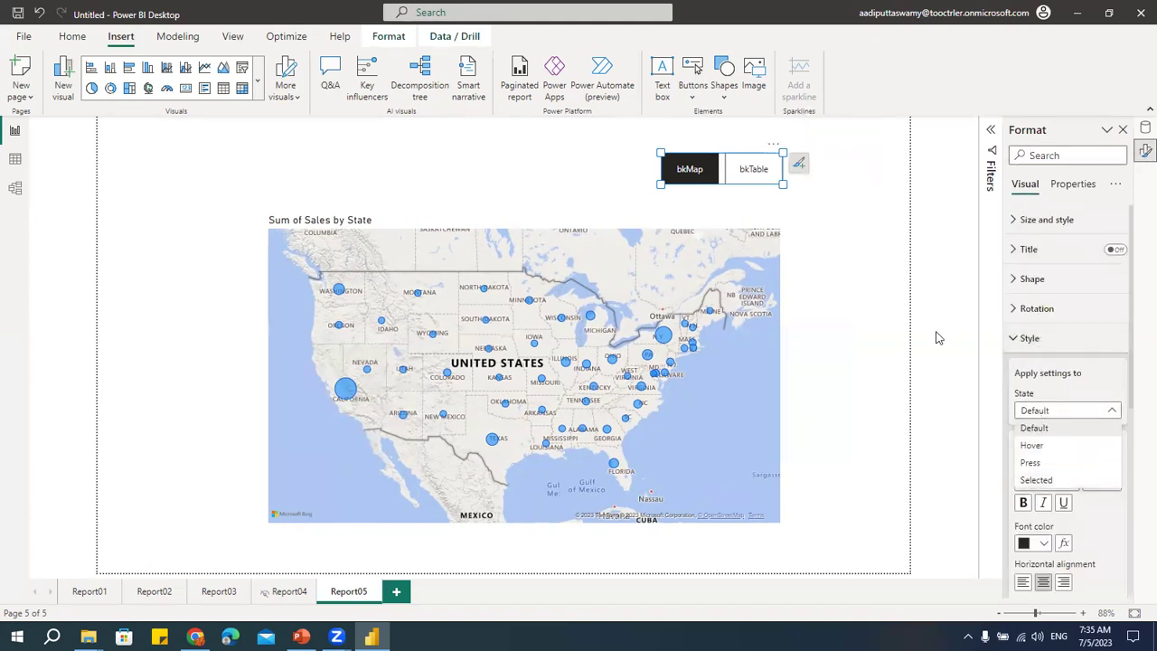
left_click(858, 206)
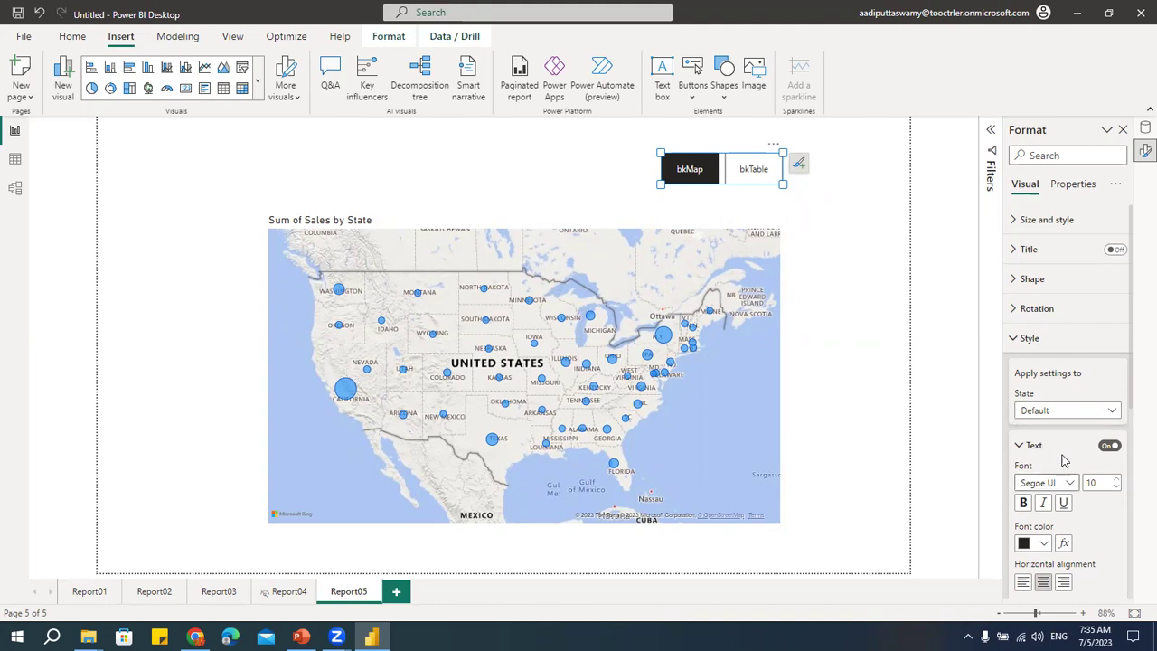
scroll(1063, 462, "down", 5)
scroll(1065, 455, "up", 2)
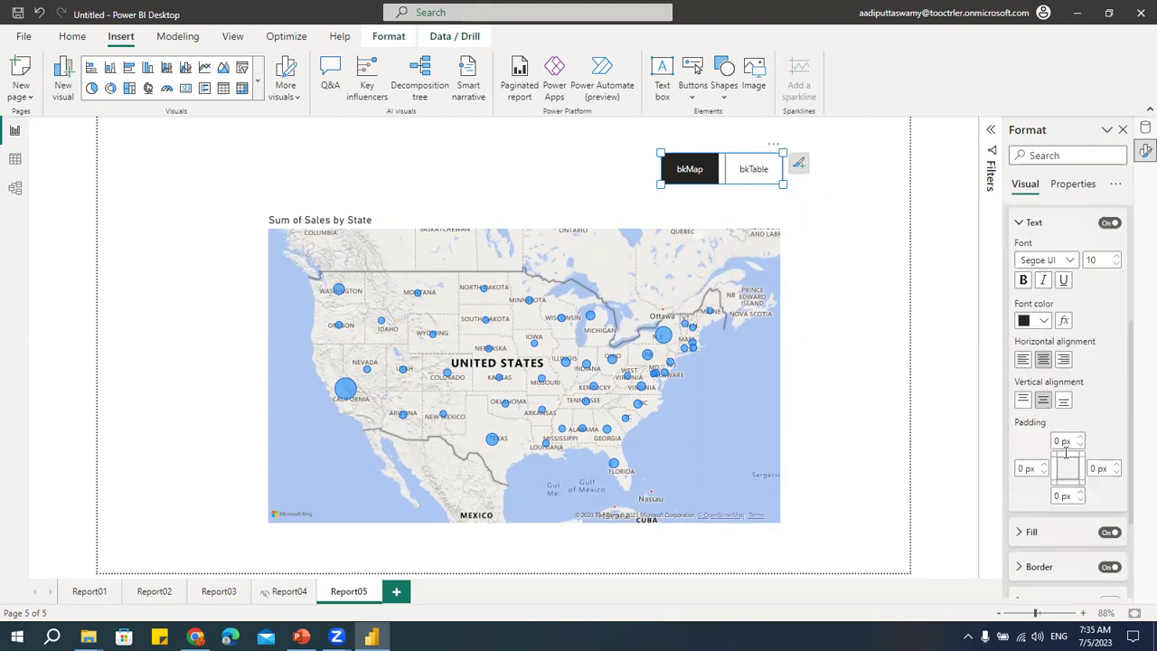
scroll(1065, 452, "up", 4)
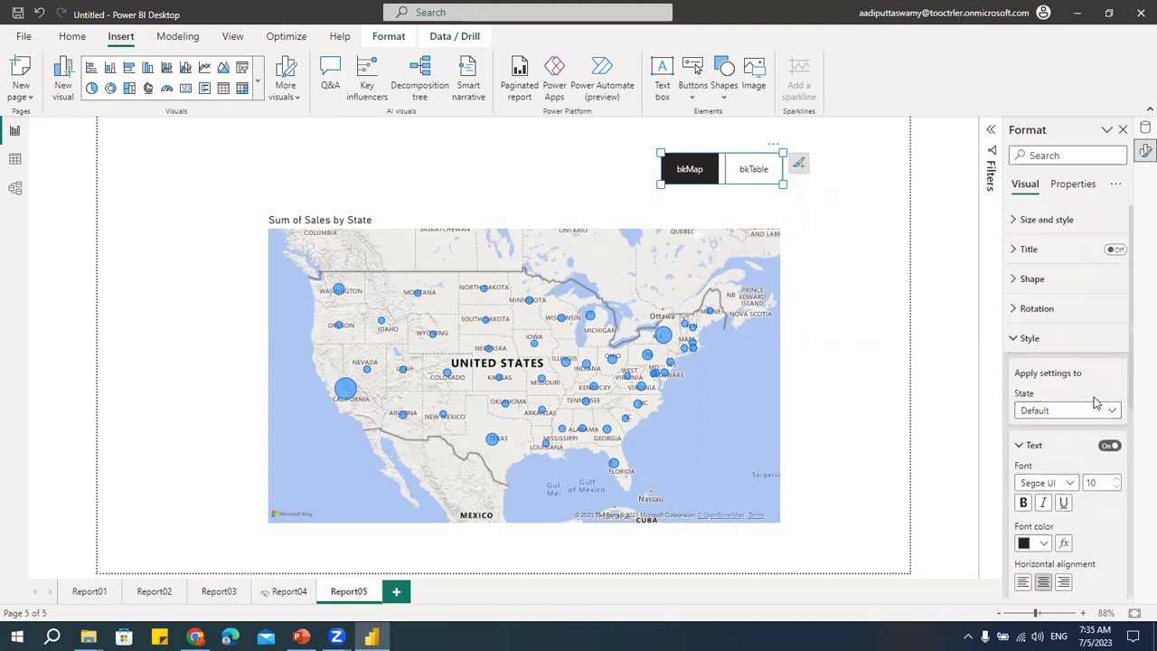
left_click(865, 210)
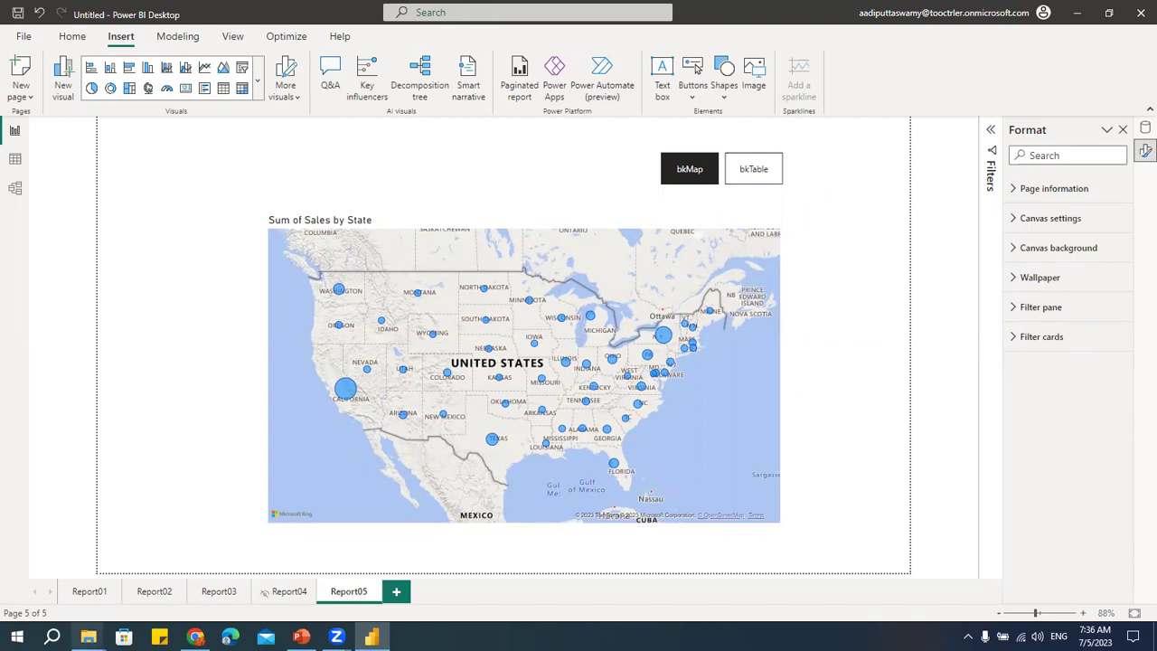
Step: Go to the Report01 page and view the default tooltip of the South column in the sales by region chart
left_click(89, 591)
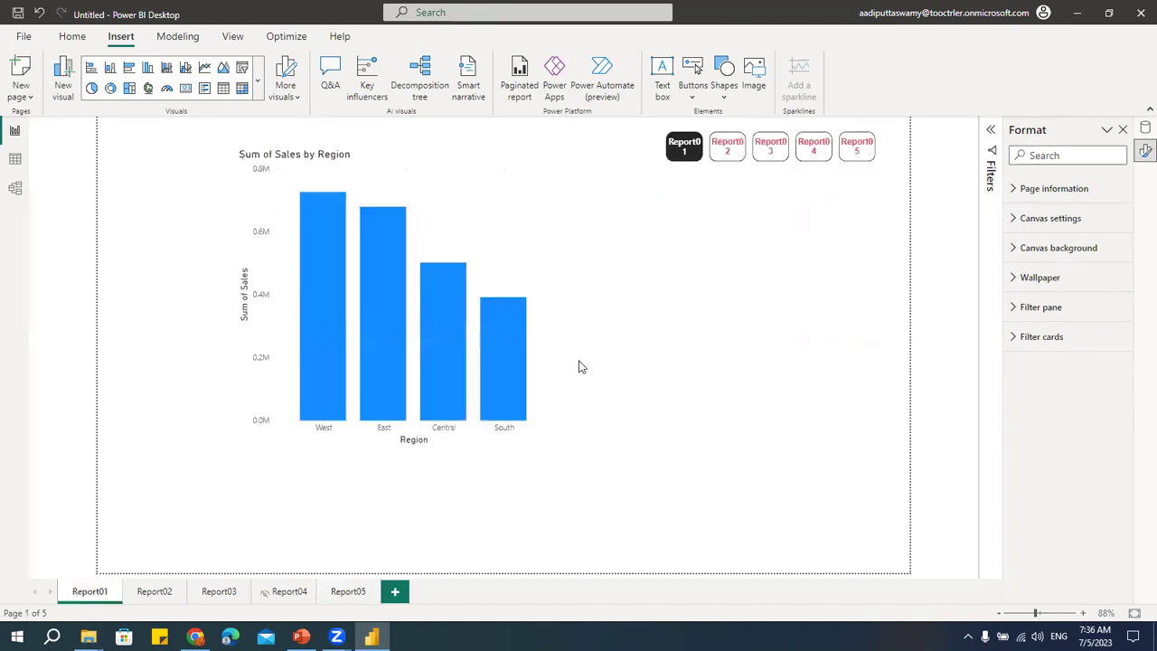
mouse_move(518, 351)
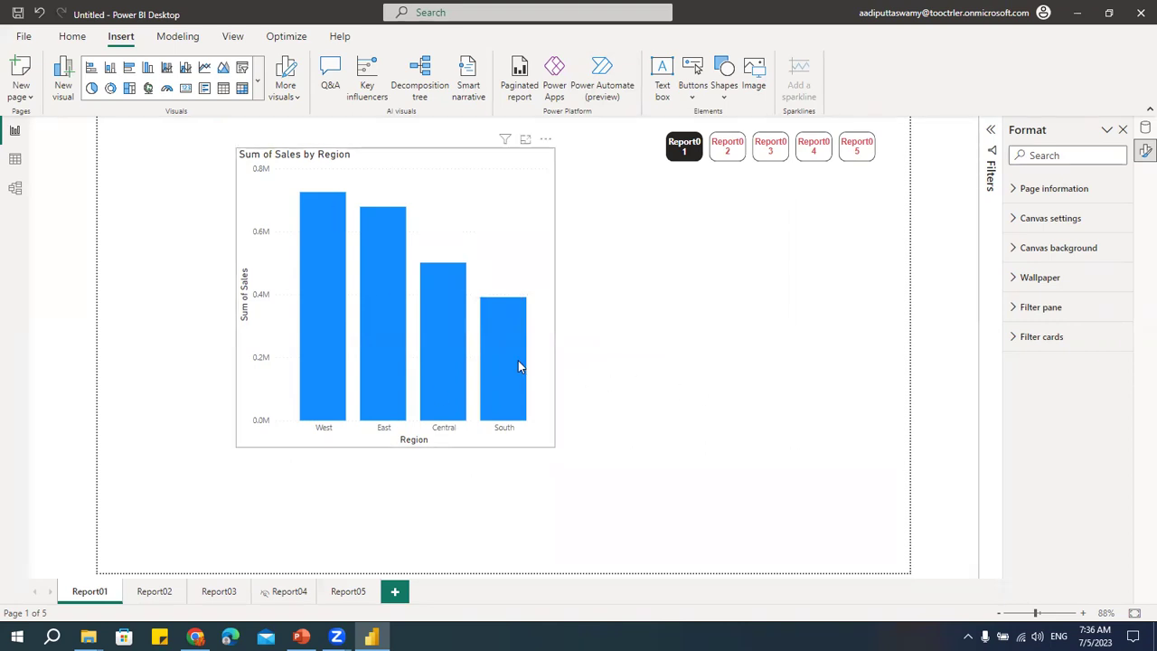
mouse_move(519, 363)
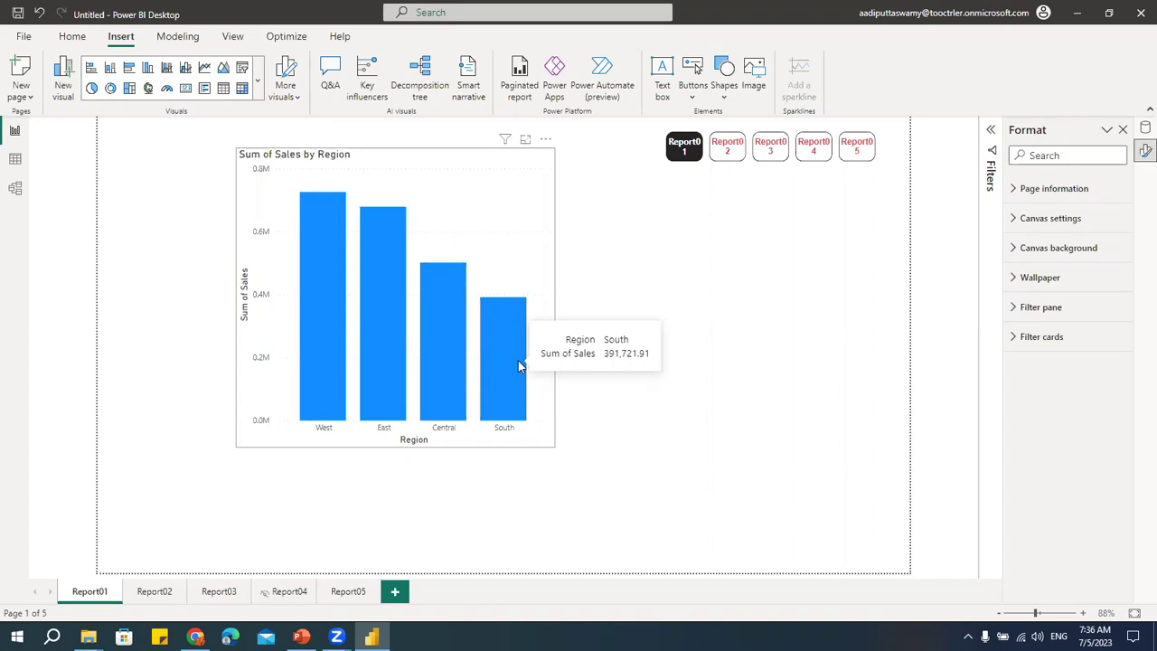
Step: Examine the tooltip properties of the sales by region chart, including its type, page and text options
left_click(533, 218)
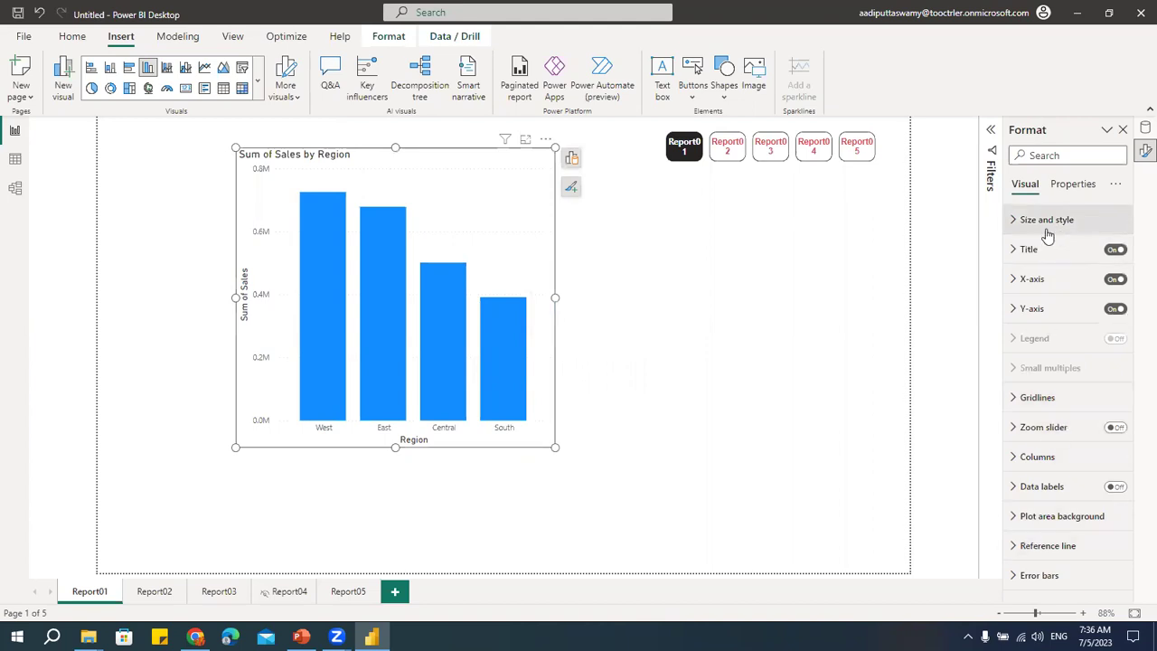
left_click(1092, 184)
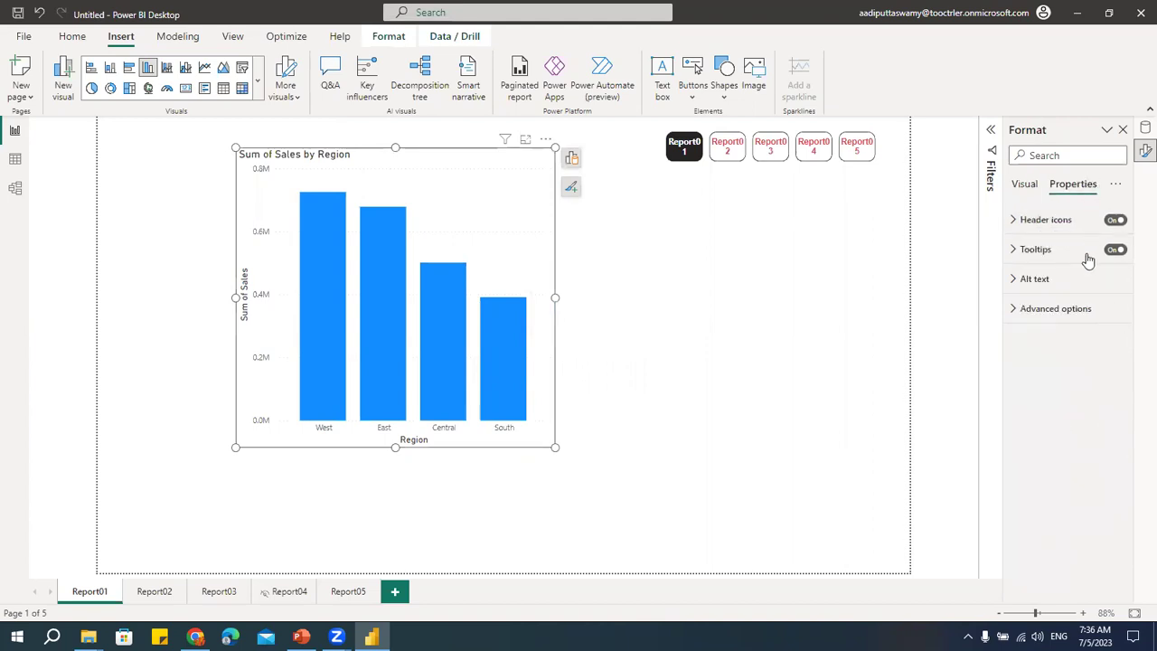
left_click(1015, 251)
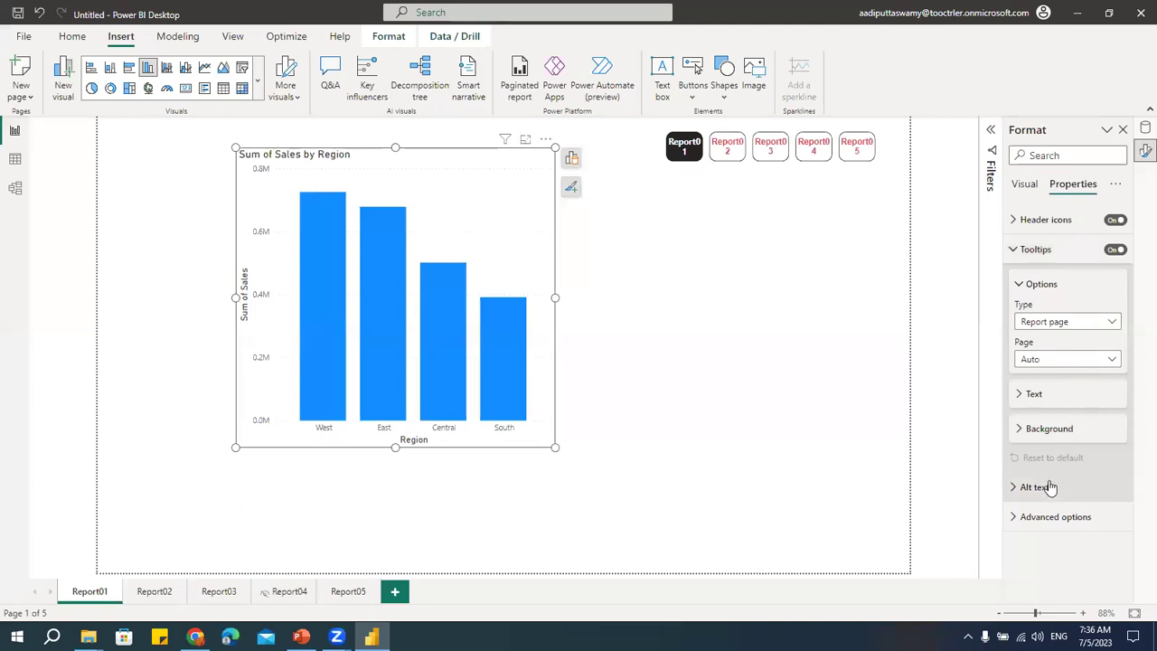
left_click(1019, 396)
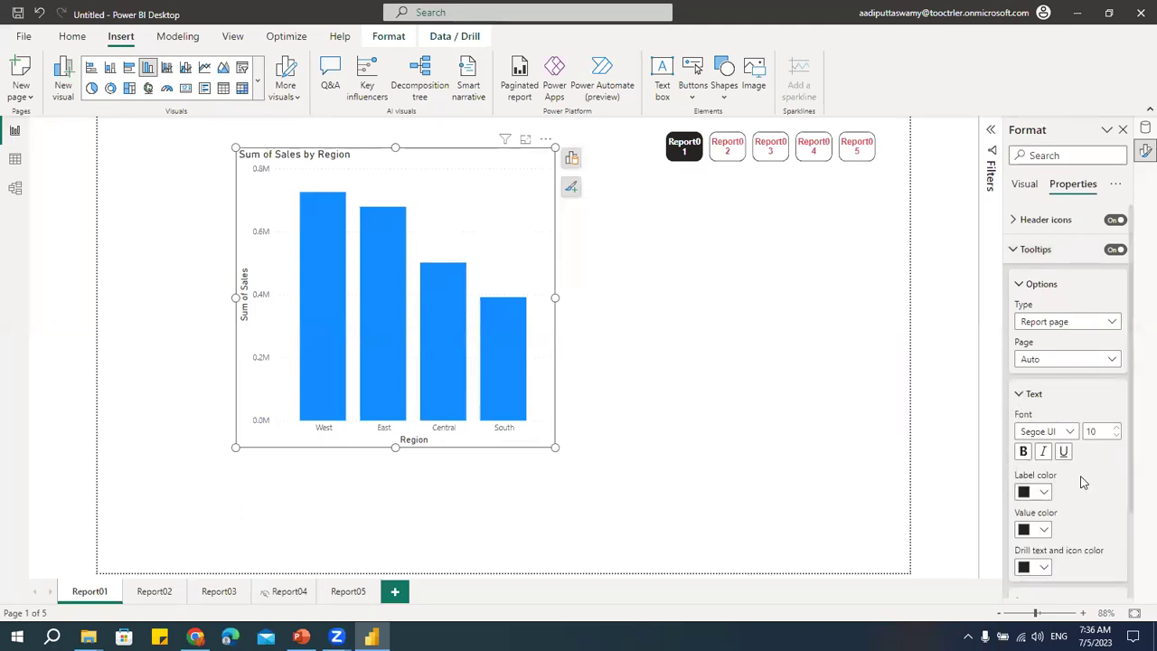
scroll(1058, 465, "down", 2)
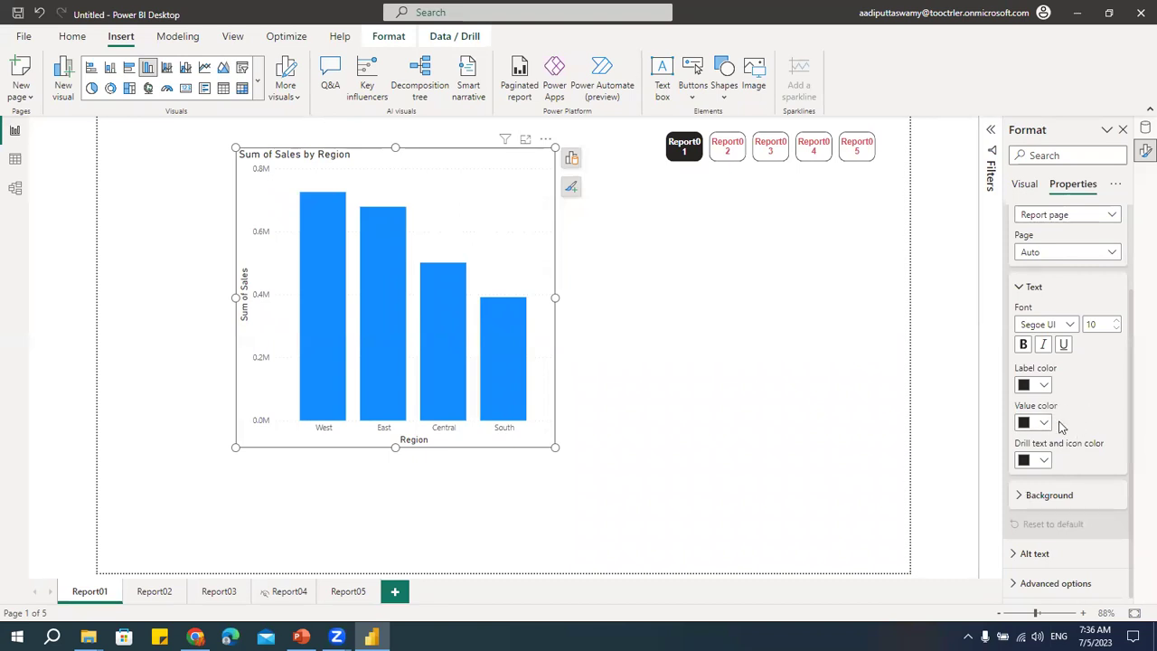
mouse_move(513, 341)
left_click(1021, 288)
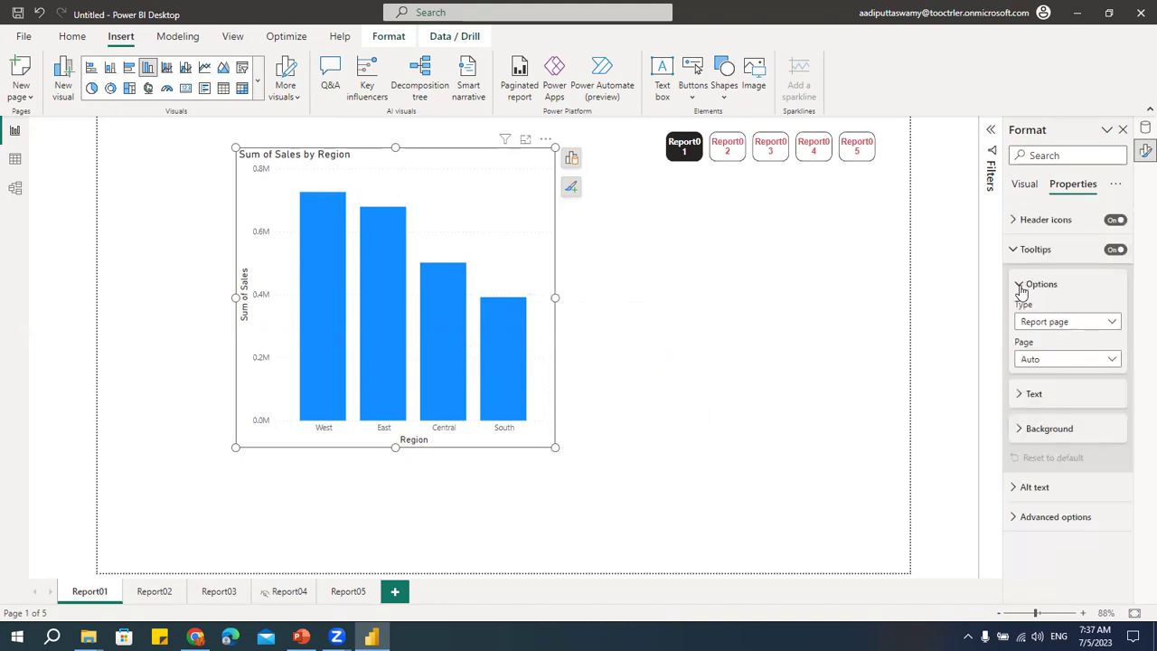
mouse_move(337, 298)
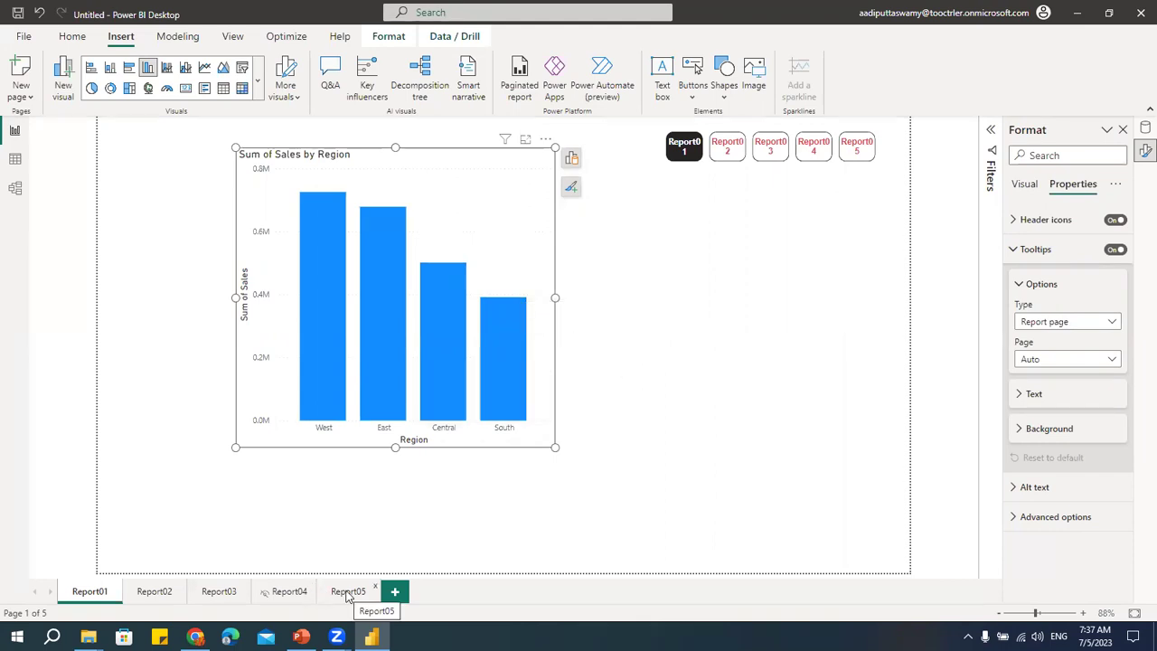
Step: Add a new report page and name it ToolTip_Report
left_click(155, 593)
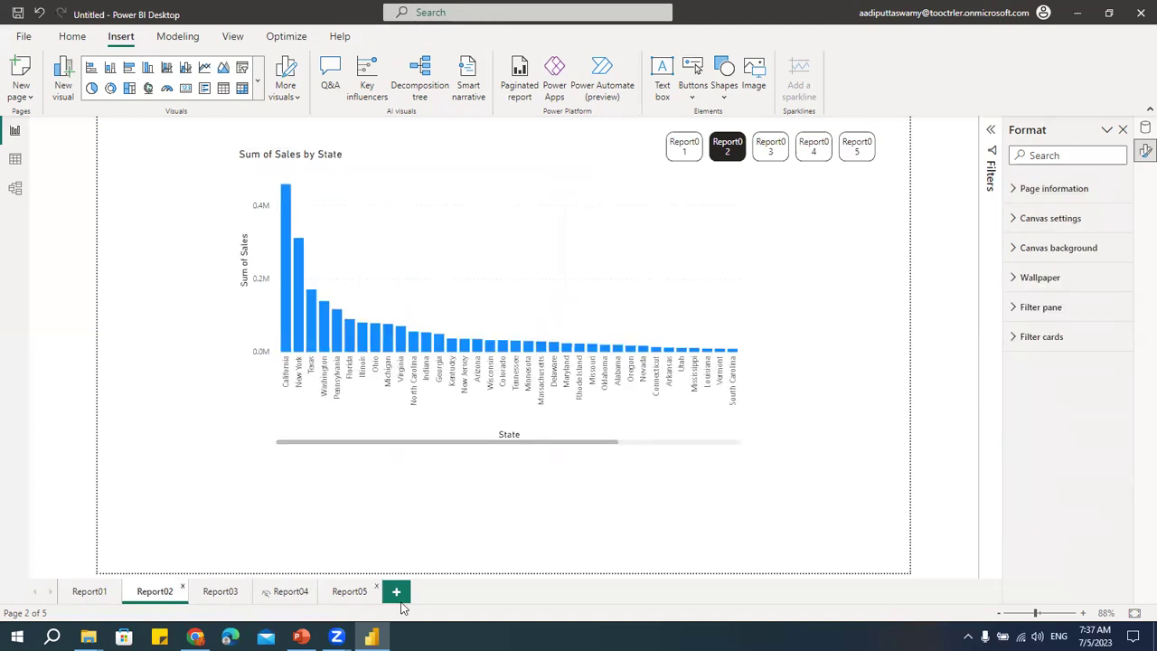
left_click(398, 593)
double_click(408, 591)
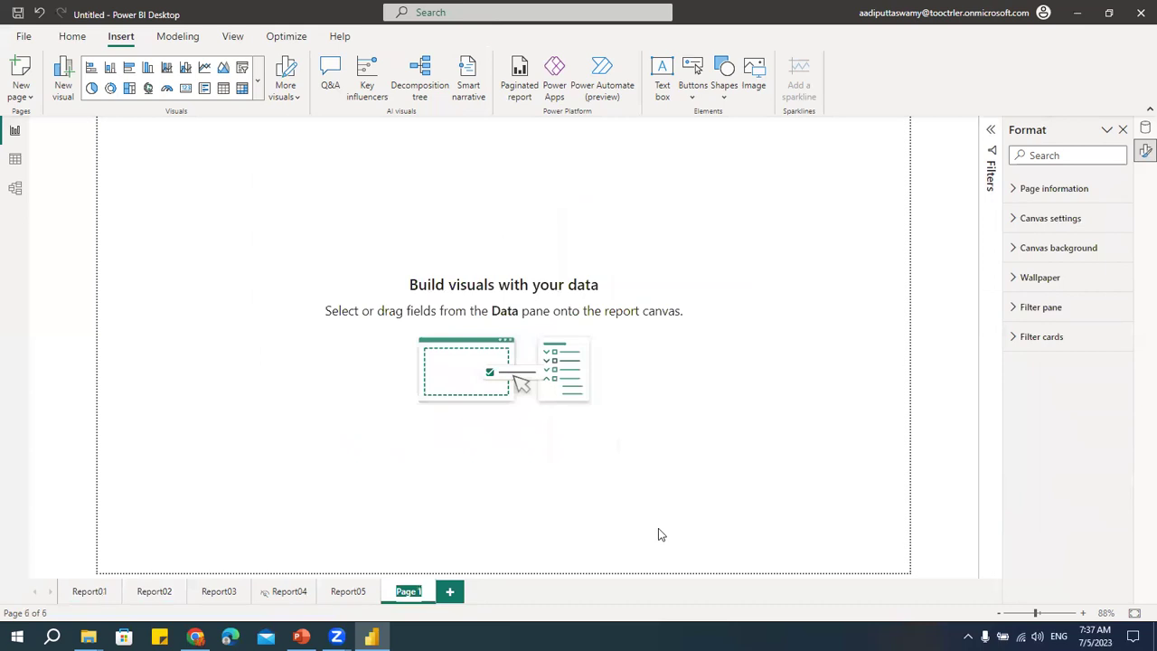
key("BackSpace")
type("ToolT")
type("i")
type("p_")
key("ctrl+a")
type("Report")
key("Return")
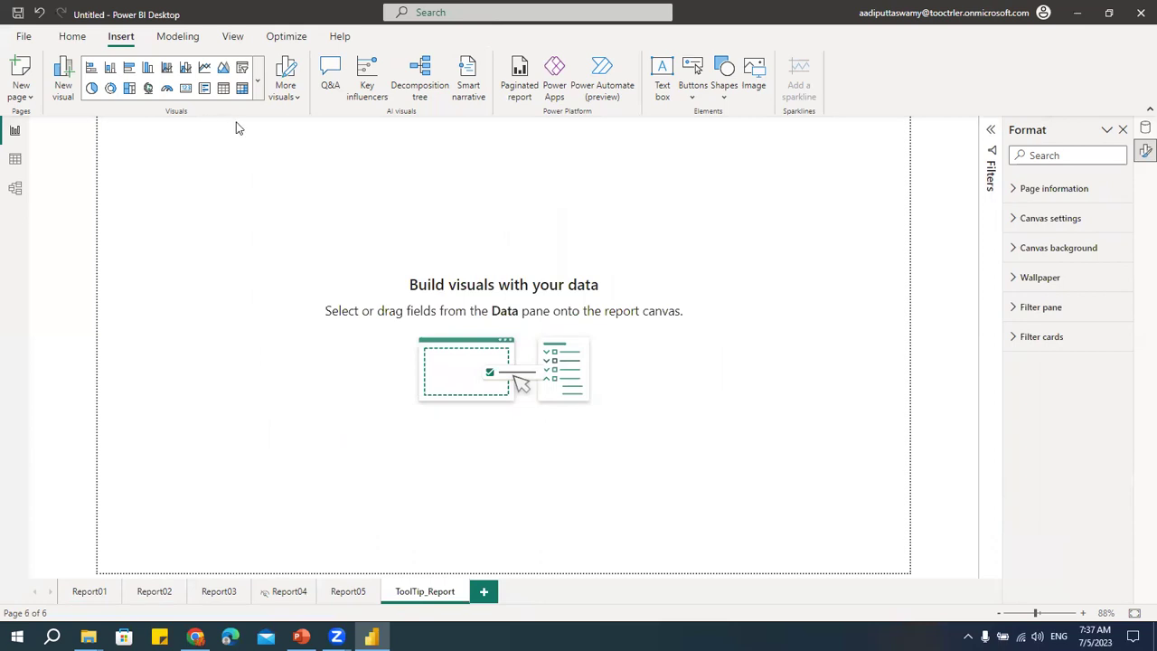
Step: Insert a pie chart on the ToolTip_Report page, place it near the page's upper left and enlarge it
left_click(91, 89)
left_click_drag(253, 147, 331, 169)
left_click_drag(360, 315, 453, 384)
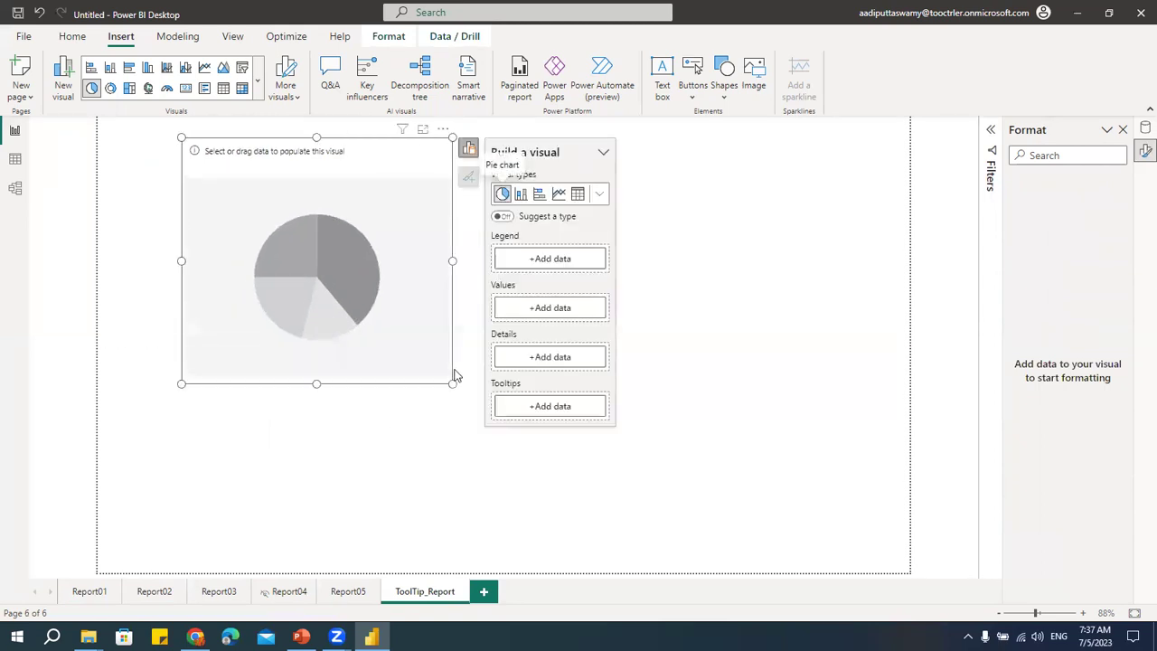
Step: Assign Ship Mode as the pie chart's legend and Sales as its values
left_click(558, 259)
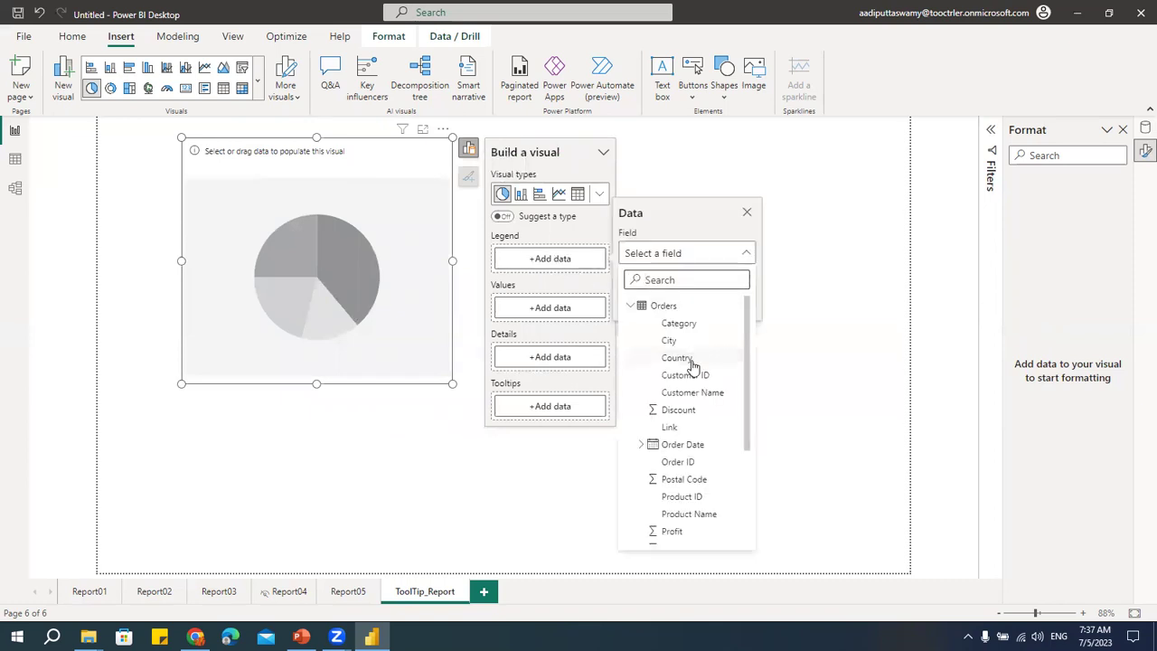
scroll(693, 425, "down", 3)
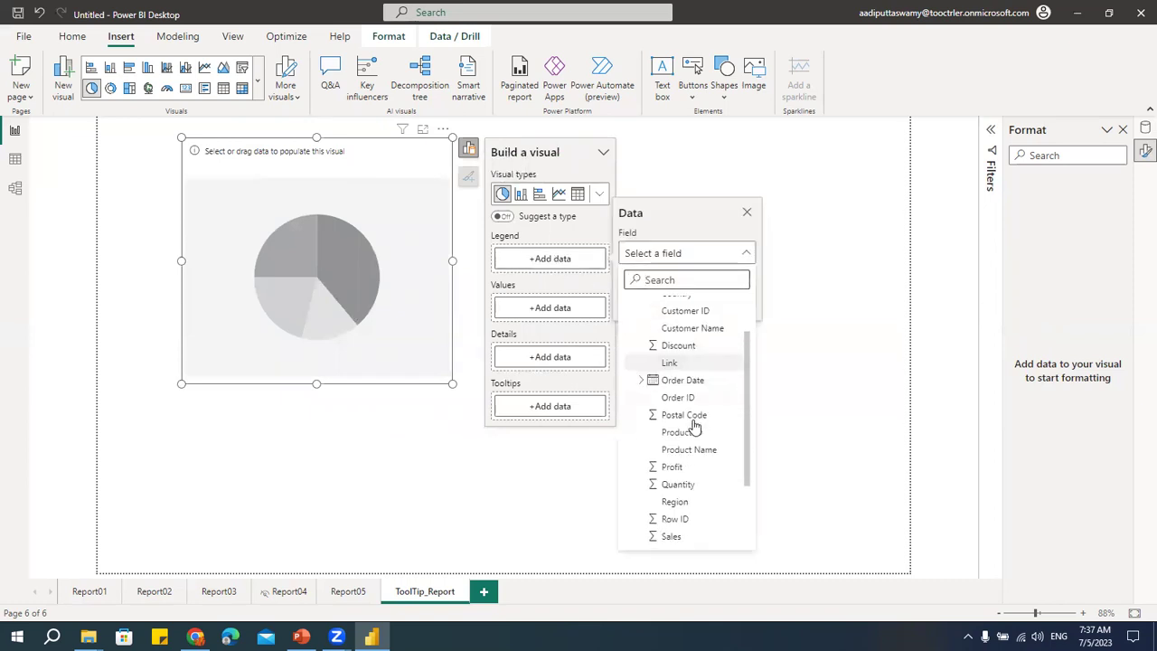
scroll(697, 425, "down", 2)
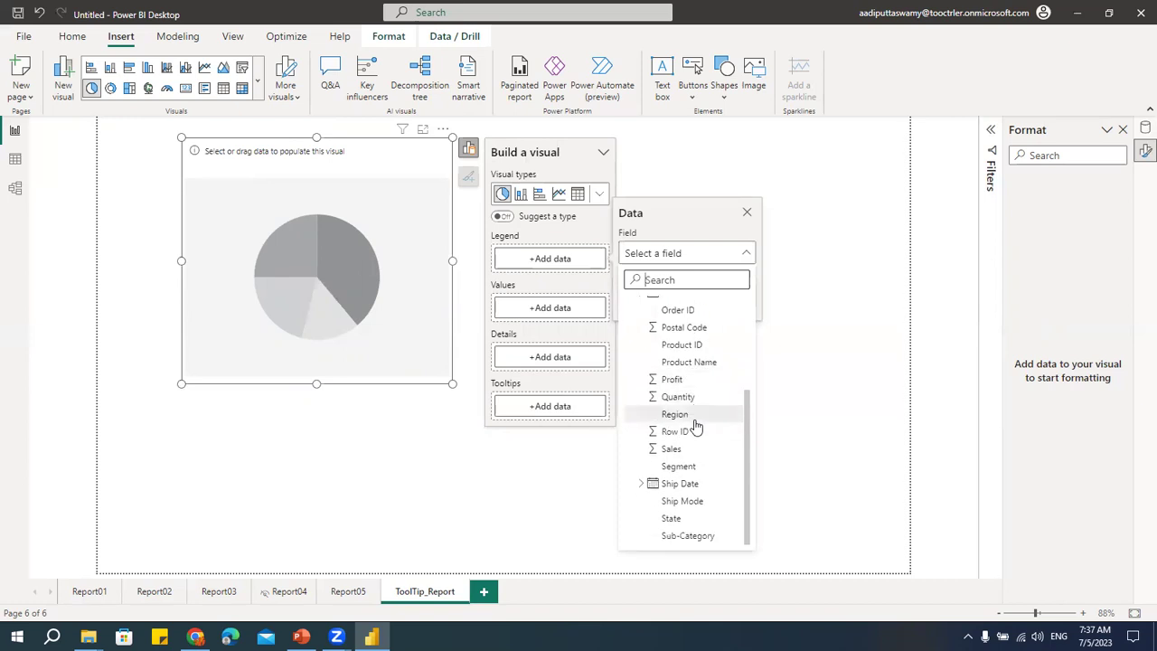
left_click(685, 504)
left_click(555, 333)
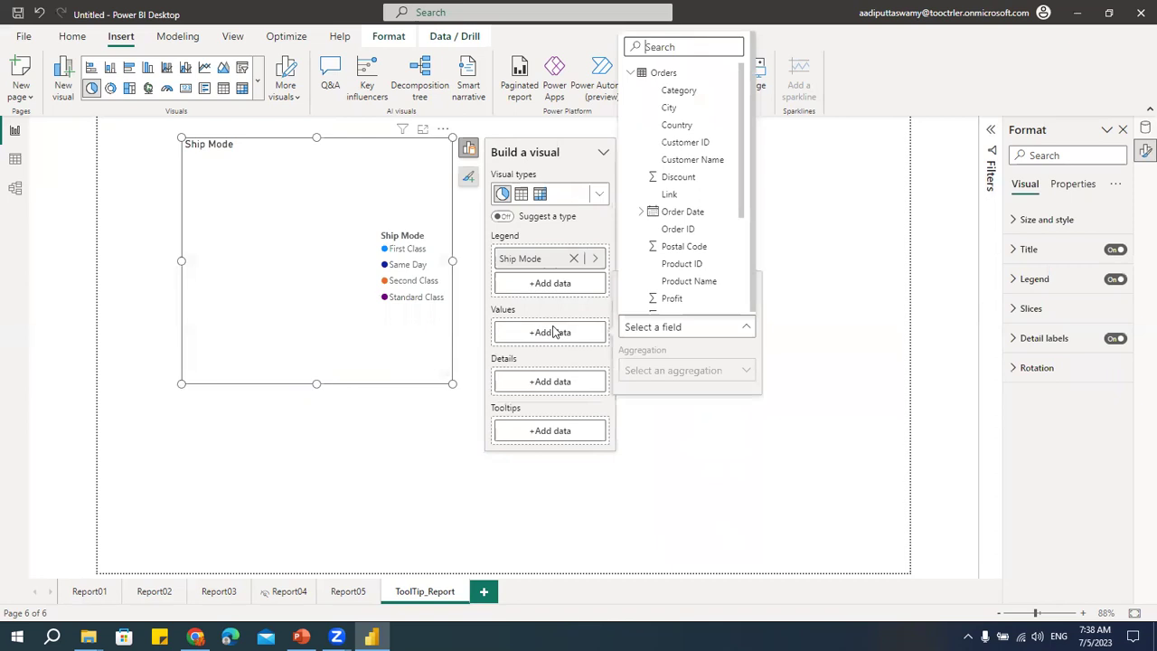
scroll(678, 249, "down", 5)
left_click(686, 219)
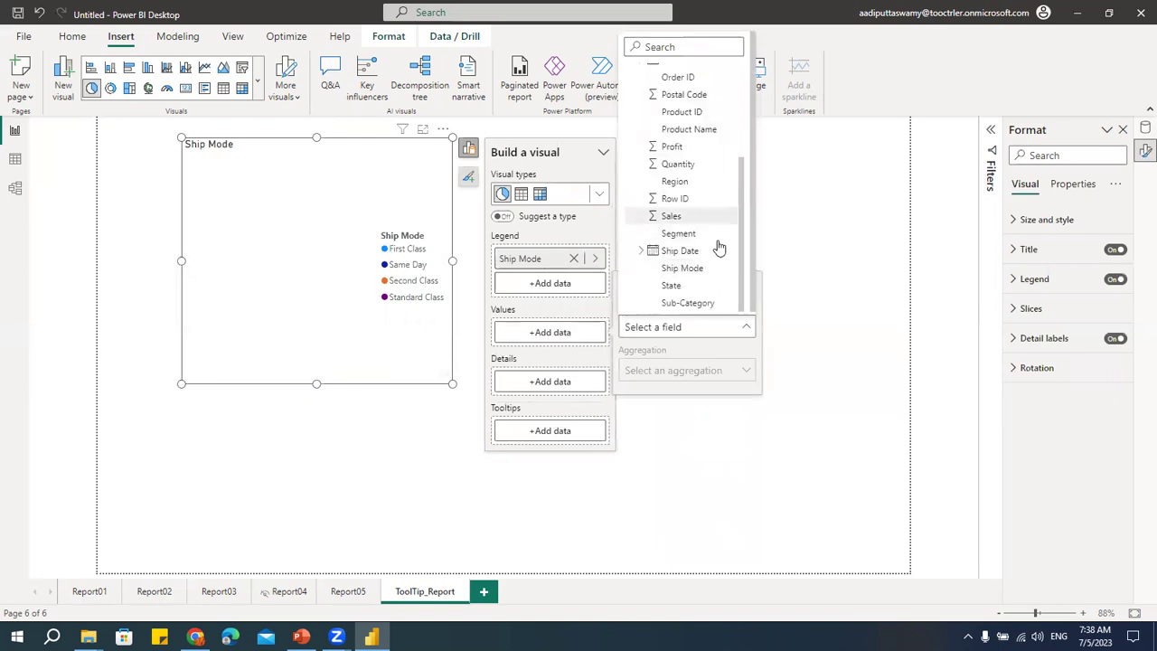
Step: Enlarge the pie chart, turn off its legend and shift it to the right along the page's upper edge
left_click_drag(454, 383, 510, 412)
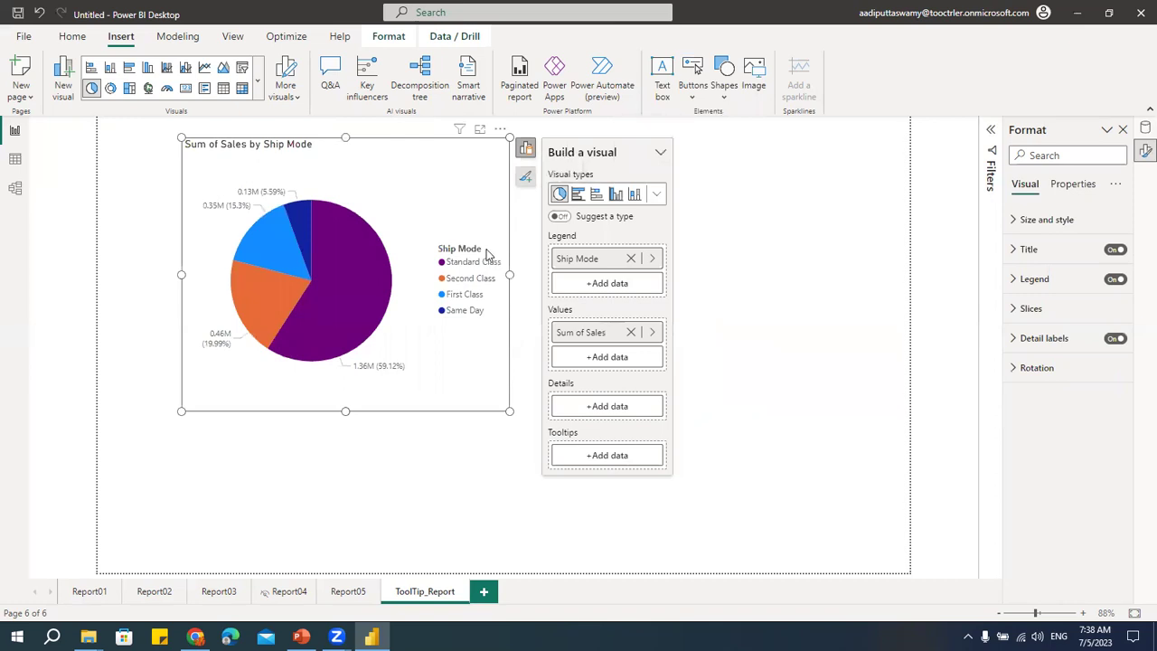
left_click(1116, 279)
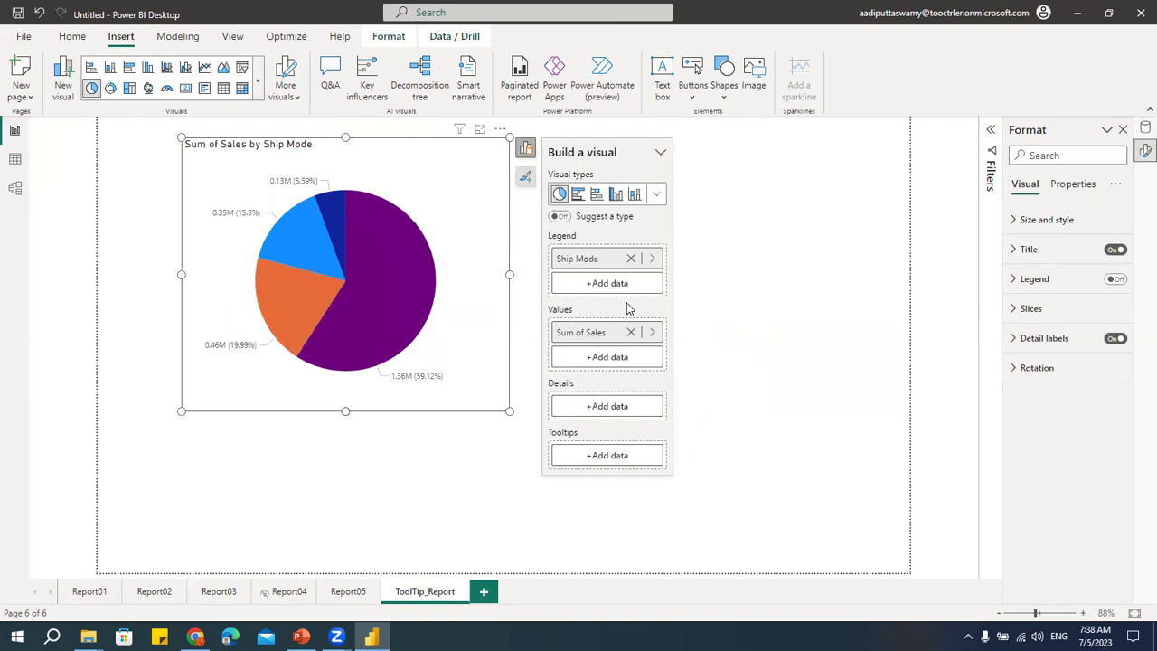
left_click_drag(439, 155, 512, 157)
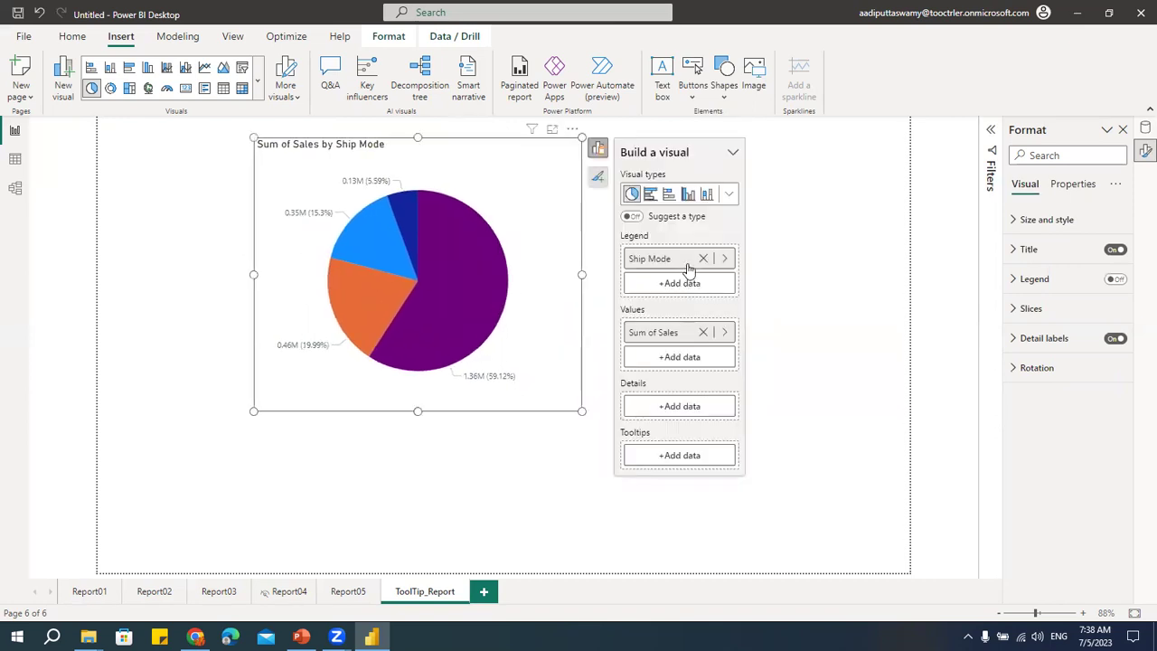
Step: Set both the page type and the canvas type of the ToolTip_Report page to Tooltip
left_click(851, 237)
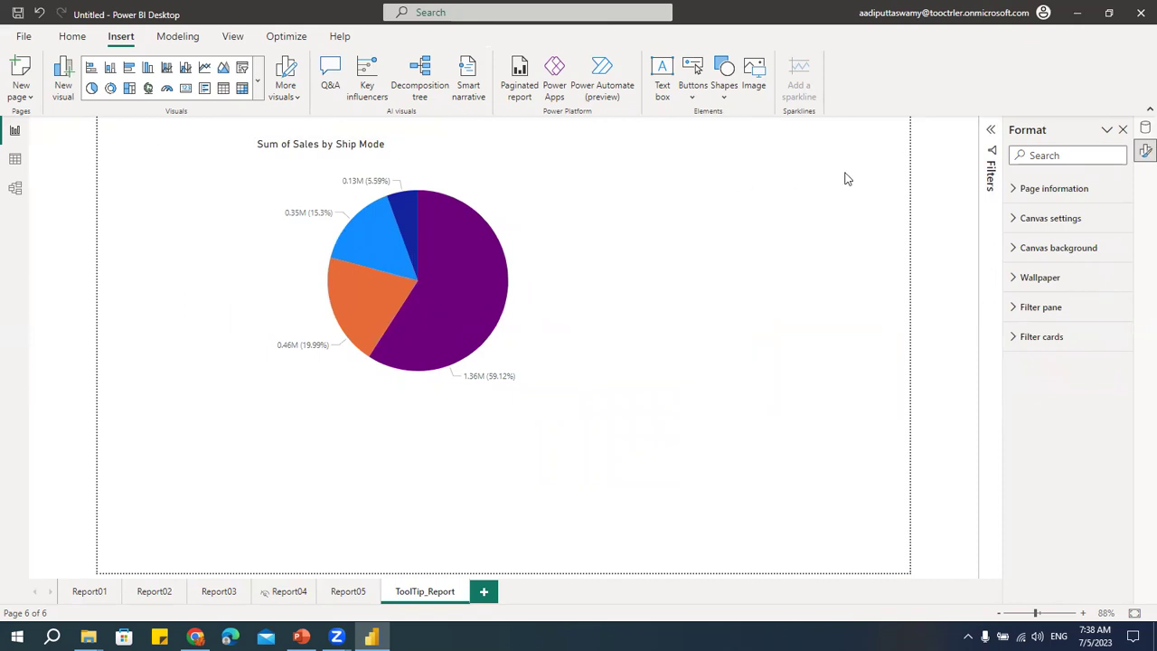
left_click(1046, 190)
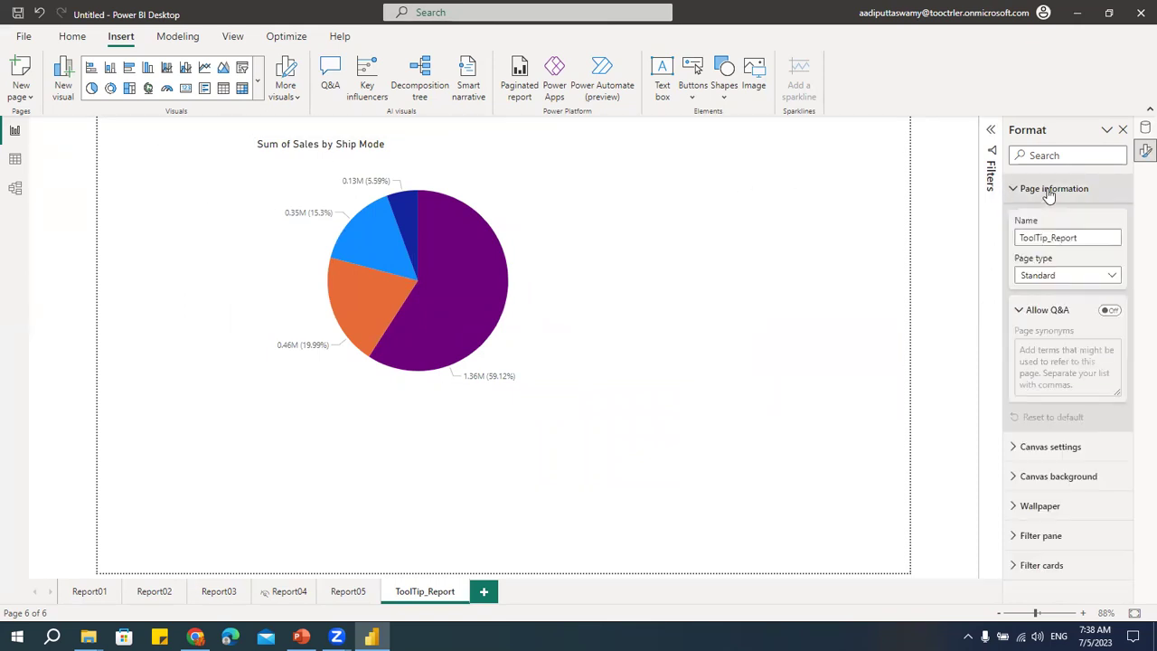
left_click(1051, 277)
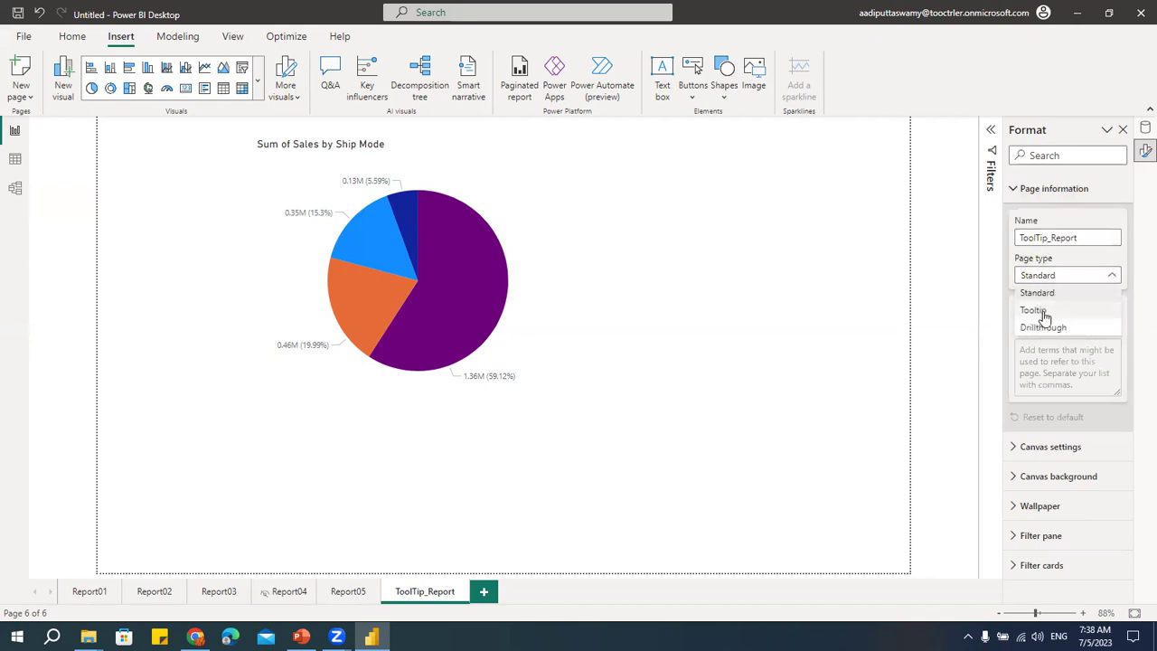
left_click(1039, 310)
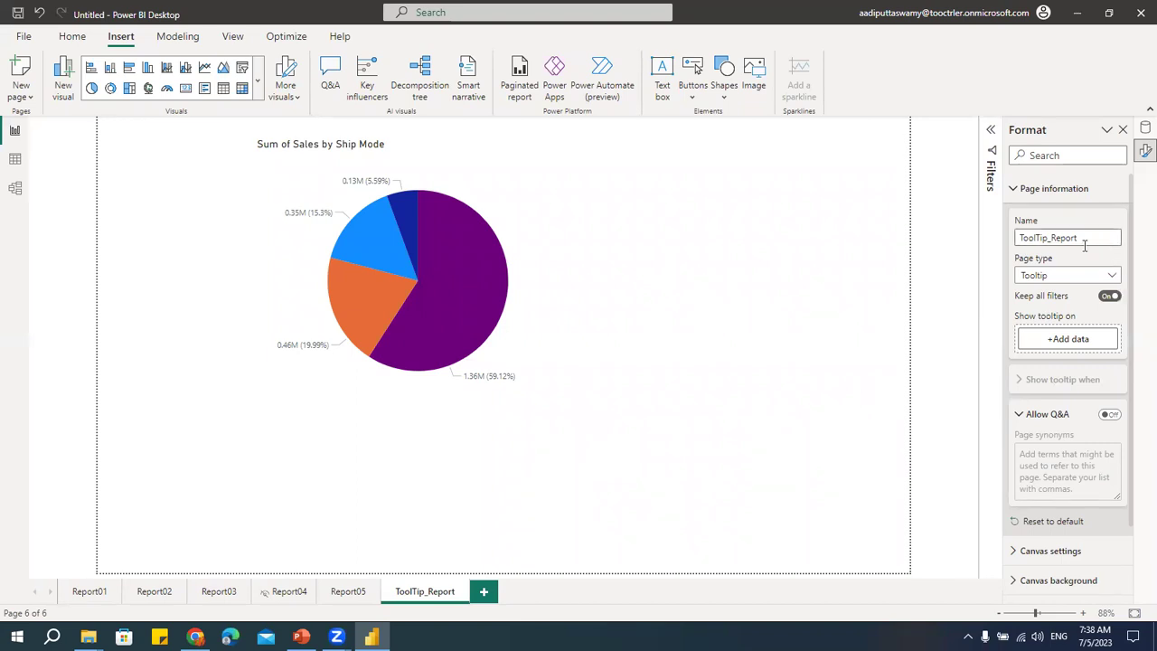
left_click(1040, 196)
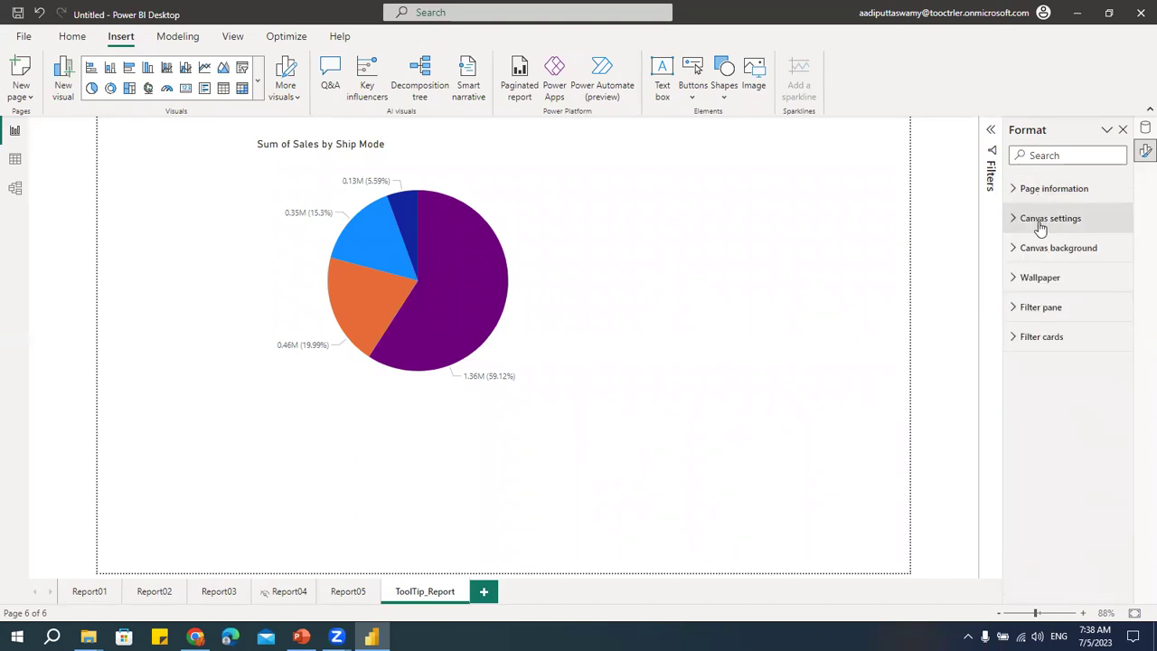
left_click(1040, 220)
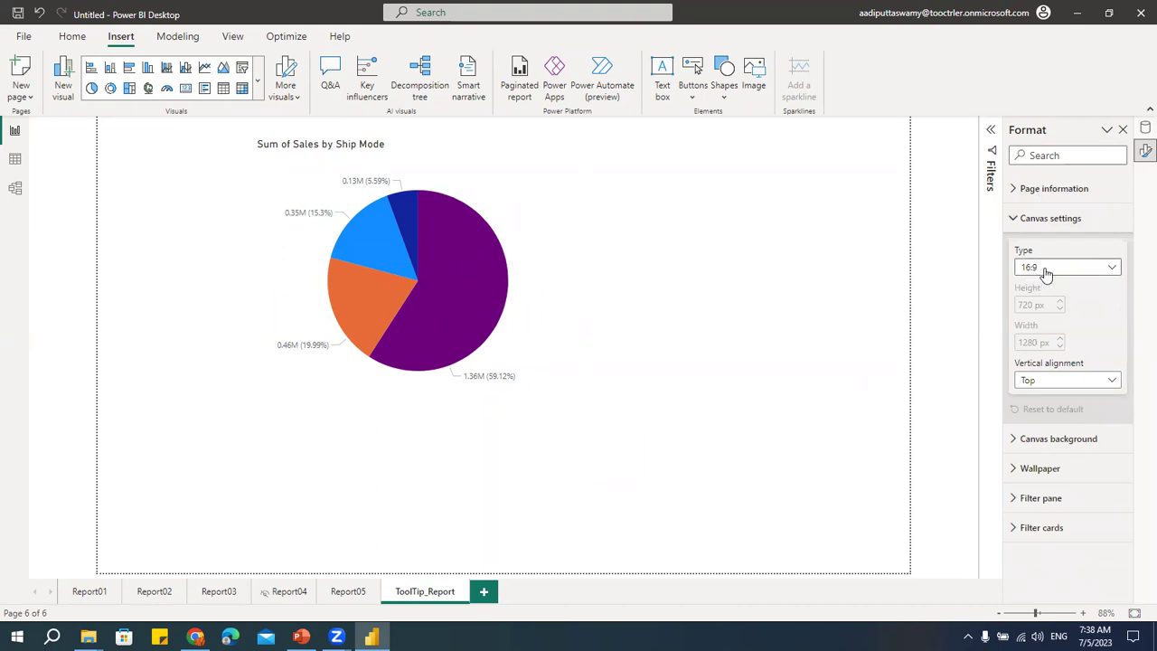
left_click(1049, 268)
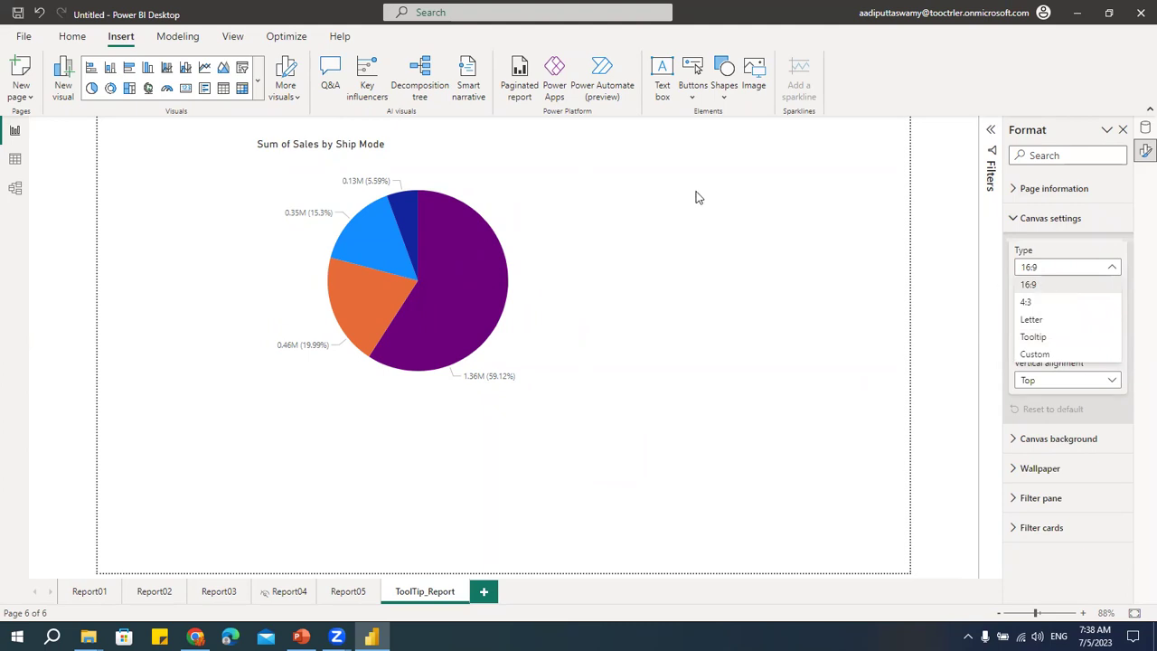
left_click(1040, 336)
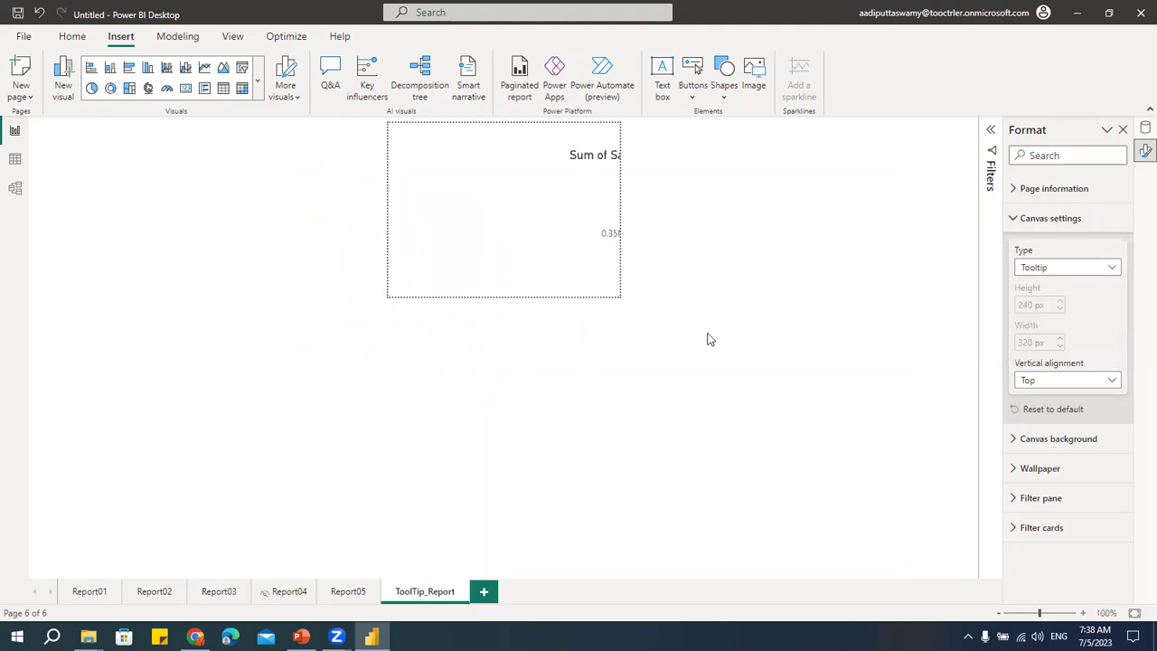
Step: Move and resize the pie chart so that it fills the small tooltip canvas
left_click(586, 187)
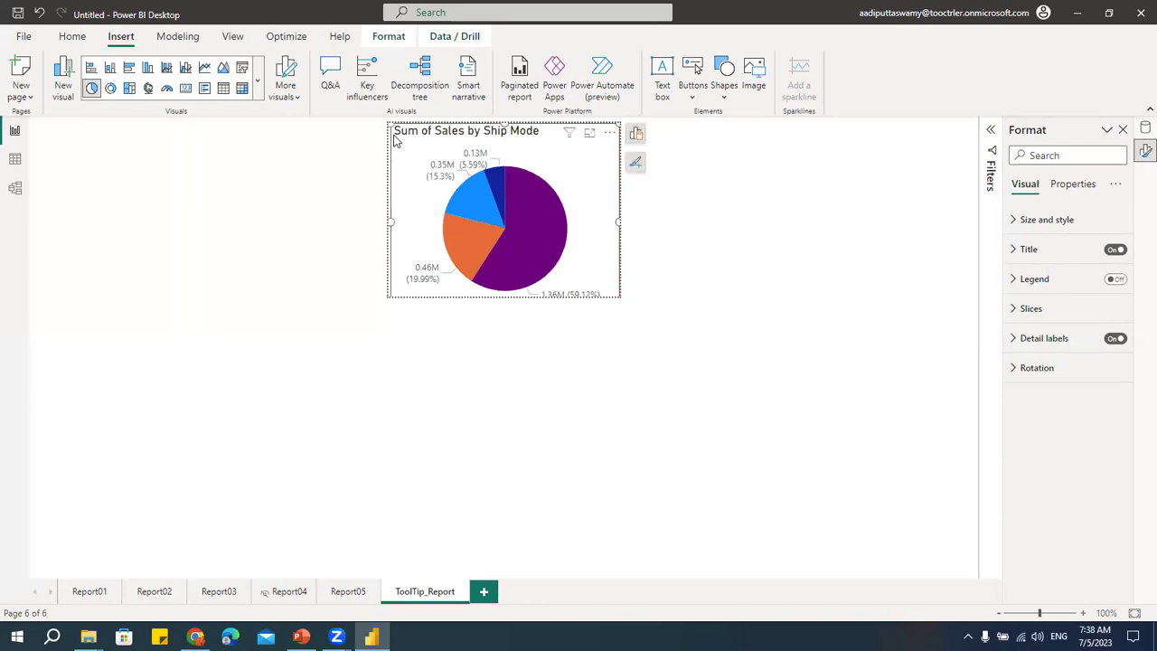
left_click_drag(388, 122, 525, 220)
left_click_drag(592, 246, 448, 149)
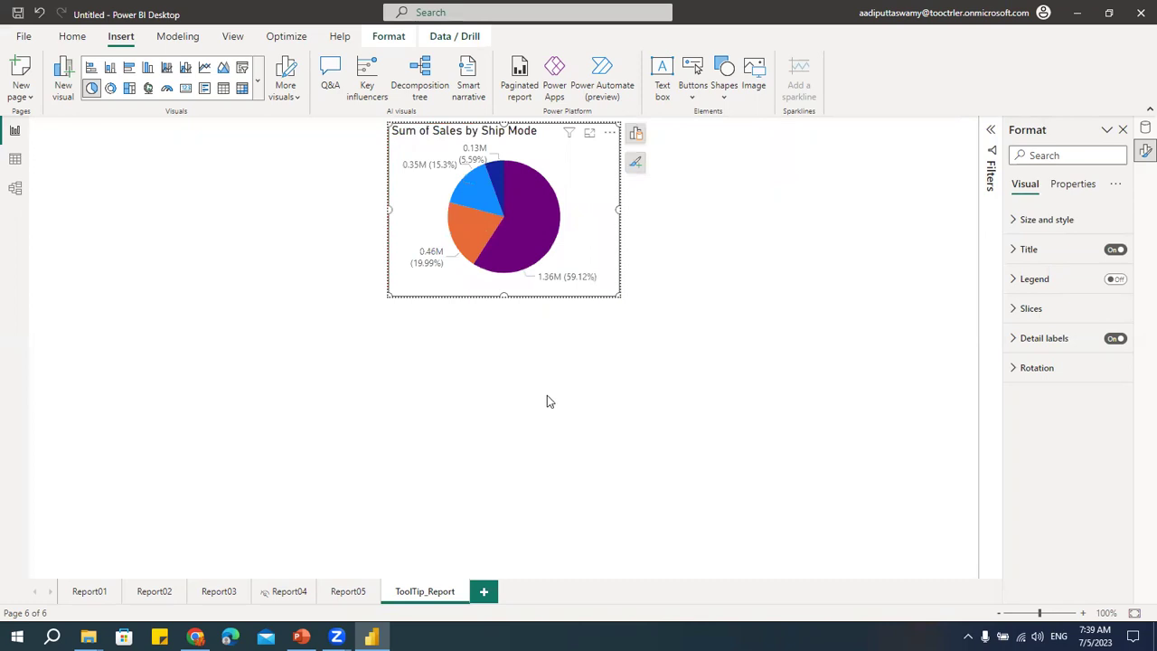
mouse_move(497, 278)
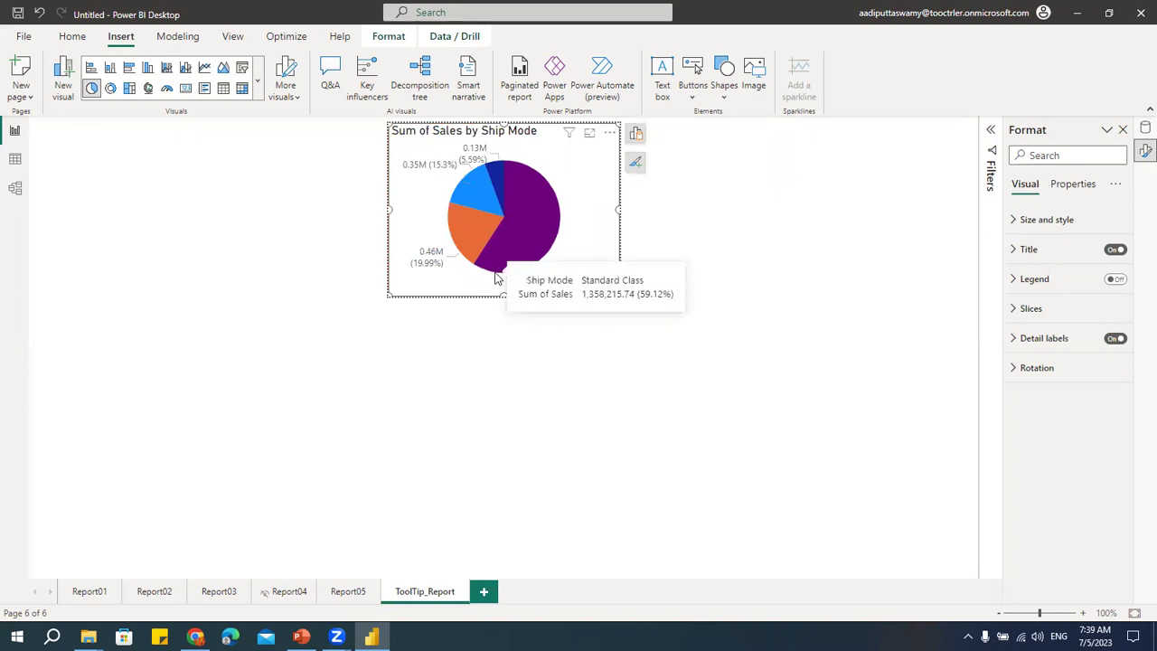
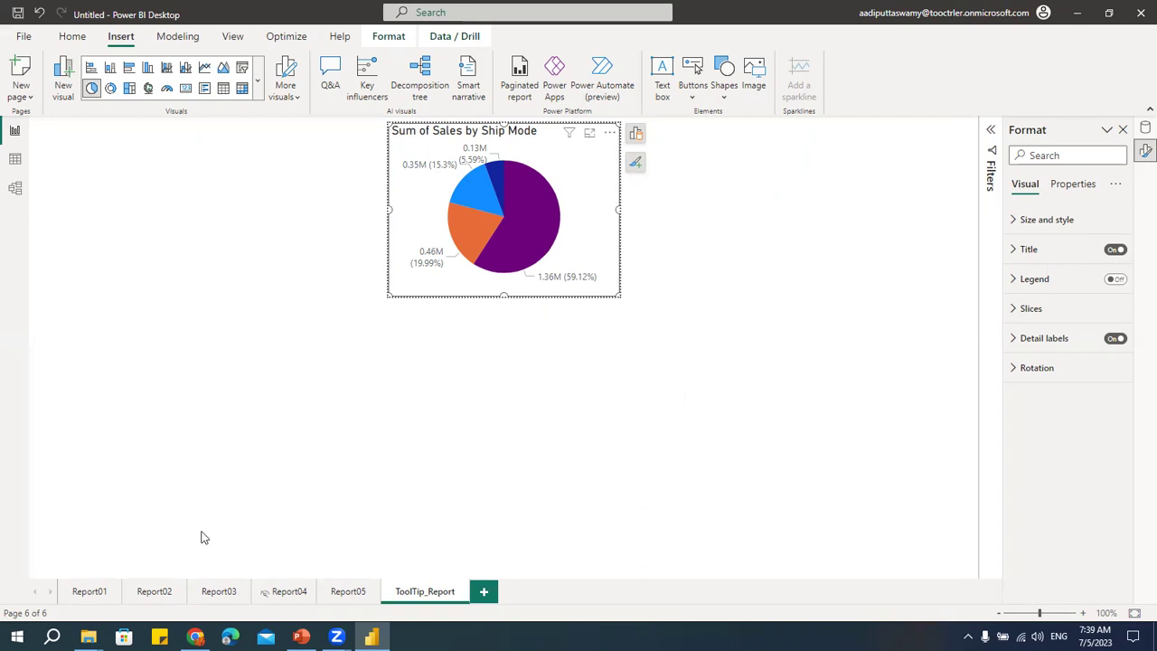
Step: Open Report01 and examine the default tooltips on the Sum of Sales by Region chart's columns
left_click(90, 597)
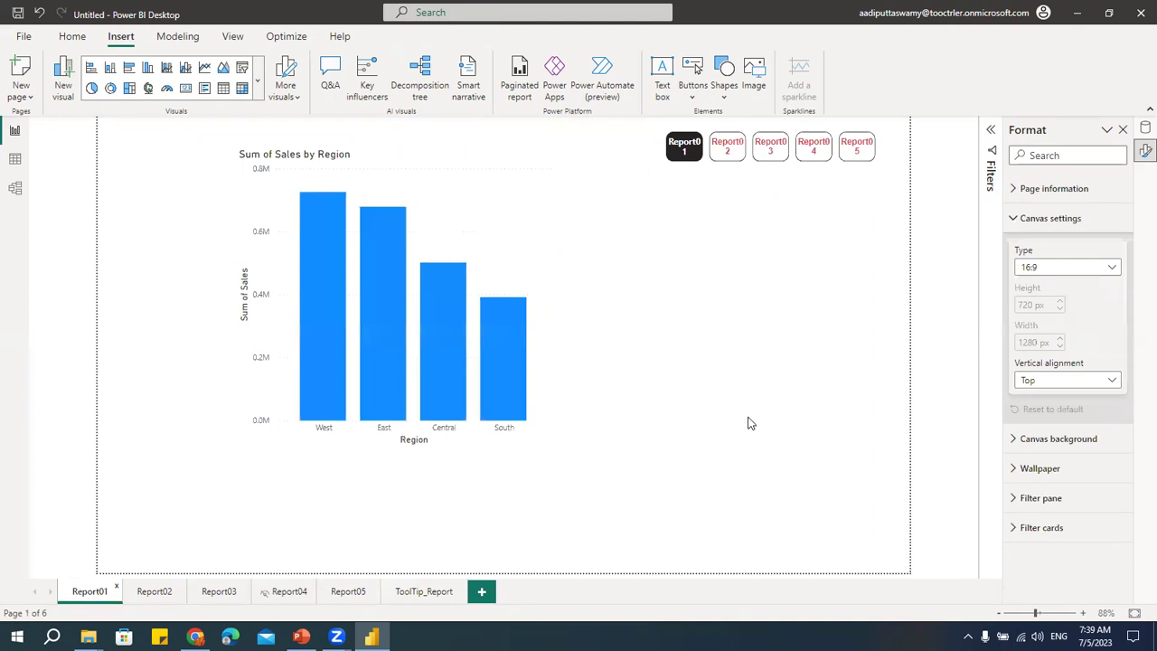
mouse_move(499, 364)
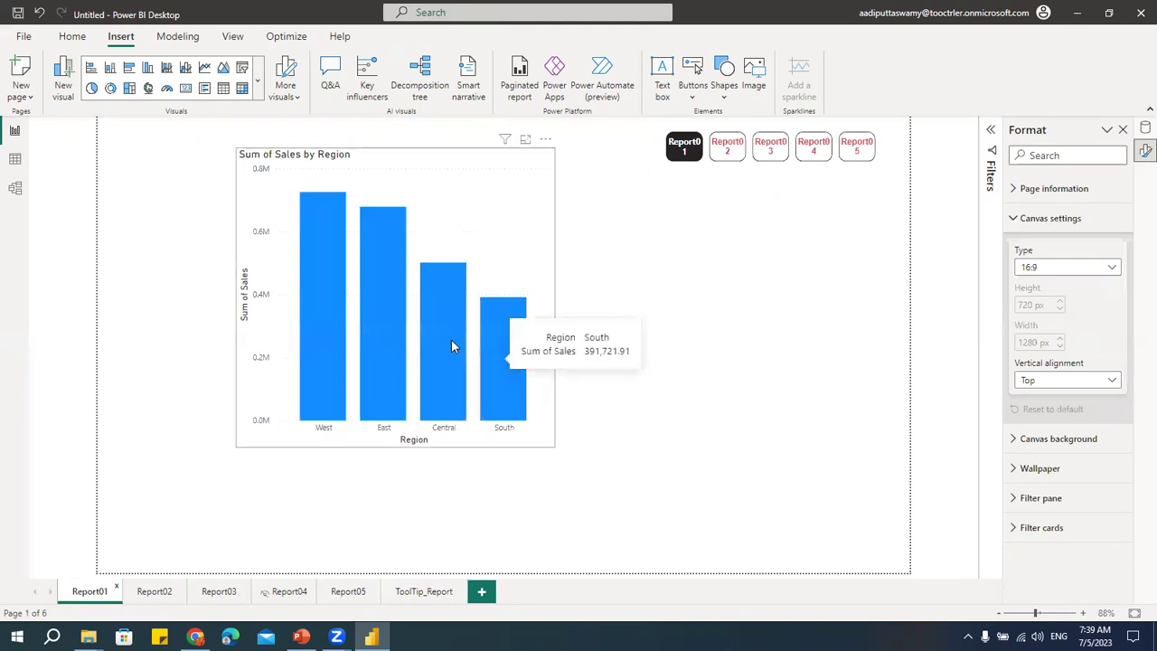
mouse_move(419, 321)
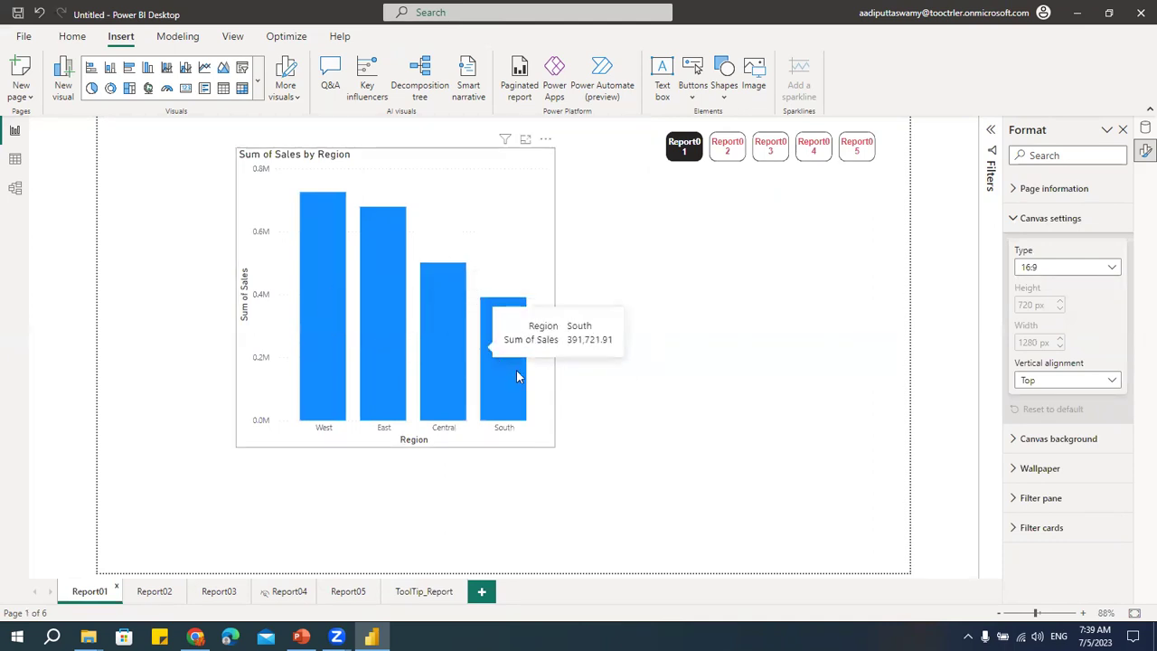
mouse_move(569, 388)
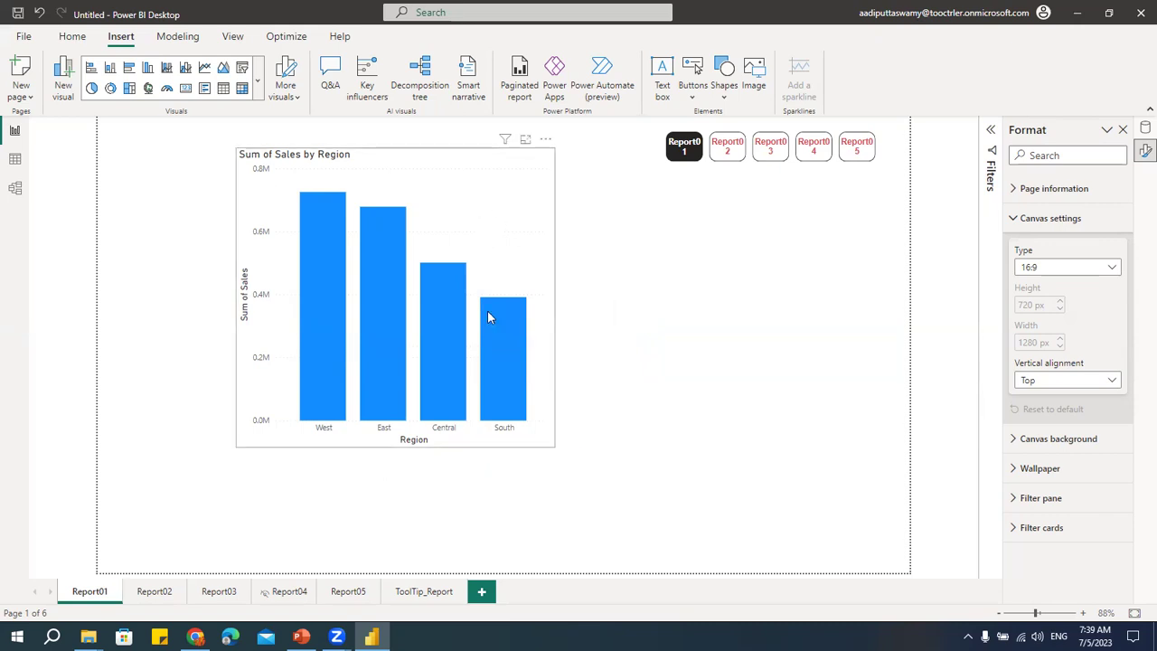
Step: Set the Report01 column chart's tooltip type to Report page with ToolTip_Report as the page, and preview it on the columns
left_click(529, 217)
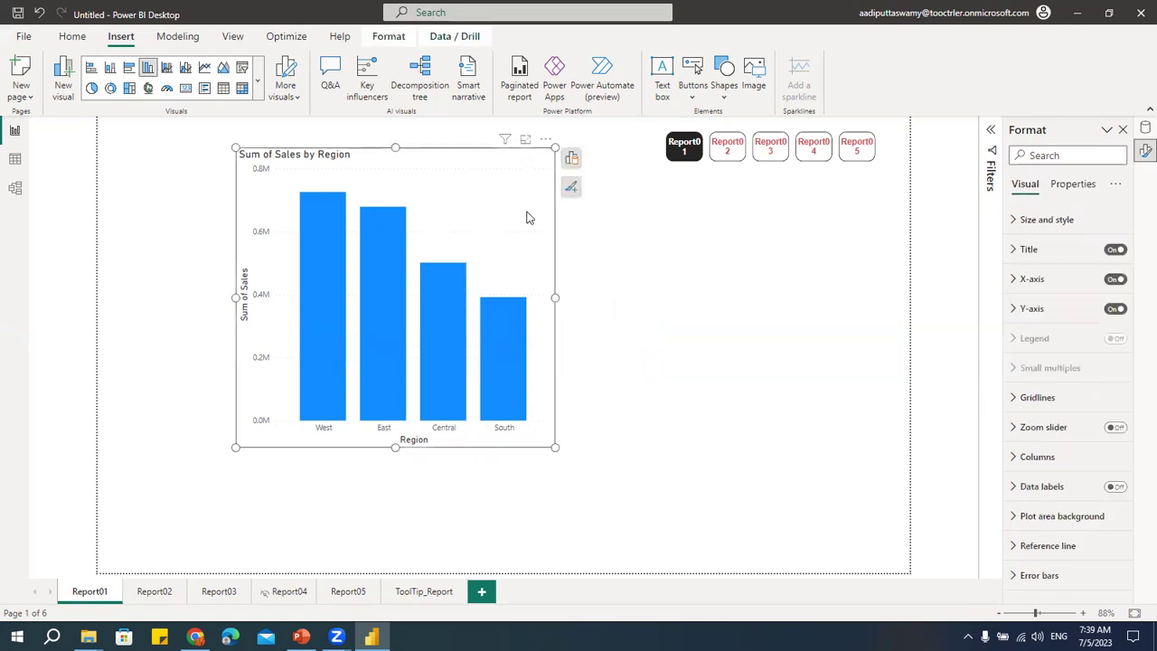
left_click(1083, 191)
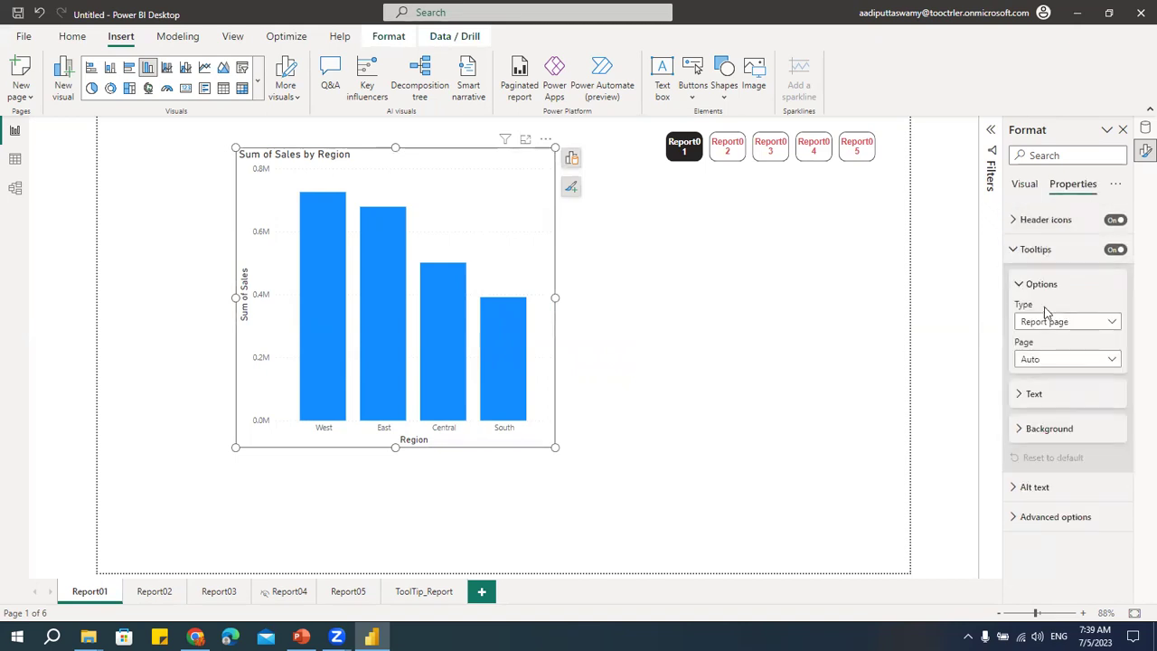
left_click(1061, 324)
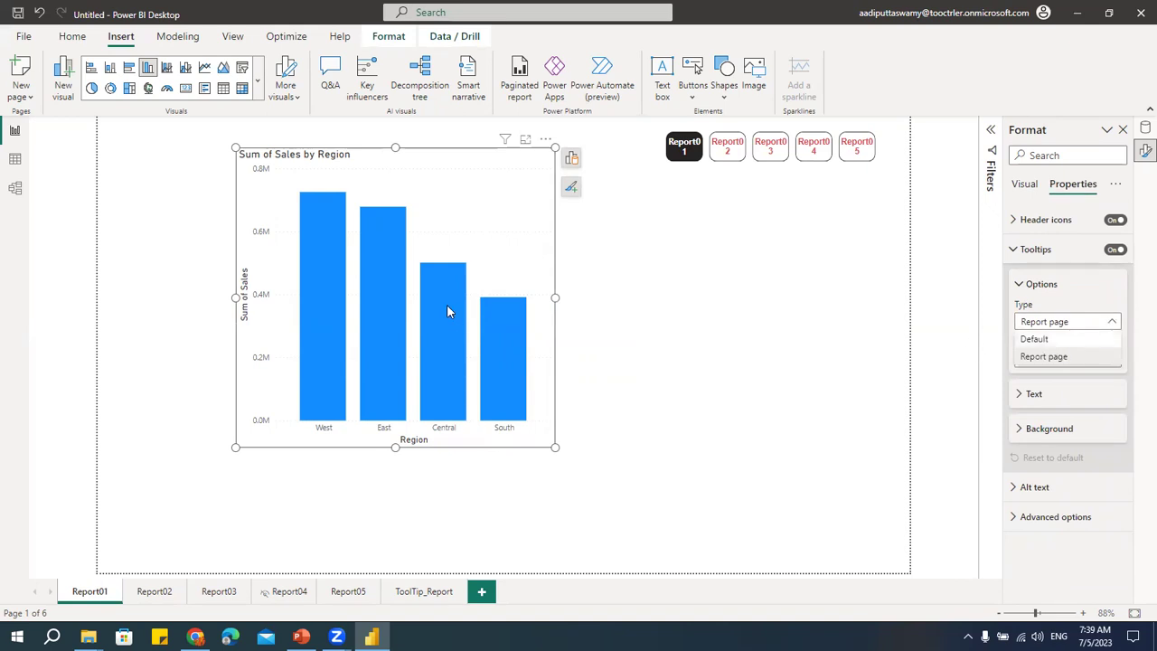
left_click(1035, 340)
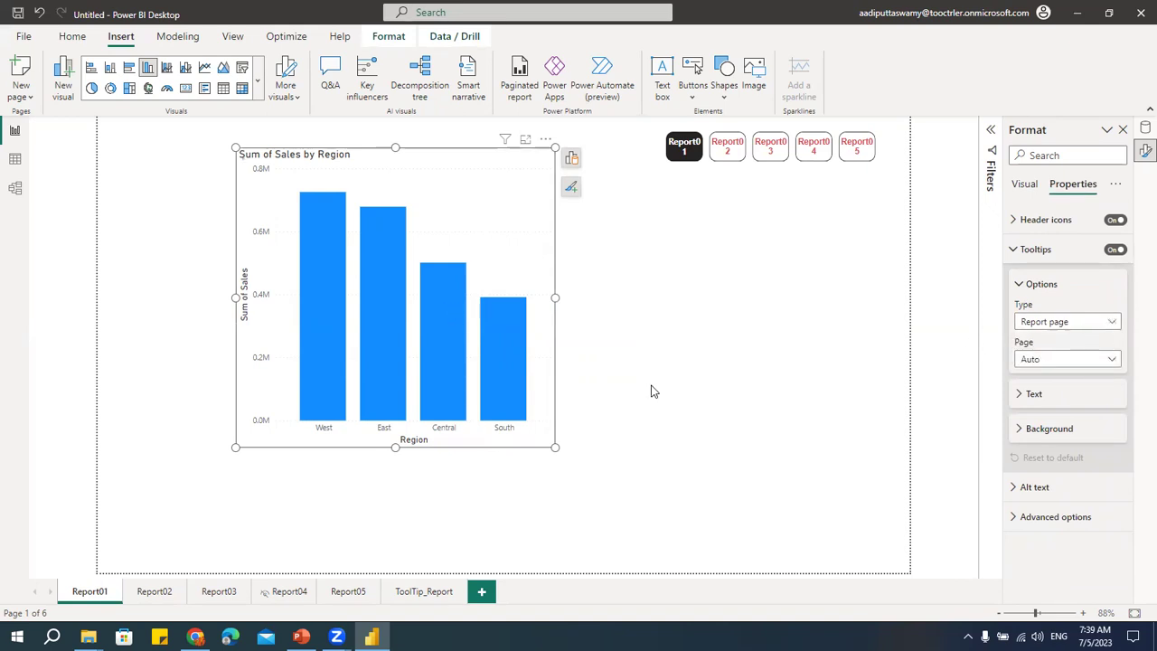
left_click(1060, 323)
left_click(1054, 356)
left_click(1055, 362)
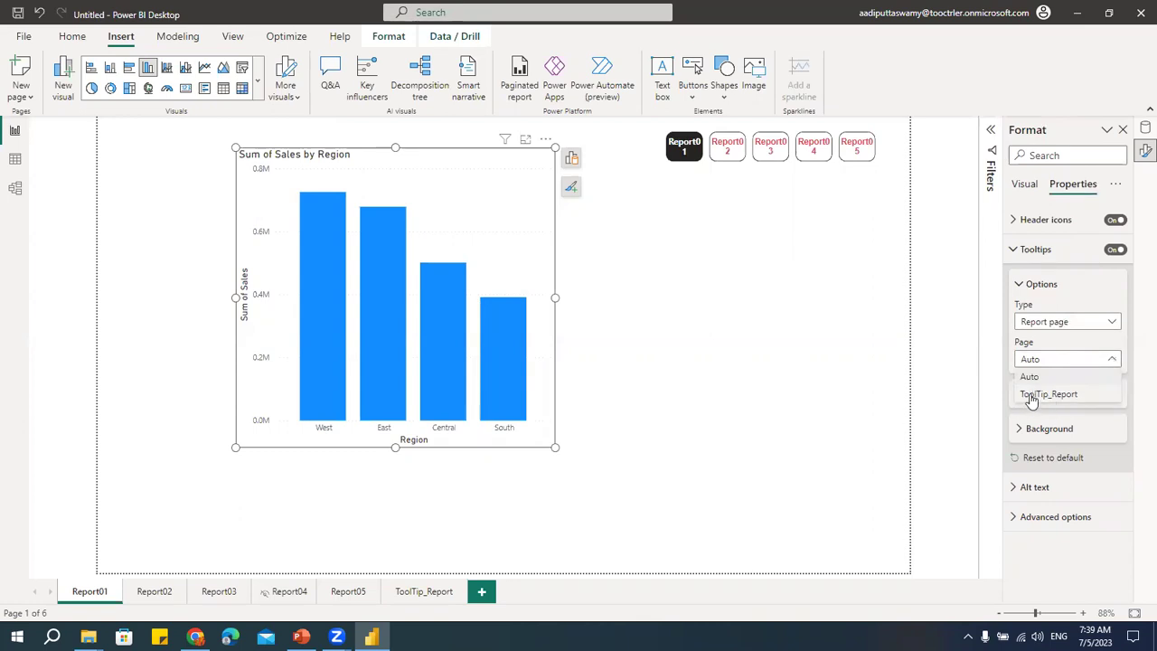
left_click(1038, 398)
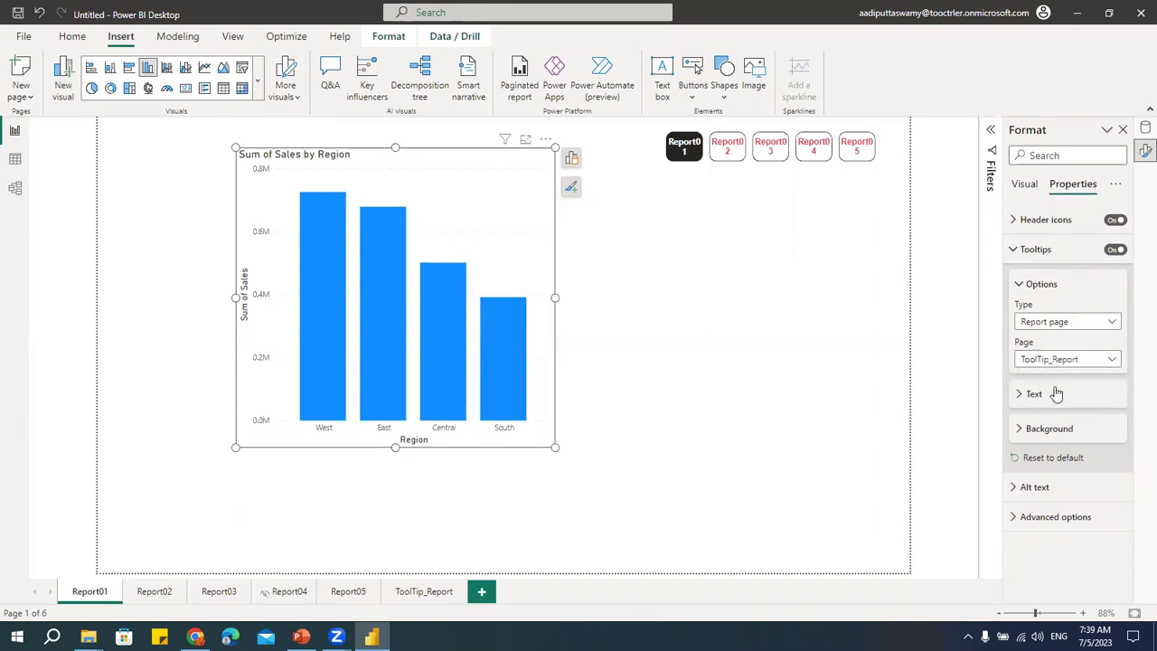
left_click(748, 347)
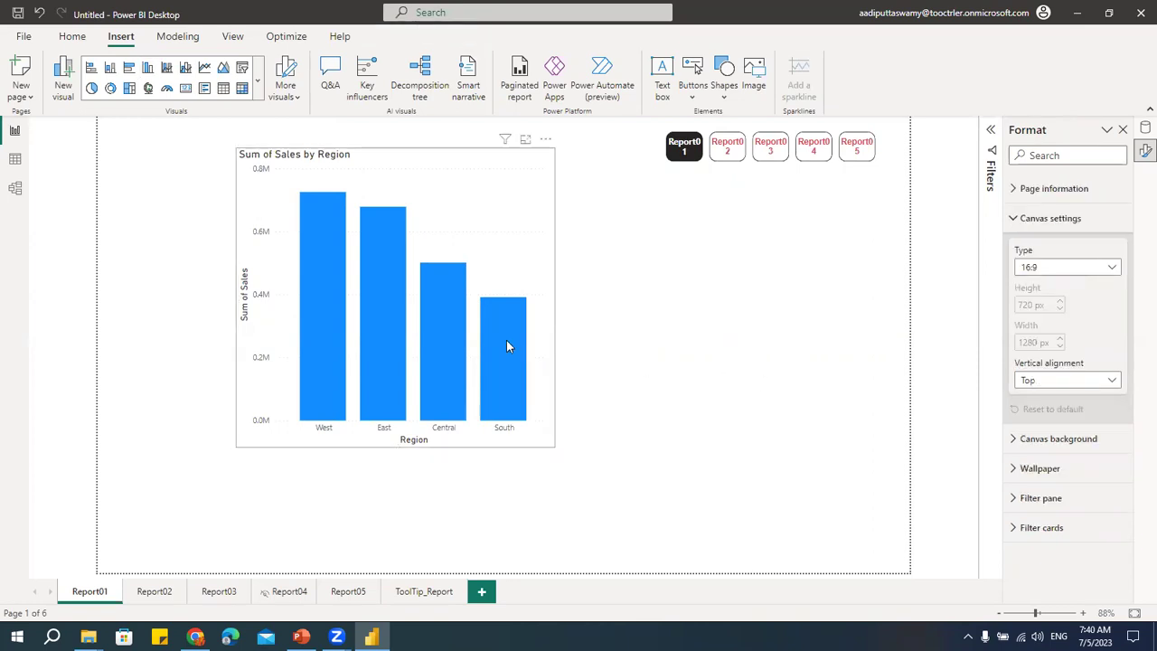
mouse_move(508, 344)
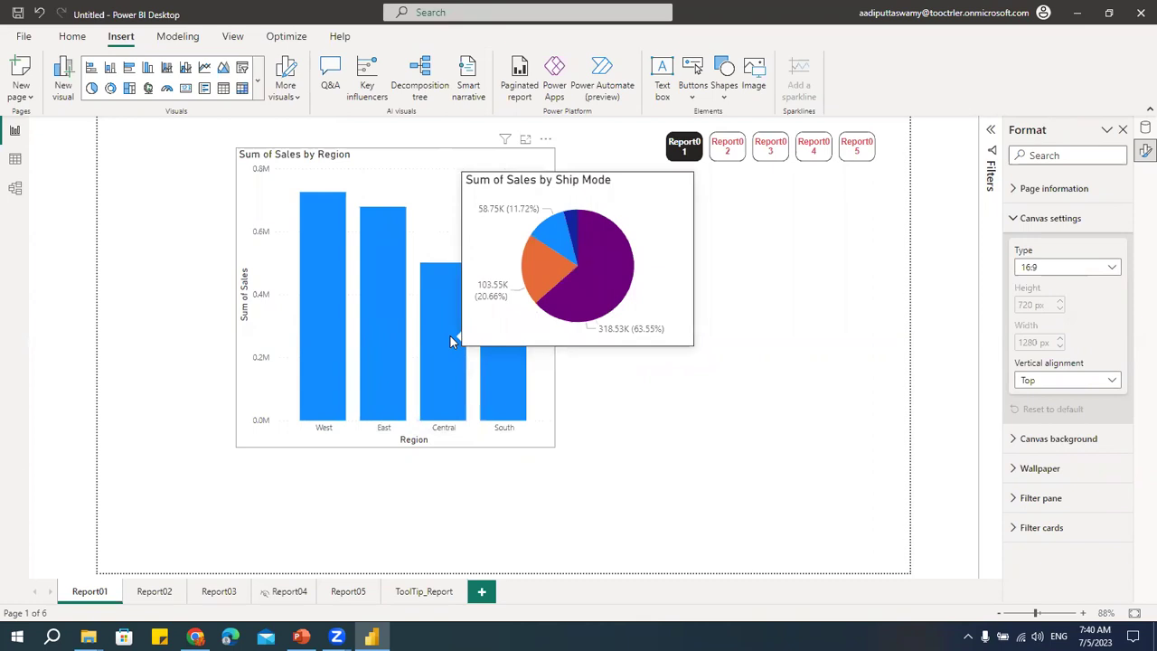
Step: Convert the pie chart on ToolTip_Report to a clustered column chart and preview the tooltip on Report01's columns
left_click(424, 593)
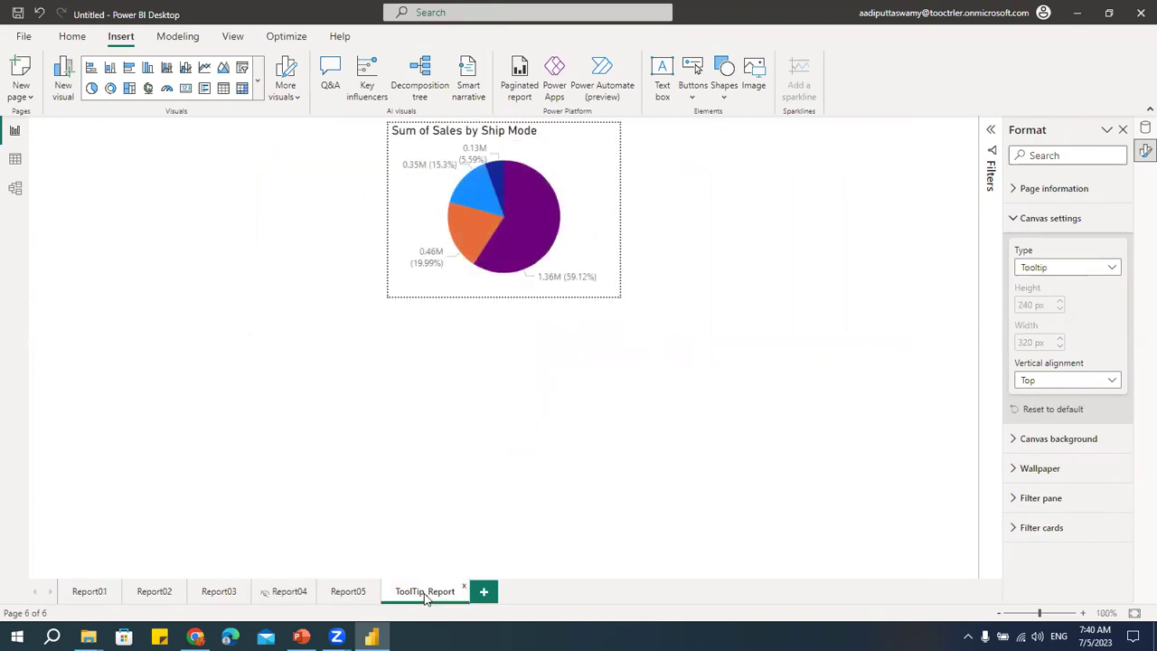
left_click(561, 166)
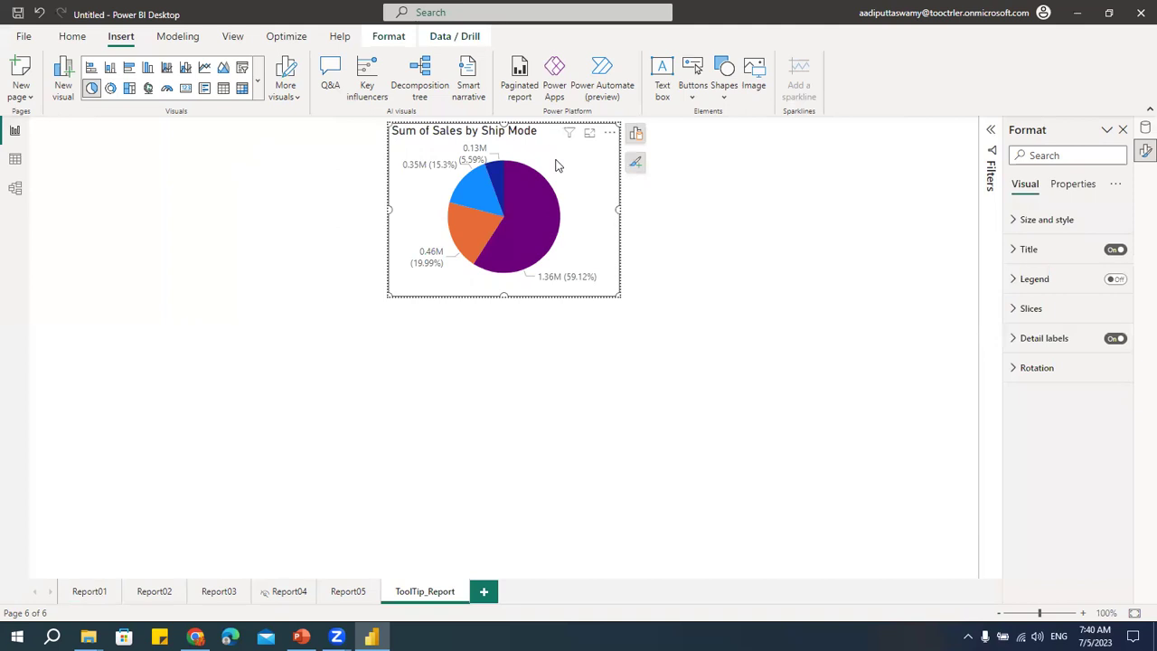
left_click(146, 73)
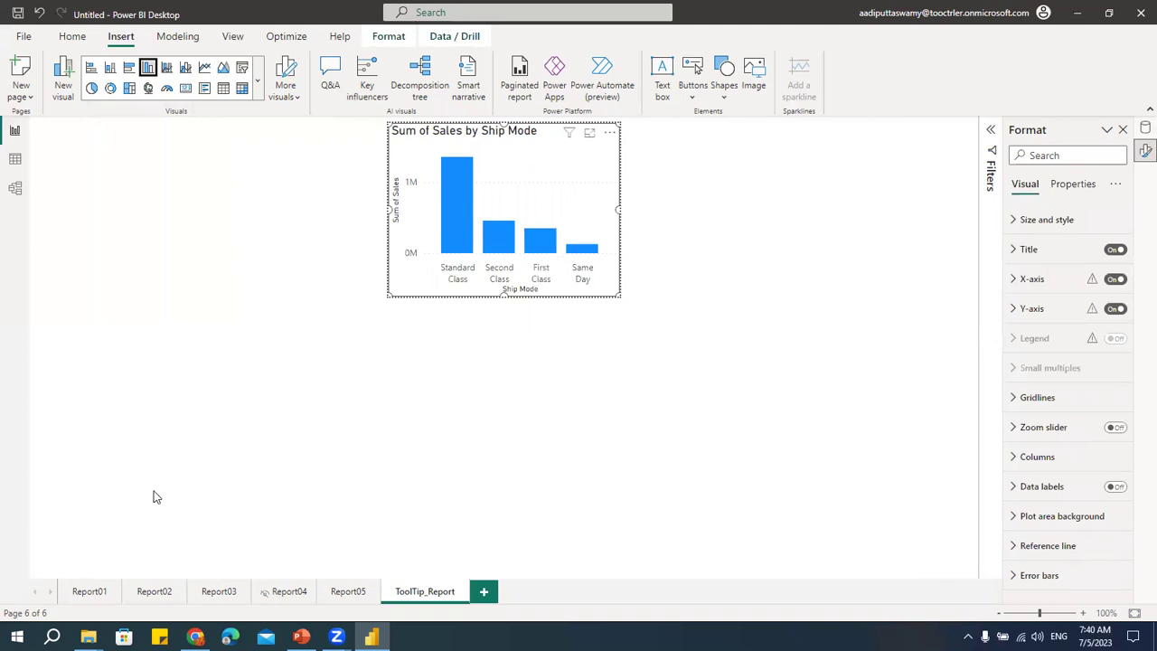
left_click(89, 592)
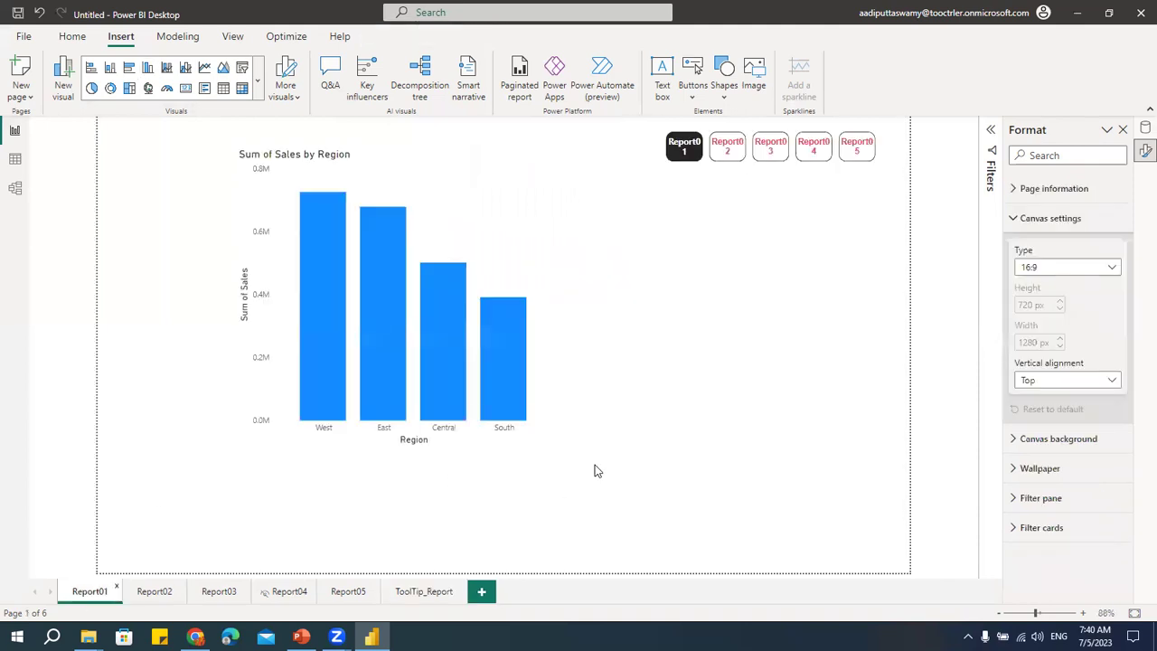
mouse_move(499, 369)
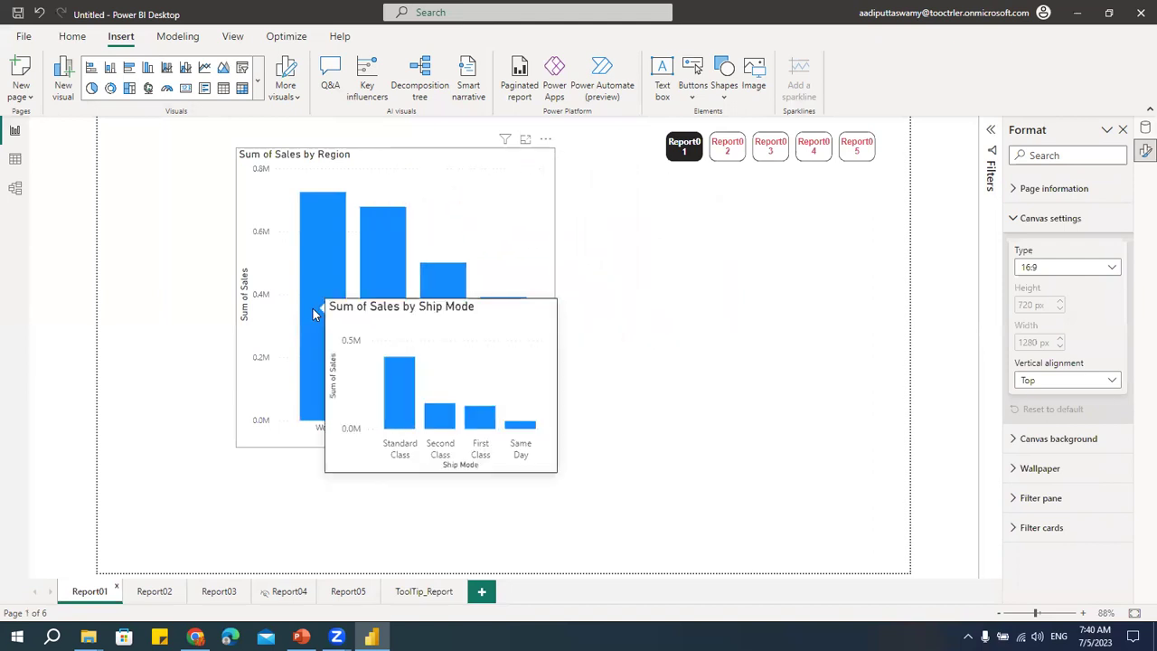
Step: Return to the ToolTip_Report page and set its canvas type to 16:9
left_click(425, 590)
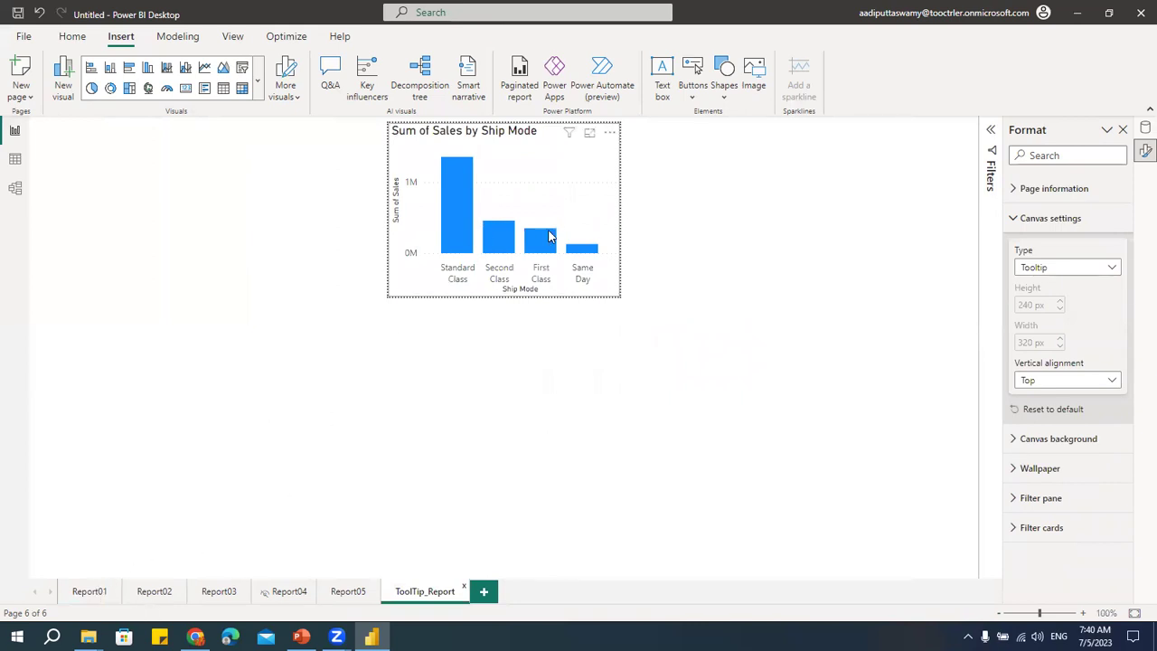
mouse_move(549, 237)
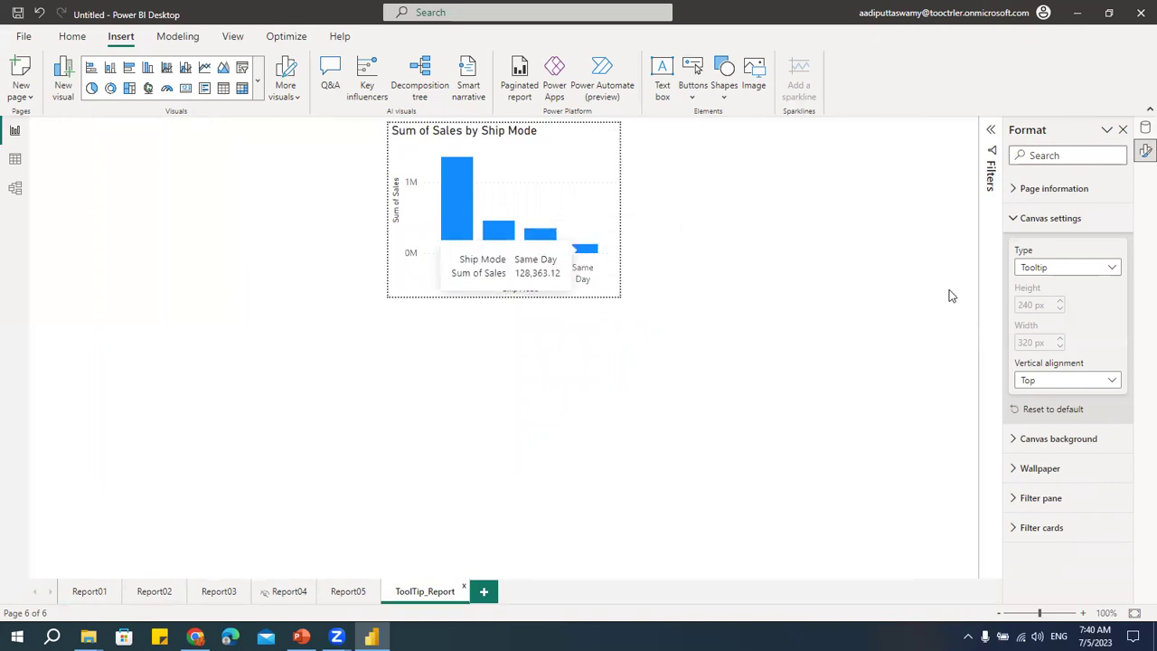
left_click(1075, 269)
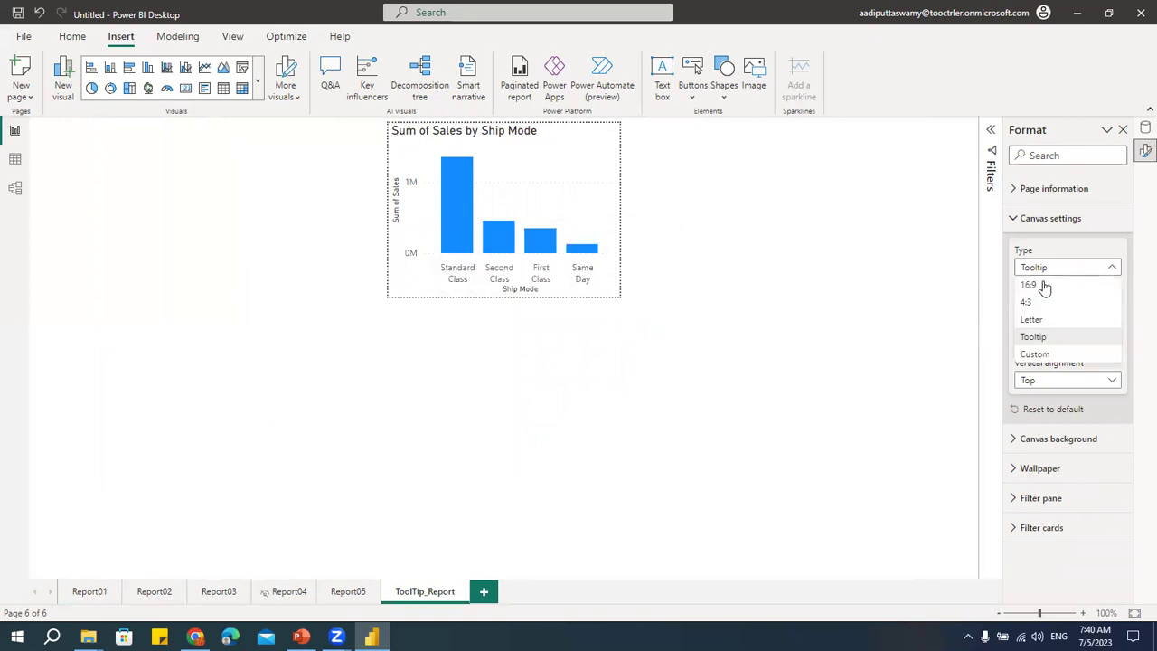
left_click(1042, 284)
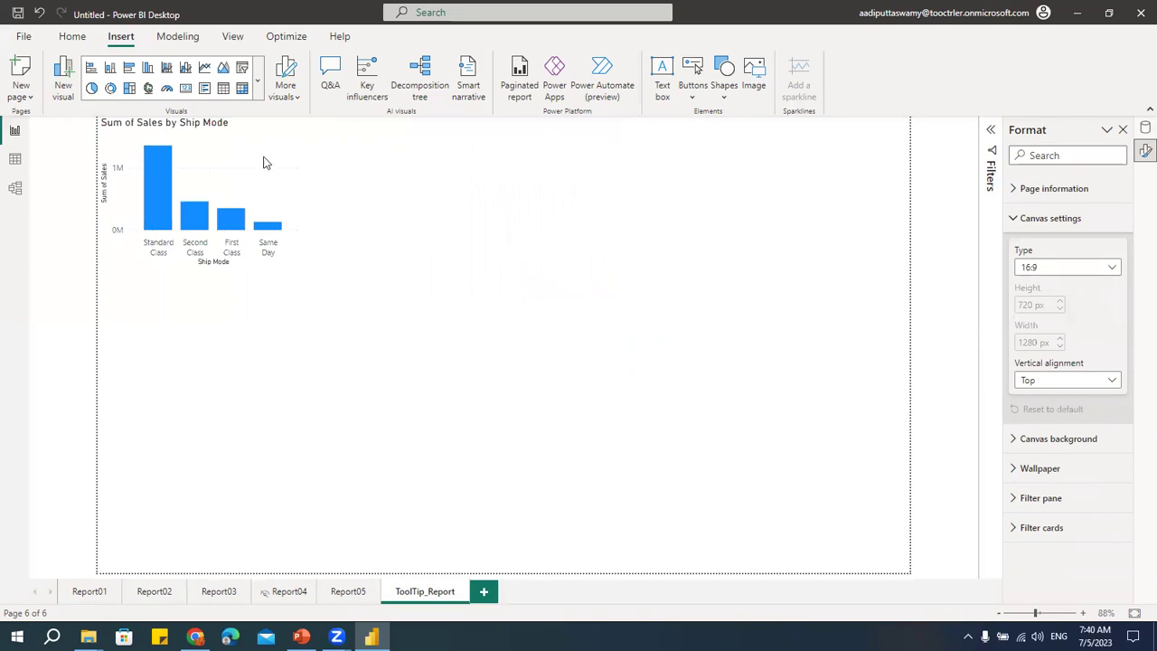
Step: Enlarge the Ship Mode column chart slightly and place a duplicate of it beside the original
left_click_drag(302, 279, 336, 295)
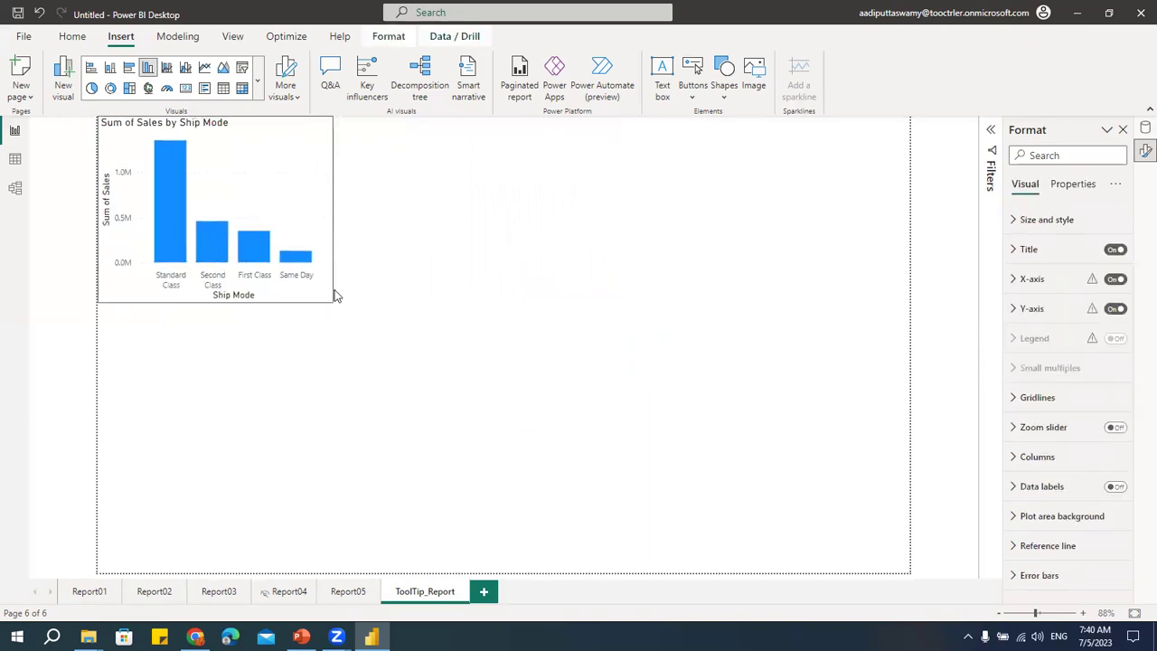
left_click_drag(280, 129, 568, 145)
key("ctrl+c")
key("ctrl+v")
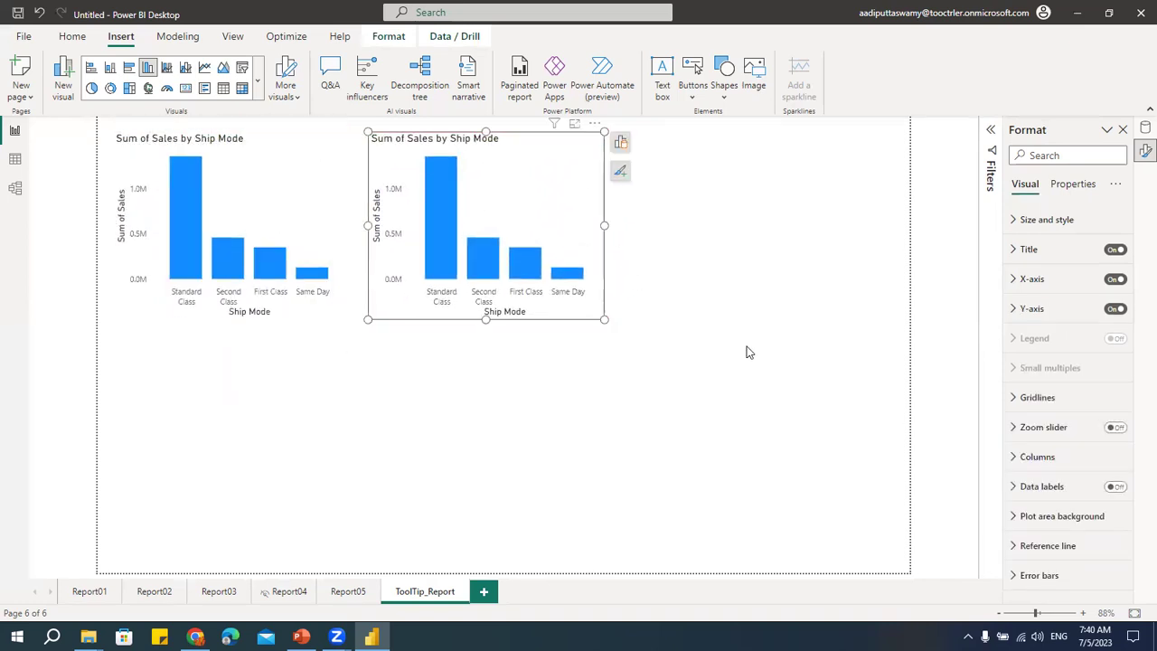
Step: Replace the duplicate chart's X-axis field with Segment, and preview the tooltip on Report01's columns
left_click(620, 142)
left_click(685, 254)
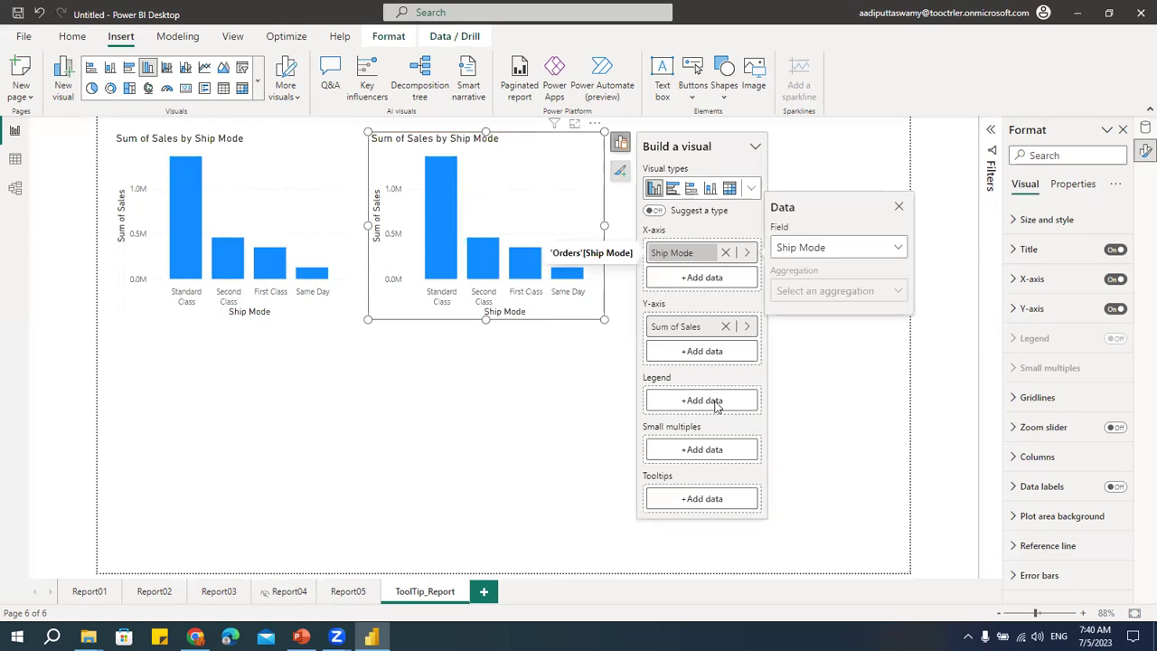
left_click(840, 255)
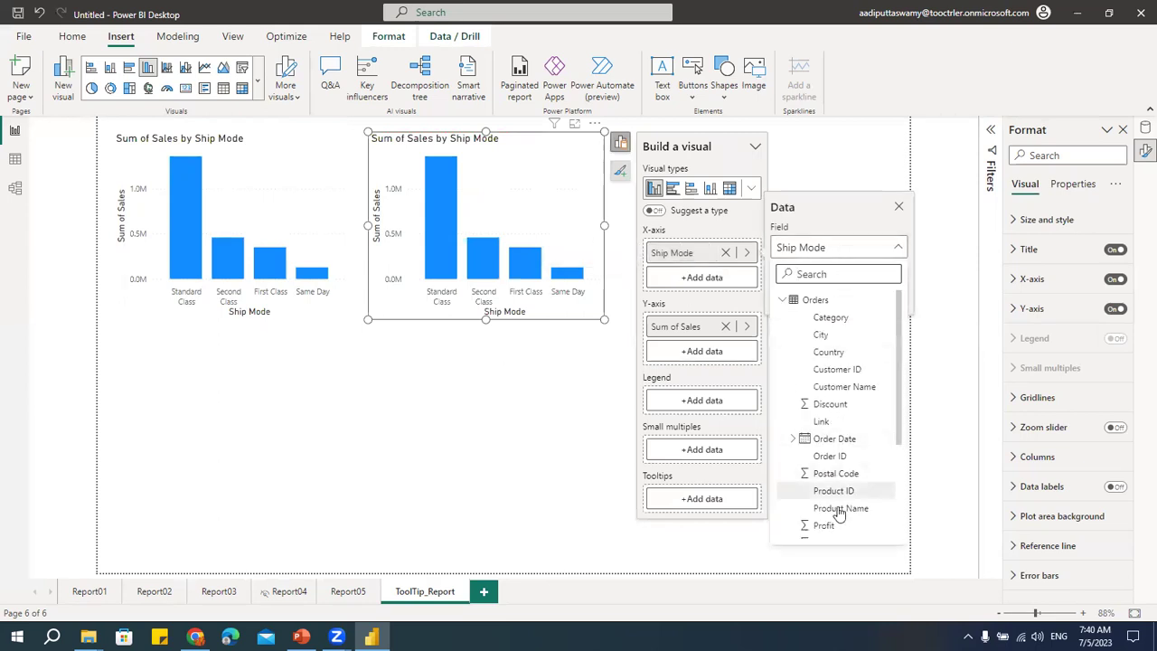
scroll(840, 481, "down", 3)
scroll(843, 489, "down", 1)
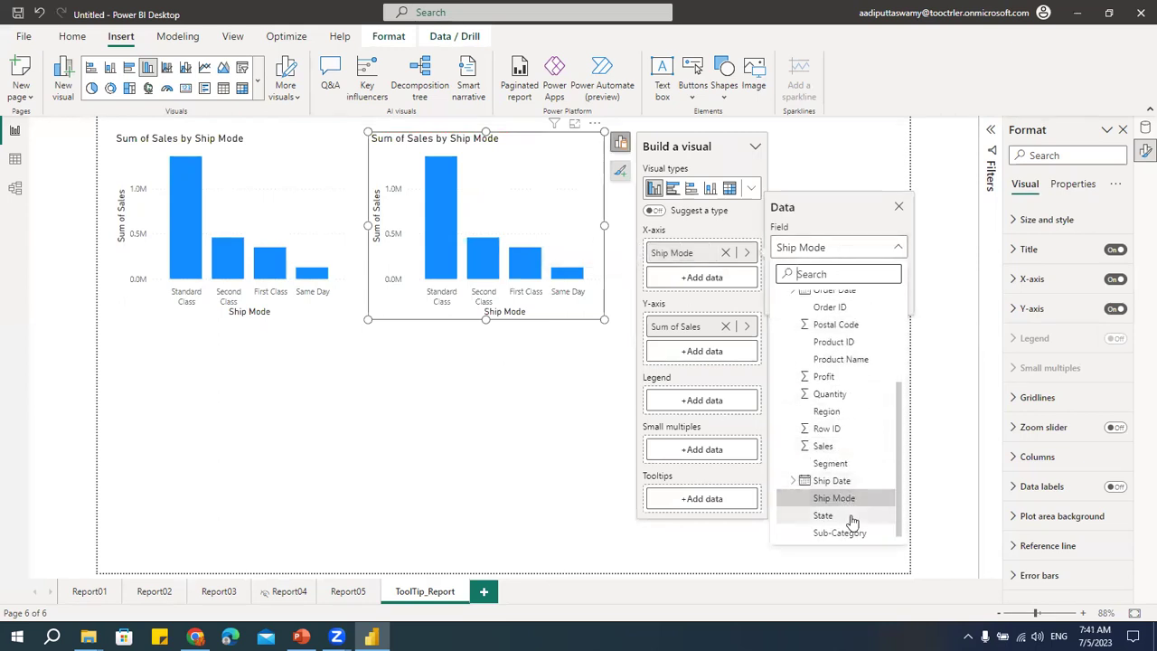
left_click(837, 467)
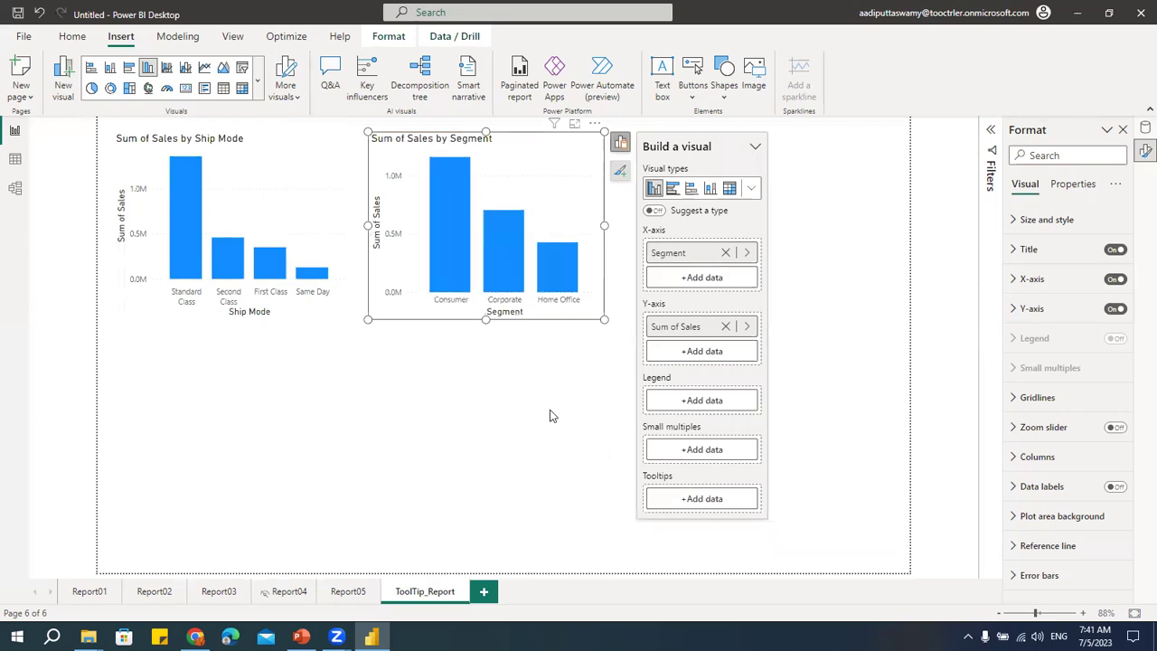
left_click(550, 416)
left_click(88, 591)
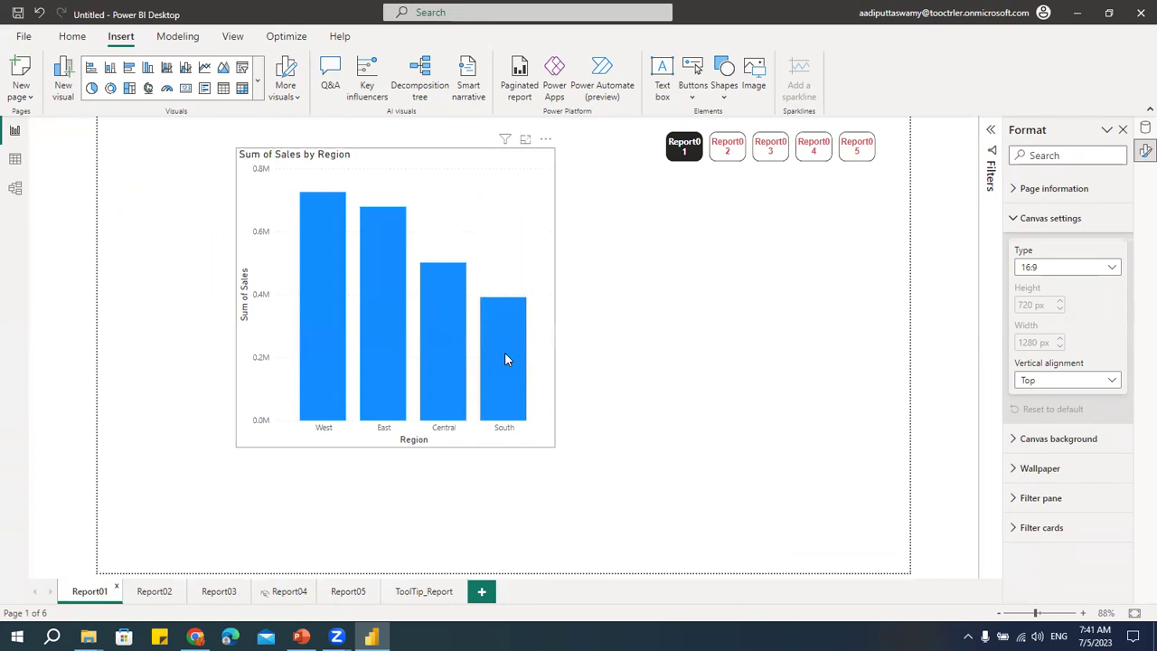
mouse_move(504, 354)
Step: Set the ToolTip_Report canvas type to Custom with 500 px height and 500 px width, and preview the tooltip on Report01's columns
left_click(431, 593)
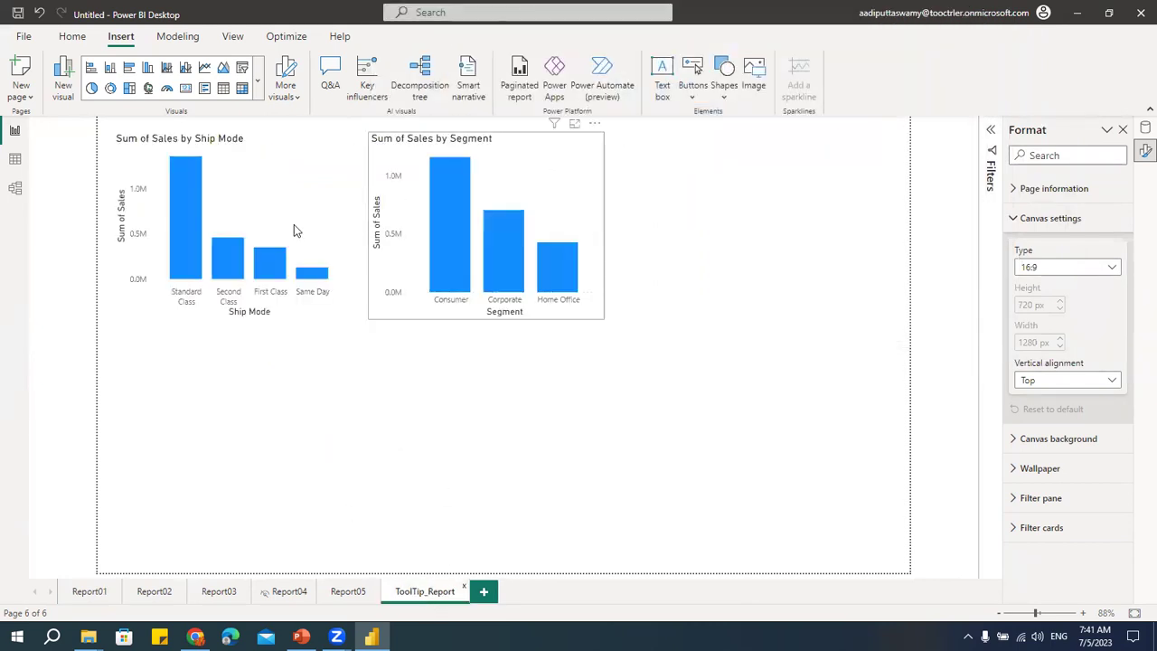
left_click(1050, 268)
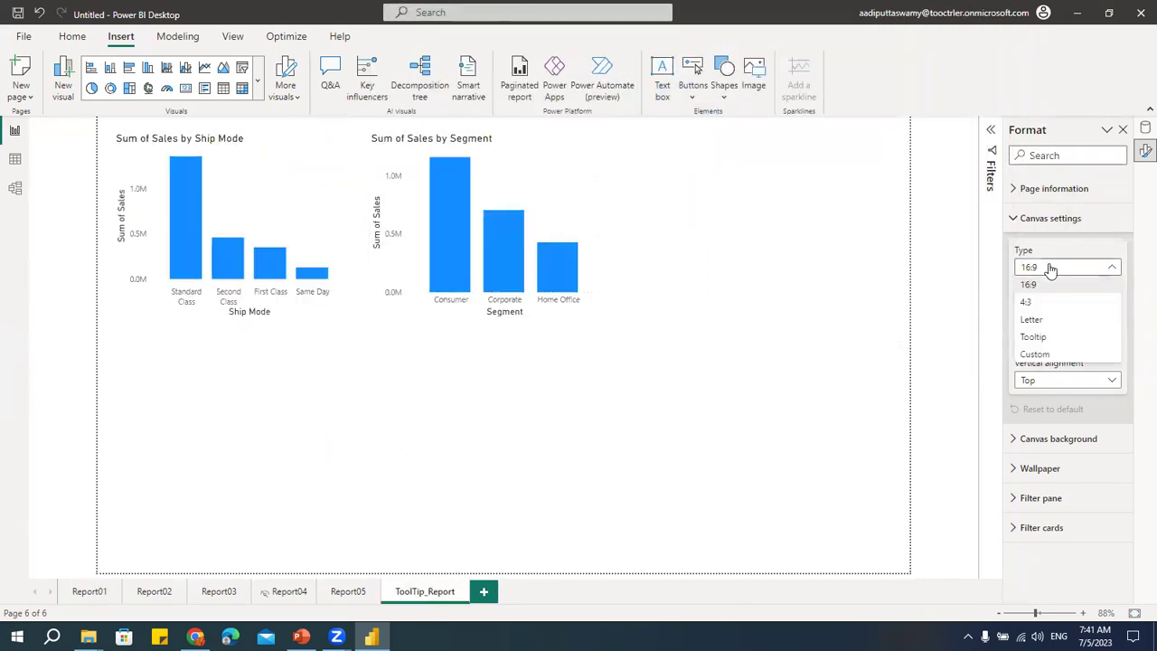
left_click(1051, 355)
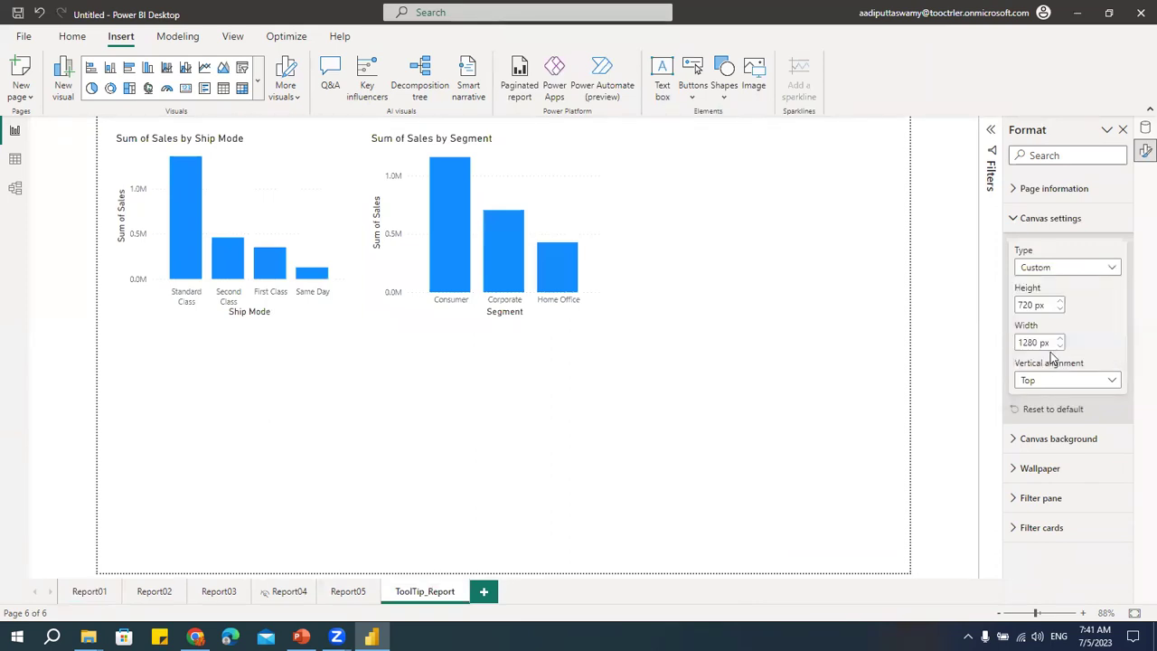
double_click(1033, 304)
type("500")
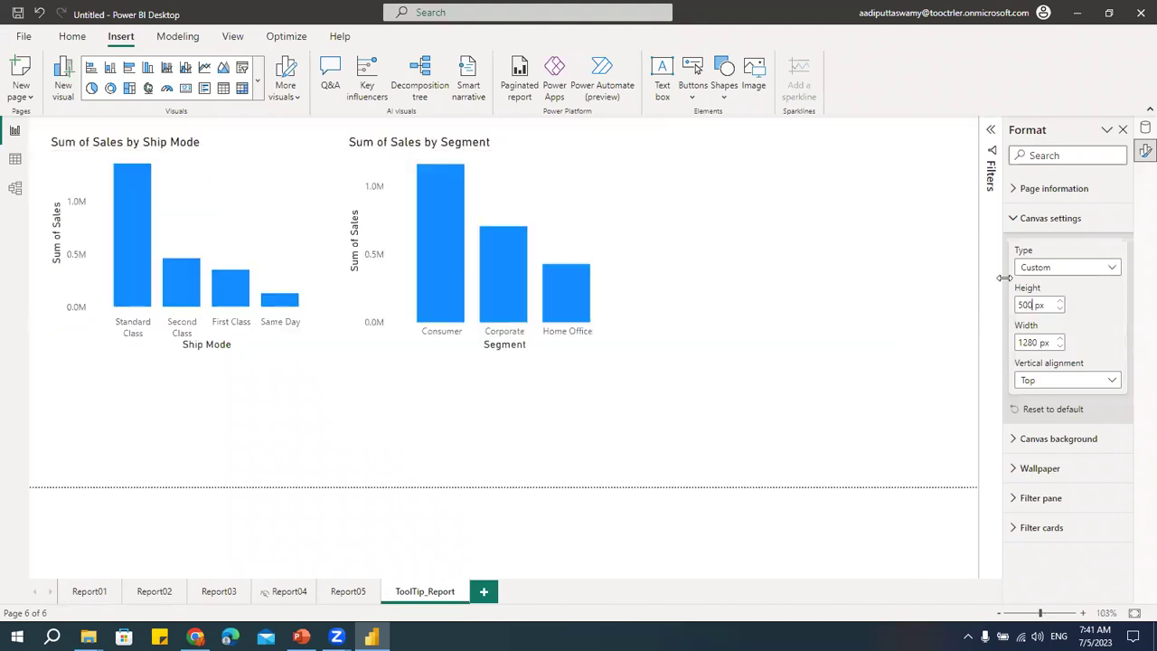
left_click_drag(1002, 341, 998, 347)
type("500")
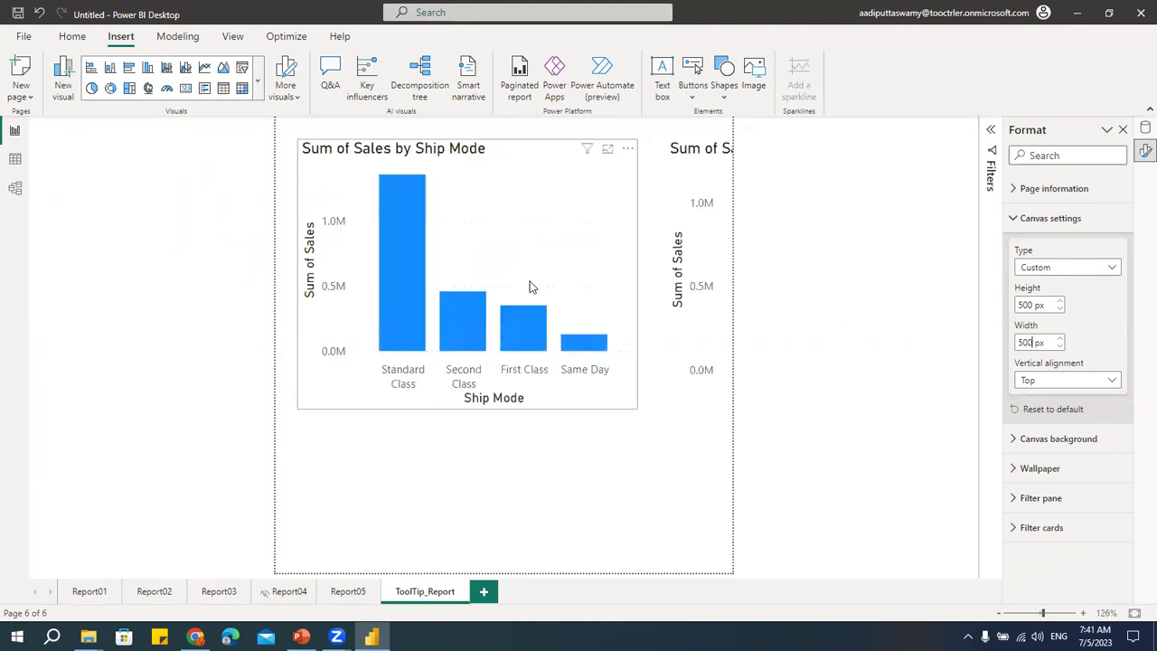
left_click(91, 597)
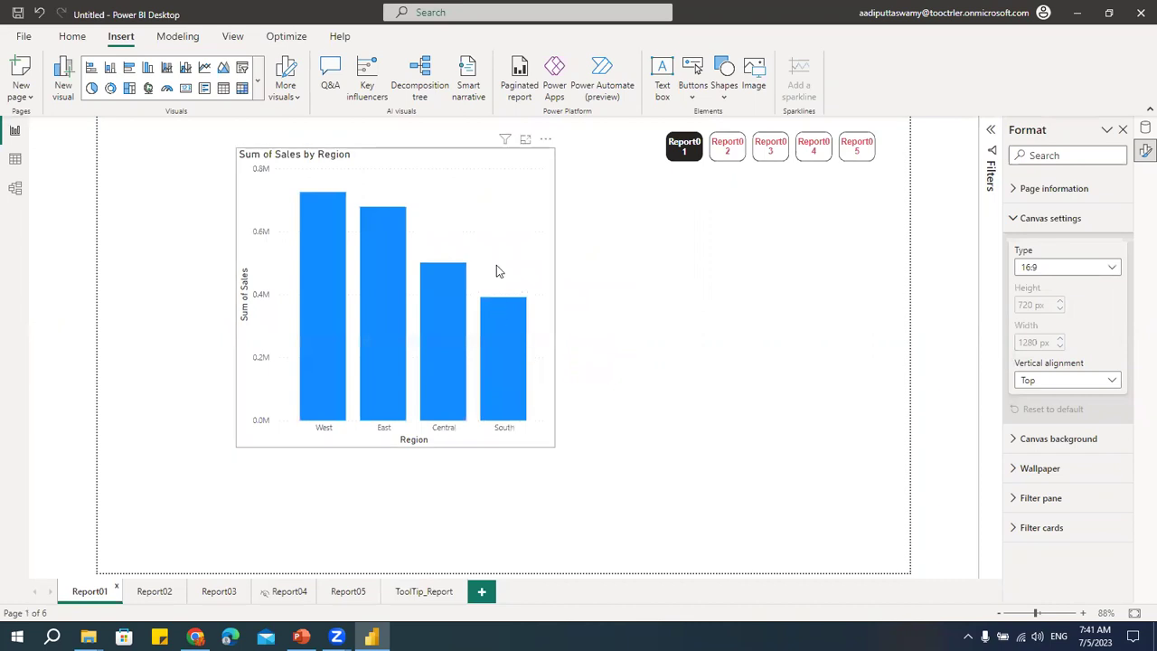
mouse_move(447, 316)
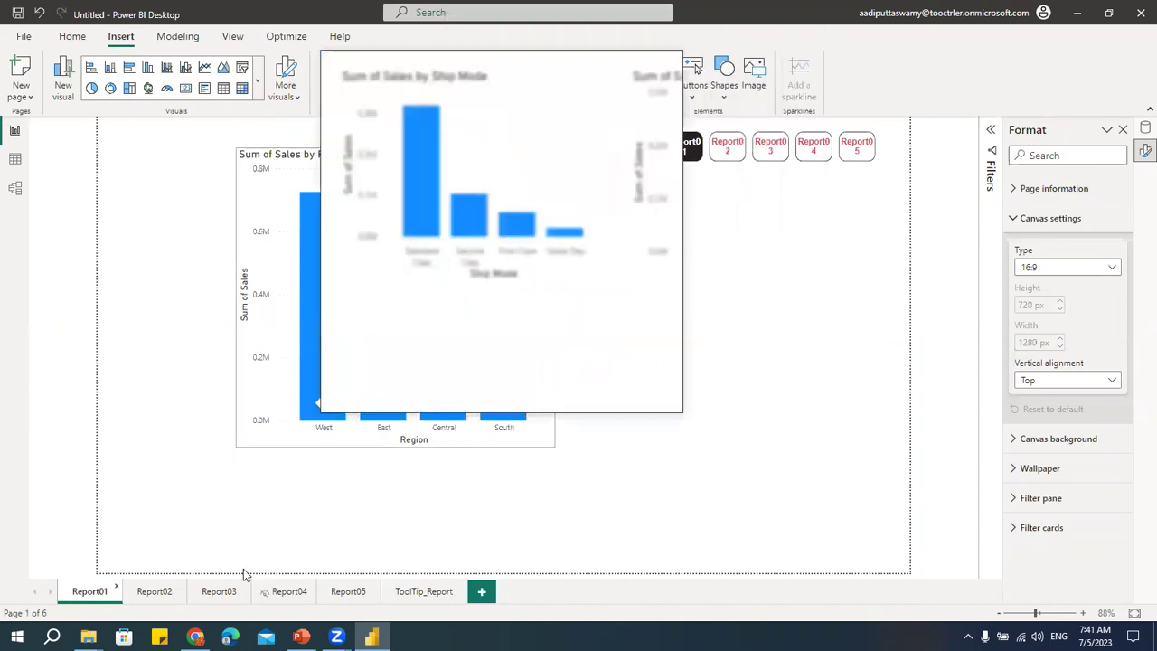
Step: Return to the ToolTip_Report page and set its custom canvas height and width to 400 px each
left_click(402, 596)
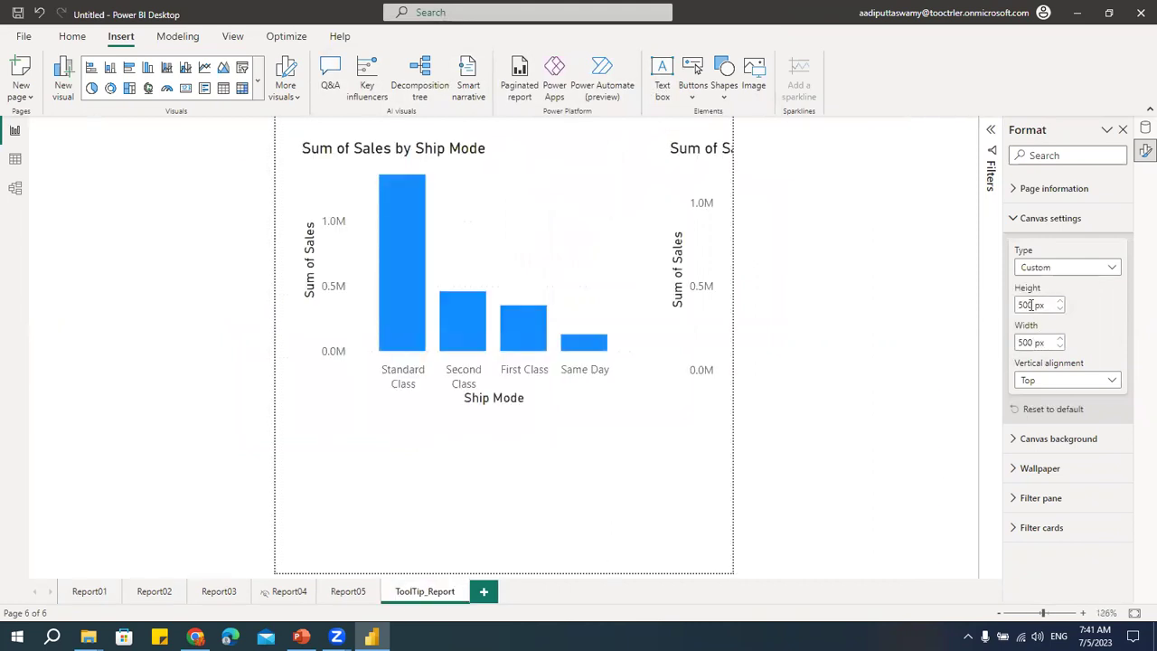
left_click_drag(1031, 306, 1016, 309)
type("400")
key("Tab")
type("400")
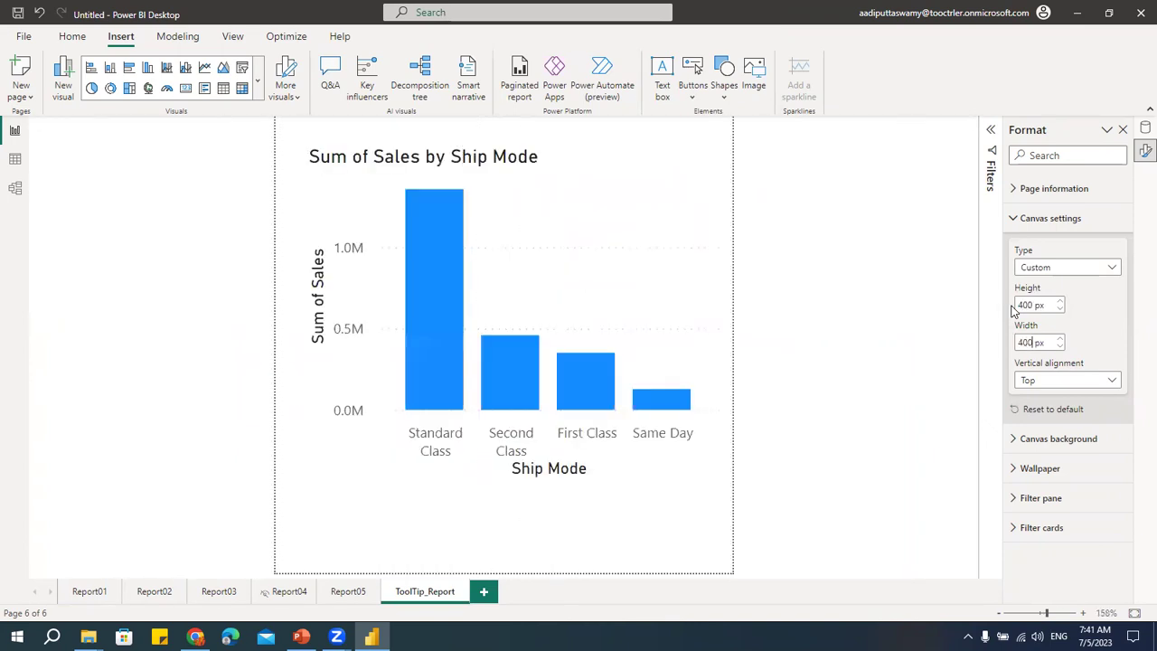
Step: Shrink the Ship Mode column chart to a small visual near the upper-left corner of the ToolTip_Report page
left_click(311, 158)
left_click_drag(311, 156, 383, 174)
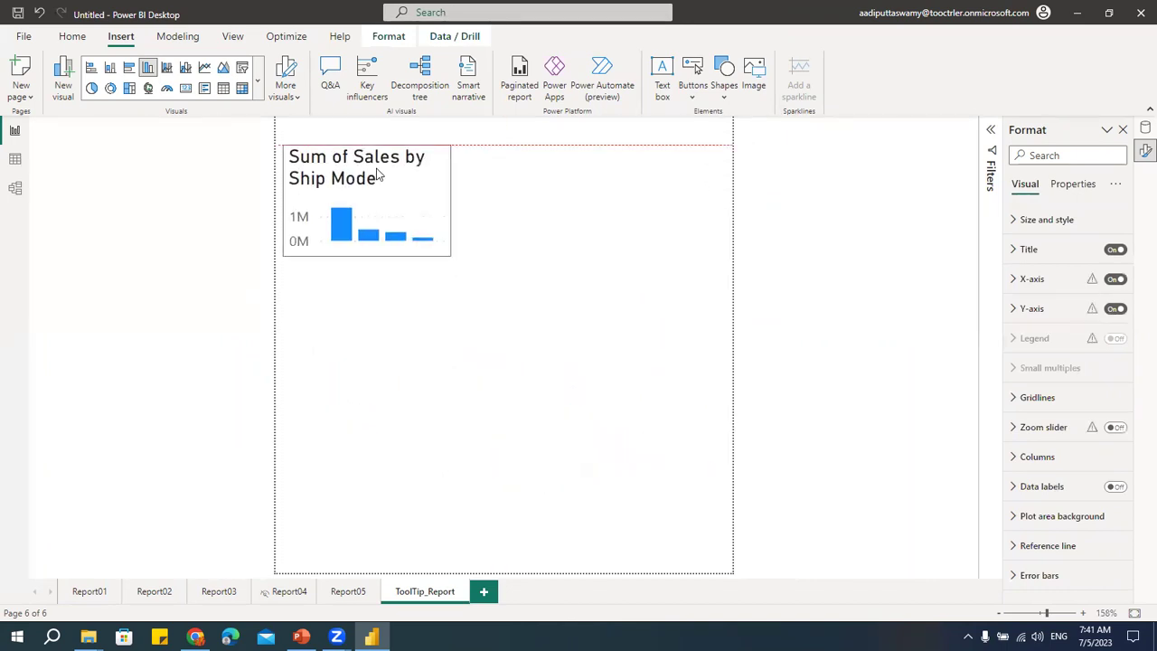
left_click(1116, 278)
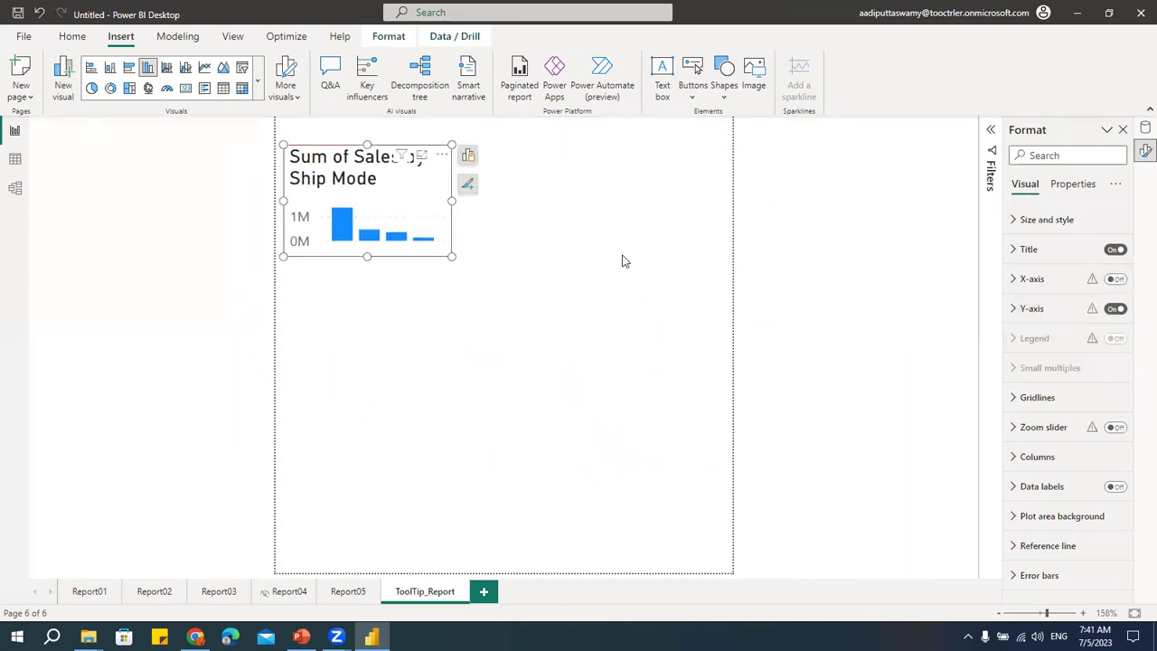
Step: Set the canvas type to 16:9, and shrink the Segment chart and place it right beside the Ship Mode chart
left_click(560, 265)
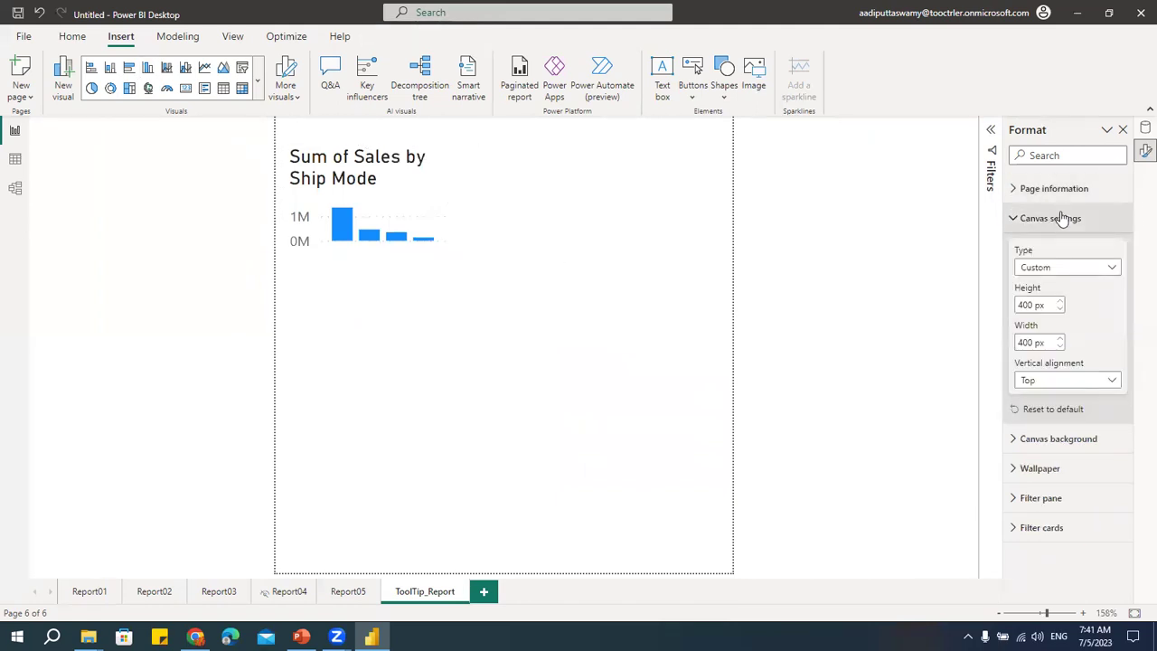
left_click(1048, 268)
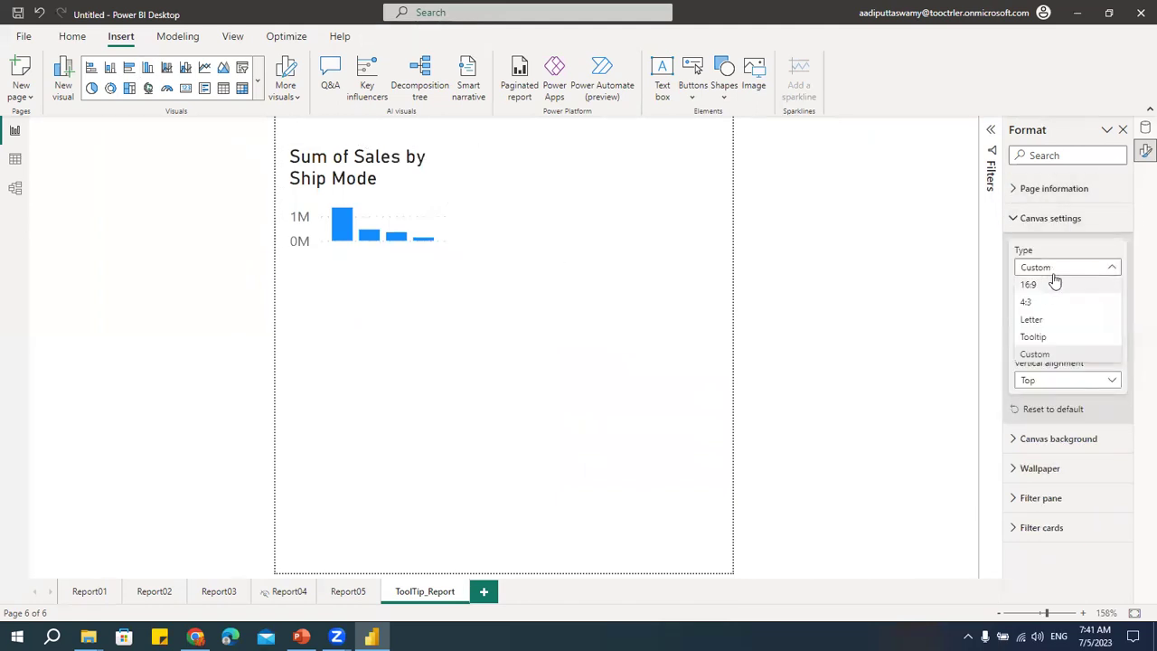
left_click(1049, 283)
left_click(533, 140)
left_click_drag(532, 140, 381, 139)
left_click_drag(451, 318, 284, 188)
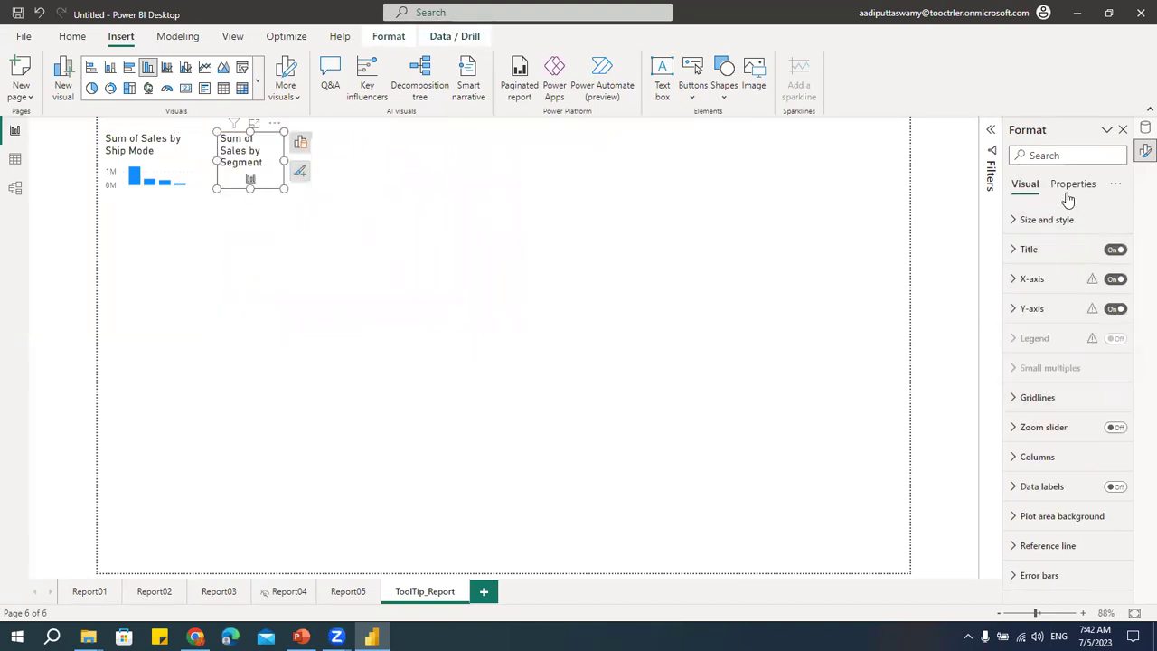
Step: Change the ToolTip_Report canvas type to Custom with a height of 400 px and a width of 400 px
left_click(512, 226)
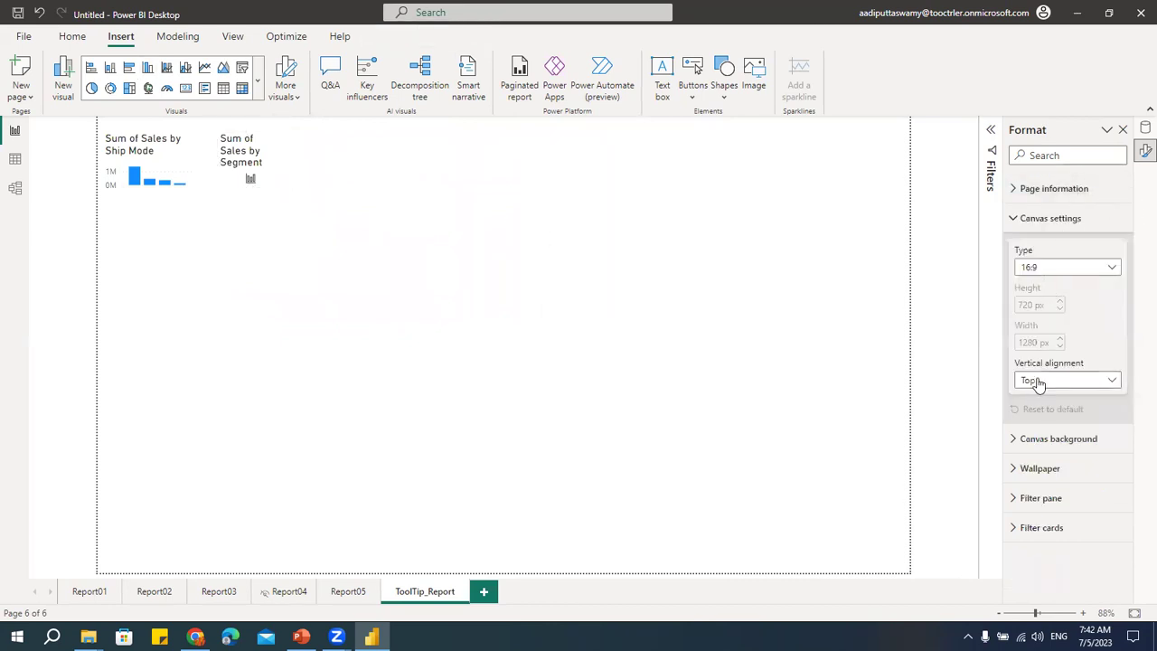
left_click(1041, 268)
left_click(1040, 355)
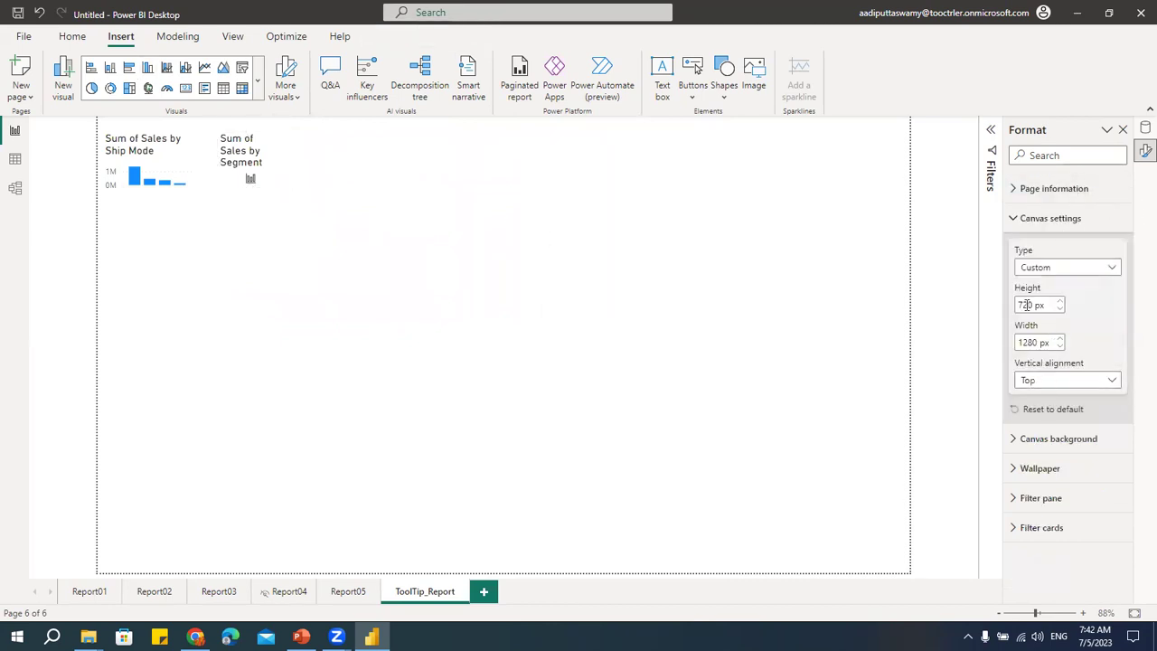
key("Tab")
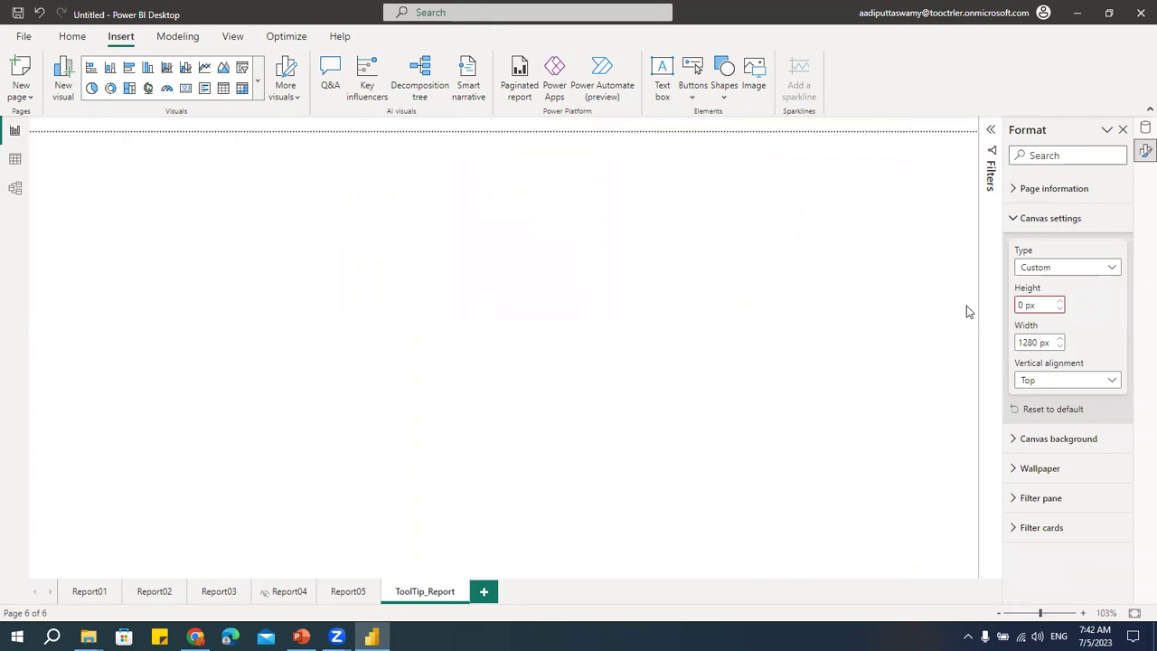
type("4")
type("00")
key("Tab")
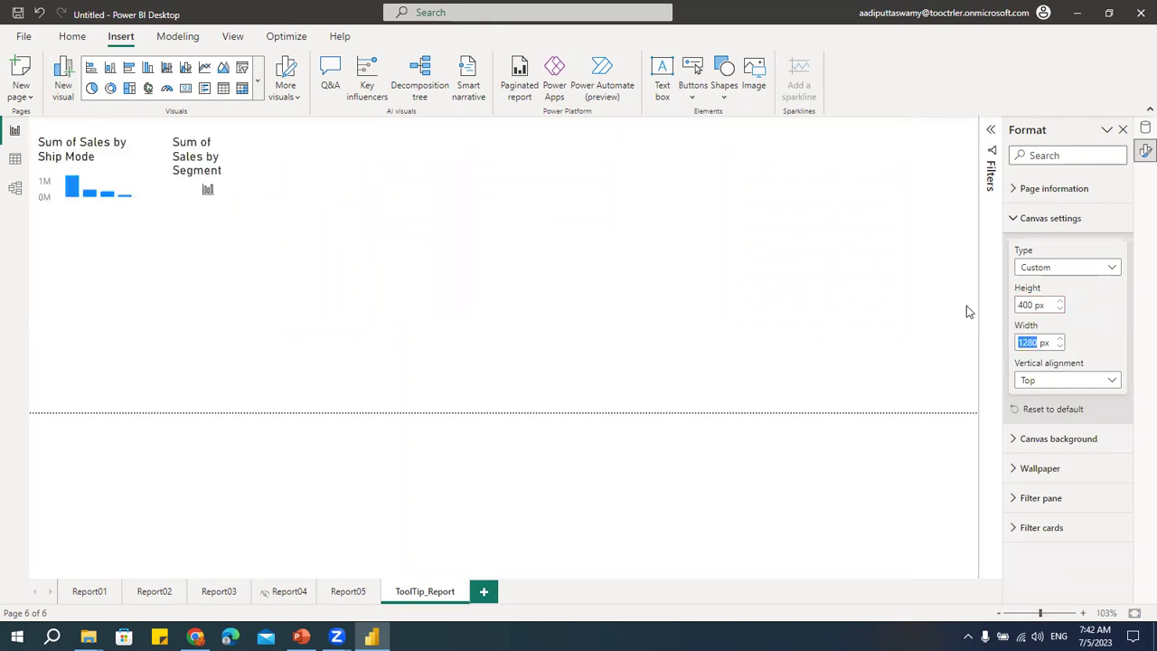
type("400")
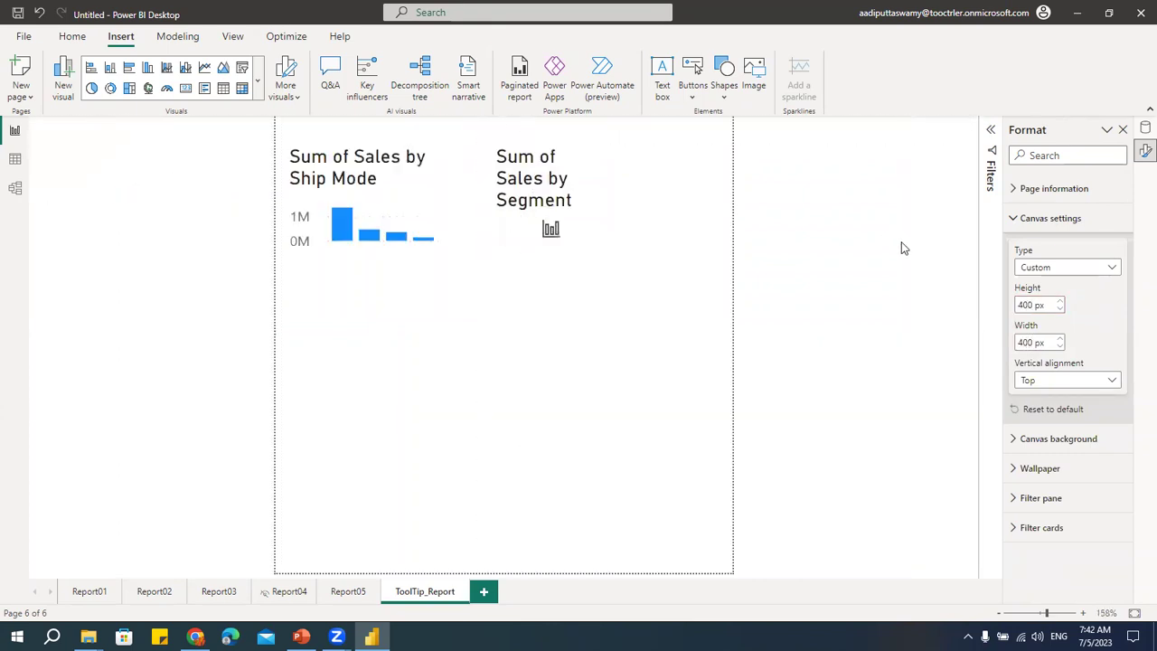
Step: Enlarge the Segment and Ship Mode charts and fit them edge to edge along the top of the canvas
left_click_drag(594, 199, 632, 180)
left_click_drag(648, 227, 722, 345)
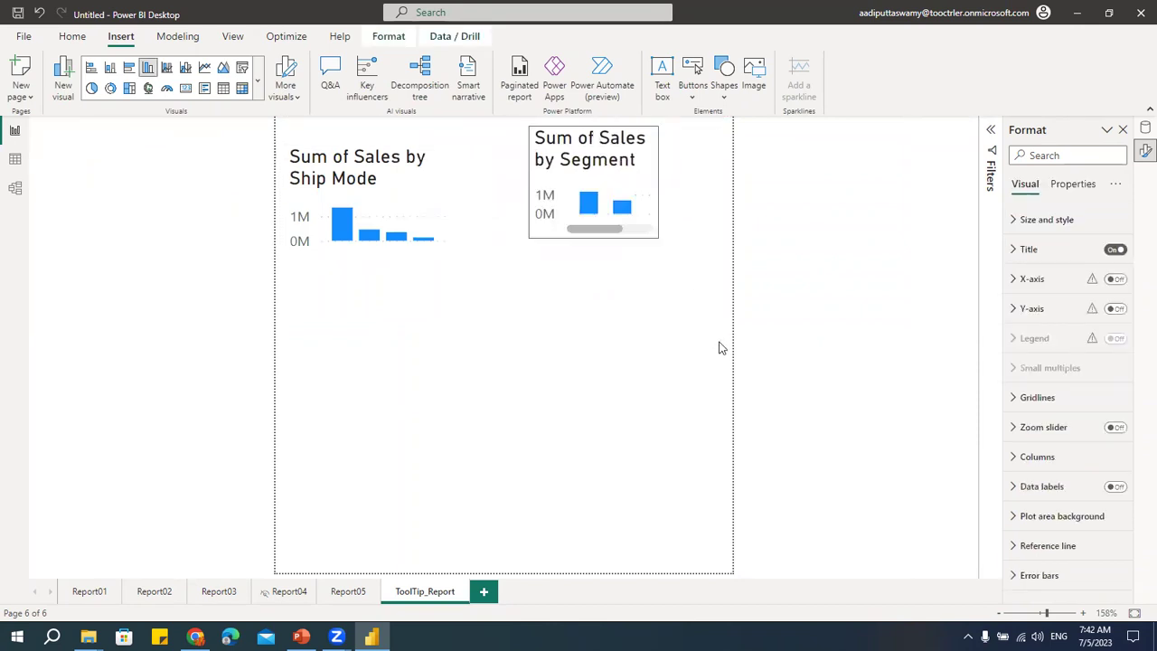
left_click(411, 204)
left_click_drag(452, 255, 523, 384)
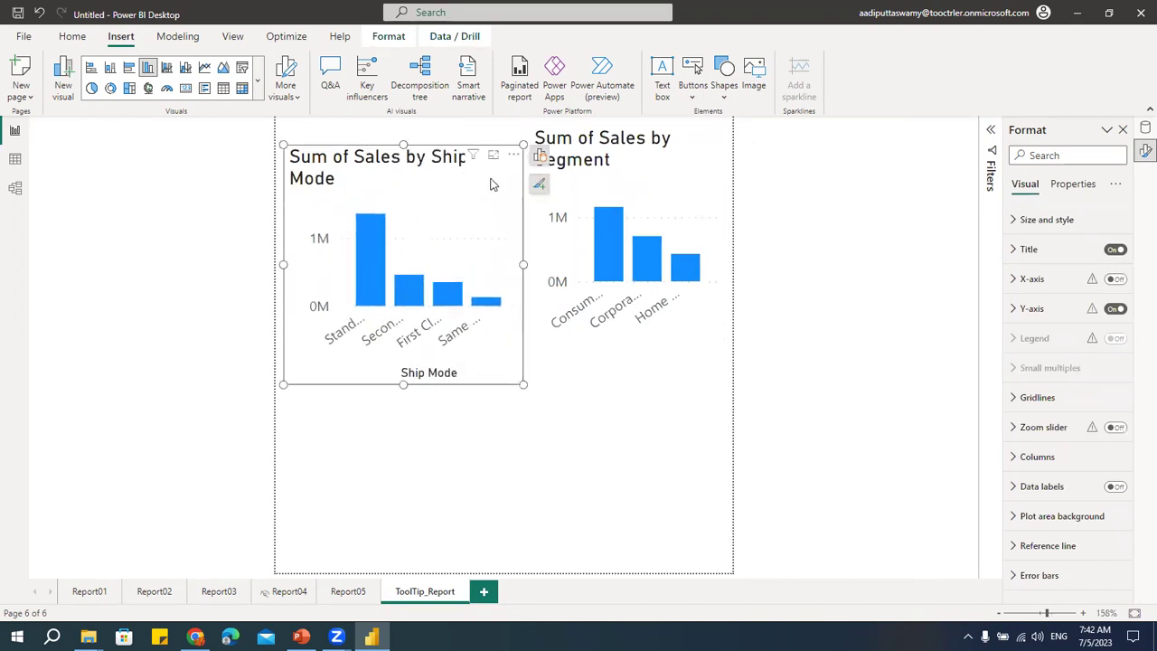
left_click_drag(489, 186, 480, 167)
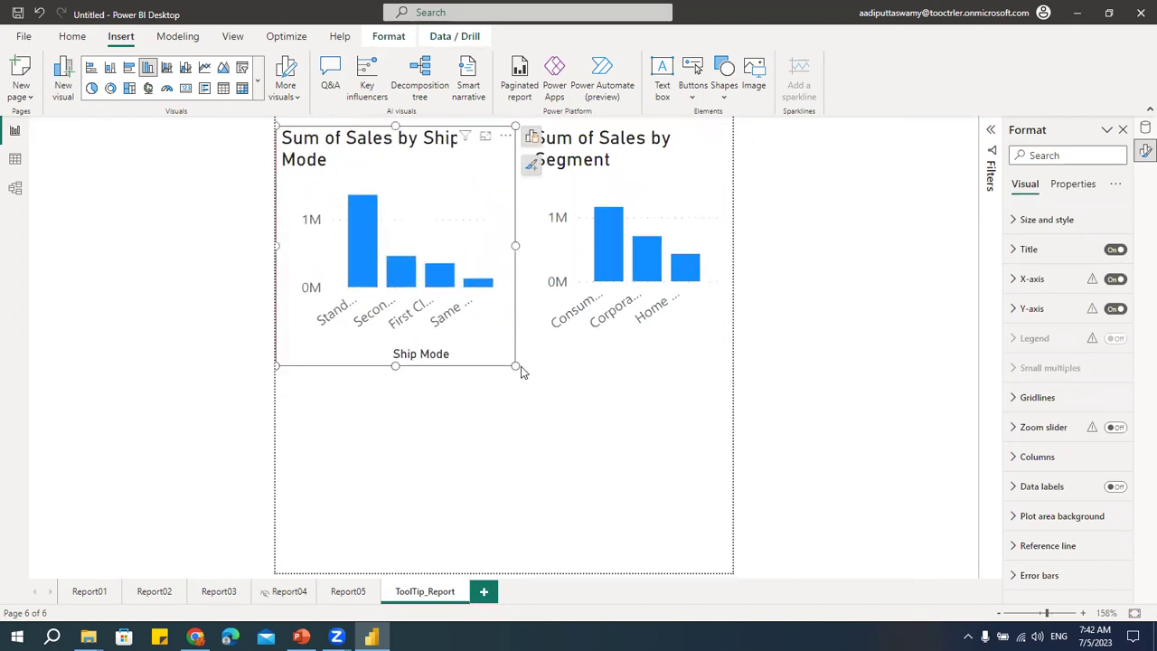
left_click_drag(519, 368, 526, 351)
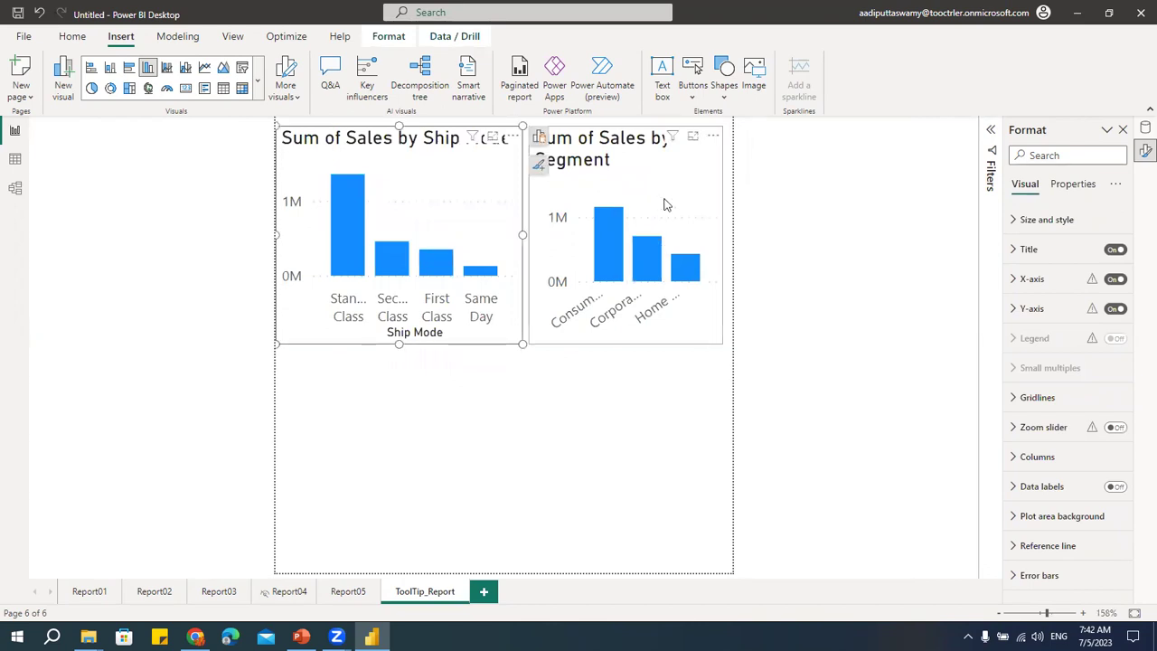
left_click(665, 226)
left_click_drag(531, 234, 524, 234)
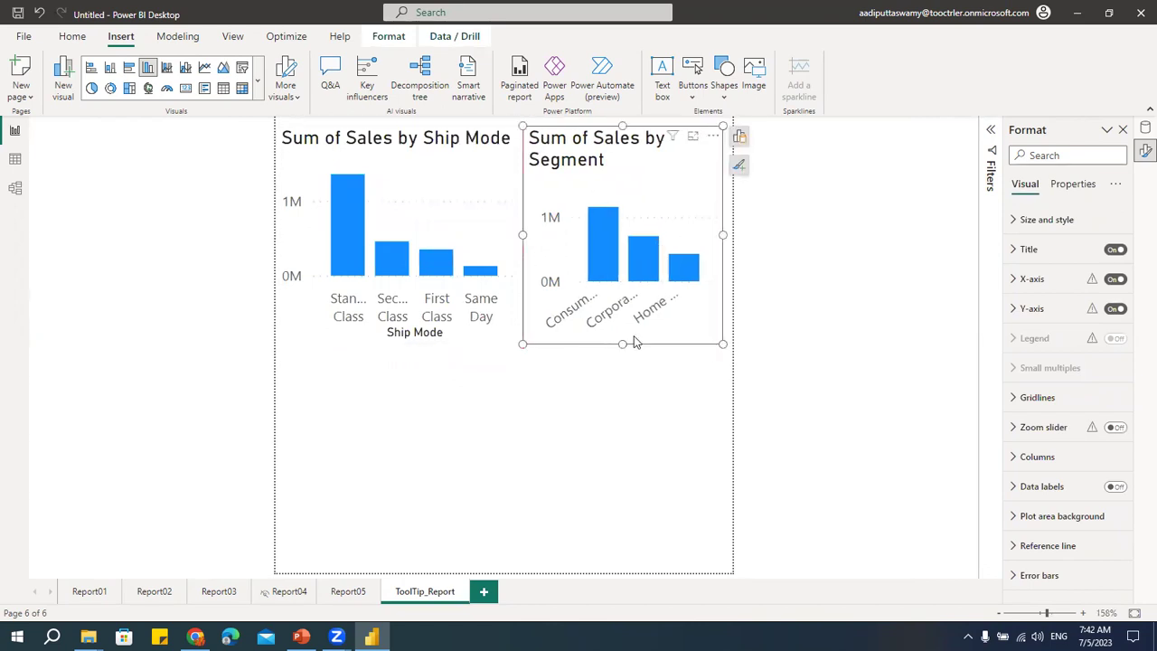
key("Escape")
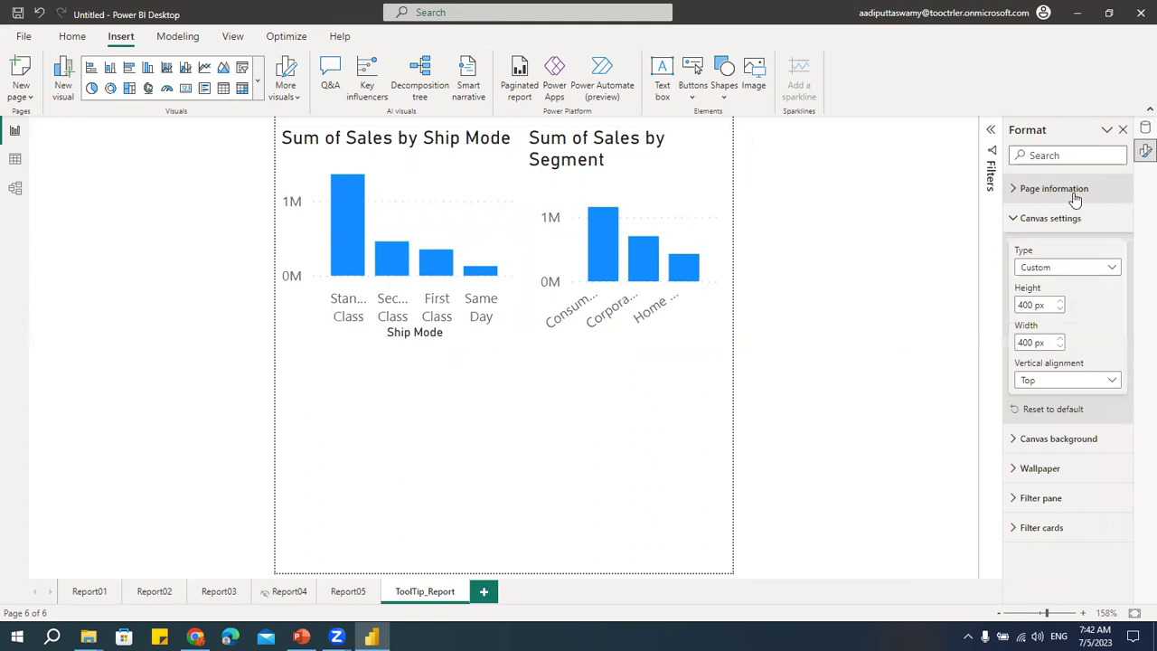
Step: Try a custom canvas height of 300 px, and settle on 250 px for the ToolTip_Report page
double_click(1024, 342)
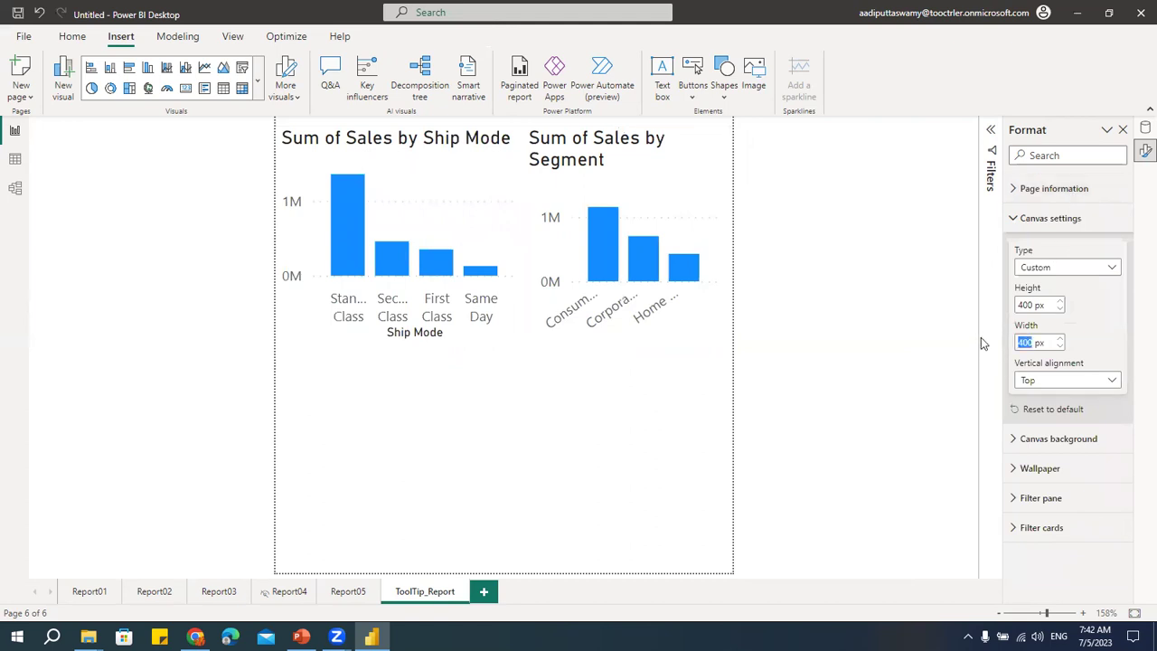
double_click(1027, 305)
type("300")
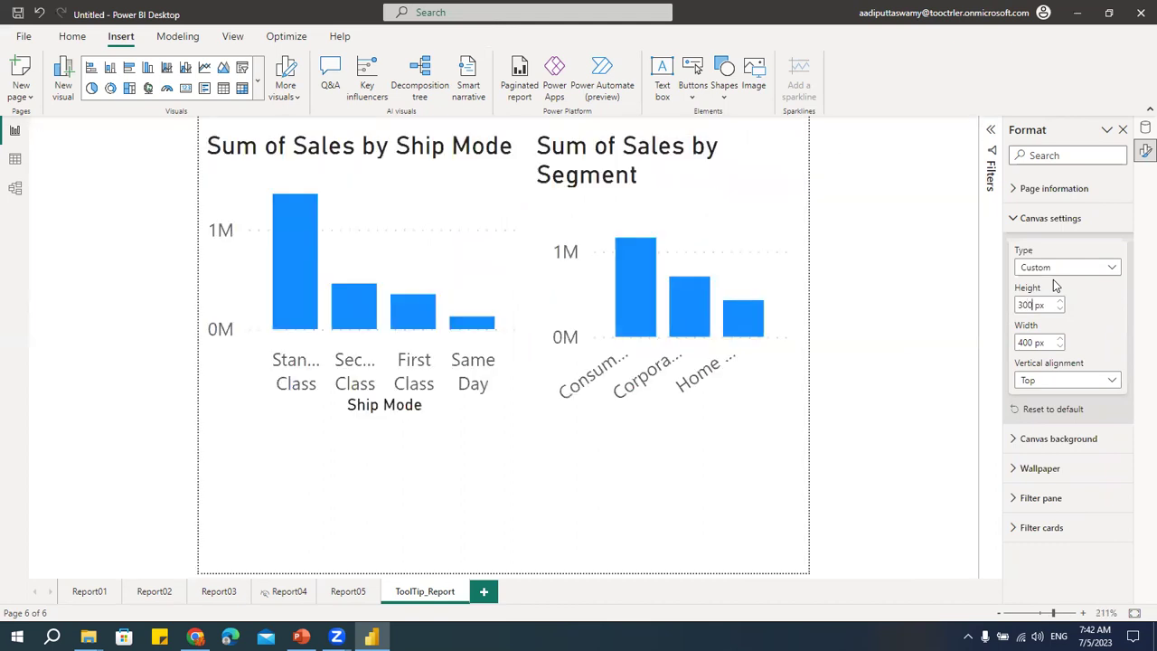
key("BackSpace")
key("BackSpace")
key("BackSpace")
type("250")
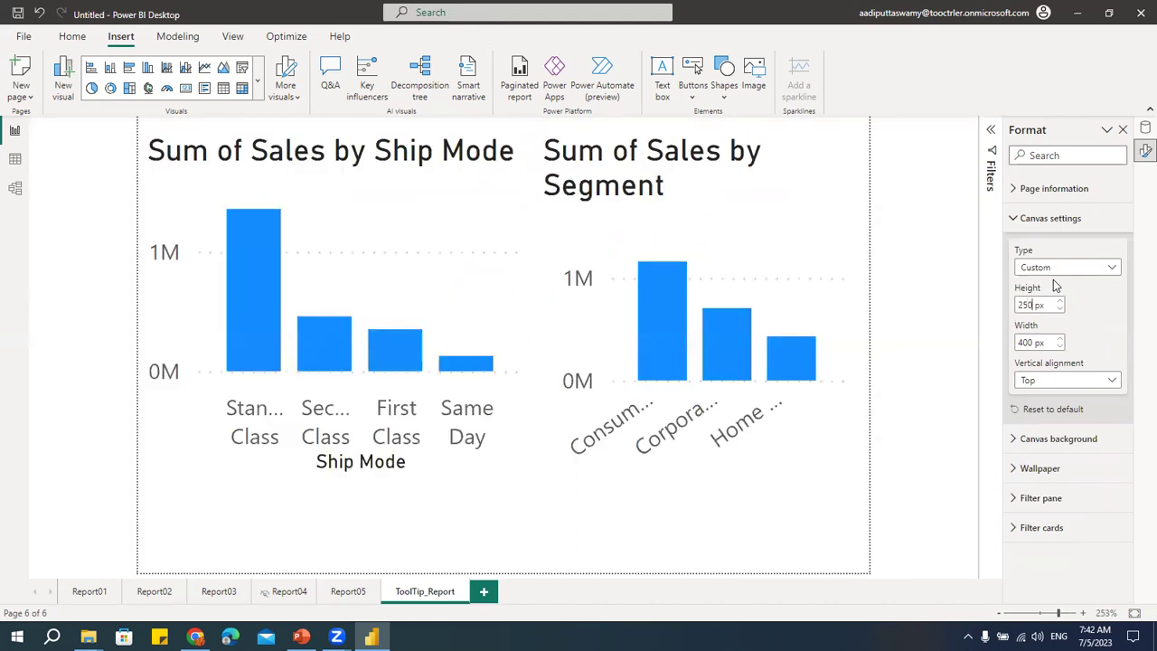
Step: Resize the Ship Mode and Segment charts to sit side by side and extend down almost to the bottom of the ToolTip_Report canvas
left_click(479, 449)
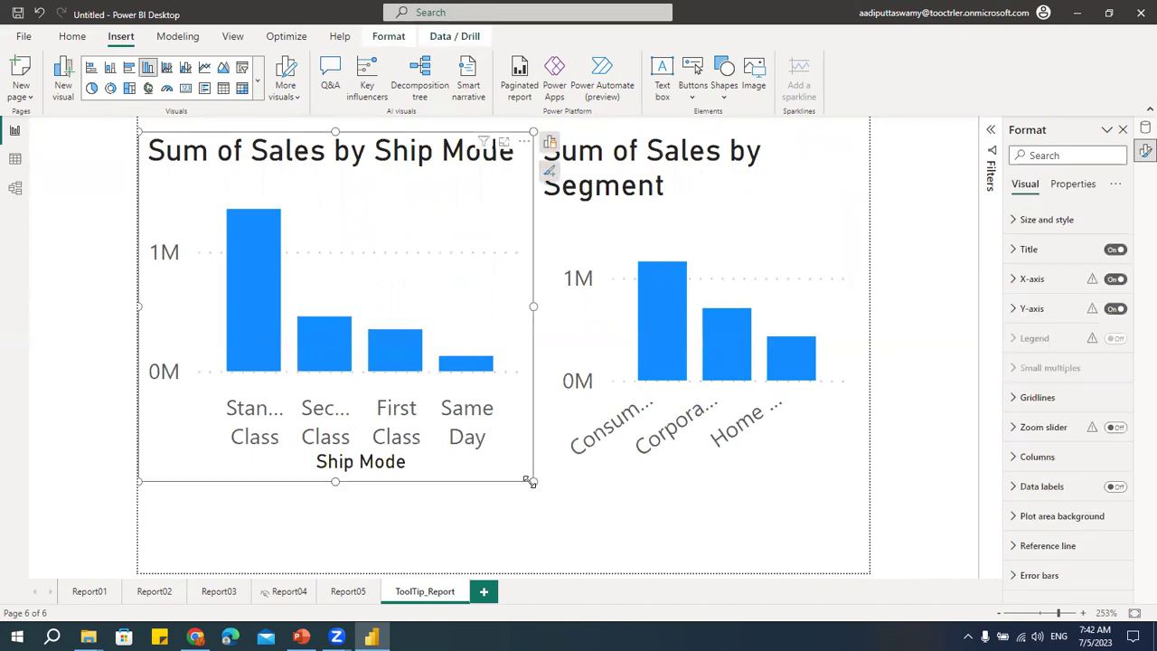
left_click_drag(533, 482, 504, 555)
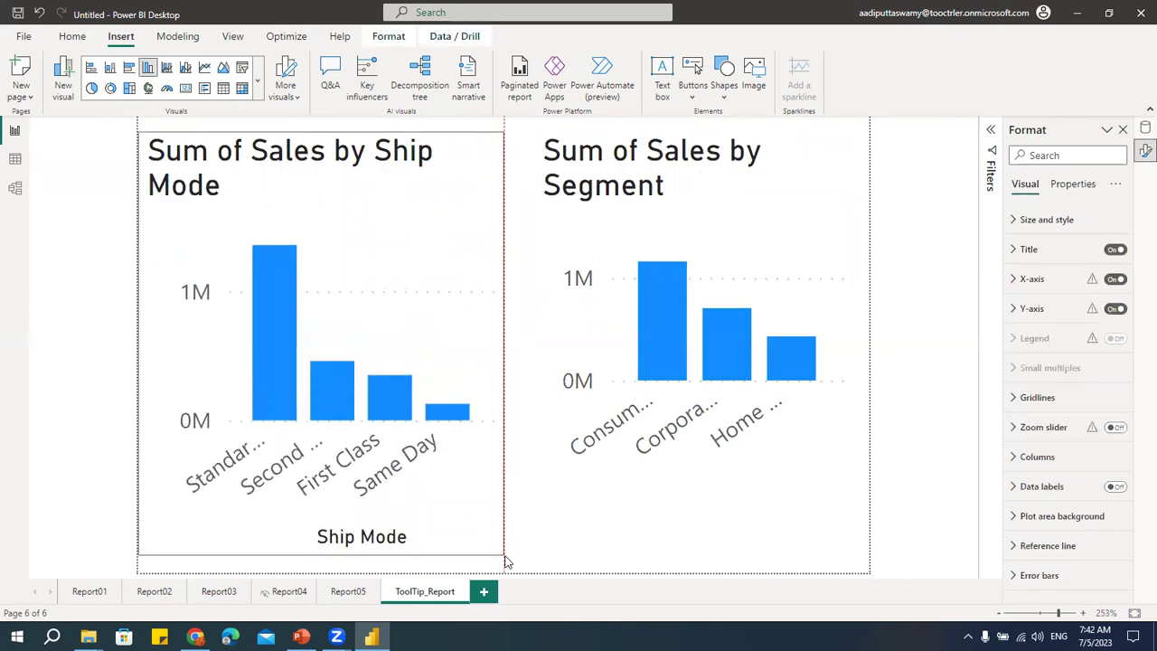
left_click(566, 465)
left_click_drag(534, 482, 495, 555)
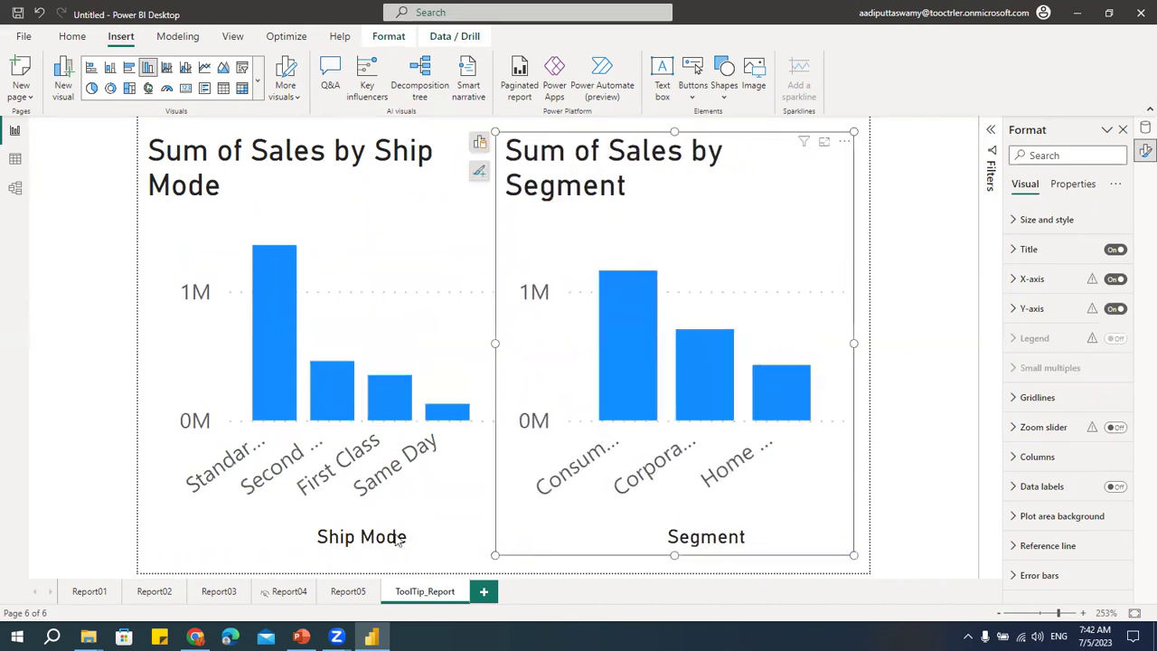
Step: Check the report-page tooltip on several region bars of the Report01 chart
left_click(87, 590)
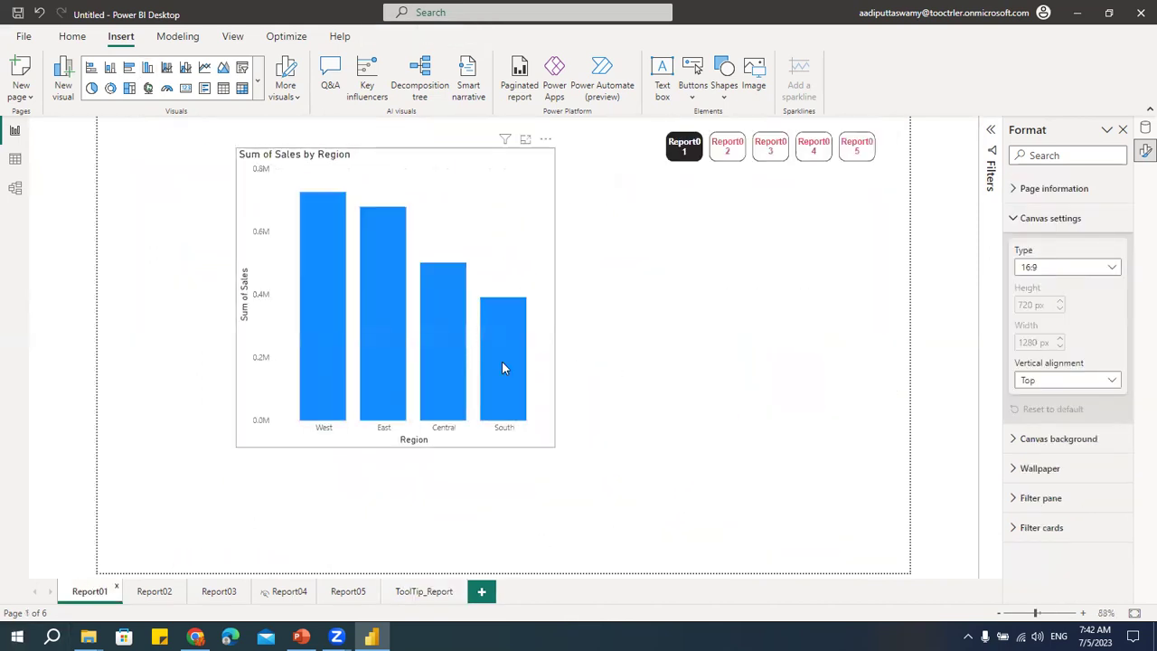
mouse_move(503, 363)
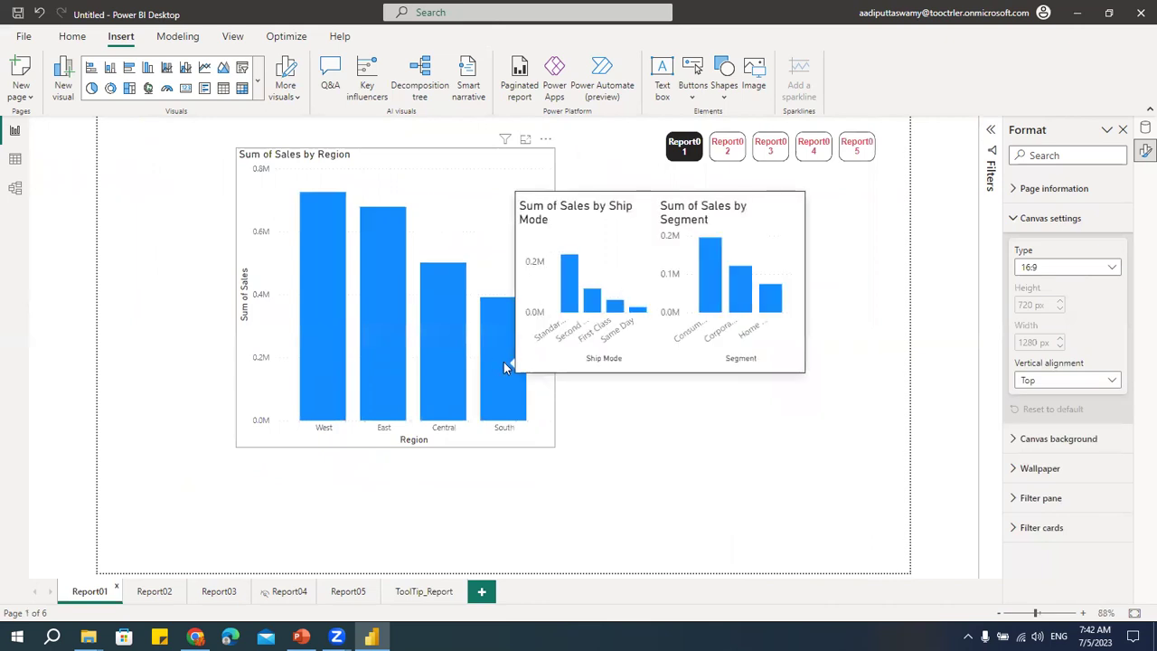
mouse_move(384, 331)
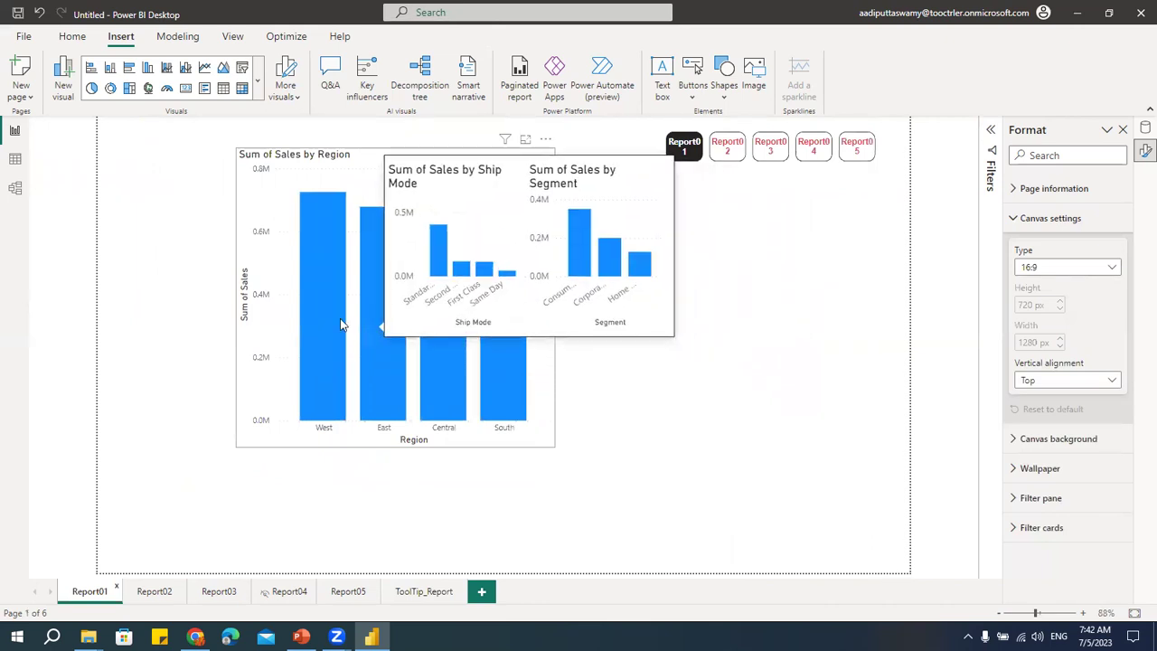
mouse_move(342, 318)
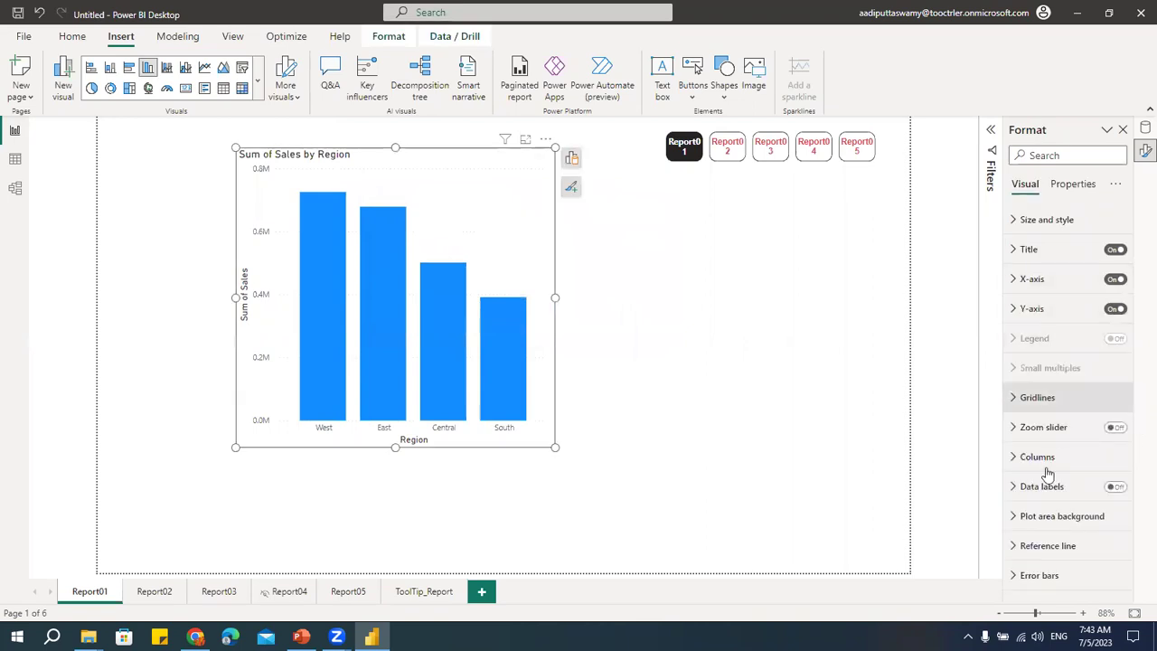
Step: Switch the Sum of Sales by Region chart's tooltip type to Default and preview it on the bars
left_click(1076, 185)
left_click(1065, 360)
left_click(1051, 323)
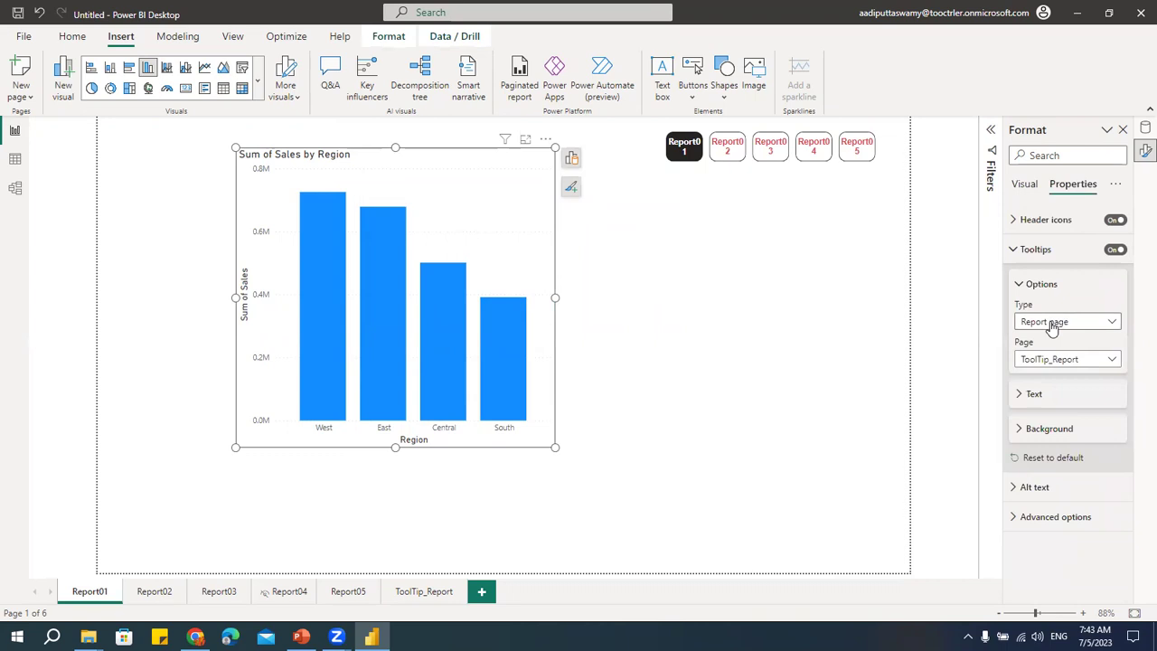
left_click(1051, 323)
left_click(1053, 340)
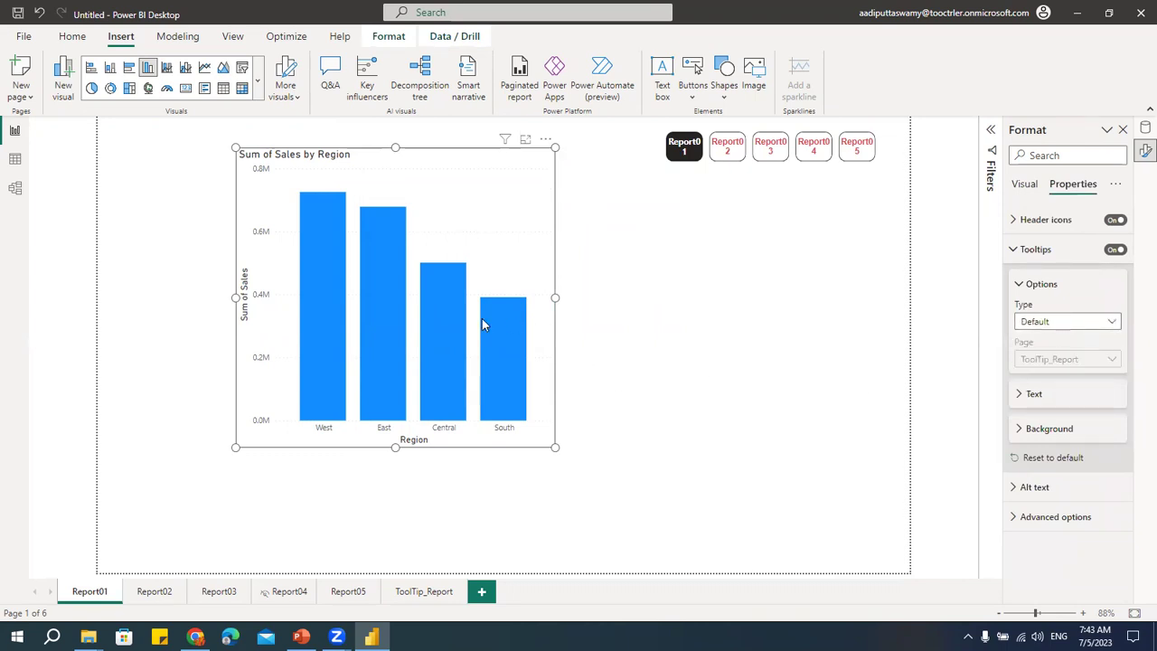
mouse_move(499, 330)
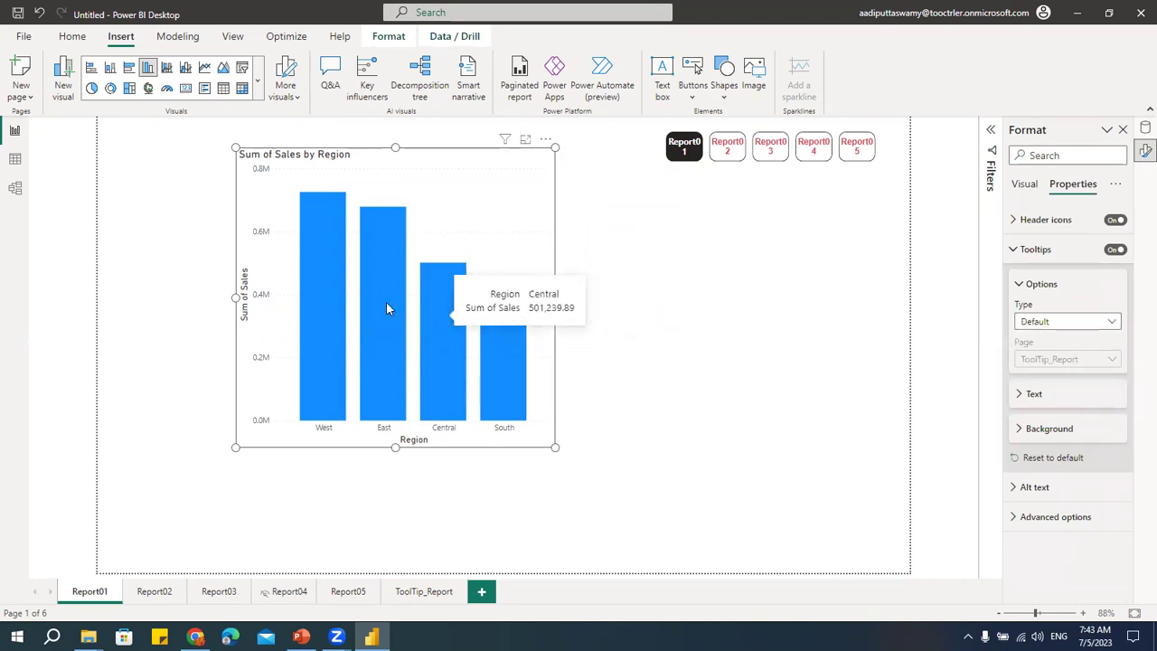
left_click(704, 277)
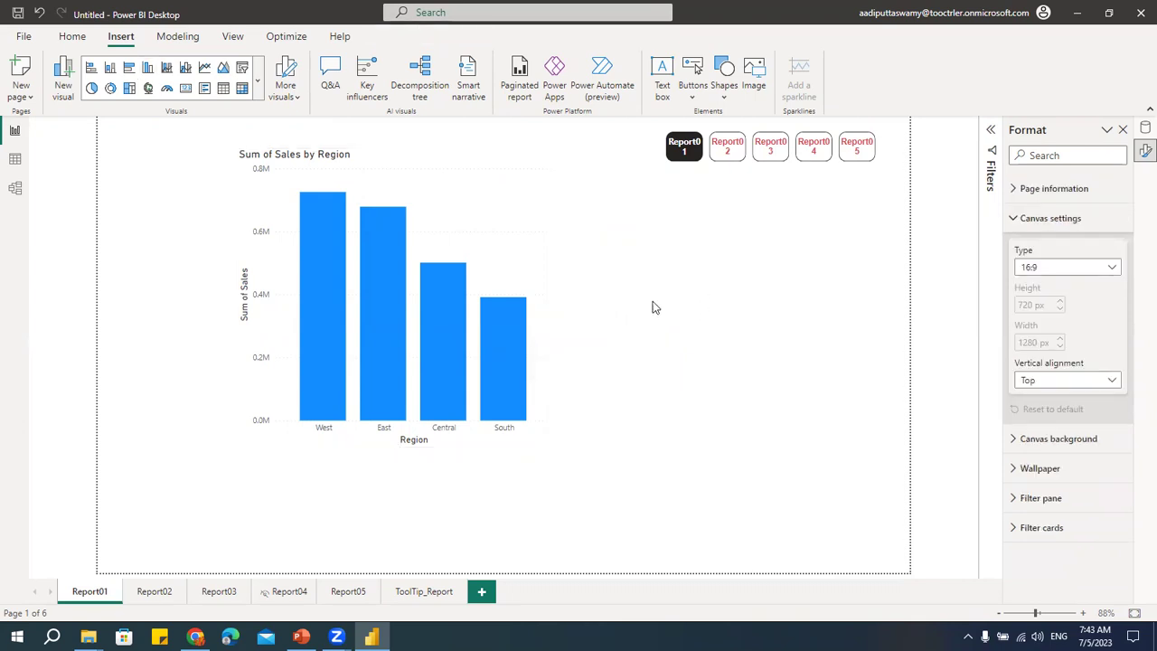
Step: Rename the Report01, Report02 and Report03 pages as Region, State and Category
double_click(90, 597)
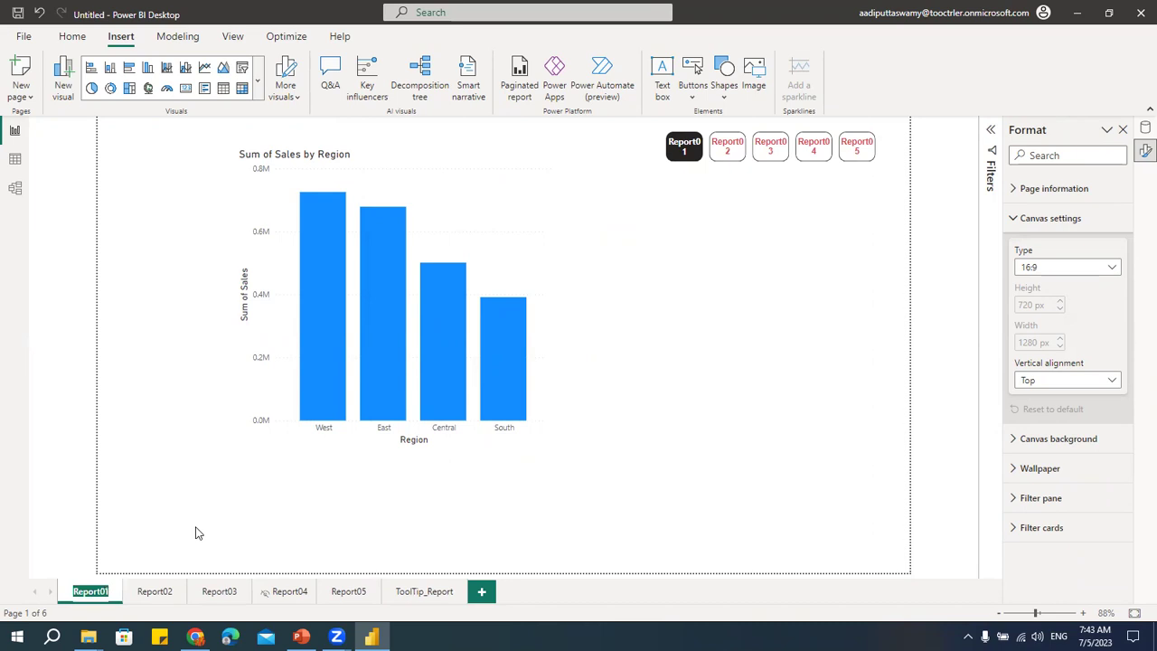
type("Region")
left_click(152, 593)
double_click(152, 594)
type("State")
key("Return")
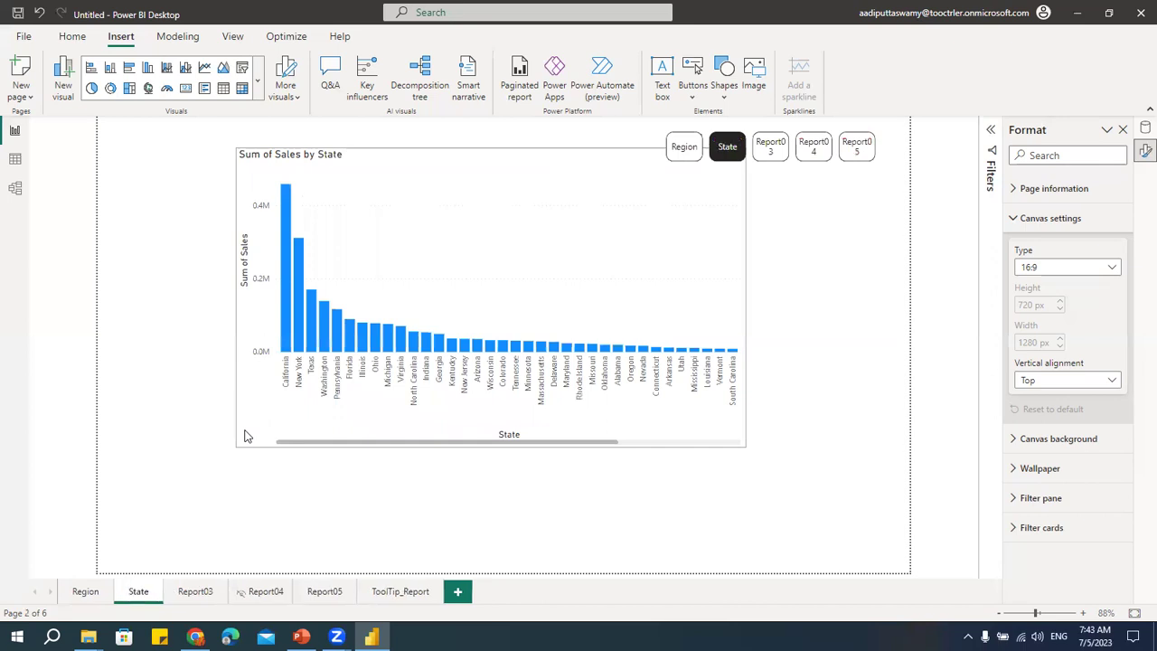
double_click(195, 594)
type("Category")
key("Return")
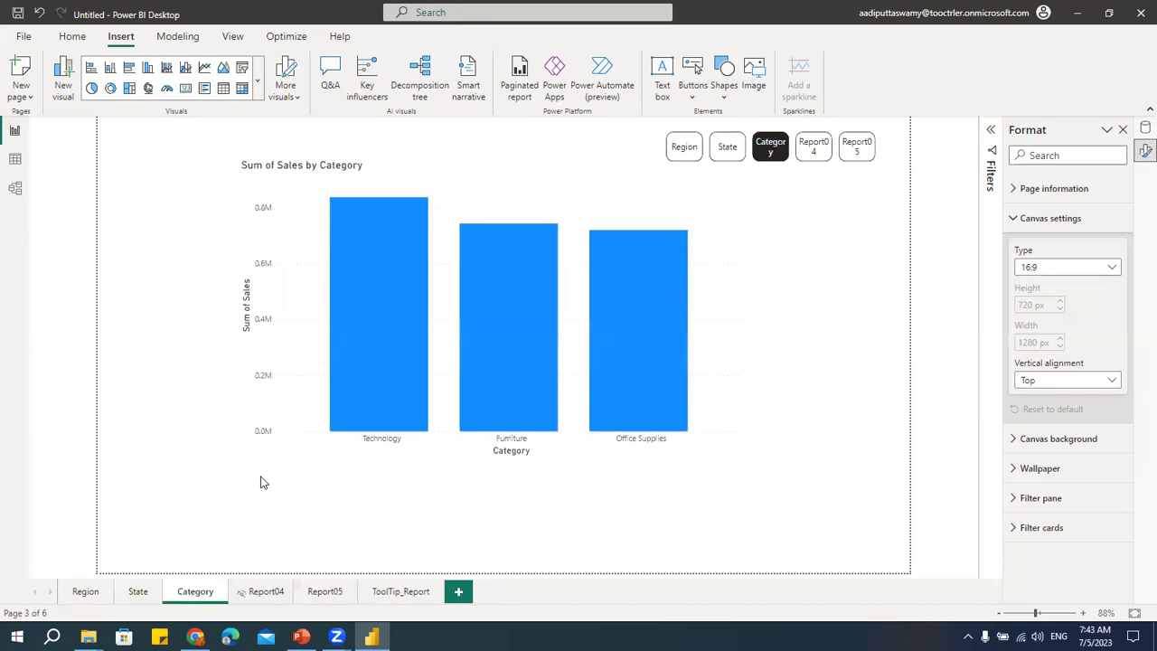
Step: Examine how selecting the South and West bars on the Region page affects the State page's chart
left_click(85, 591)
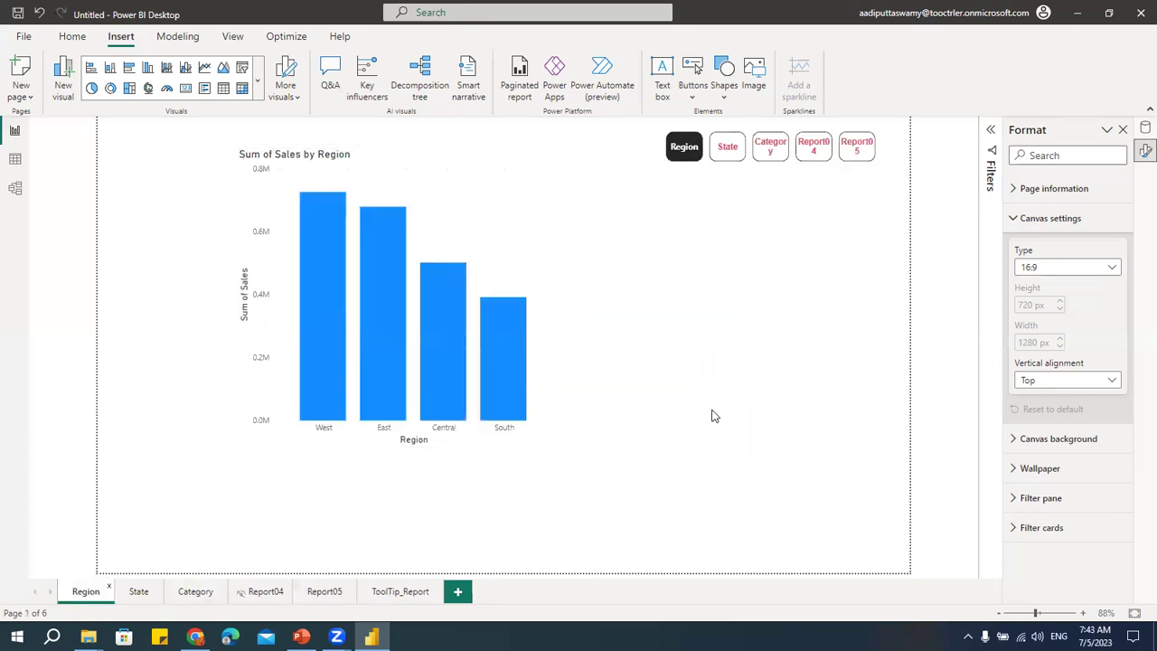
left_click(511, 353)
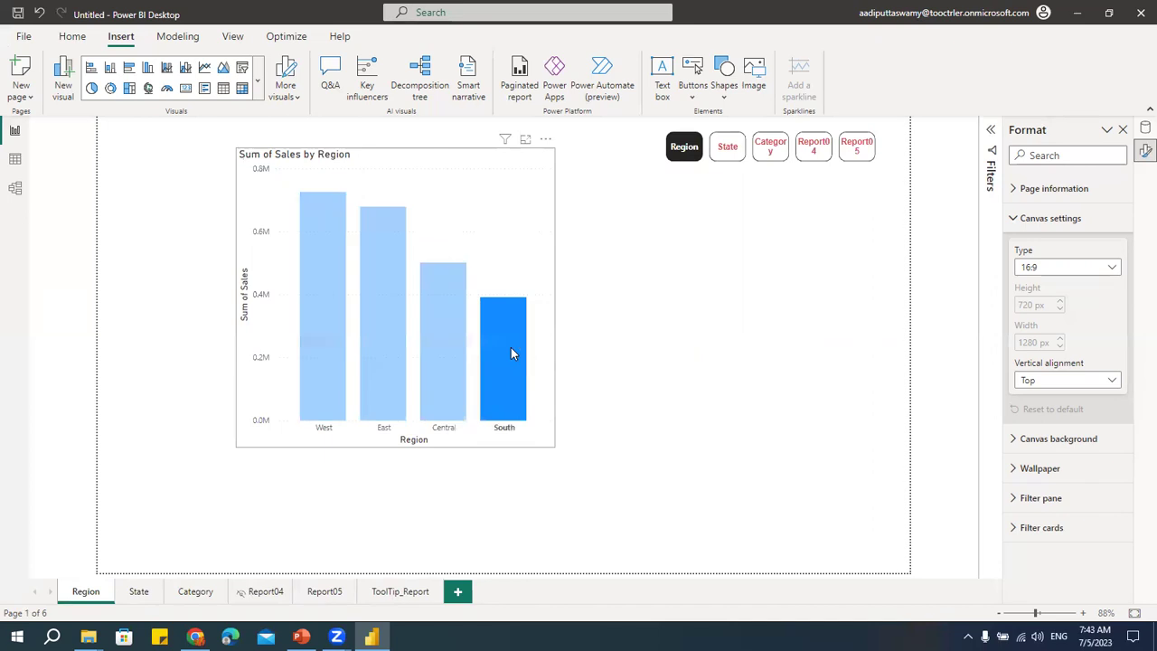
left_click(138, 591)
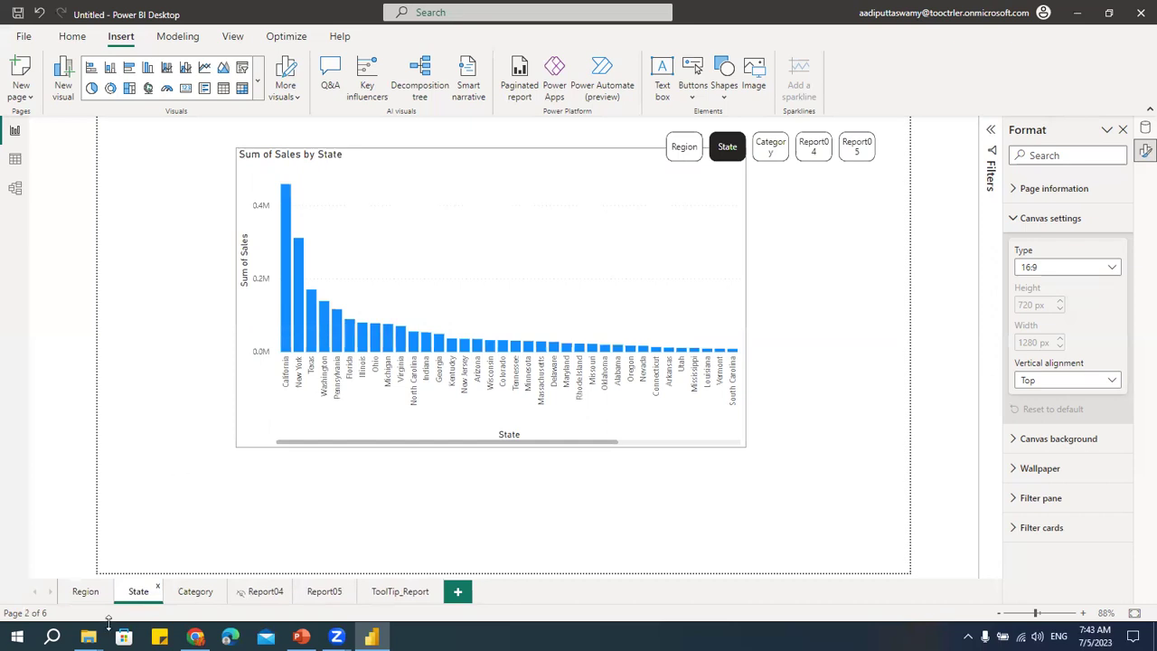
left_click(84, 593)
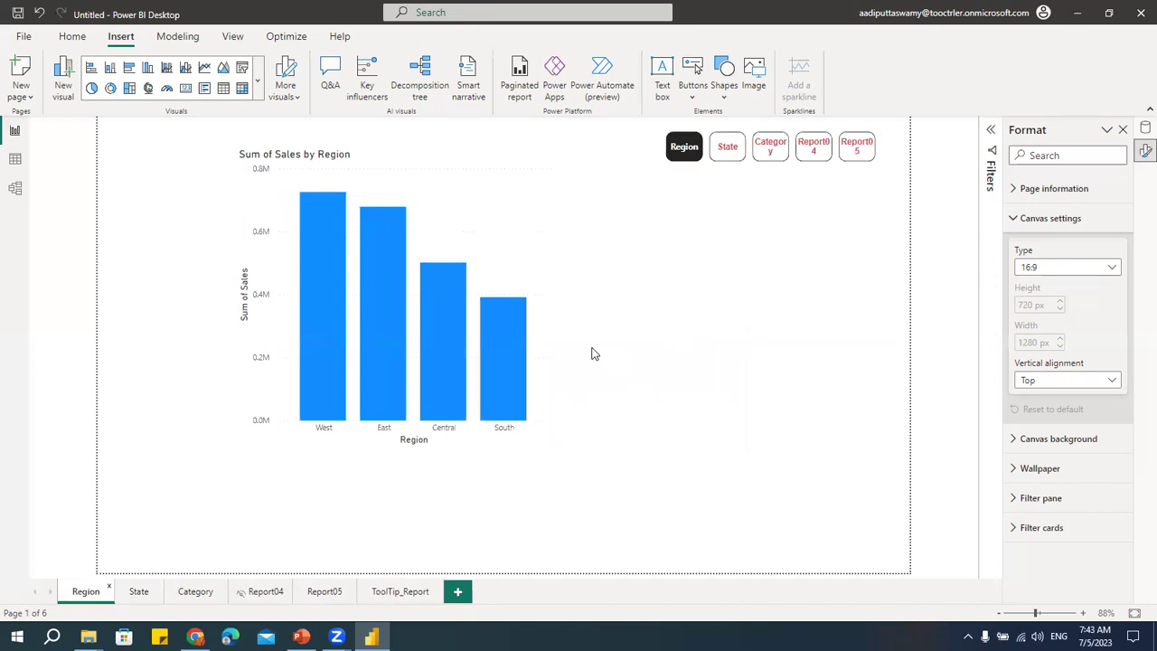
left_click(318, 298)
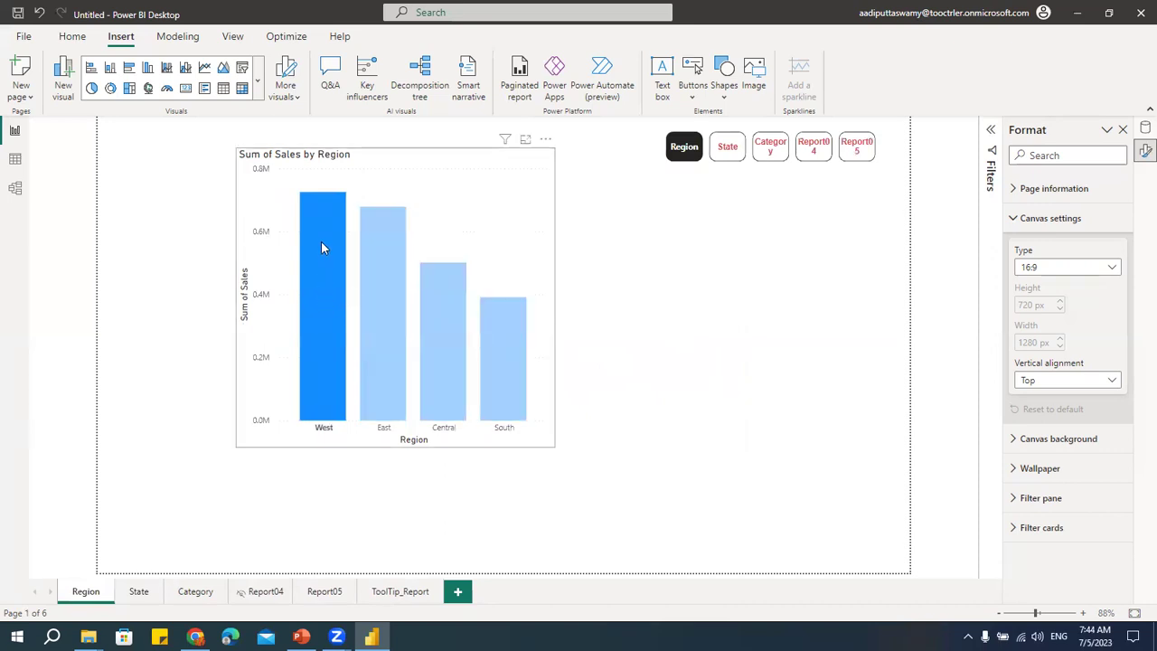
mouse_move(323, 238)
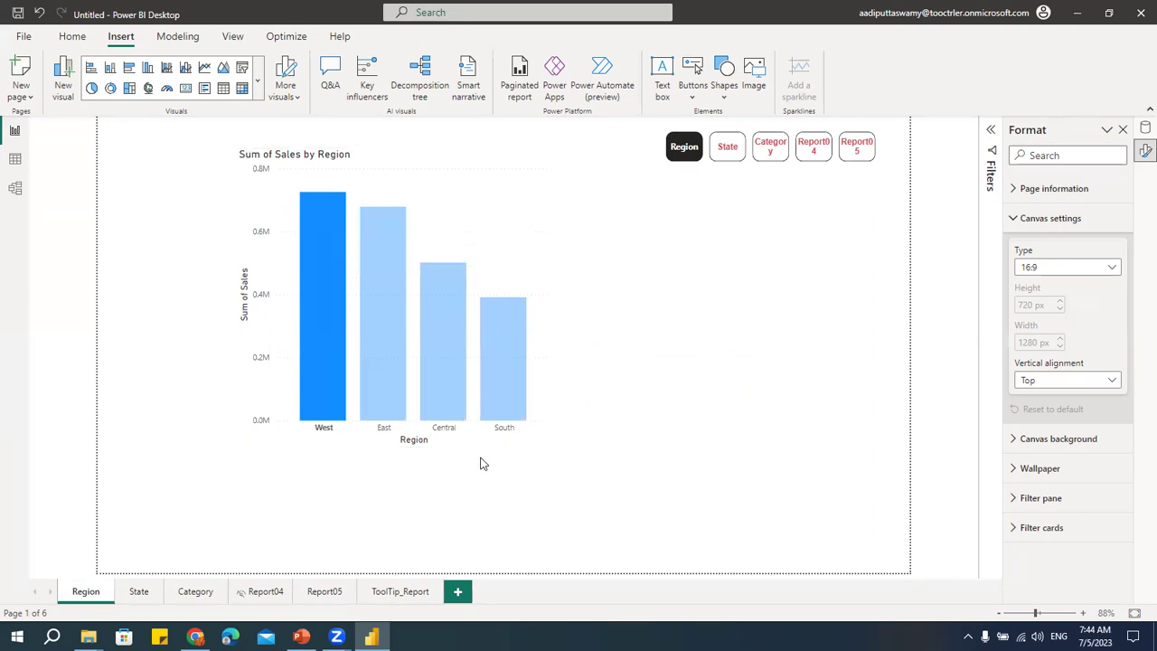
left_click(142, 603)
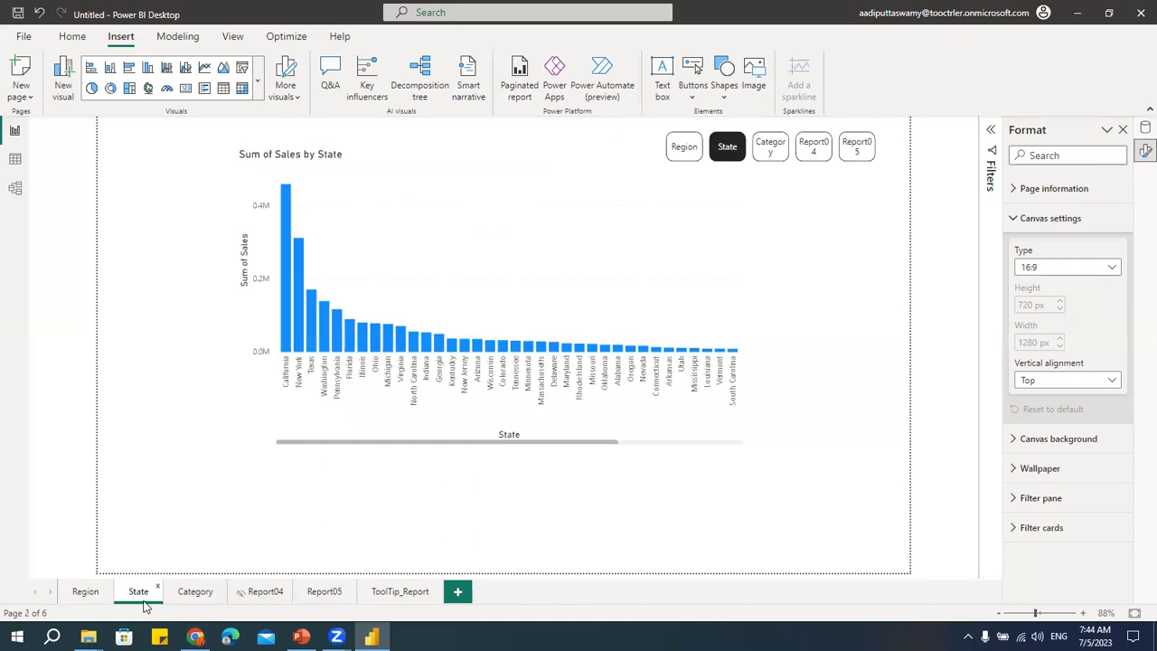
left_click(76, 597)
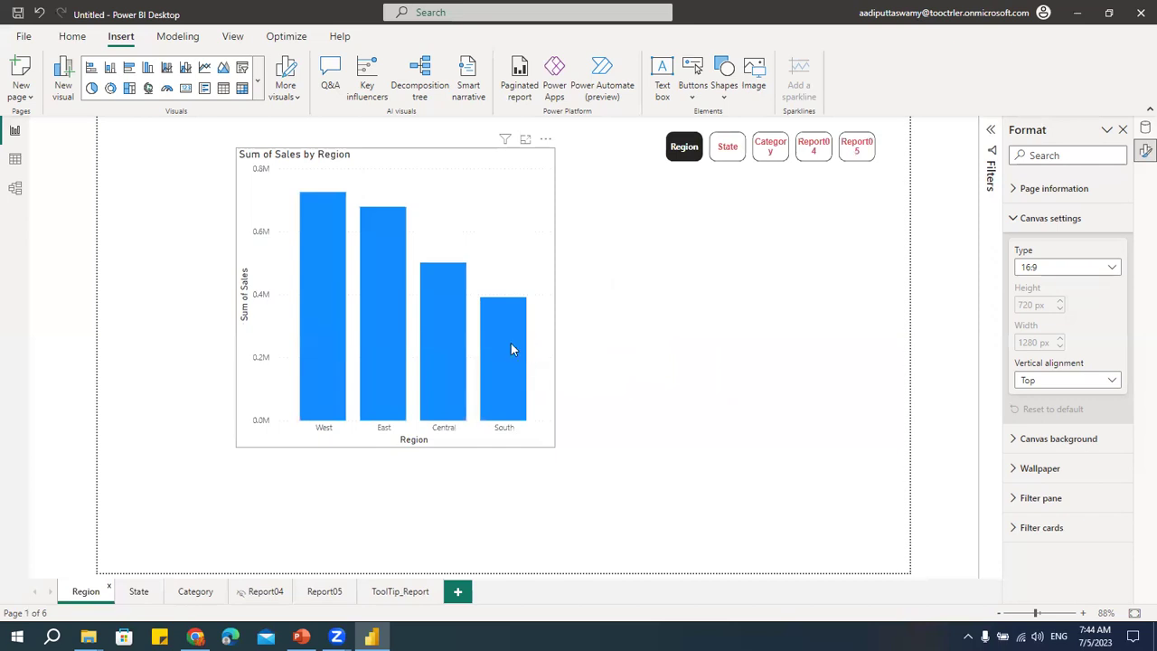
mouse_move(508, 352)
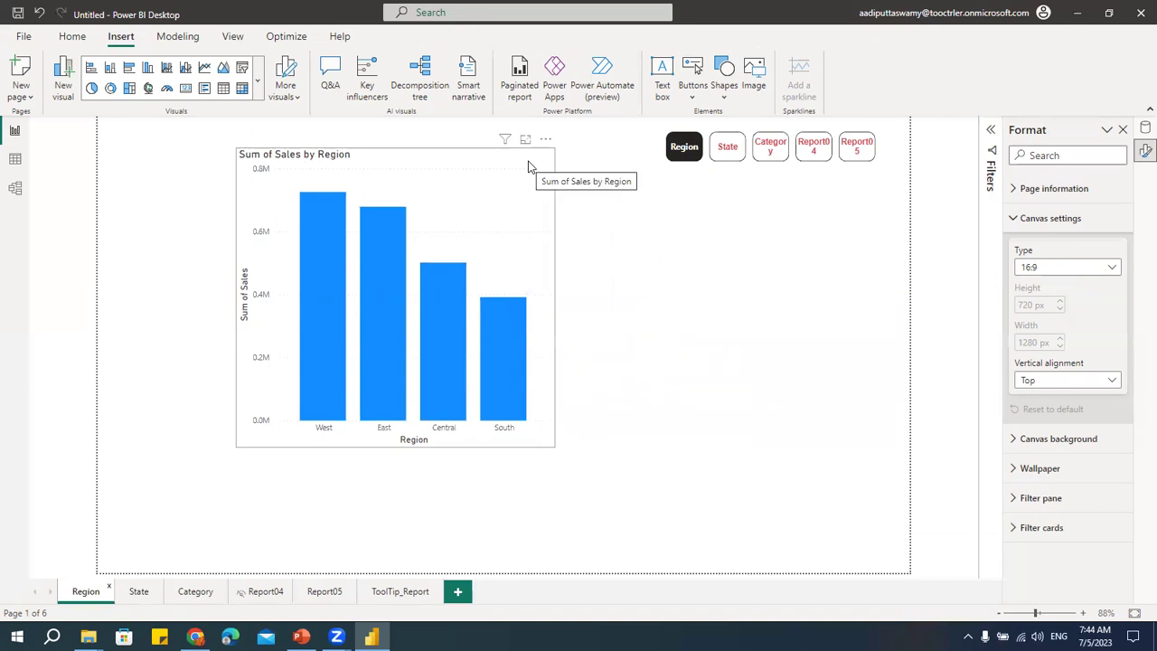
Step: Set the State page's page type to Drillthrough
left_click(143, 599)
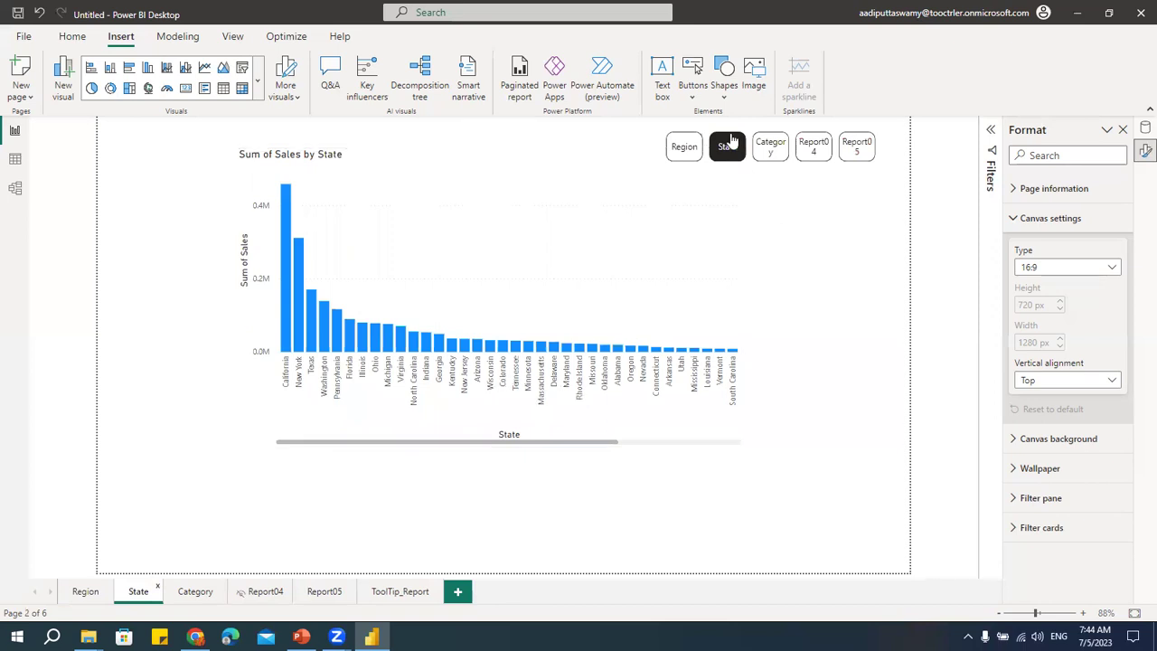
left_click(1069, 195)
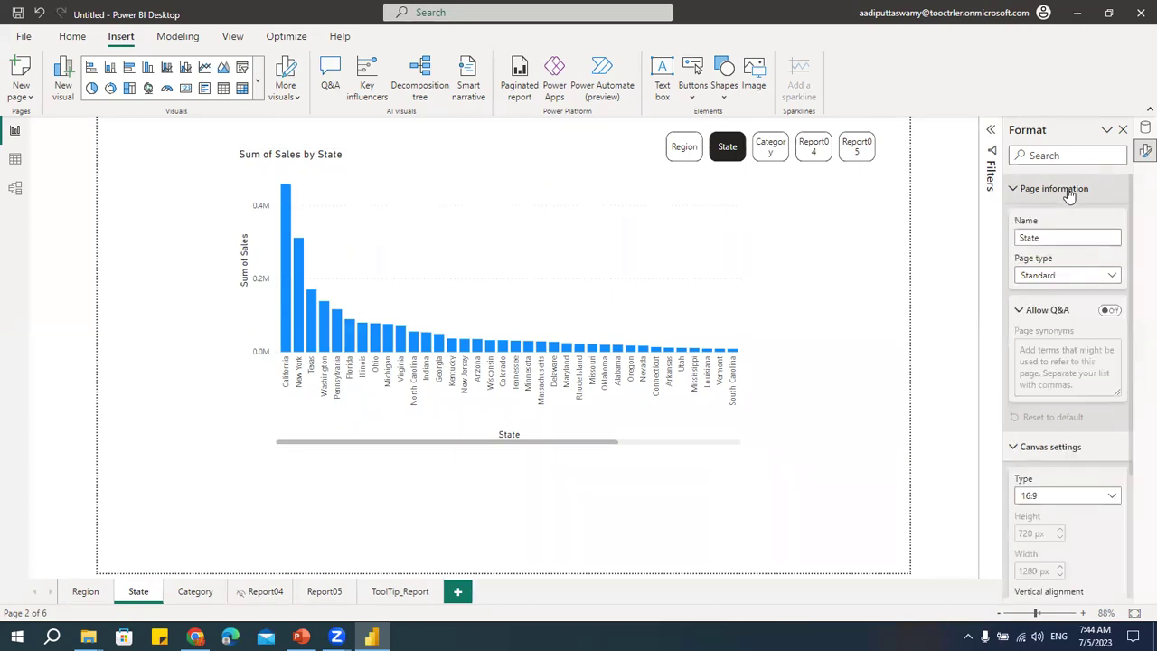
left_click(1051, 283)
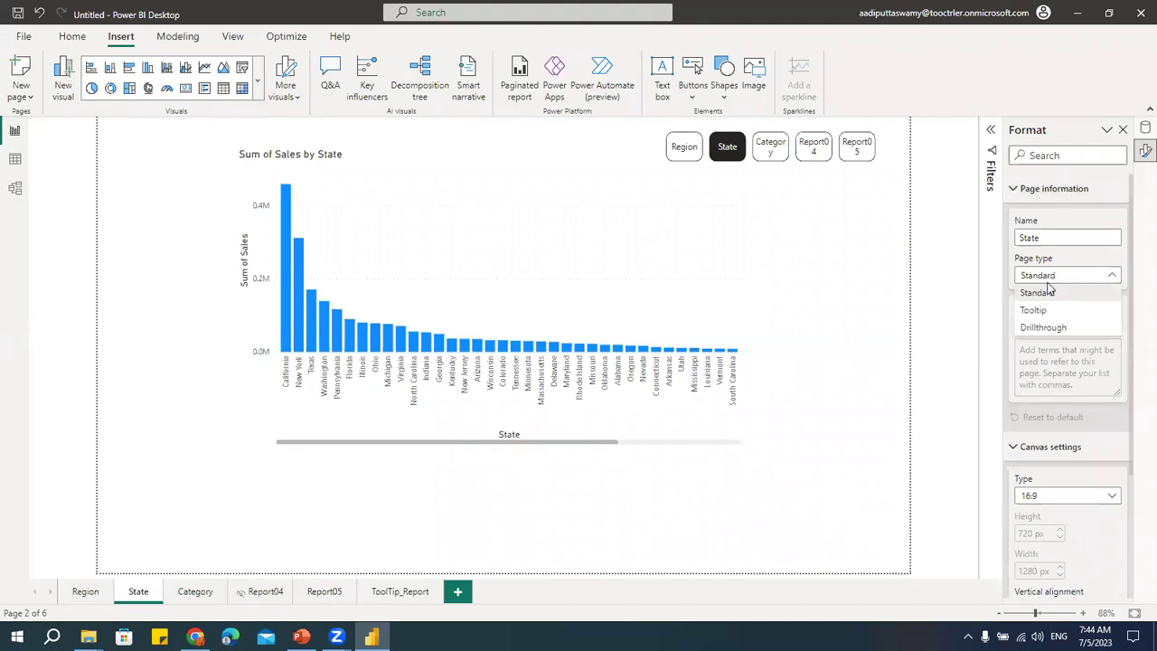
left_click(1037, 329)
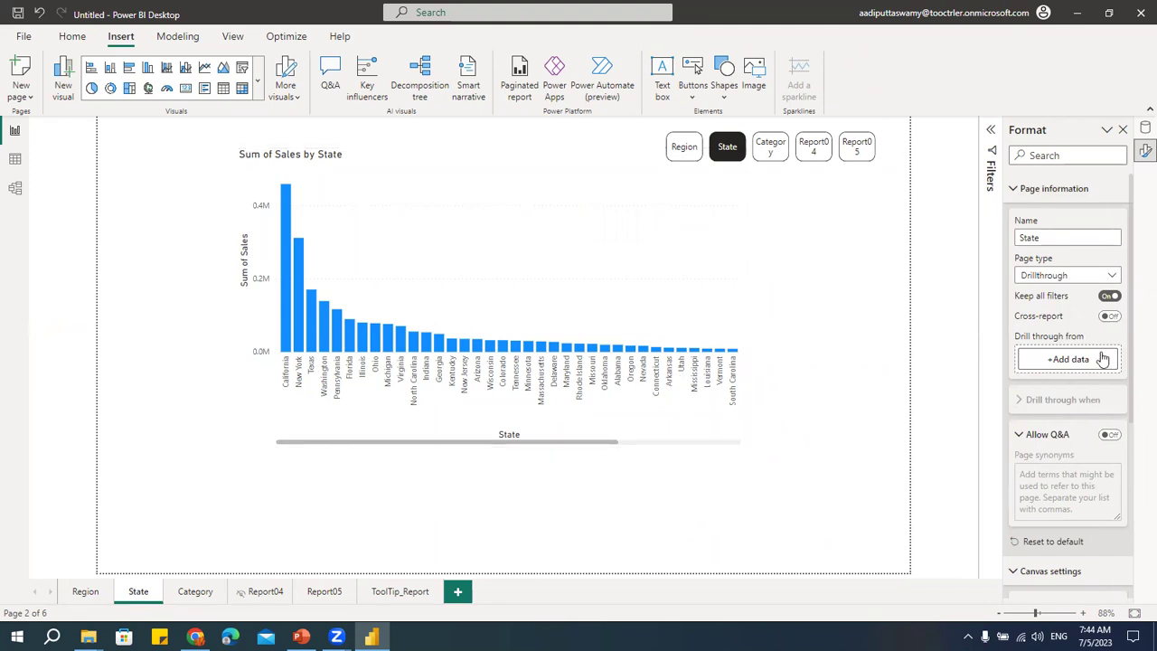
Step: Add the Region field as the State page's drill-through source
left_click(1038, 363)
scroll(963, 273, "down", 3)
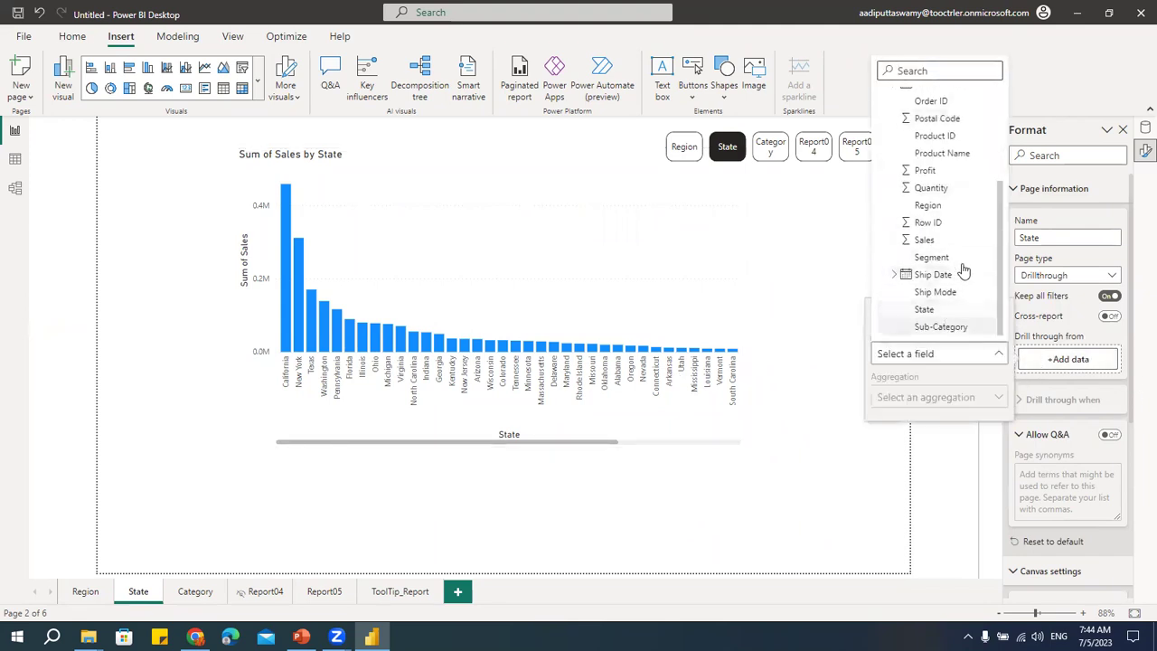
scroll(963, 272, "up", 3)
scroll(960, 300, "down", 2)
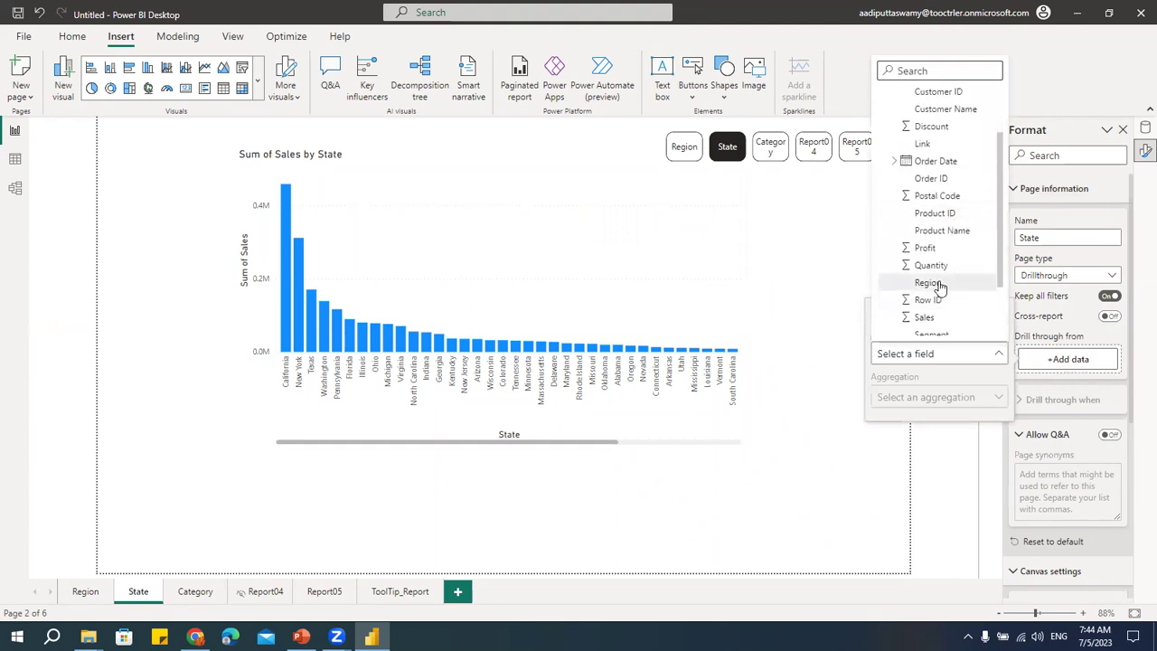
left_click(931, 283)
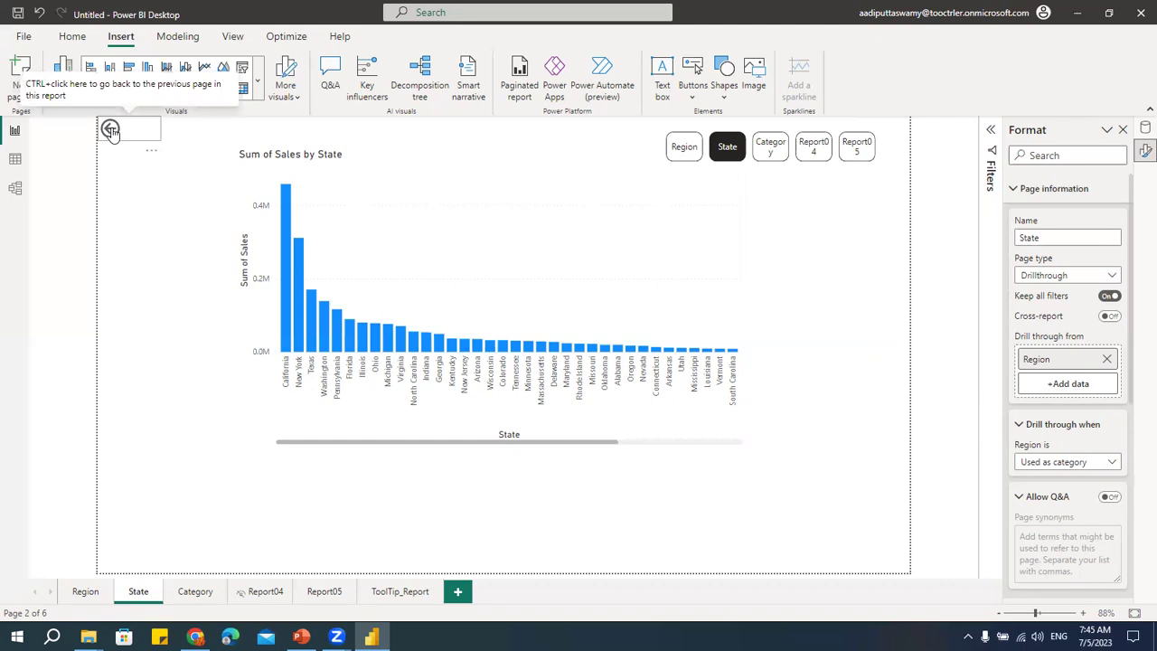
Step: Drill through from the South bar on the Region page to the State page and inspect Georgia's bar
left_click(85, 592)
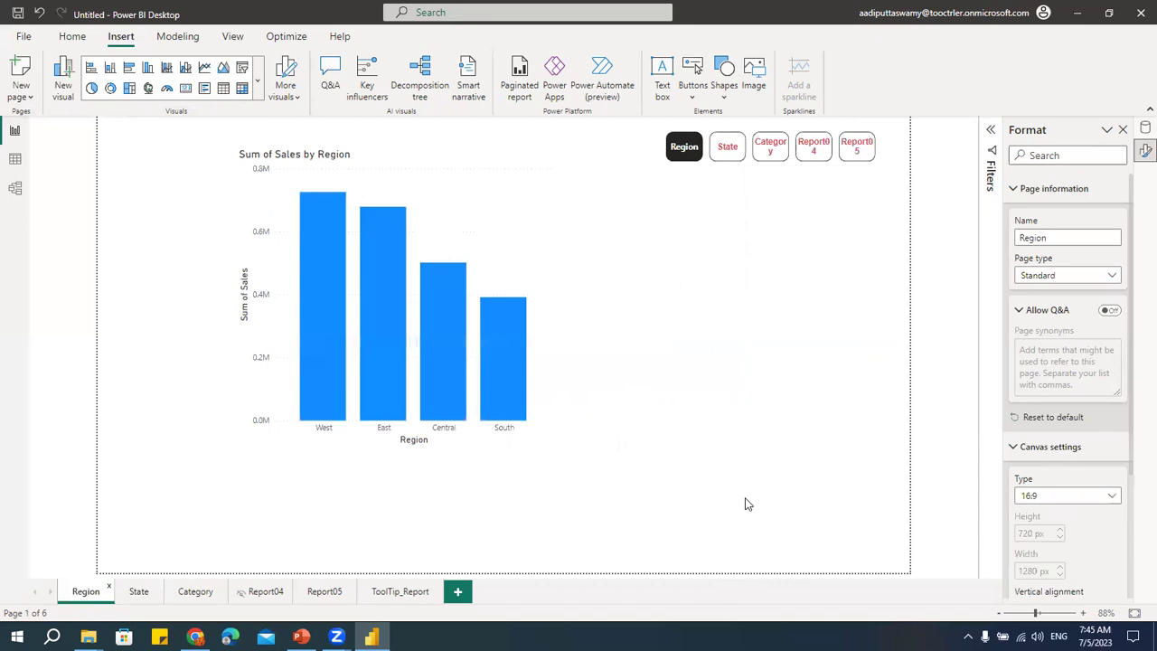
mouse_move(520, 342)
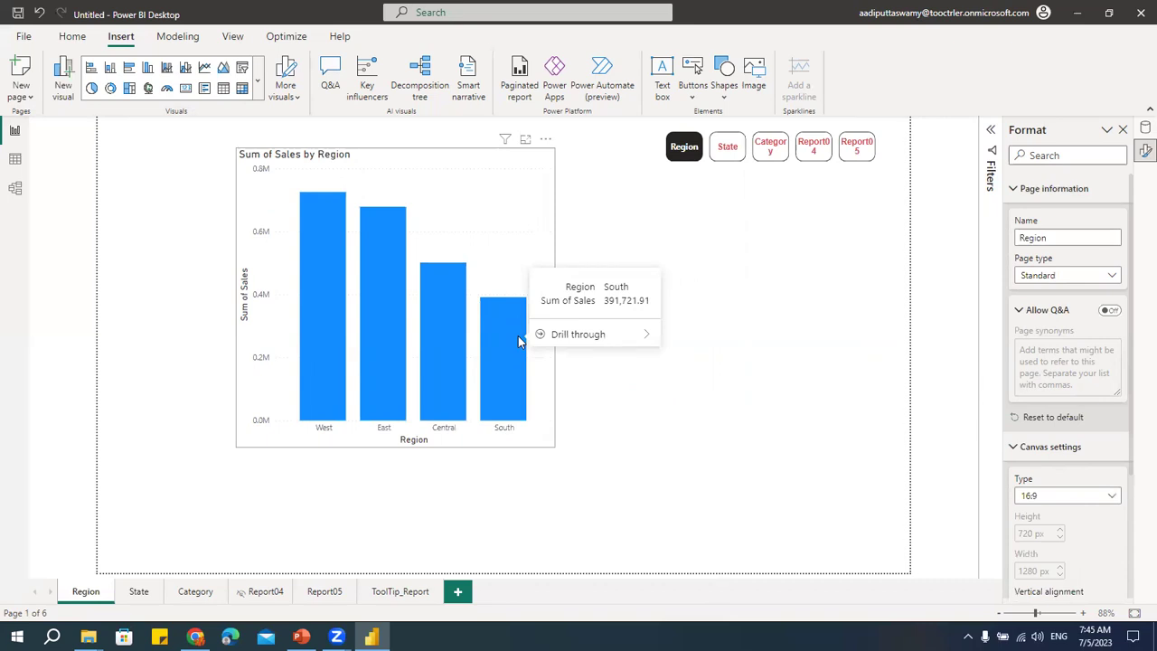
mouse_move(579, 339)
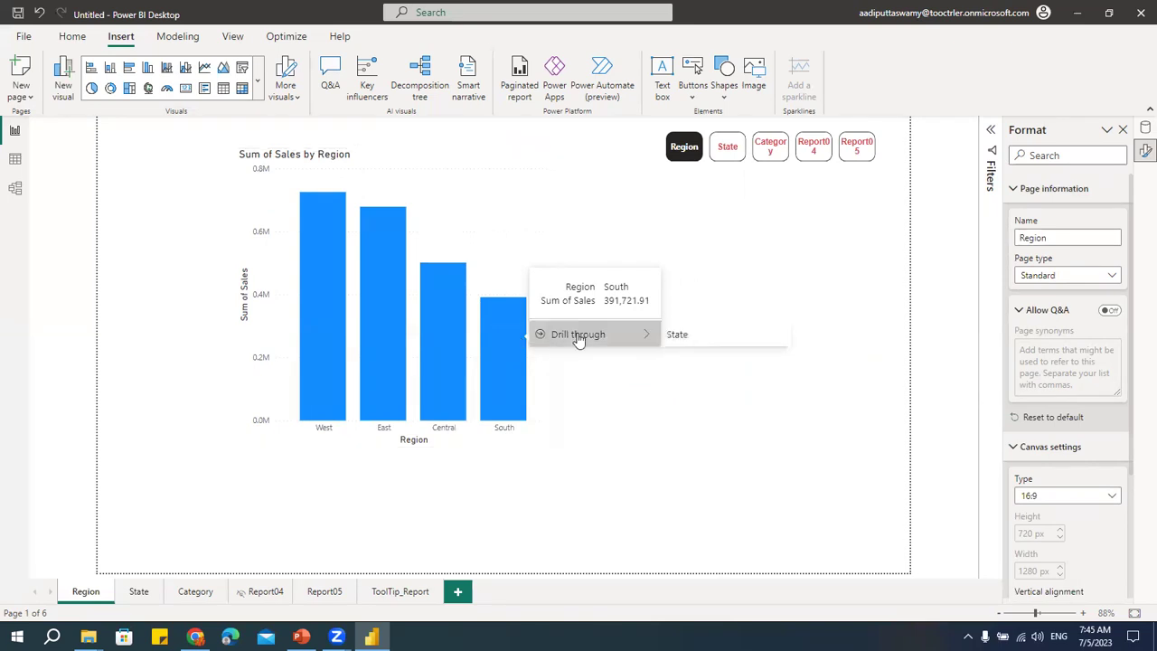
left_click(705, 339)
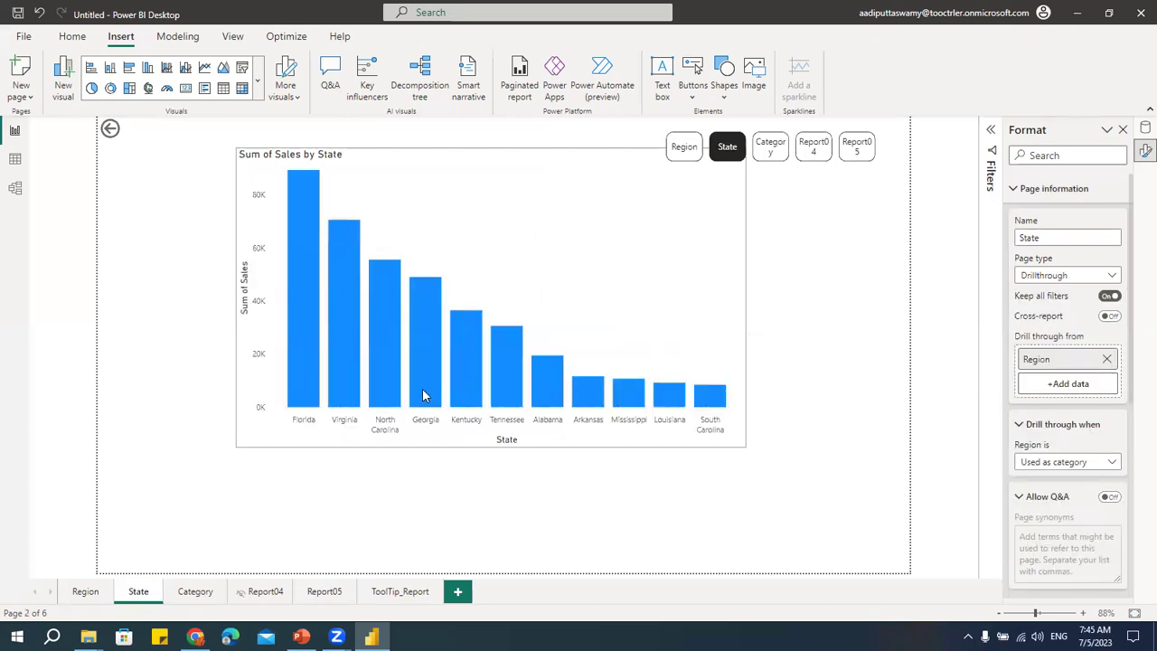
mouse_move(423, 392)
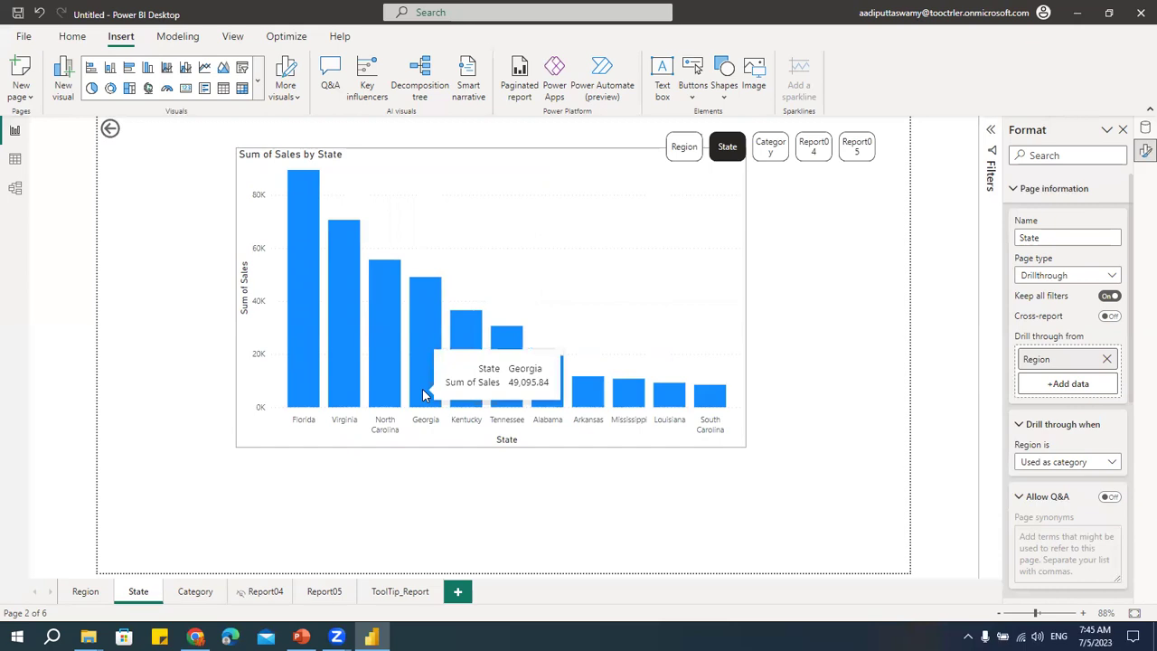
Step: Return to the Region page, drill through from the West bar to the State page, and go back to Region
left_click(111, 132, "ctrl")
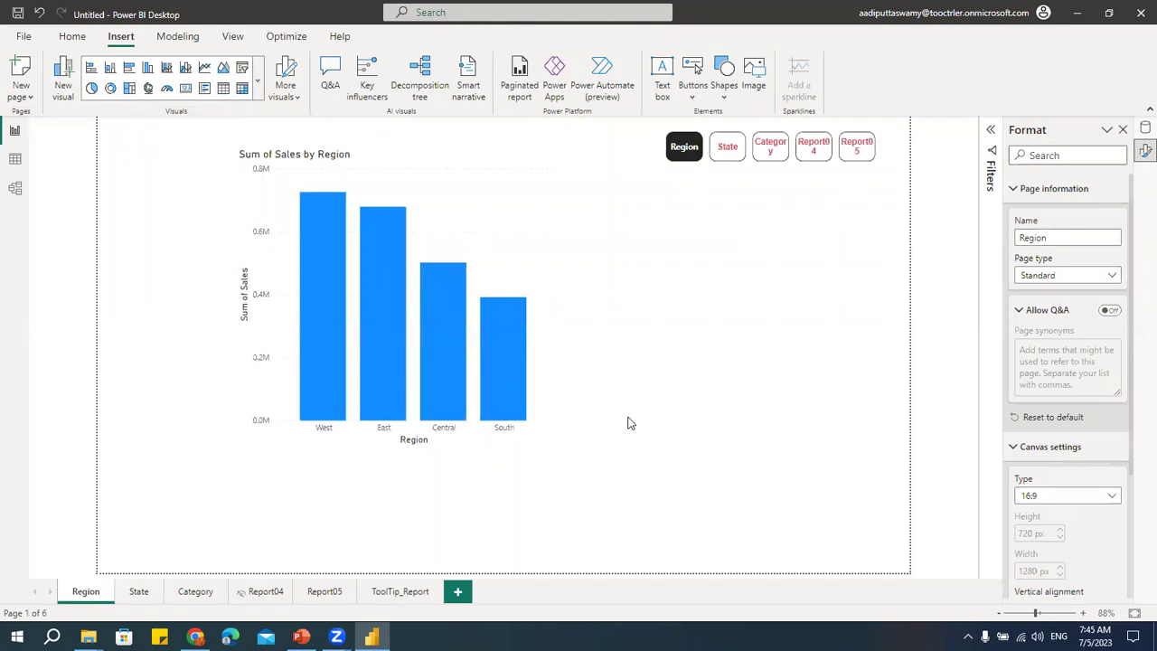
mouse_move(327, 340)
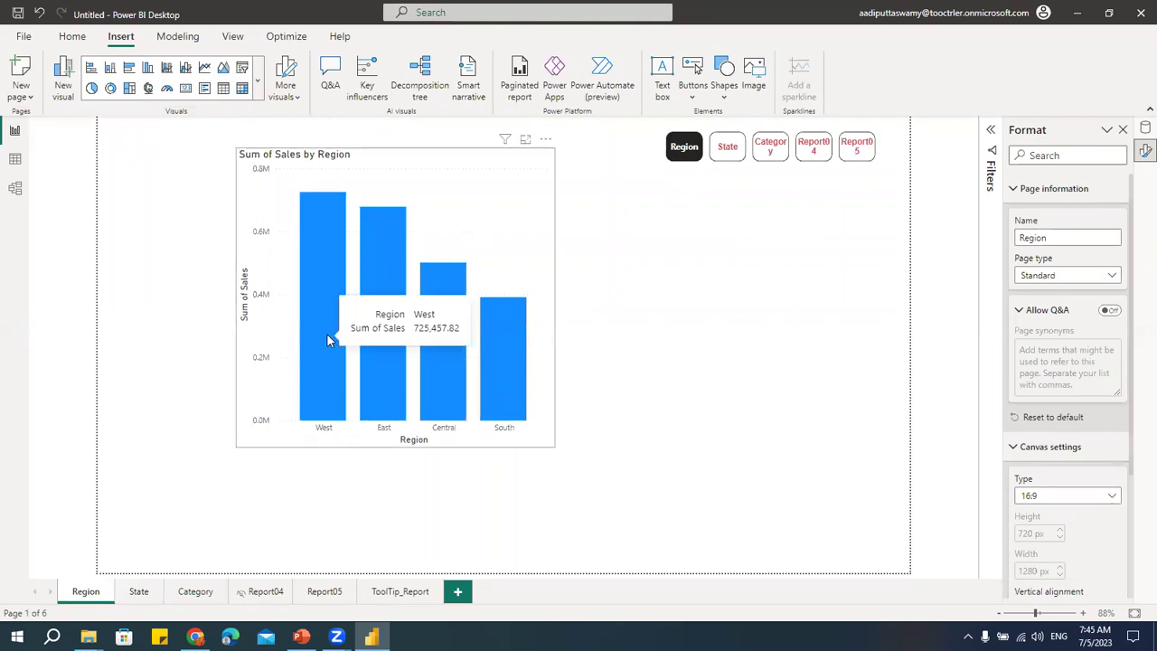
mouse_move(373, 337)
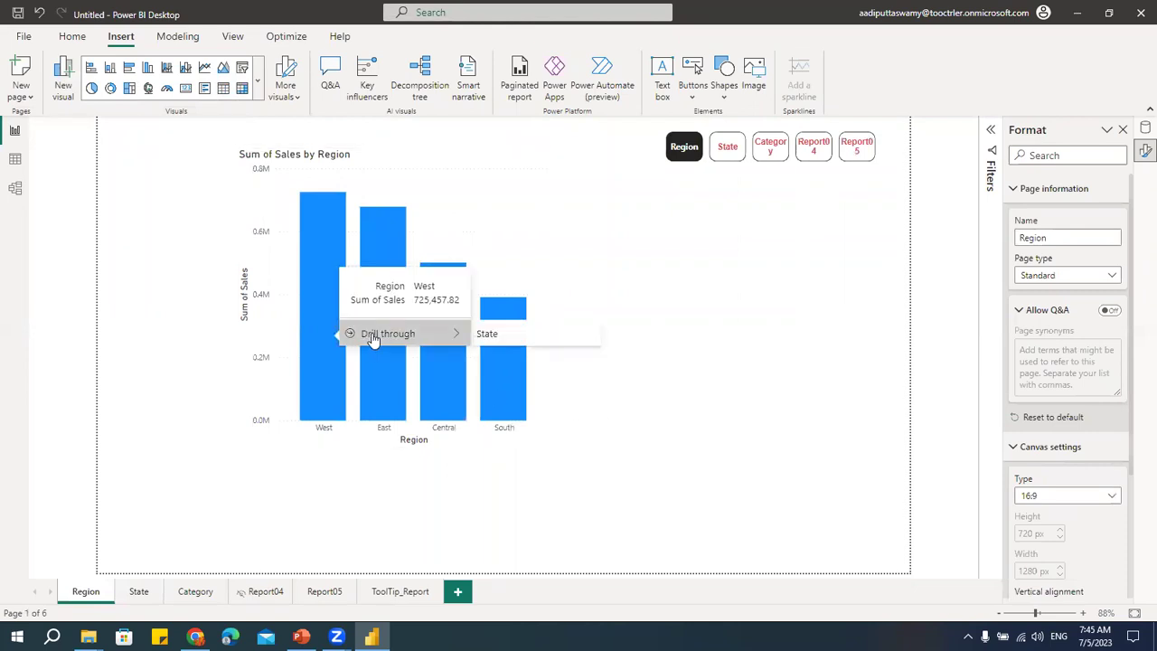
left_click(513, 337)
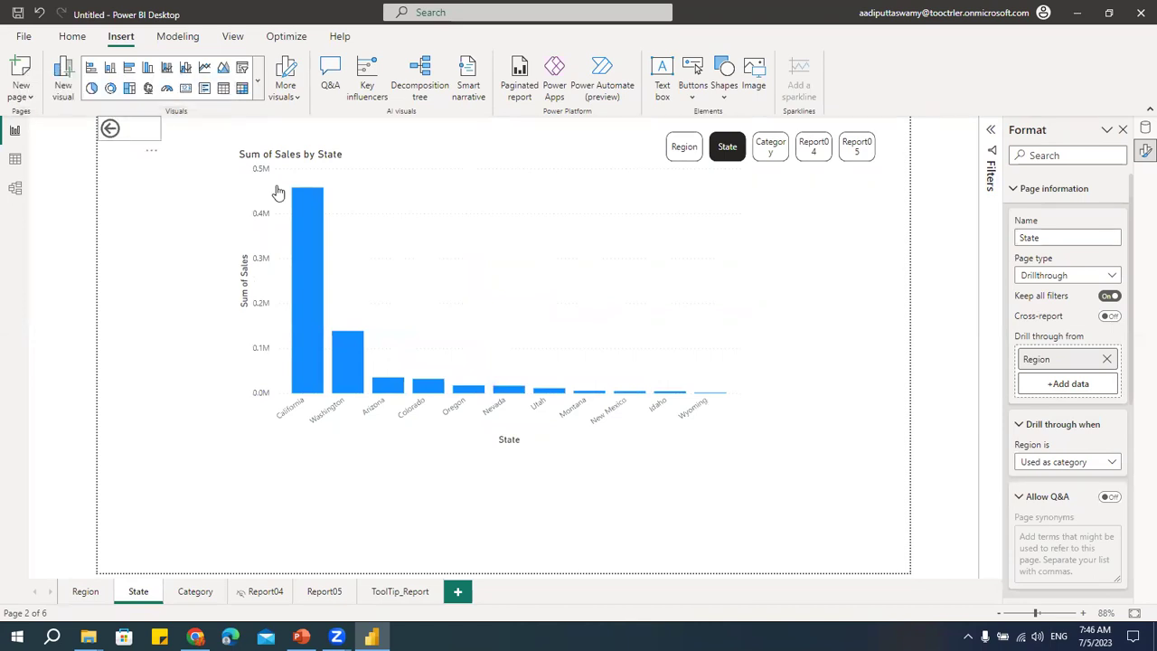
left_click(109, 128, "ctrl")
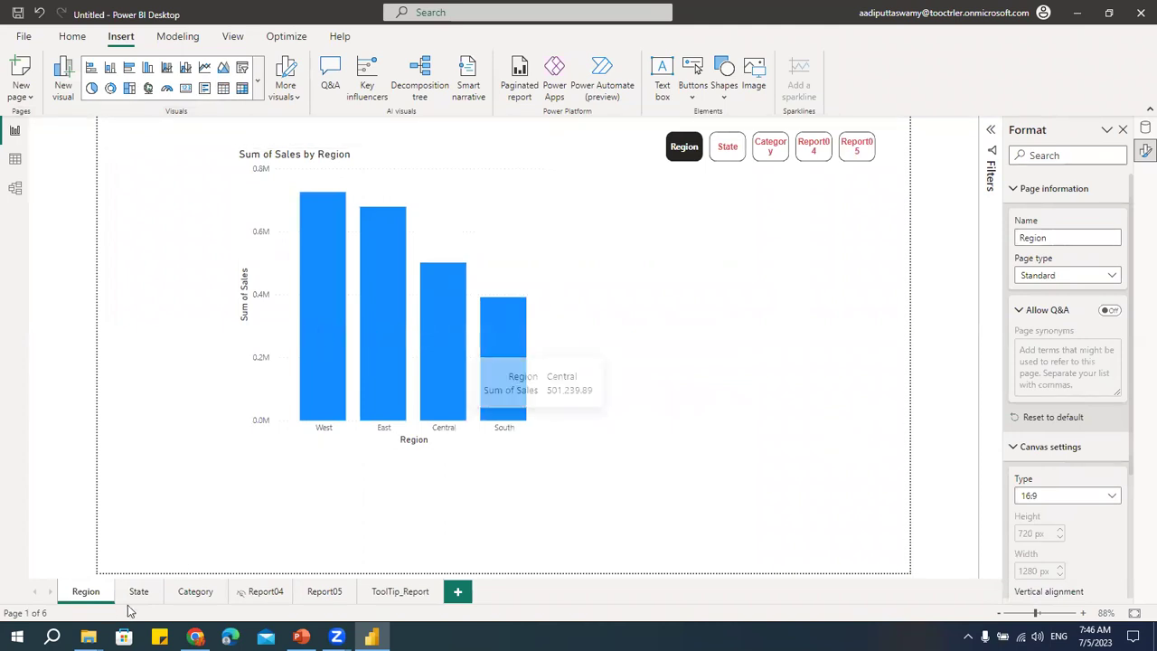
Step: Set the Category page's page type to Drillthrough and add the State field as its drill-through source
left_click(193, 593)
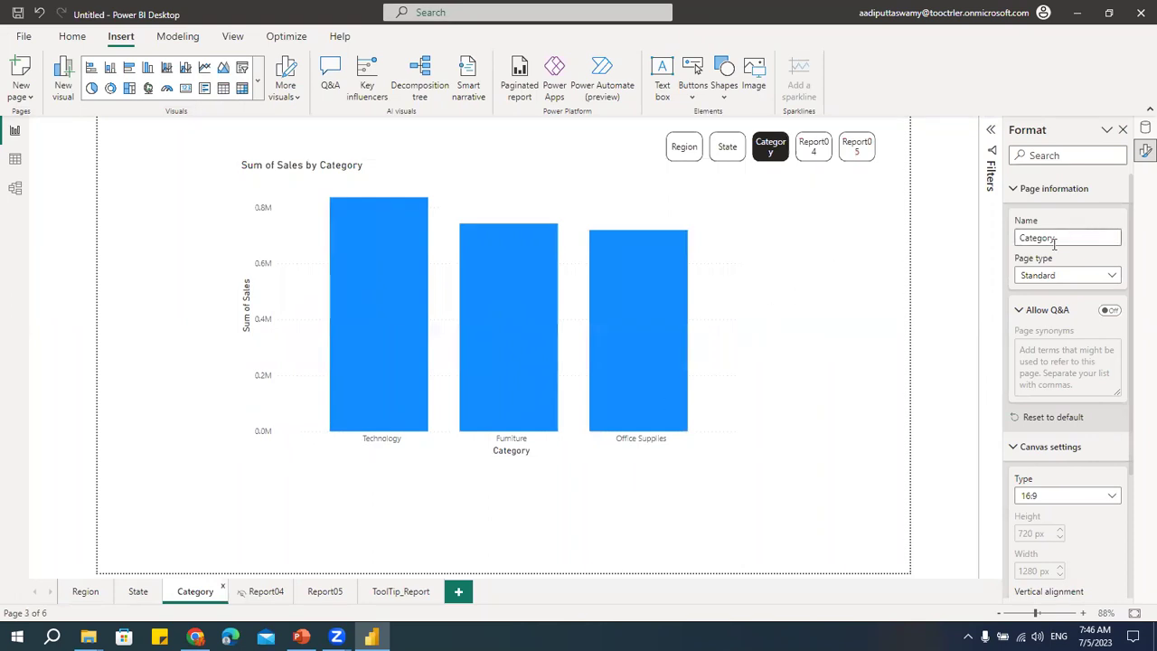
left_click(1054, 278)
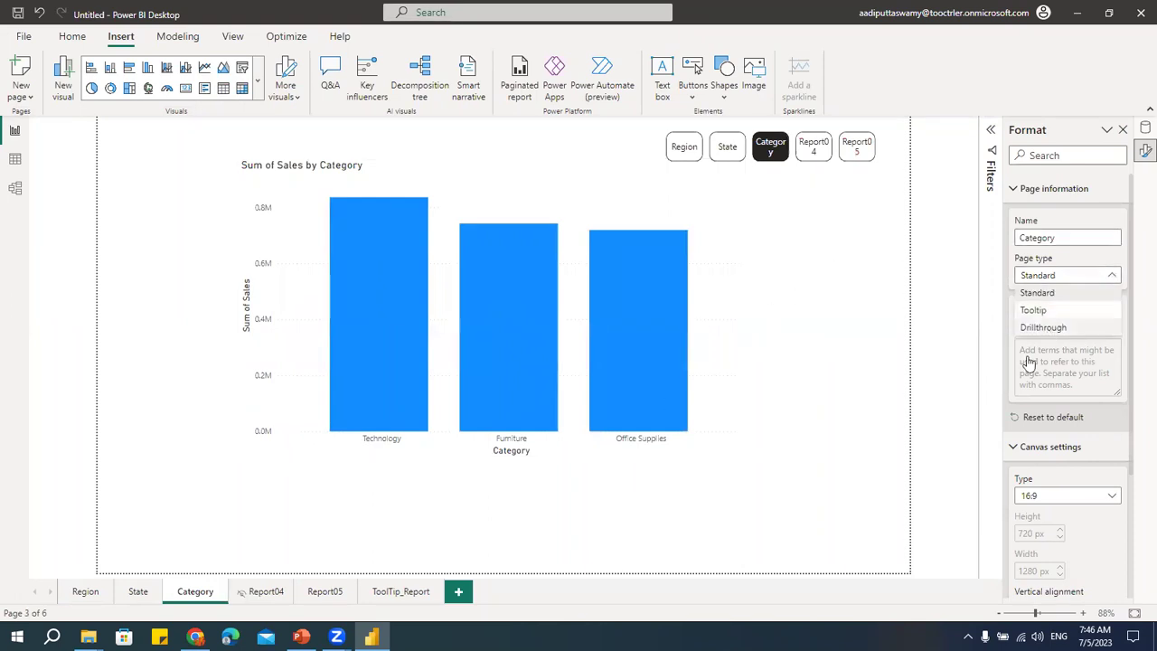
left_click(1038, 329)
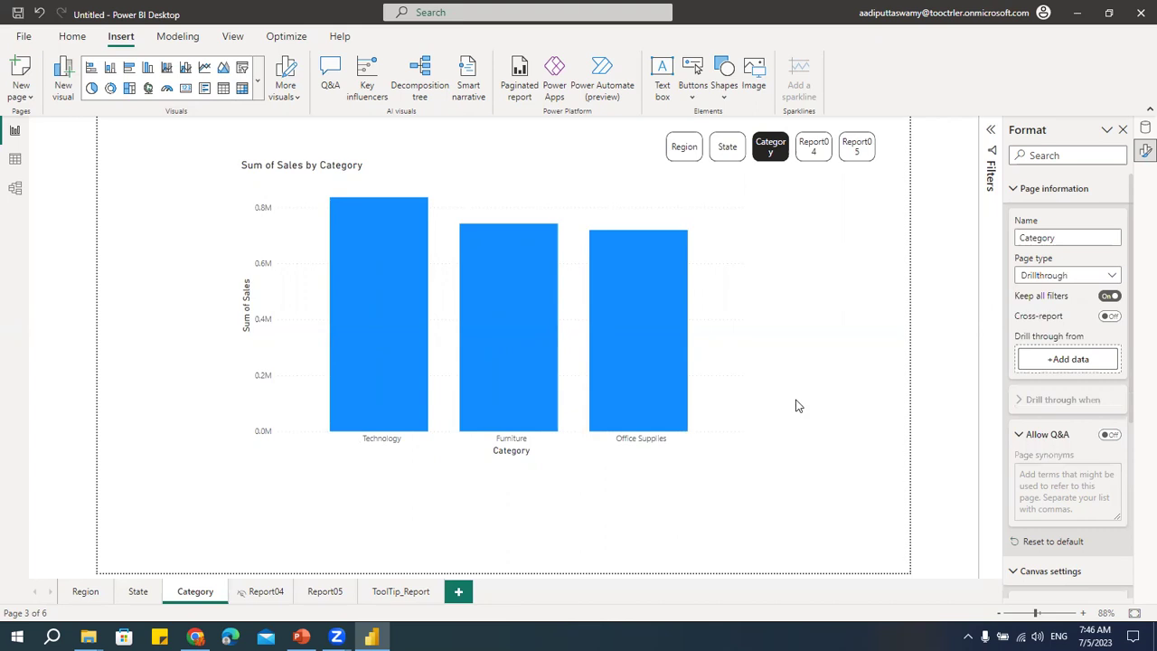
left_click(1071, 360)
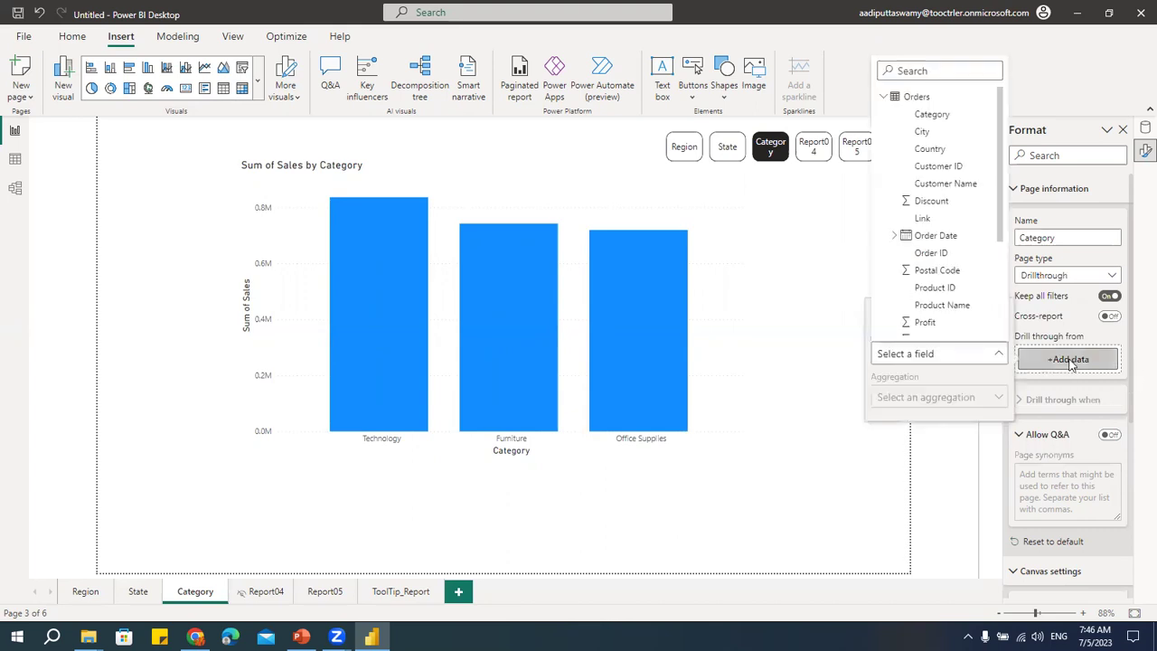
scroll(966, 271, "down", 4)
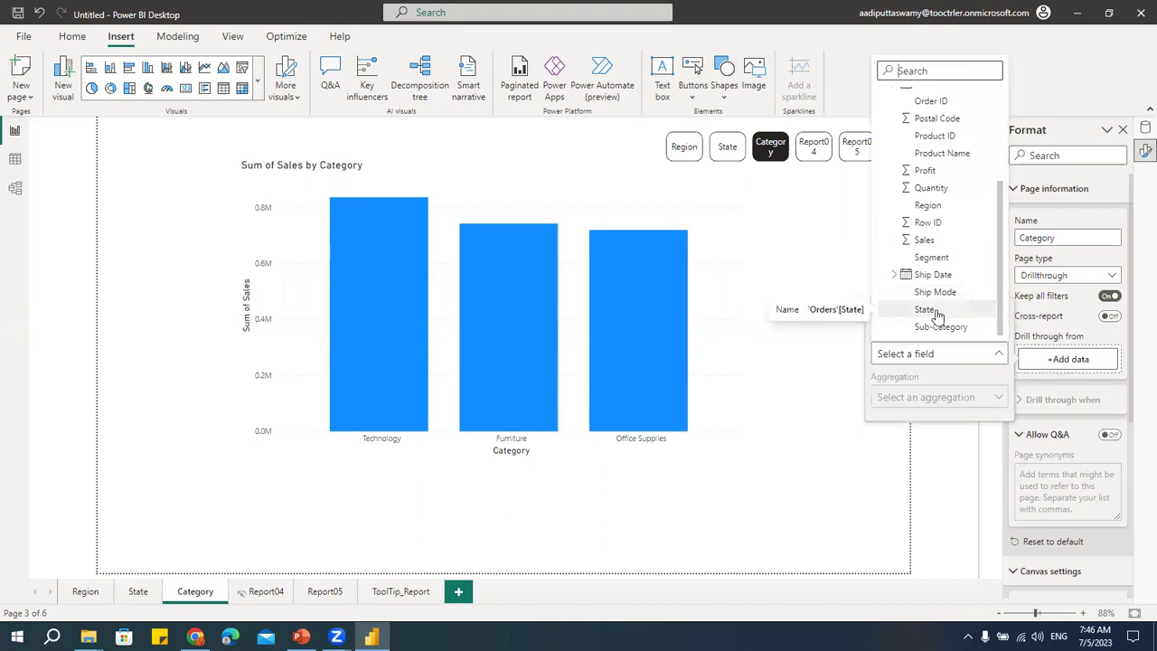
left_click(936, 311)
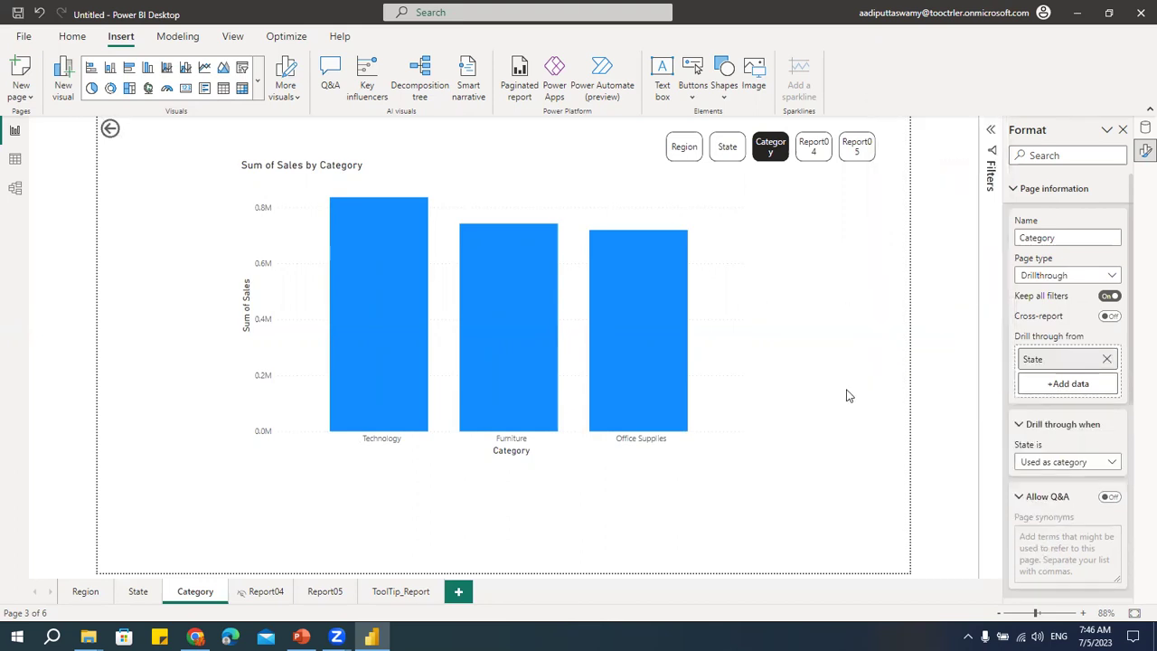
Step: Drill through from the California bar on the State page to the Category page and inspect the Office Supplies bar
left_click(139, 591)
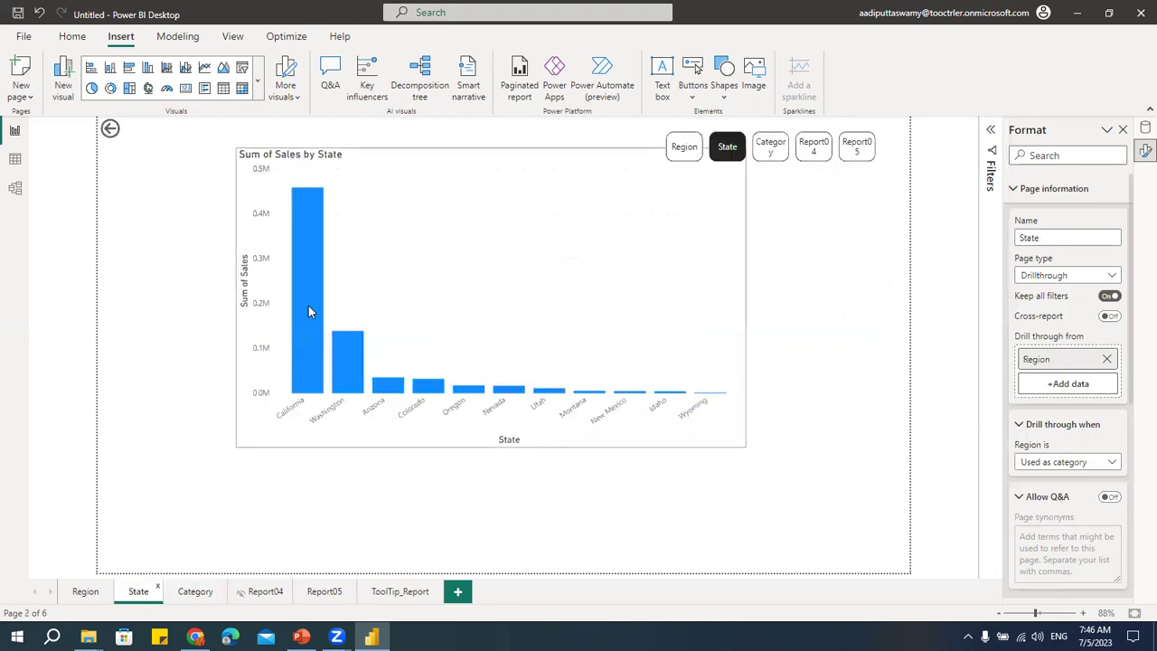
mouse_move(305, 309)
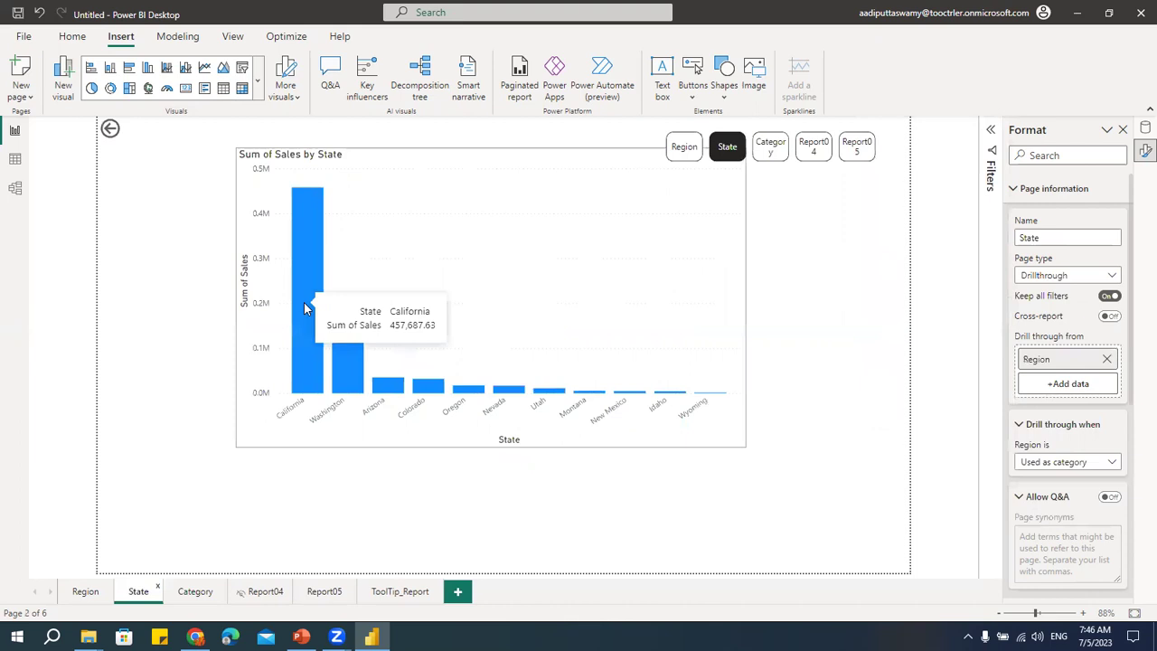
mouse_move(358, 365)
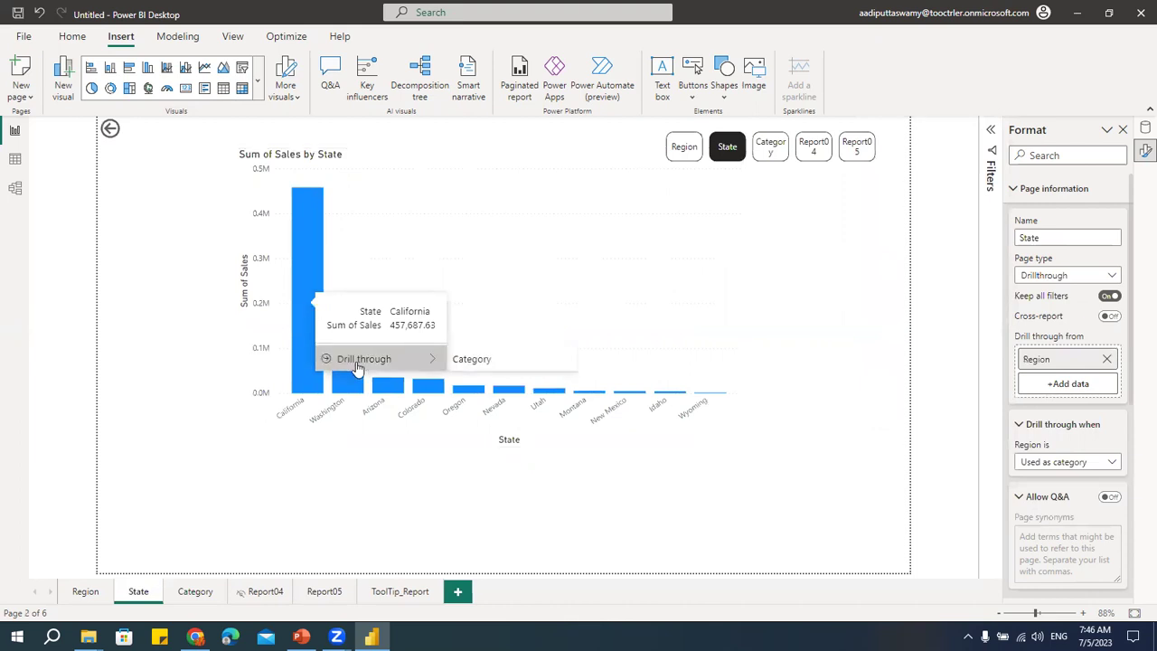
left_click(470, 360)
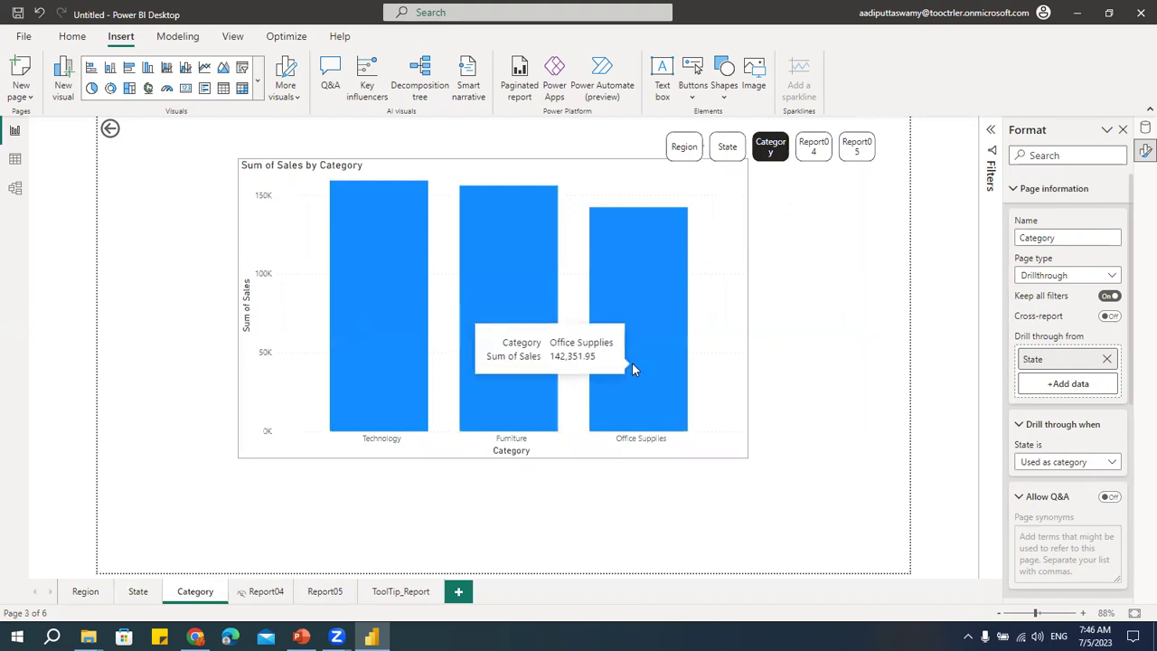
mouse_move(625, 363)
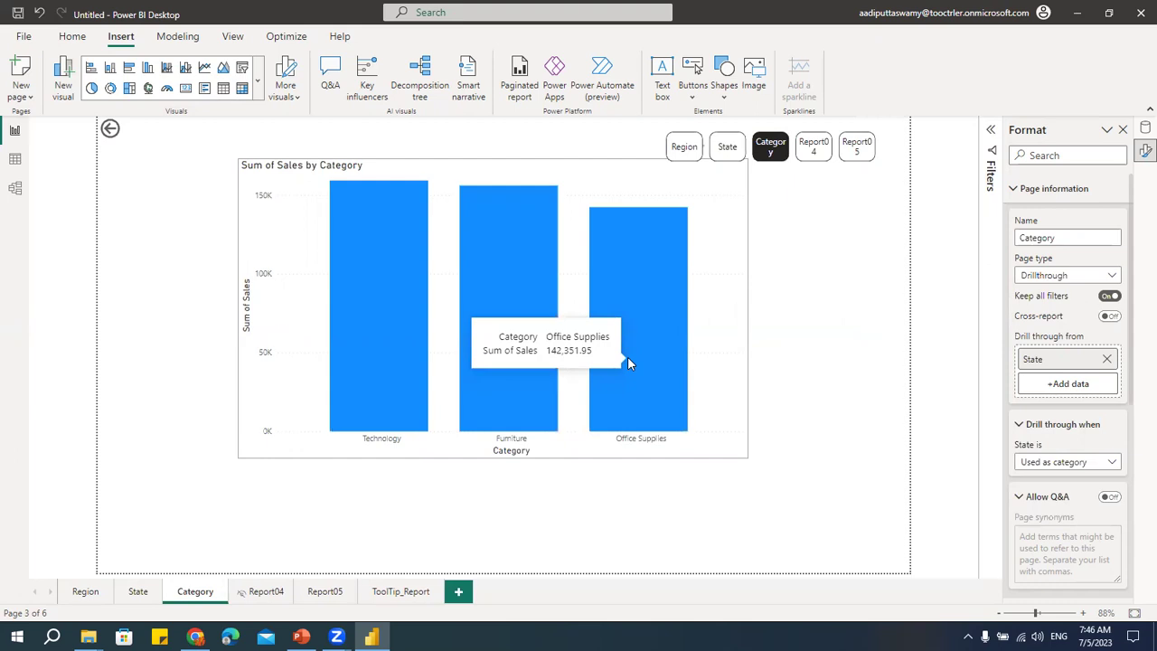
Step: Drill through from the South bar on the Region page to the State page and check Florida's drill-through option
left_click(85, 593)
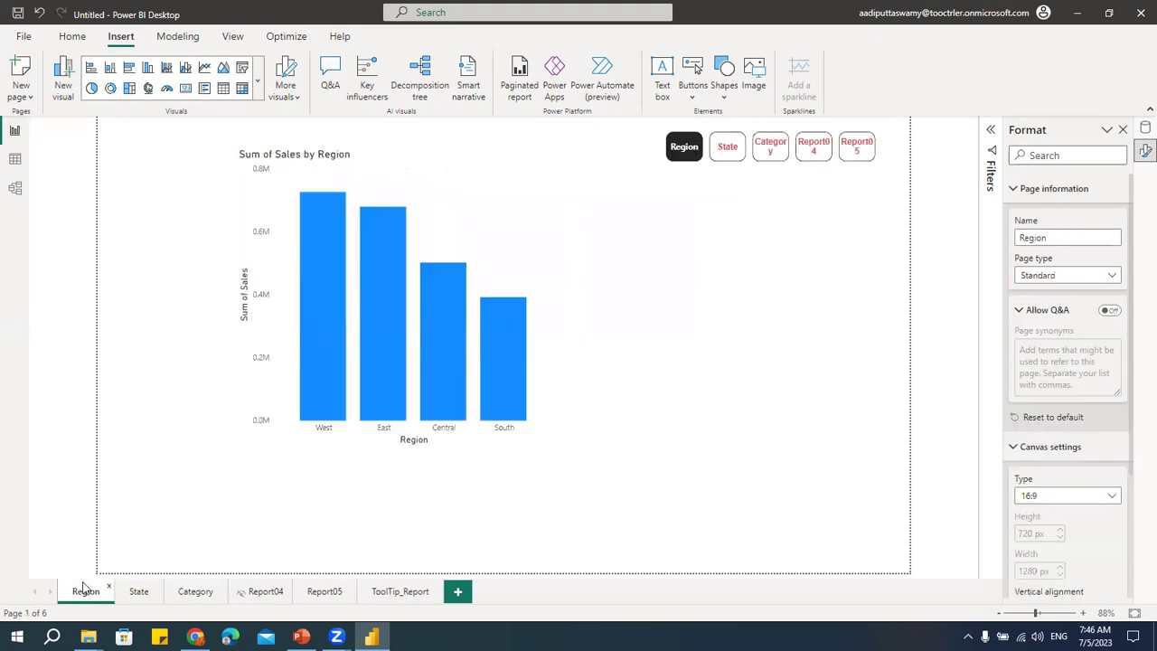
right_click(498, 349)
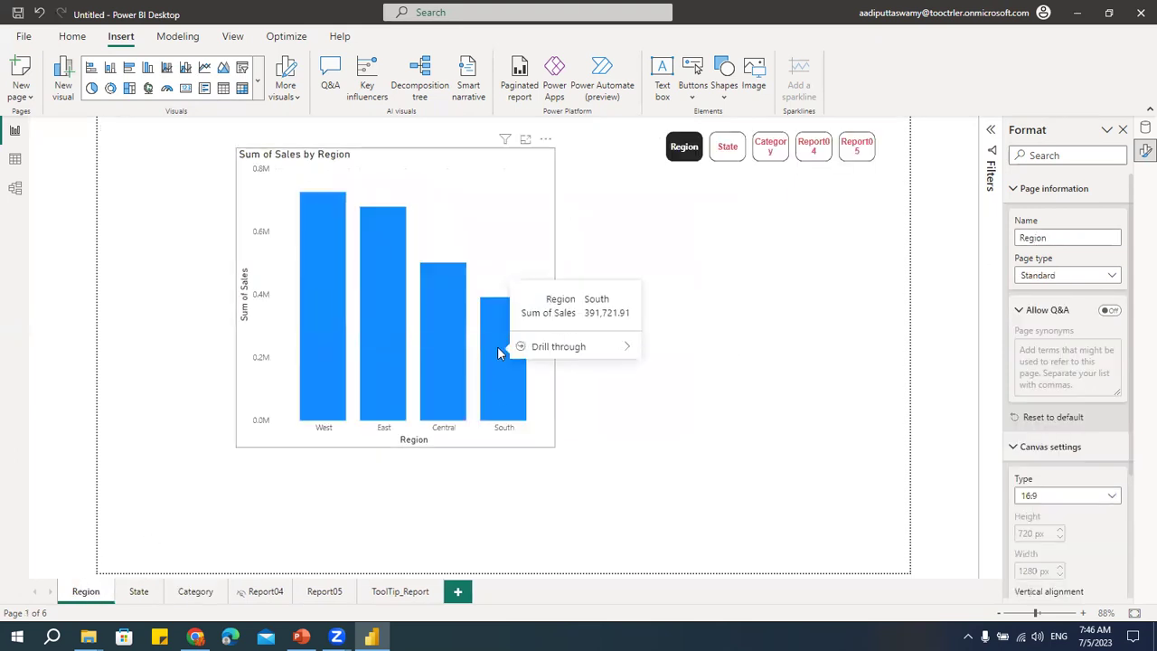
mouse_move(556, 353)
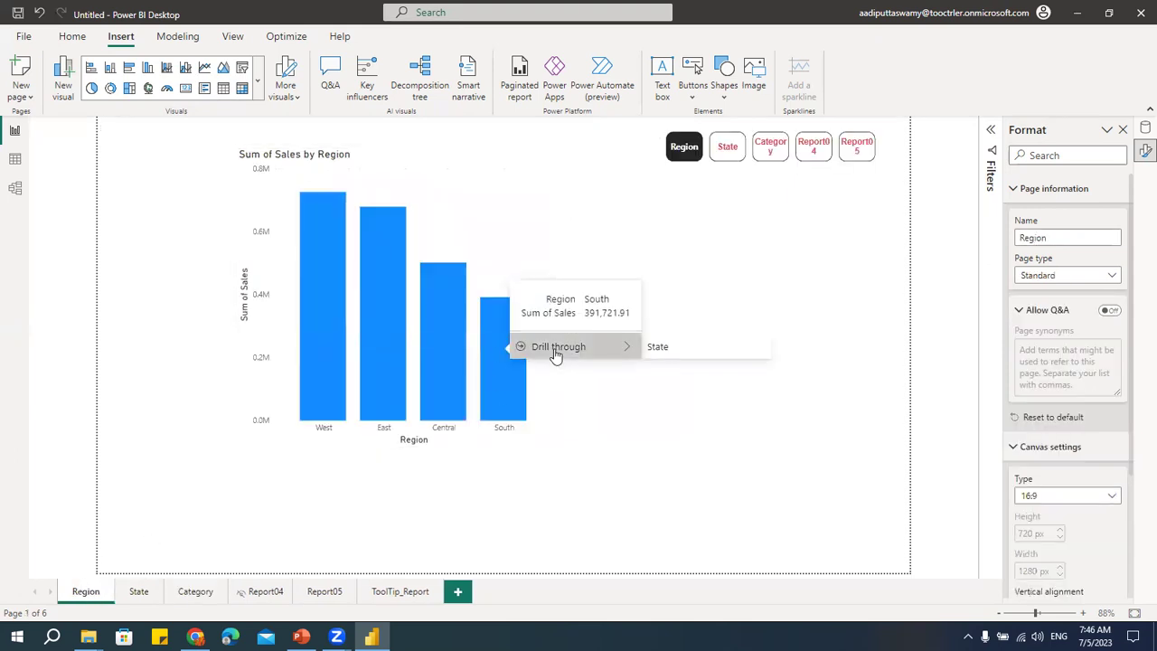
left_click(659, 349)
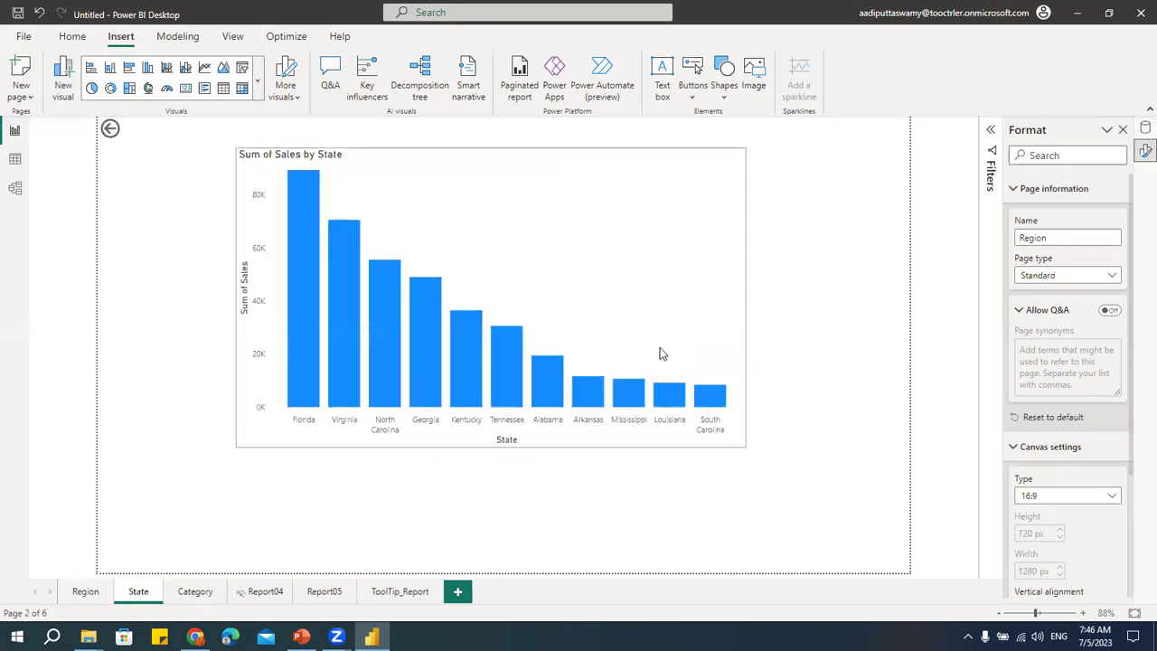
right_click(290, 276)
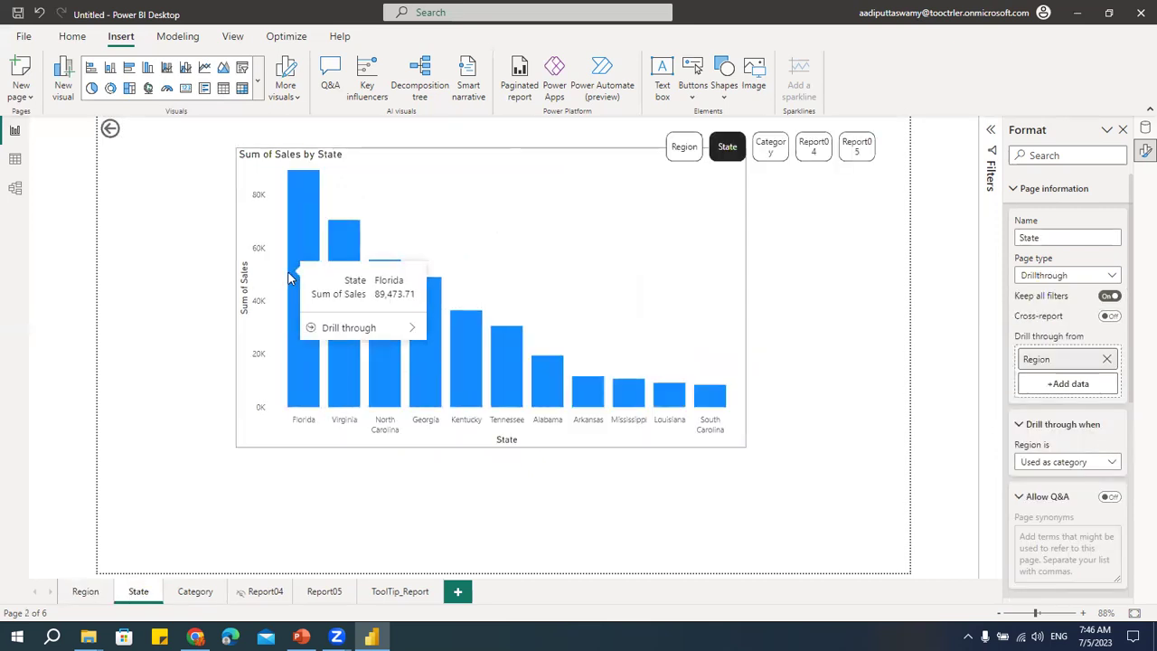
left_click(695, 381)
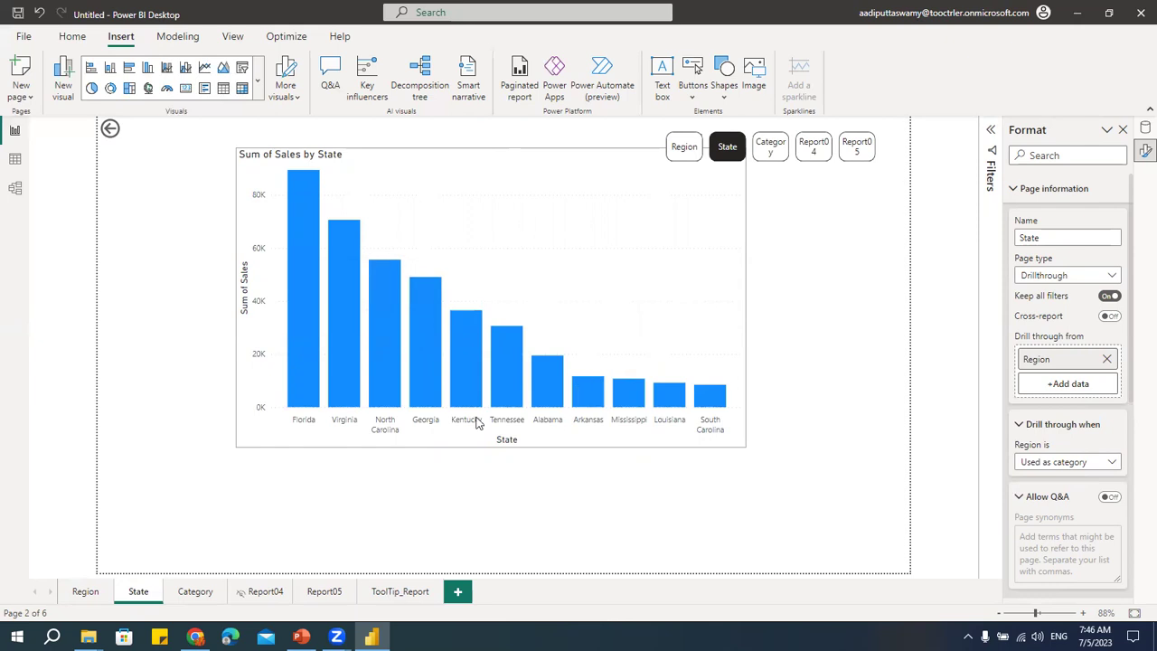
Step: Drill through from the Kentucky bar to the Category page, and step back through the State page to Region
right_click(469, 369)
mouse_move(548, 365)
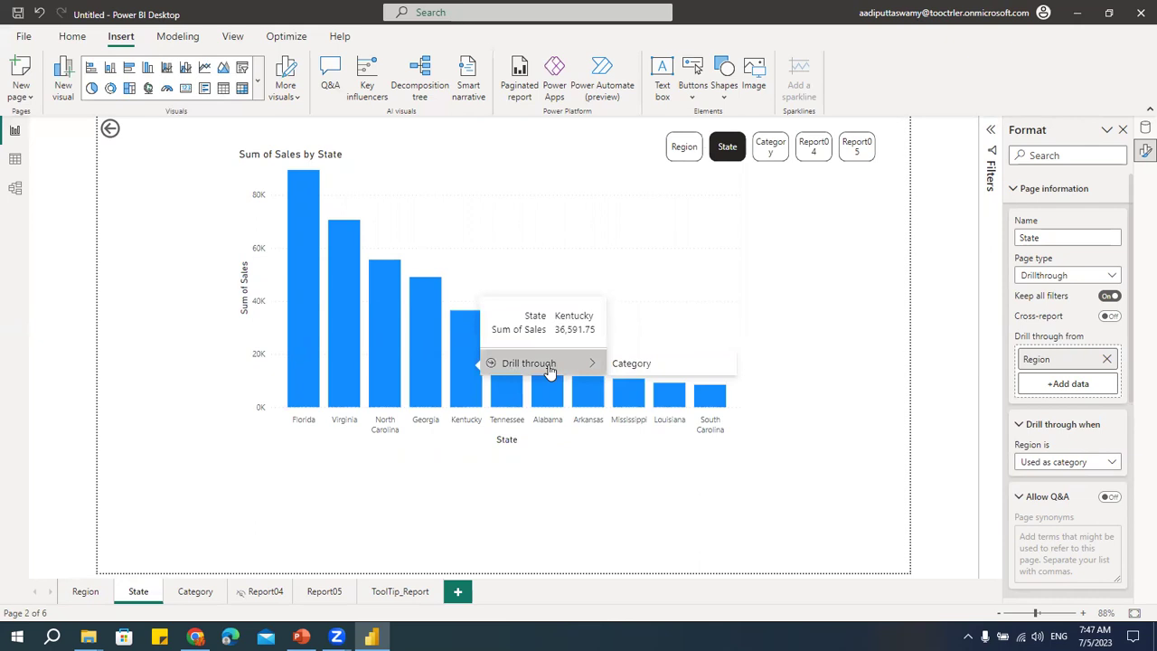
left_click(649, 365)
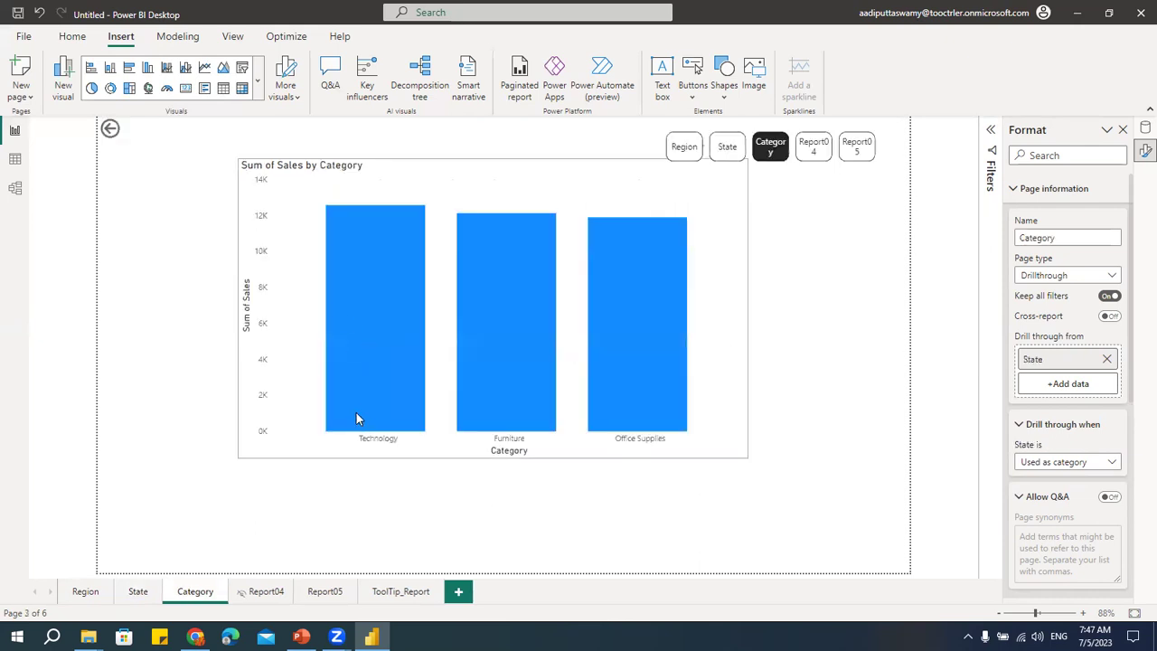
left_click(110, 131, "ctrl")
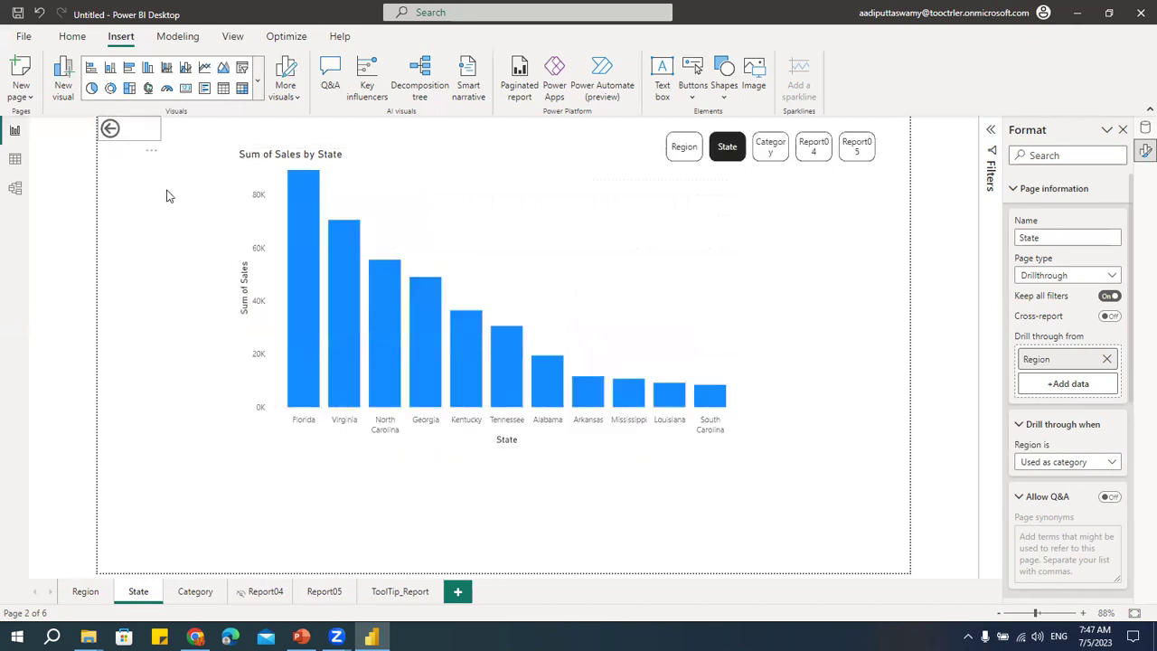
left_click(111, 128, "ctrl")
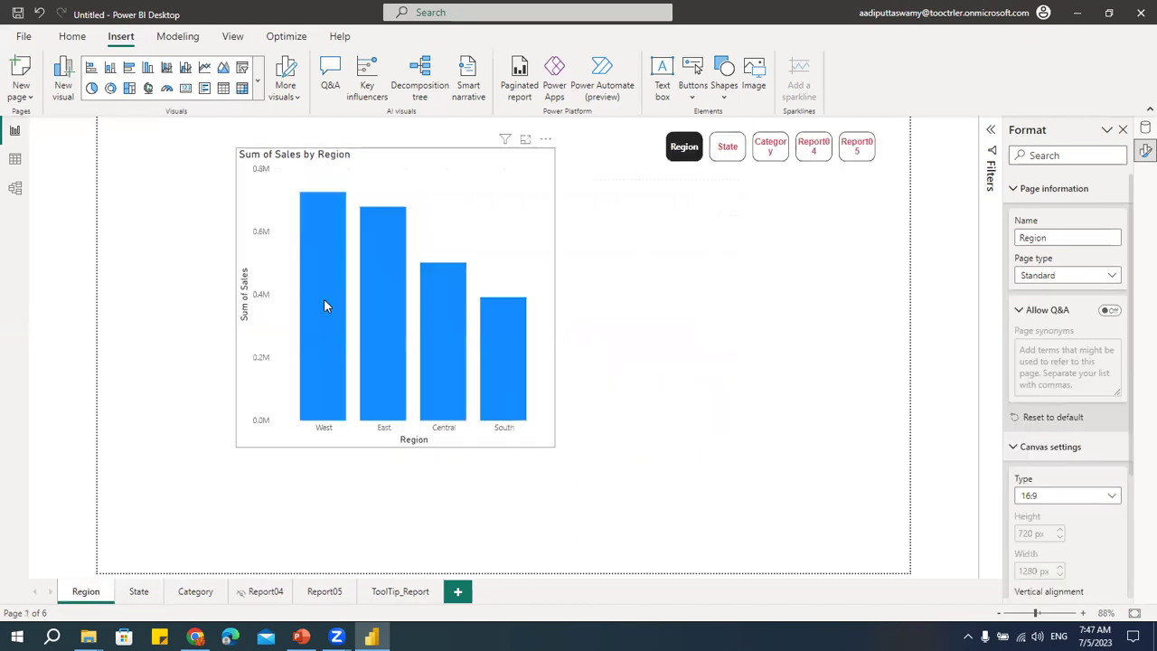
Step: Add the Region field as a second drill-through source on the Category page
left_click(195, 591)
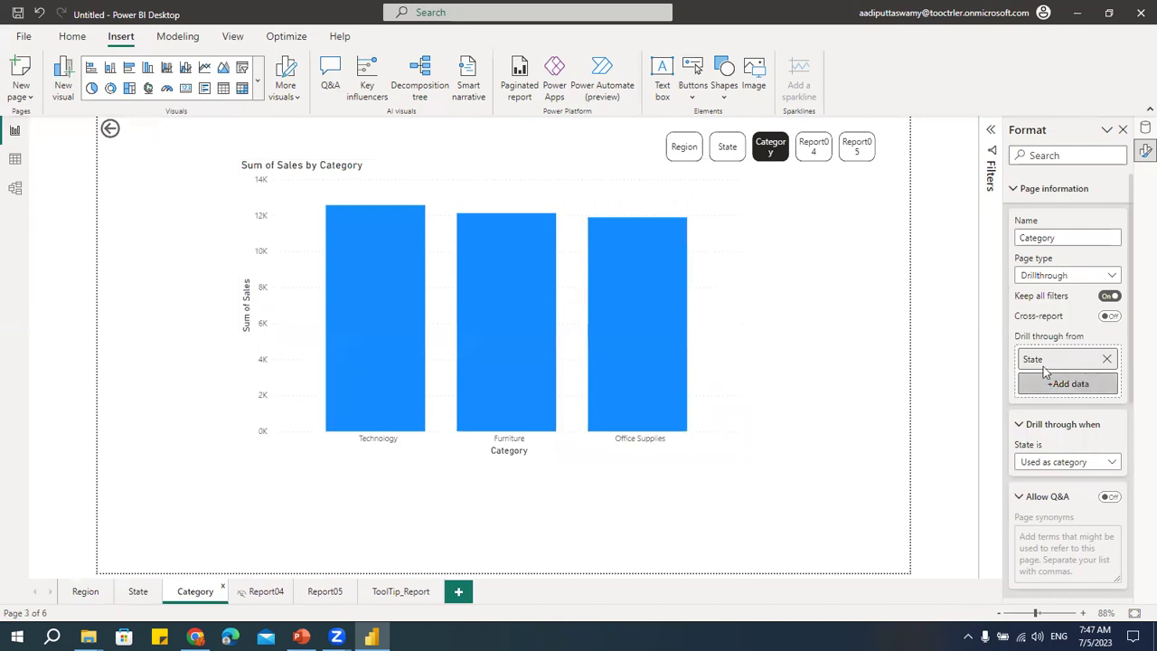
left_click(1061, 385)
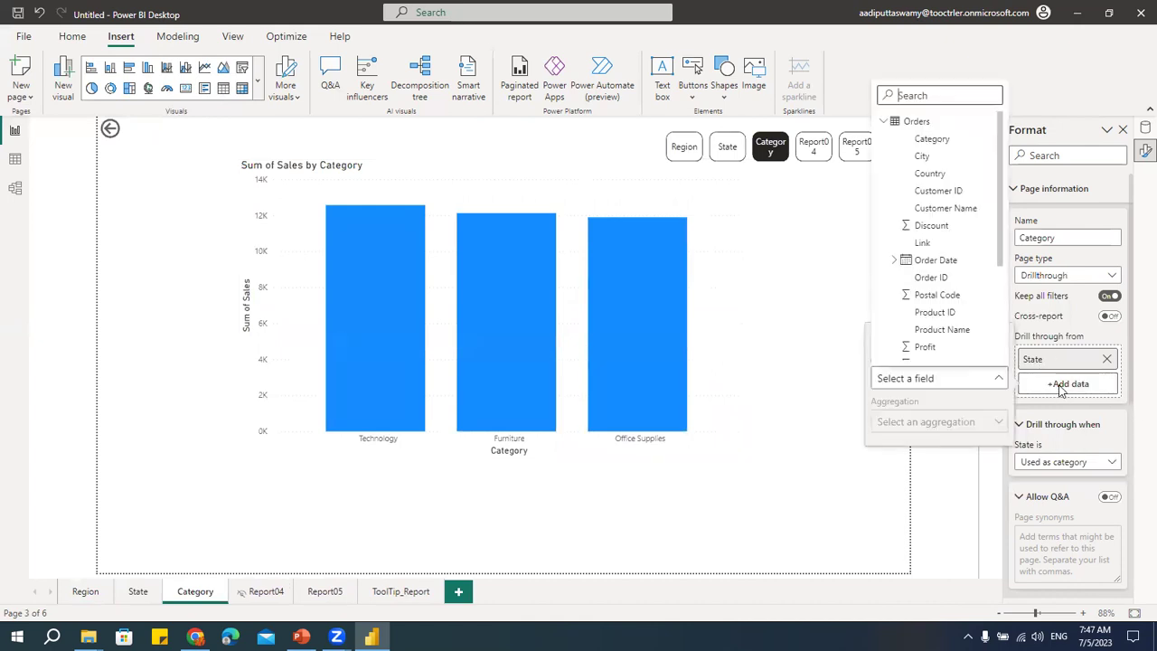
scroll(959, 312, "down", 3)
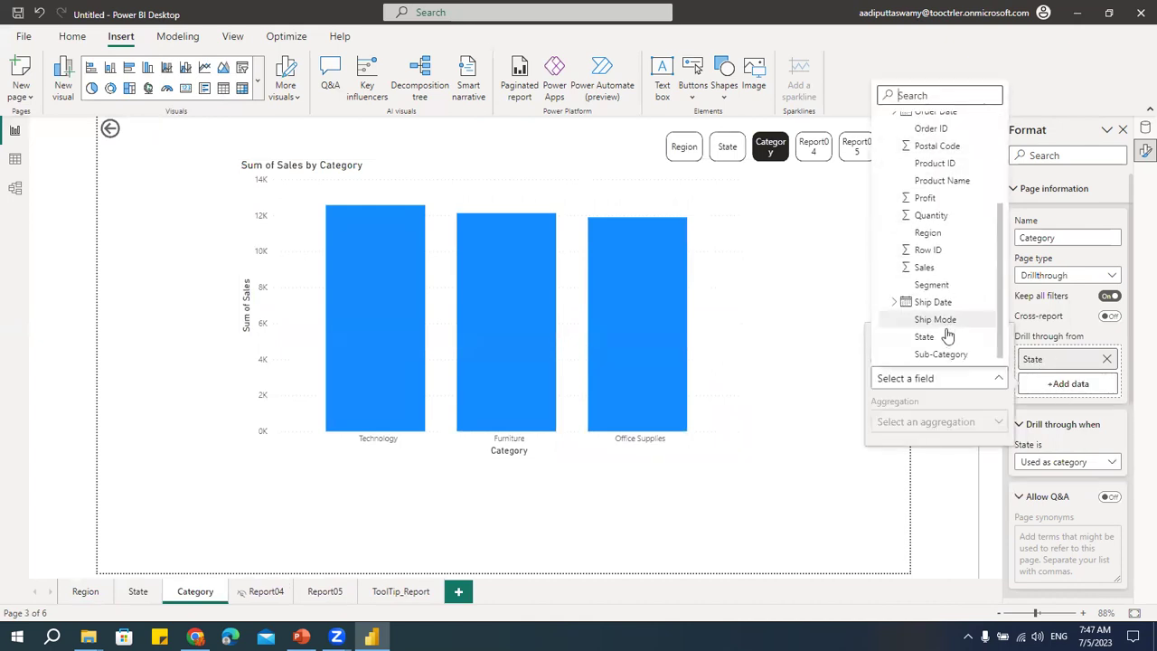
left_click(928, 232)
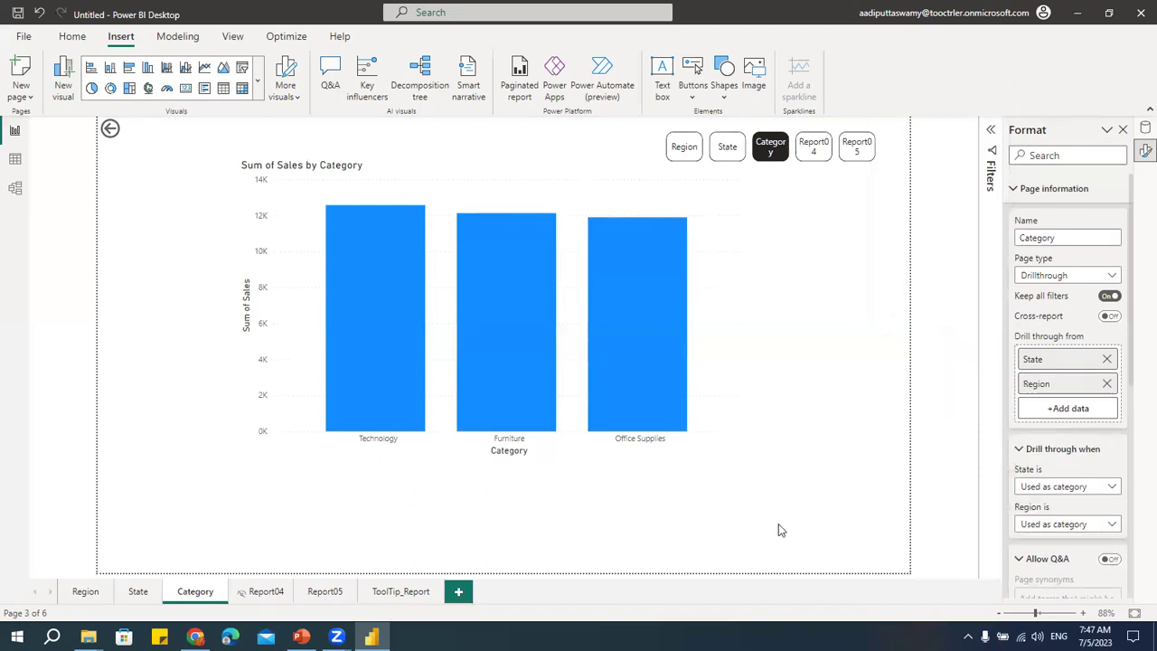
Step: Drill through from the South bar on the Region page directly to the Category page, and switch to the PowerPoint presentation
left_click(81, 594)
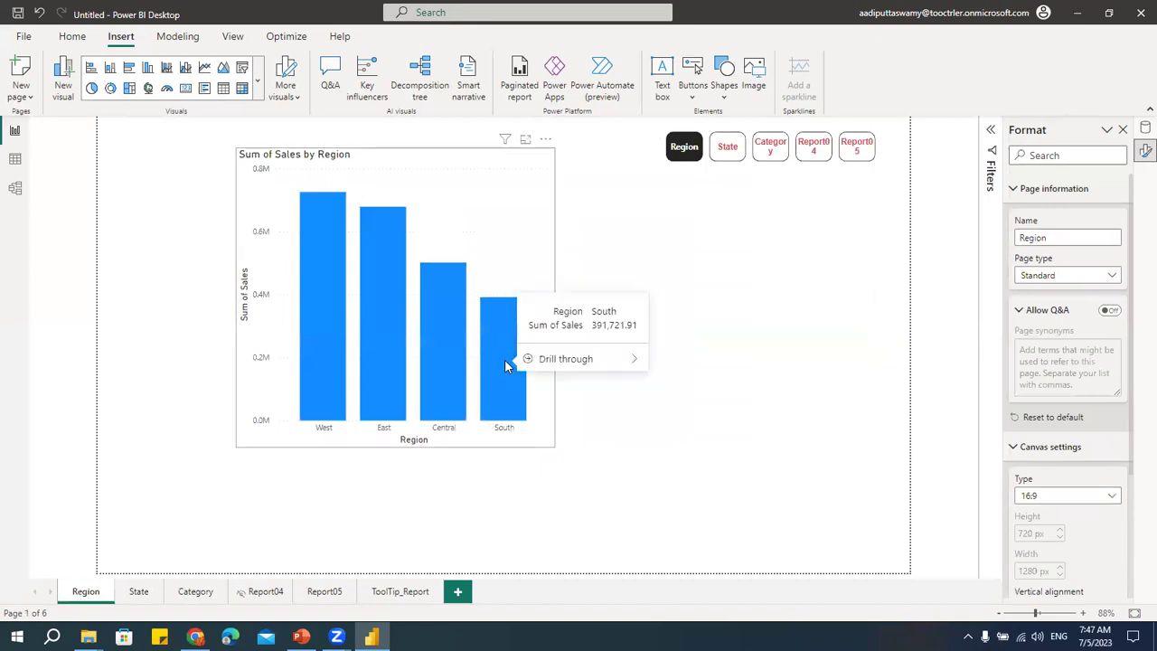
mouse_move(586, 359)
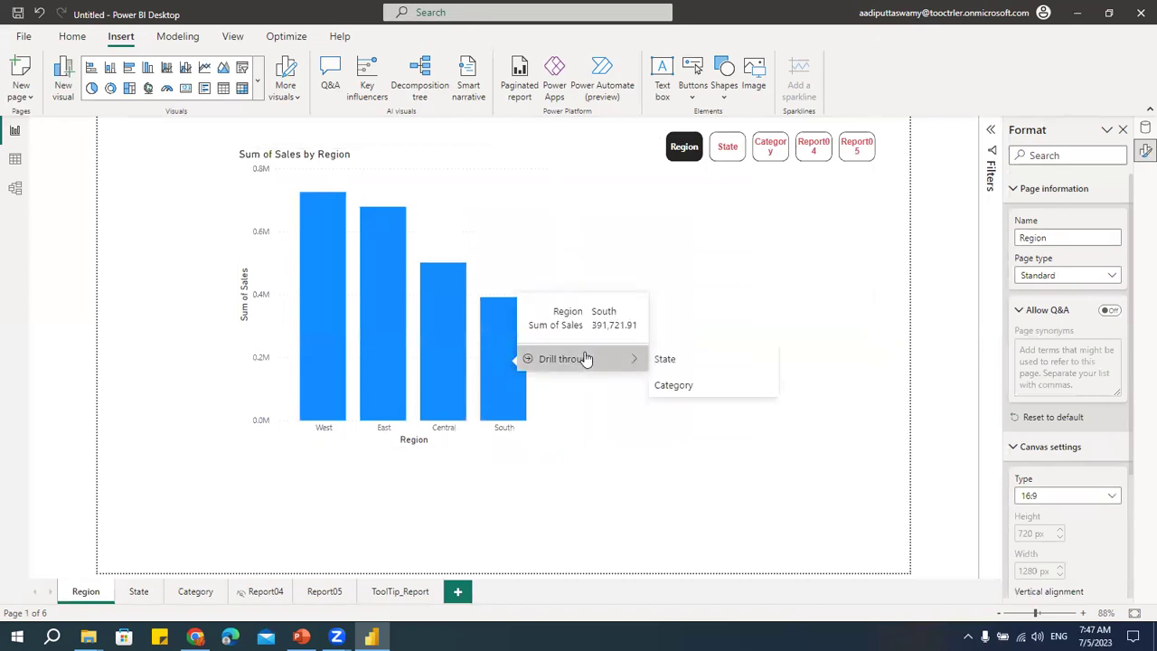
left_click(682, 385)
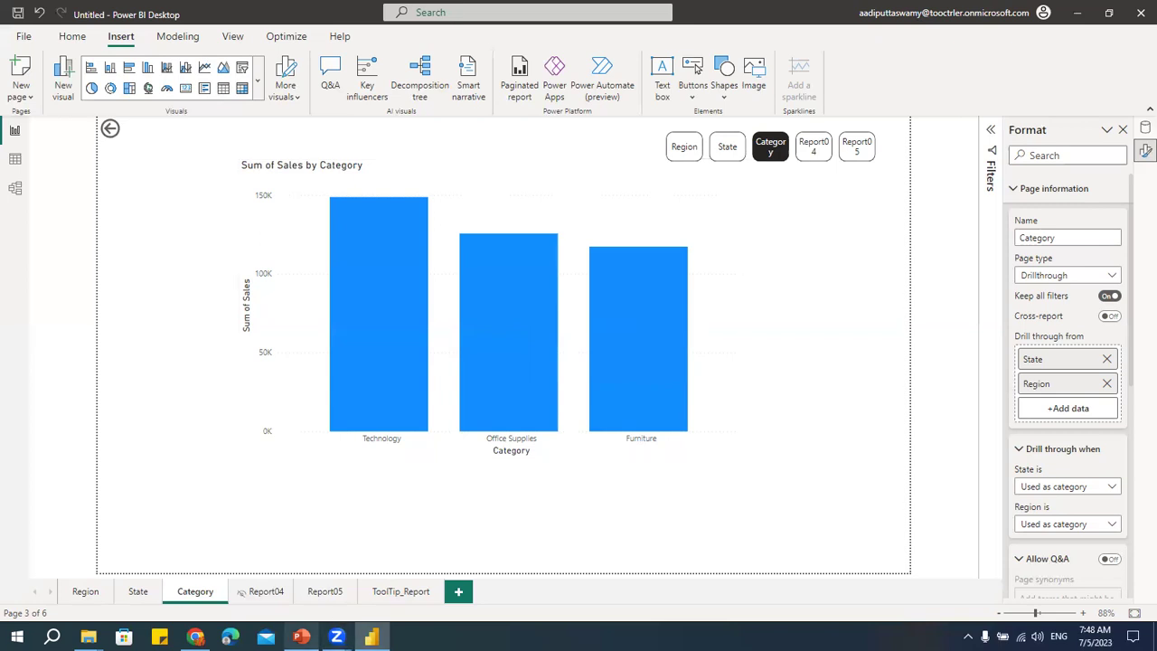
key("alt+Tab")
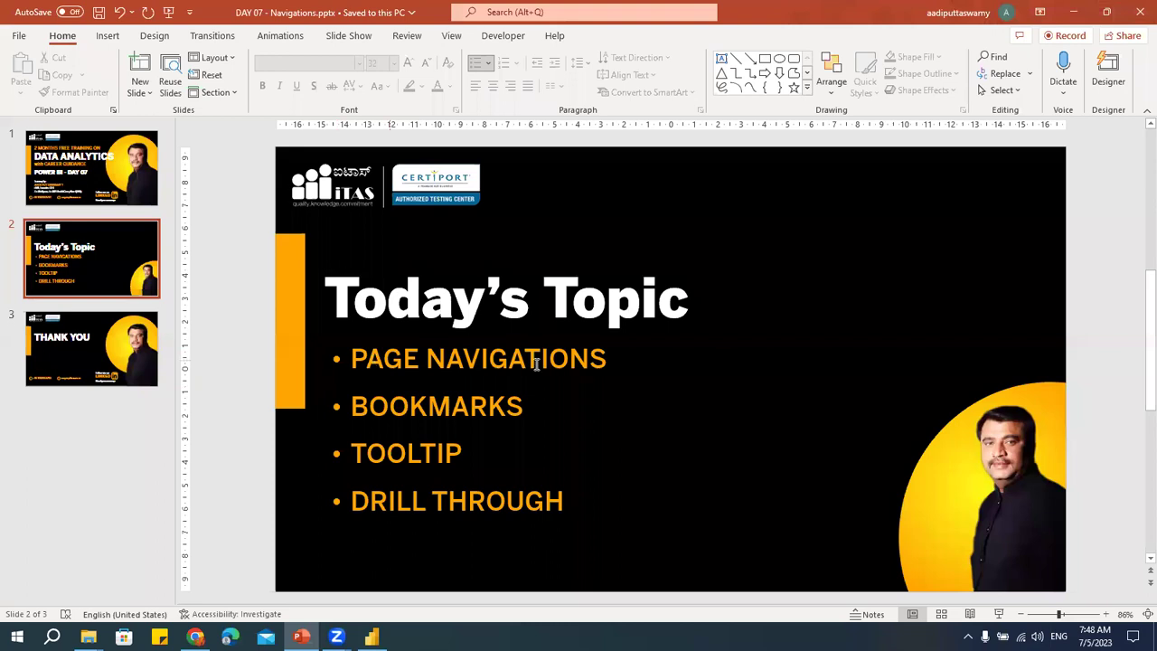
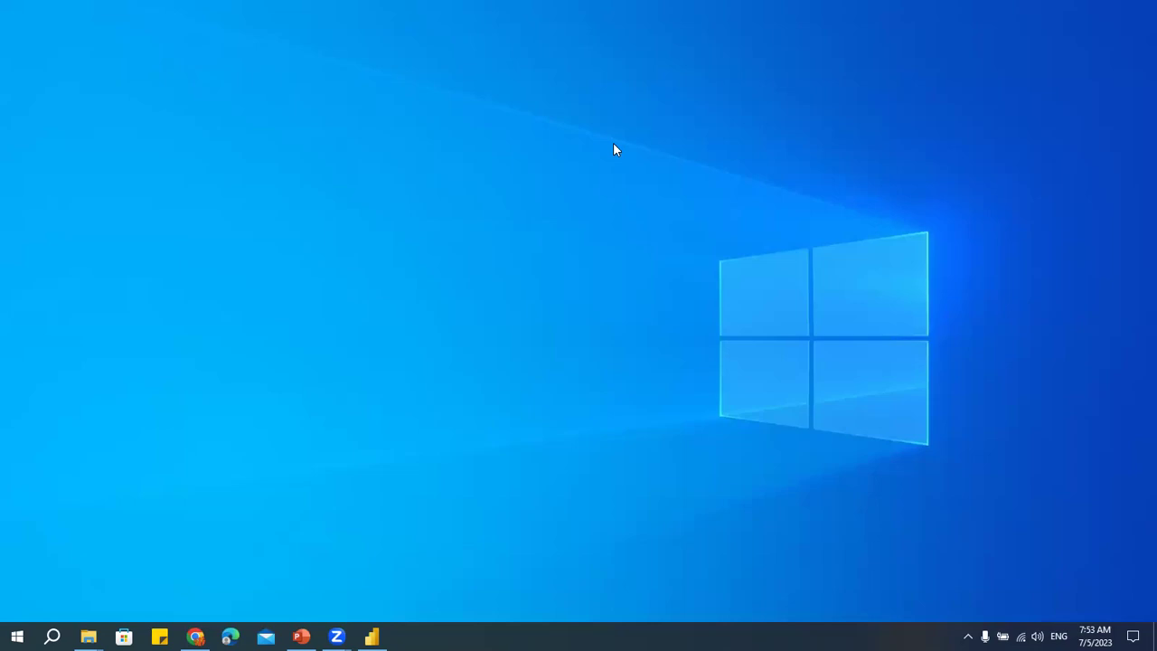
Step: Switch to Power BI Desktop, and include tooltip pages in the Category page's navigator while widening it to fit the extra button
left_click(371, 637)
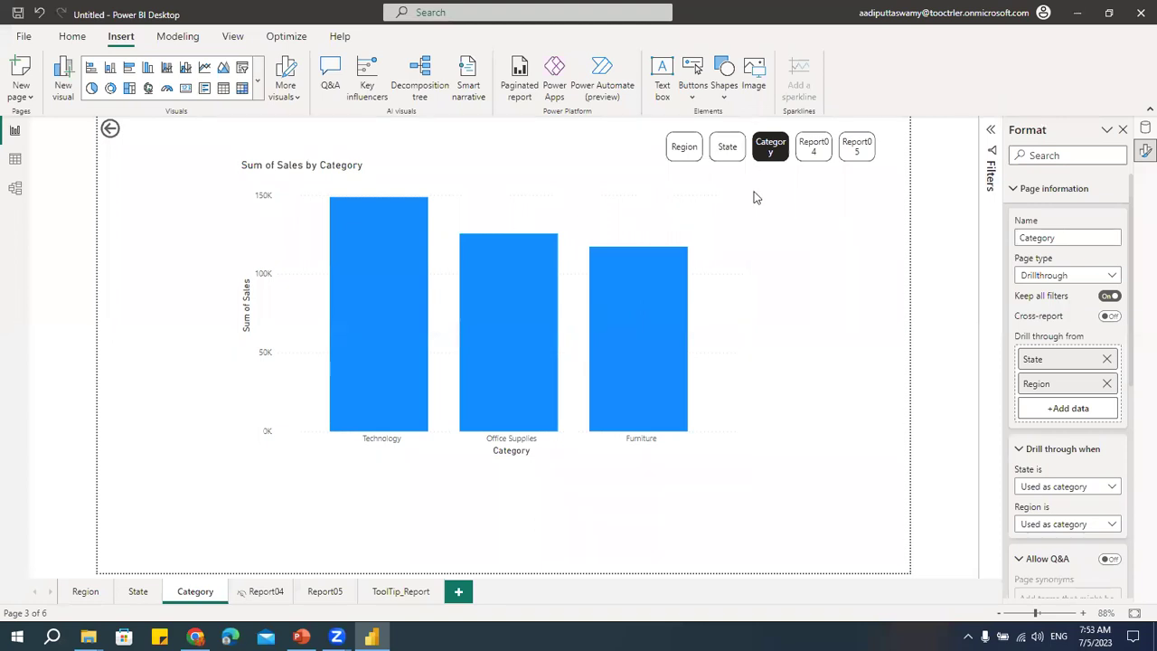
left_click(836, 161)
scroll(1061, 422, "down", 4)
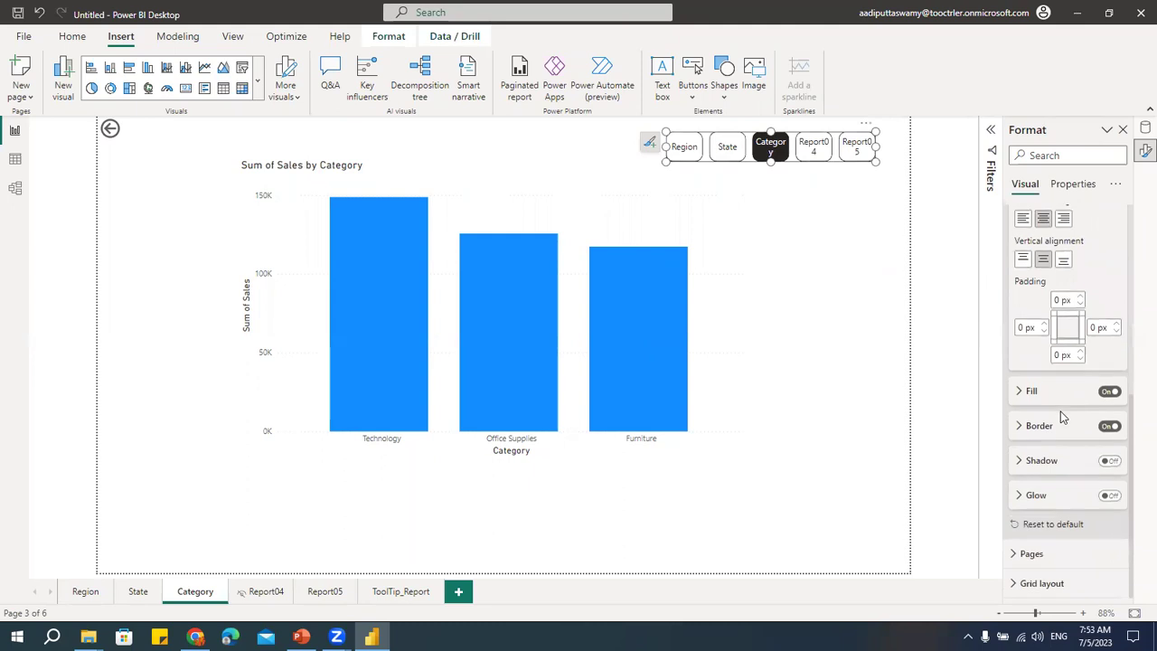
scroll(1056, 469, "down", 2)
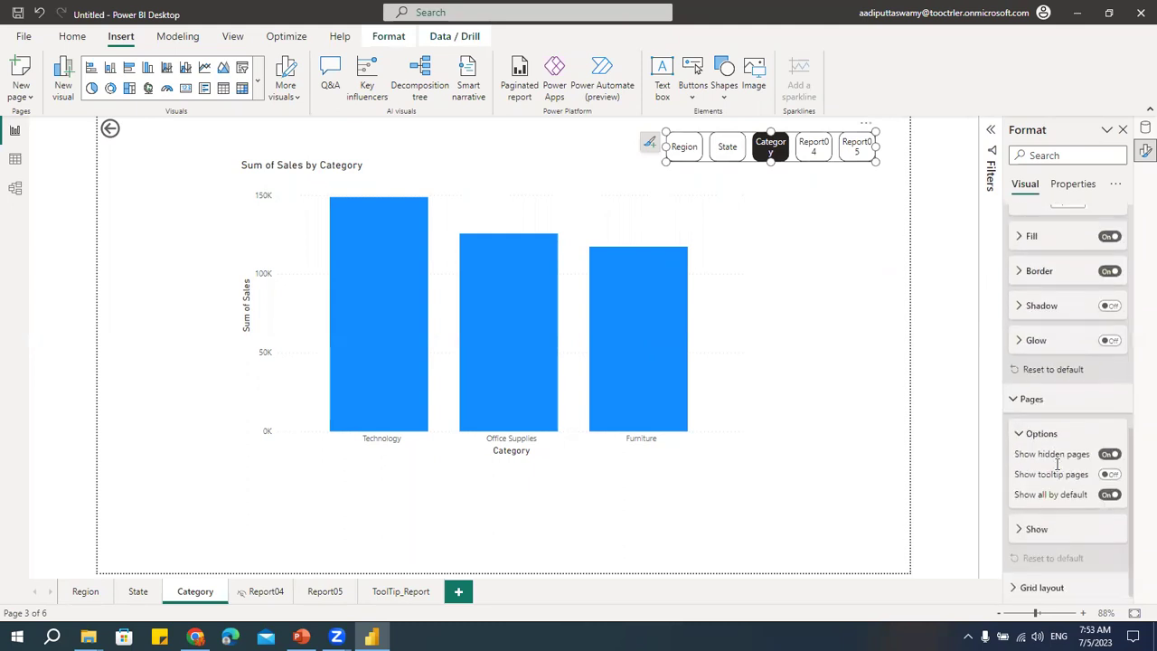
left_click(1110, 471)
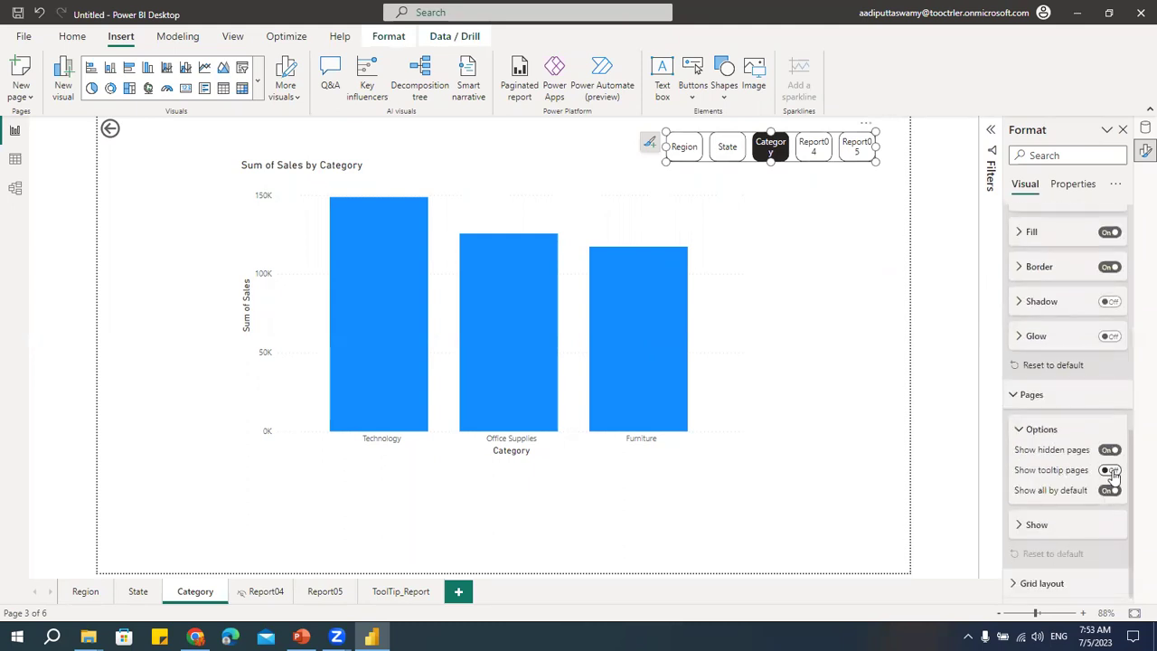
left_click_drag(667, 147, 494, 149)
Step: Follow the navigator's ToolTip_Report button to test it, and return to the Category page by way of the Region and State pages
left_click(845, 152)
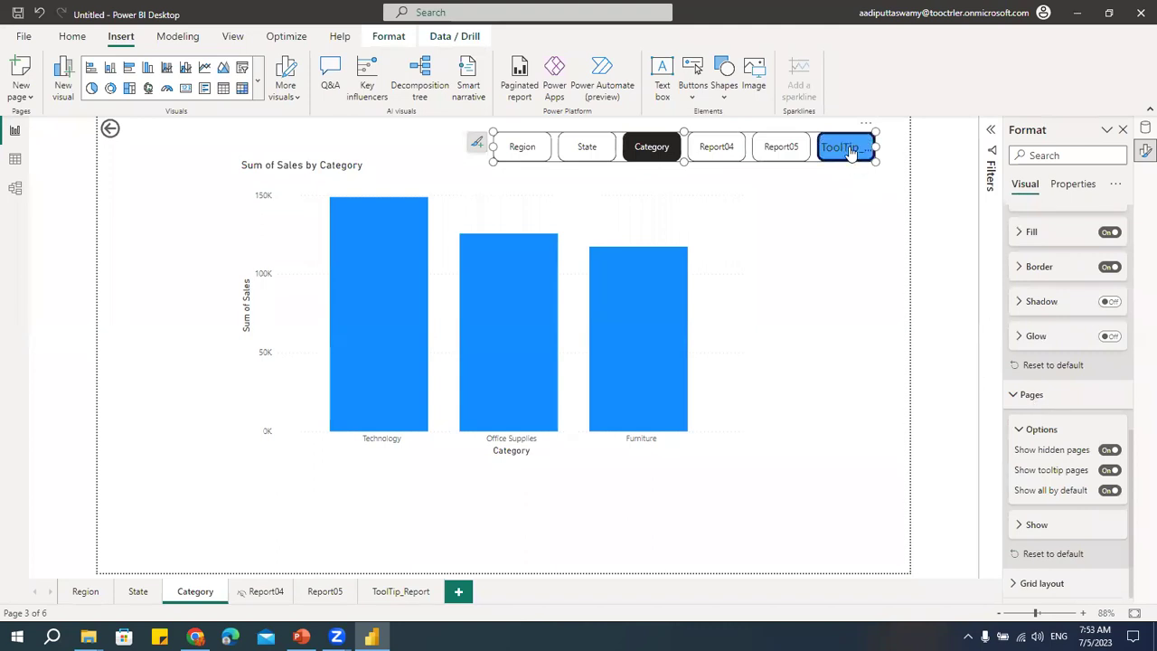
left_click(850, 151)
left_click(850, 152, "ctrl")
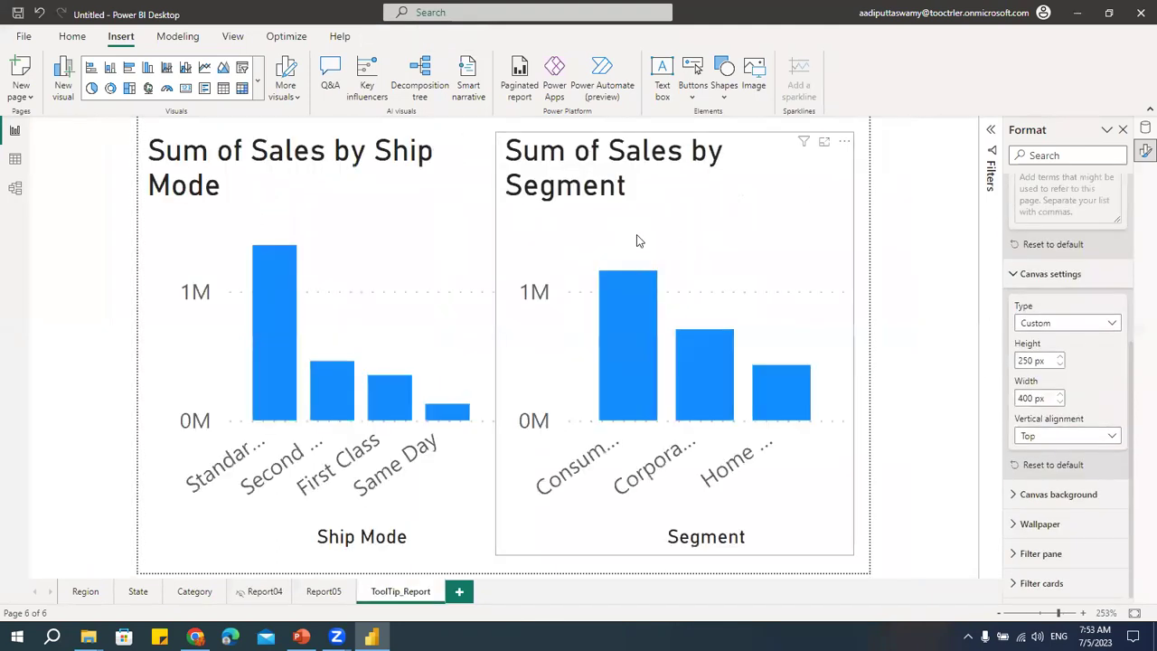
left_click(85, 591)
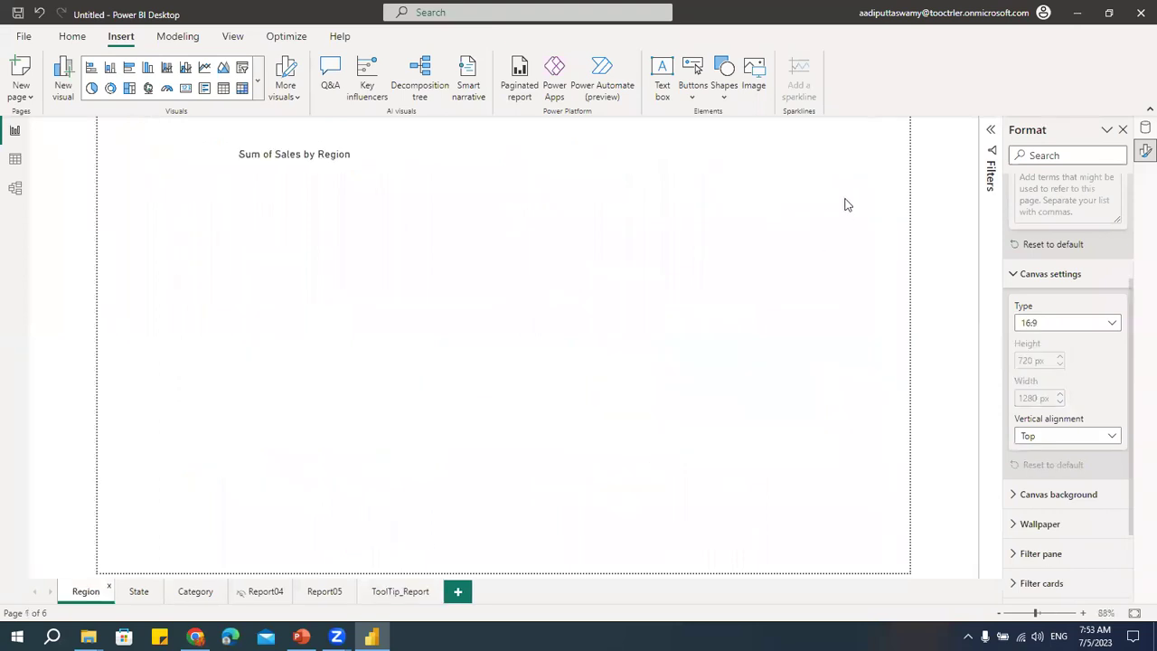
left_click(140, 599)
left_click(177, 597)
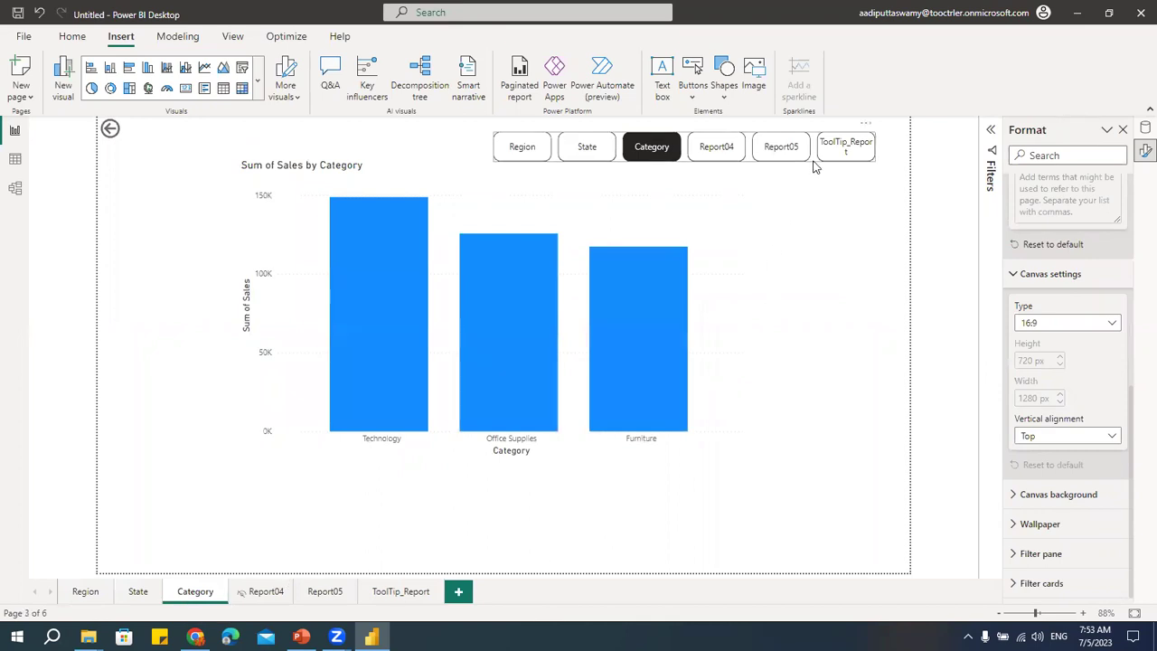
Step: Exclude tooltip pages from the Category page's navigator
left_click(813, 168)
left_click(1111, 570)
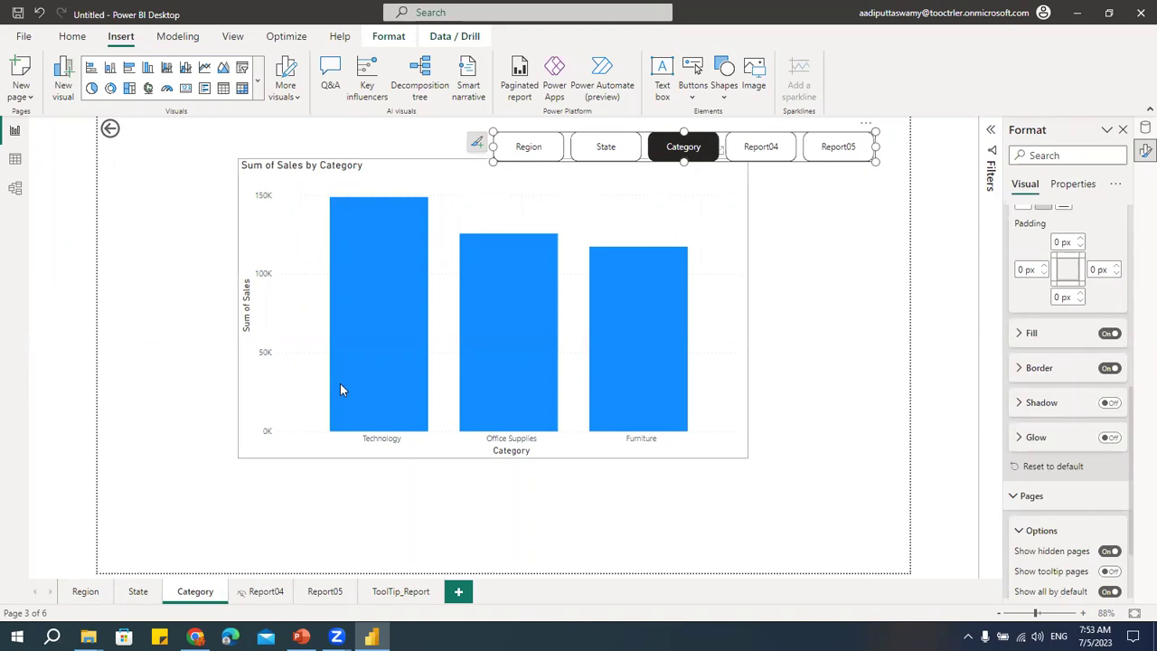